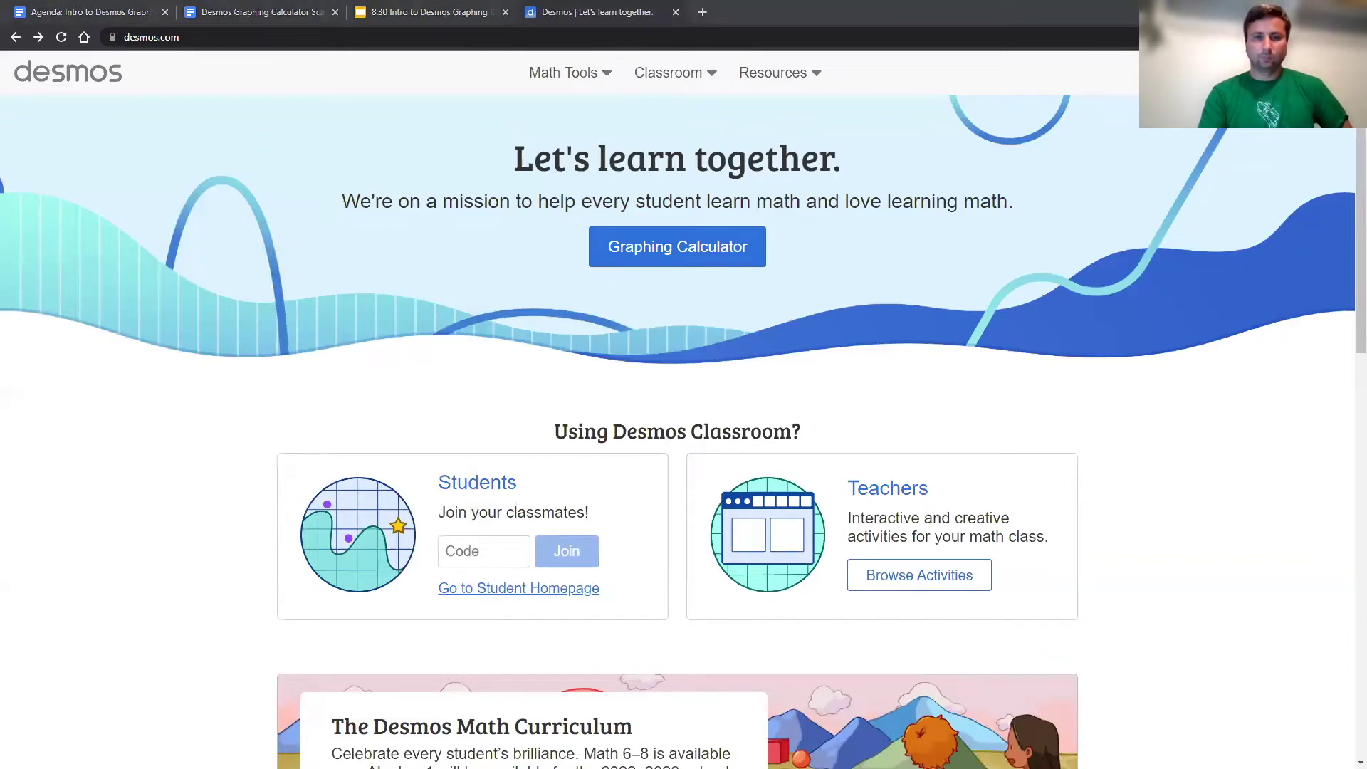
# Step: Open the graphing calculator and calculate 3 · 2 in the first expression line
pyautogui.click(661, 252)
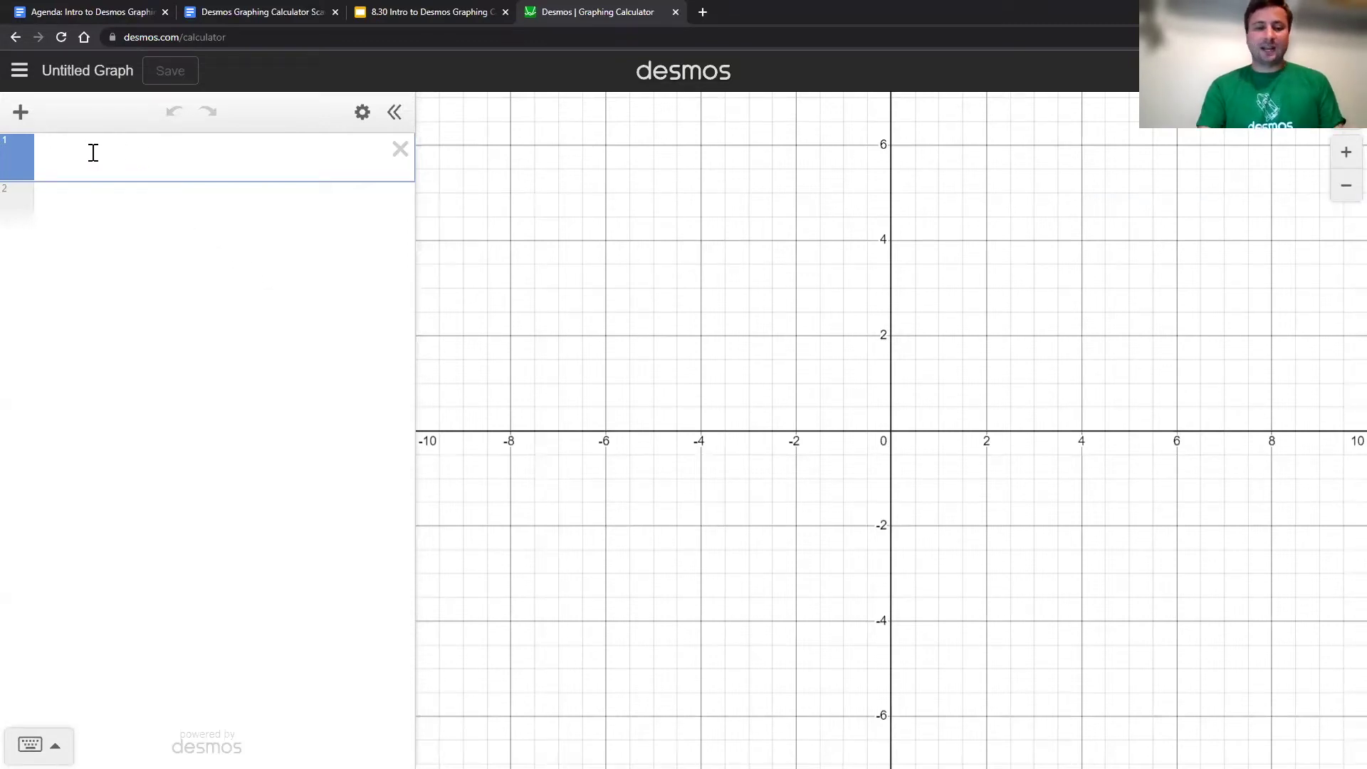
pyautogui.write('3*')
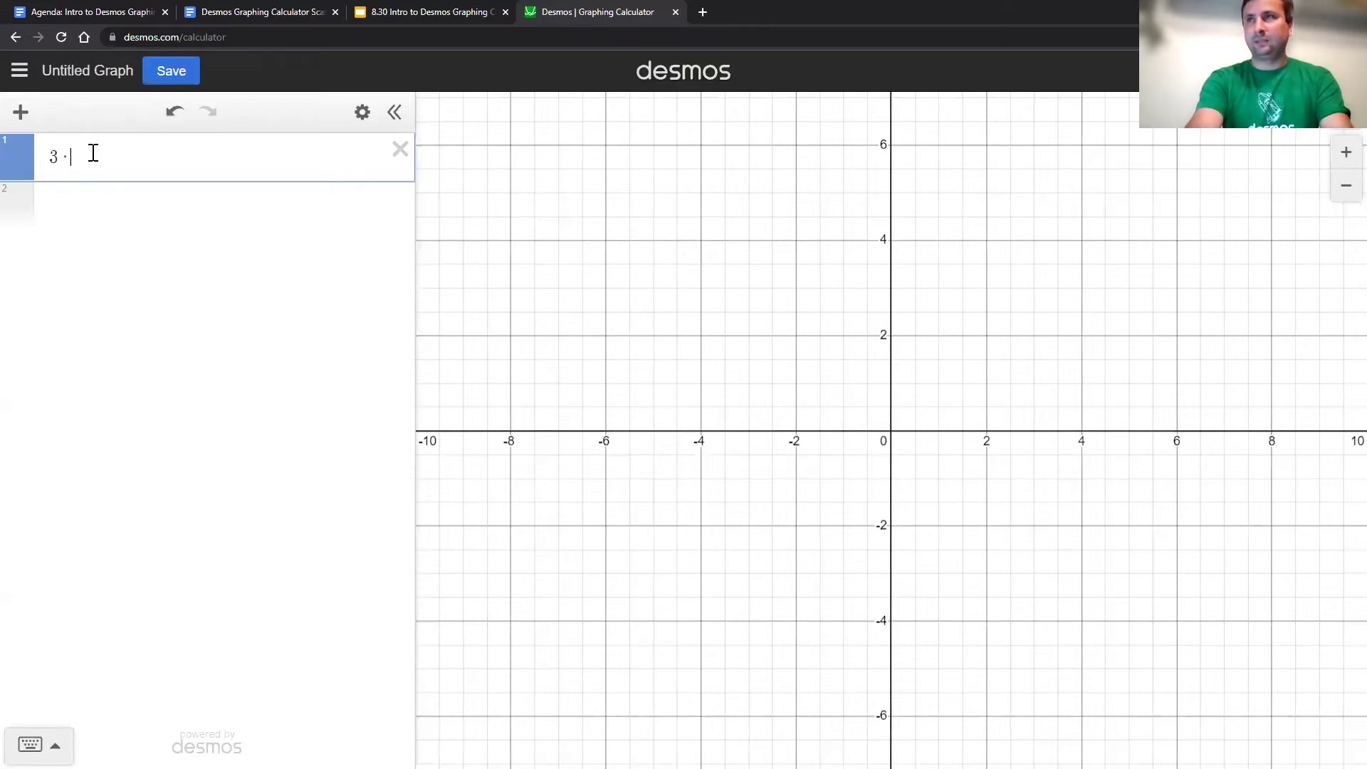
pyautogui.write('2')
pyautogui.press('Return')
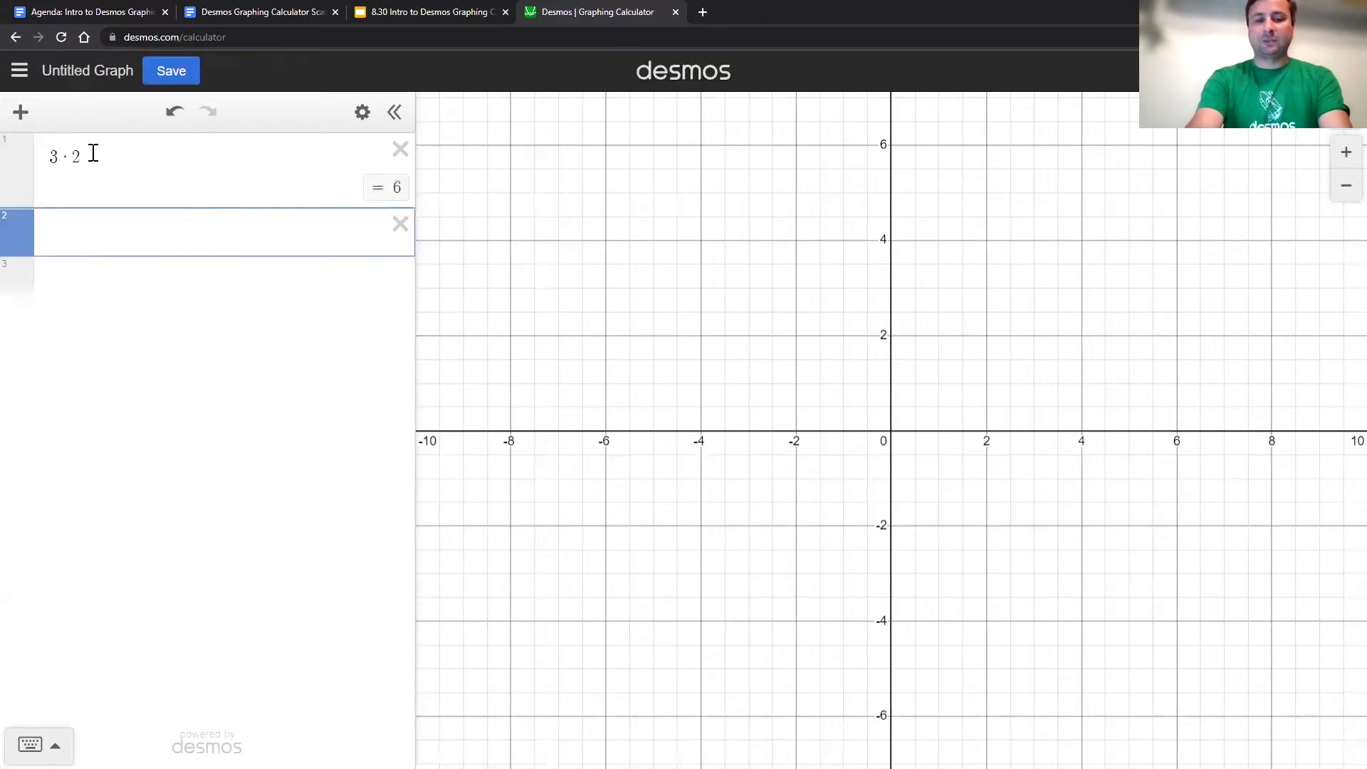
# Step: Calculate 7²(5) in the second expression line
pyautogui.write('7^2')
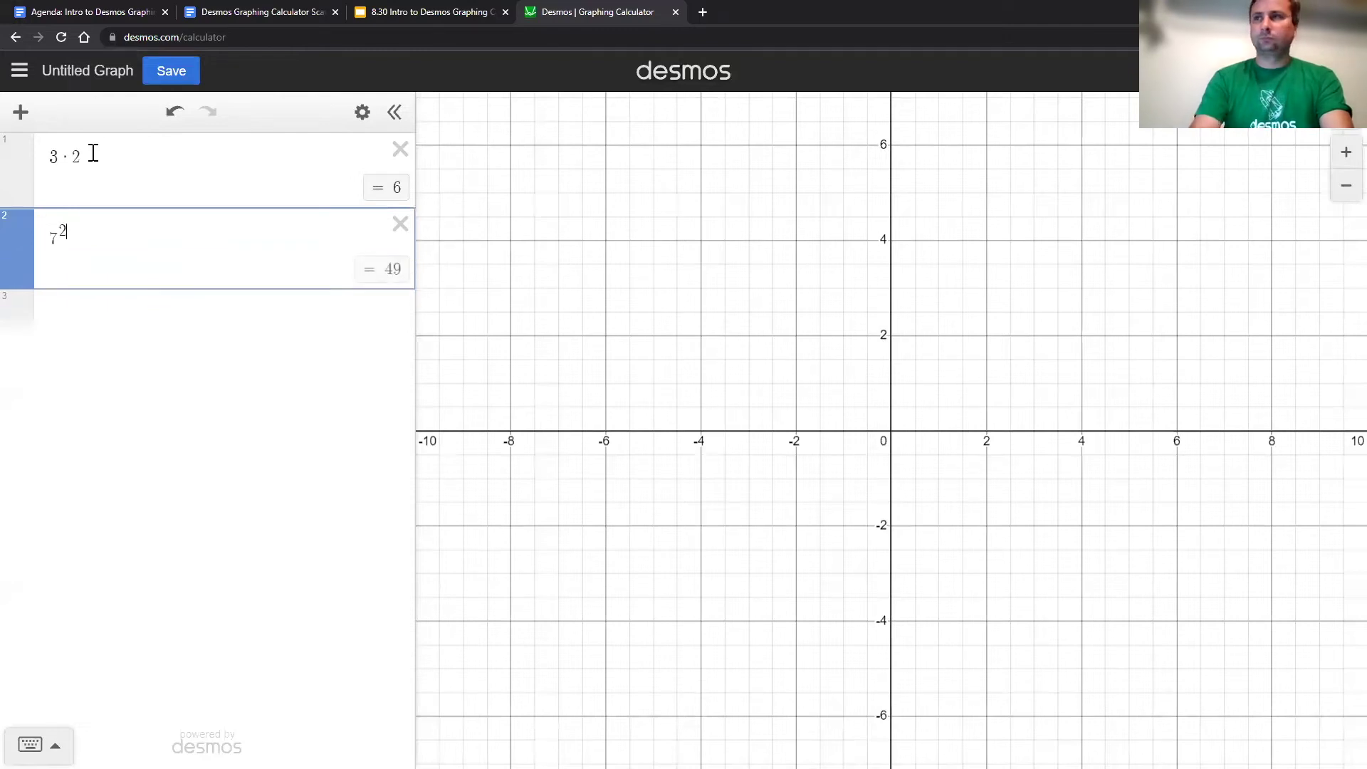
pyautogui.press('Right')
pyautogui.write('(')
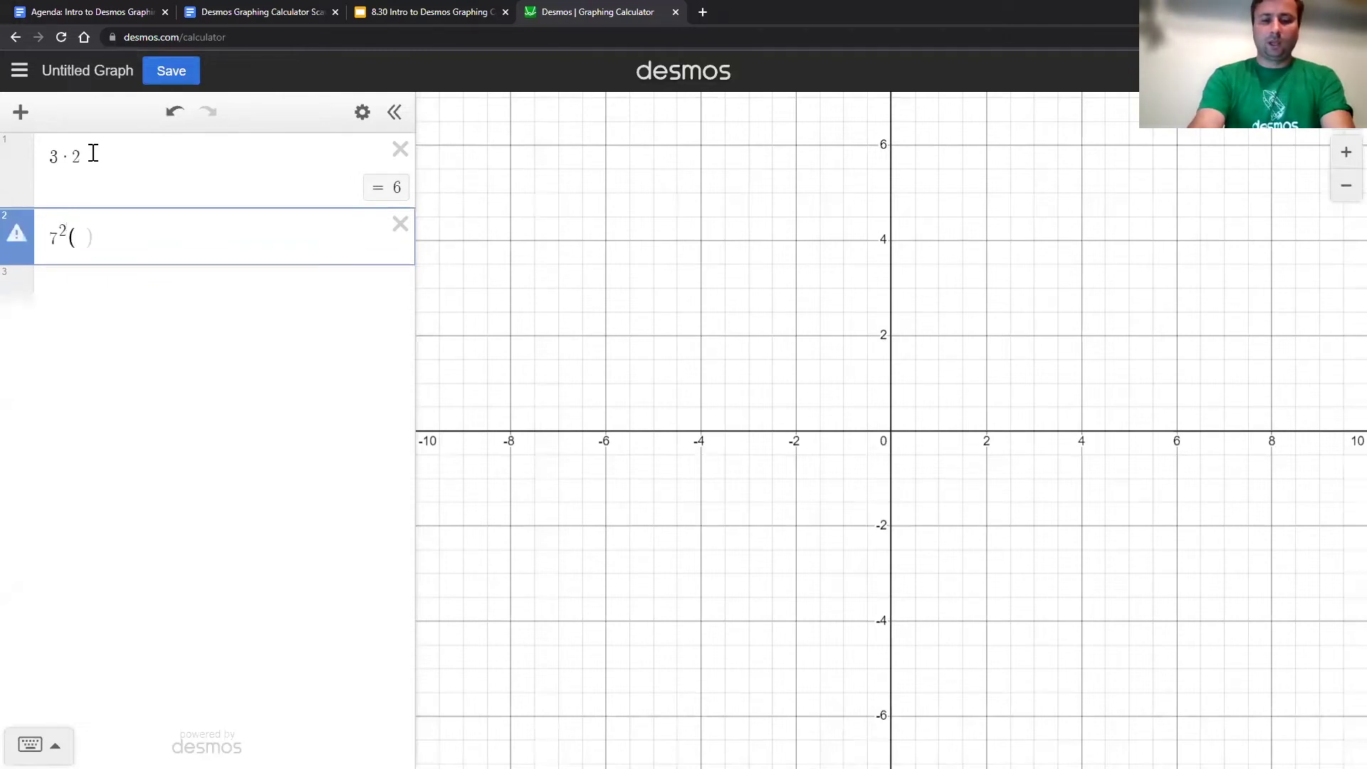
pyautogui.write('5)')
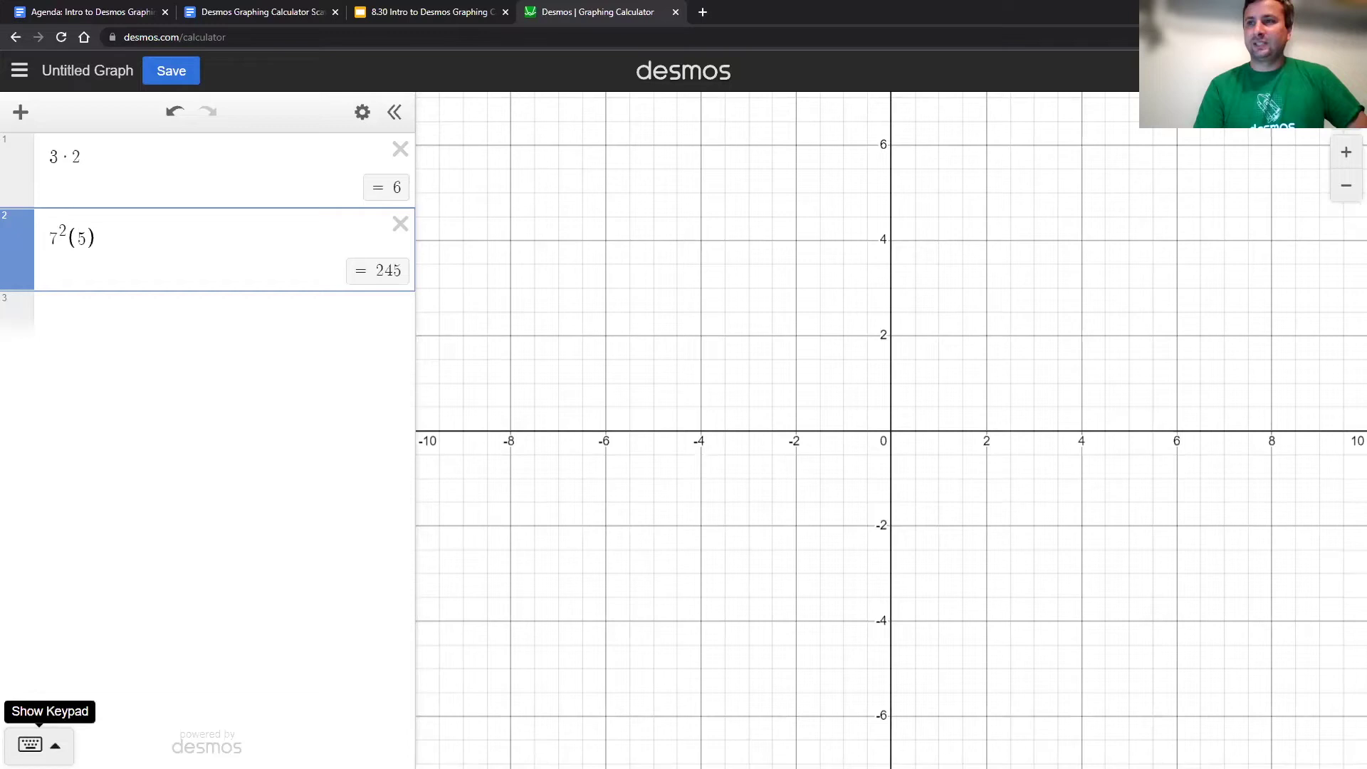
# Step: Show the on-screen keypad and use it to enter 9² divided by 8 in the third expression line
pyautogui.click(30, 744)
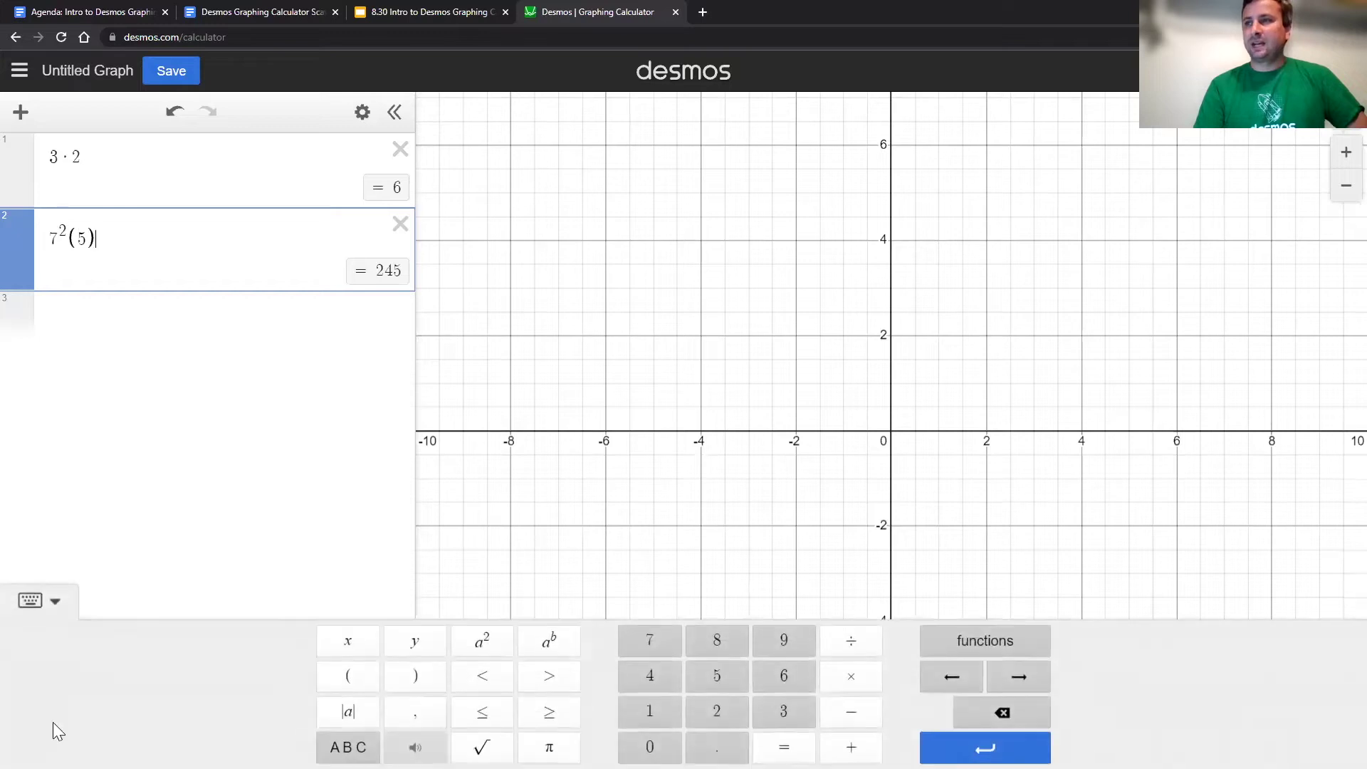
pyautogui.click(138, 321)
pyautogui.click(783, 650)
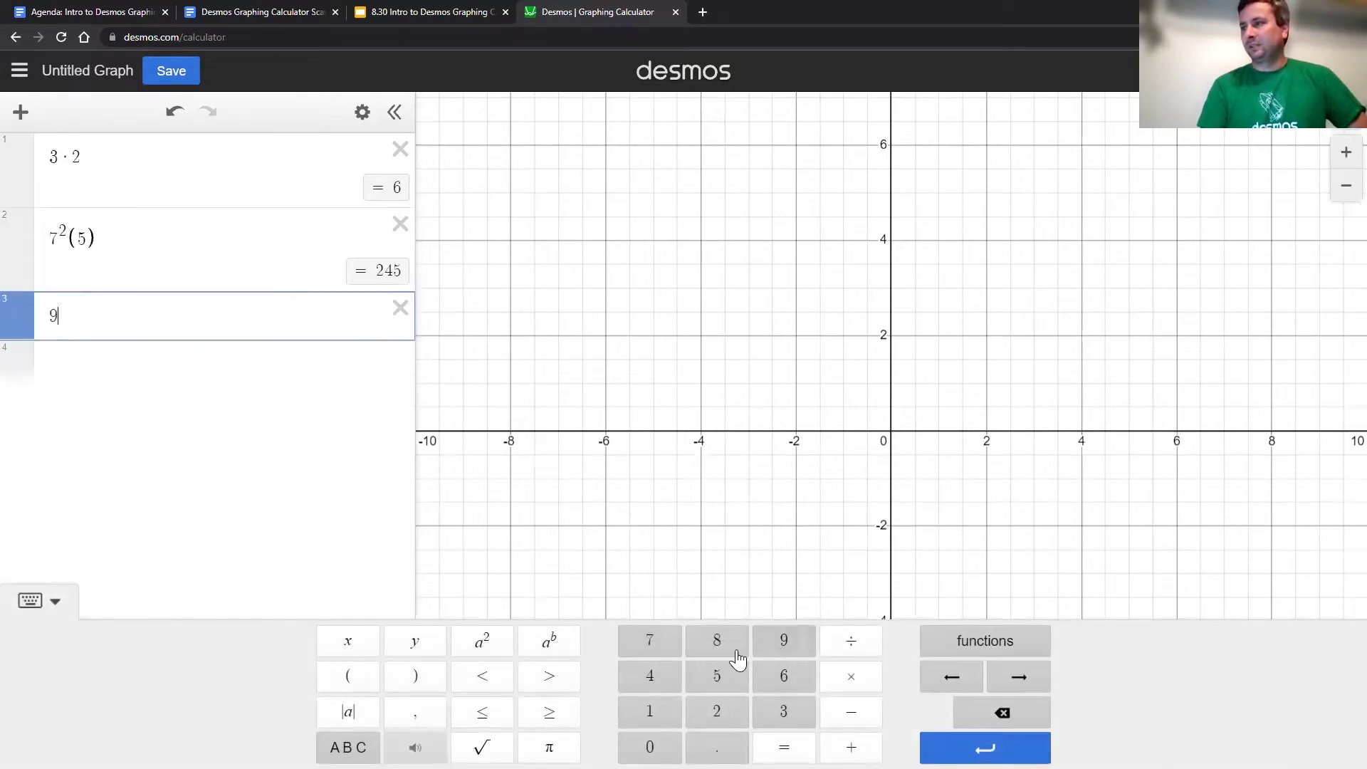
pyautogui.click(482, 644)
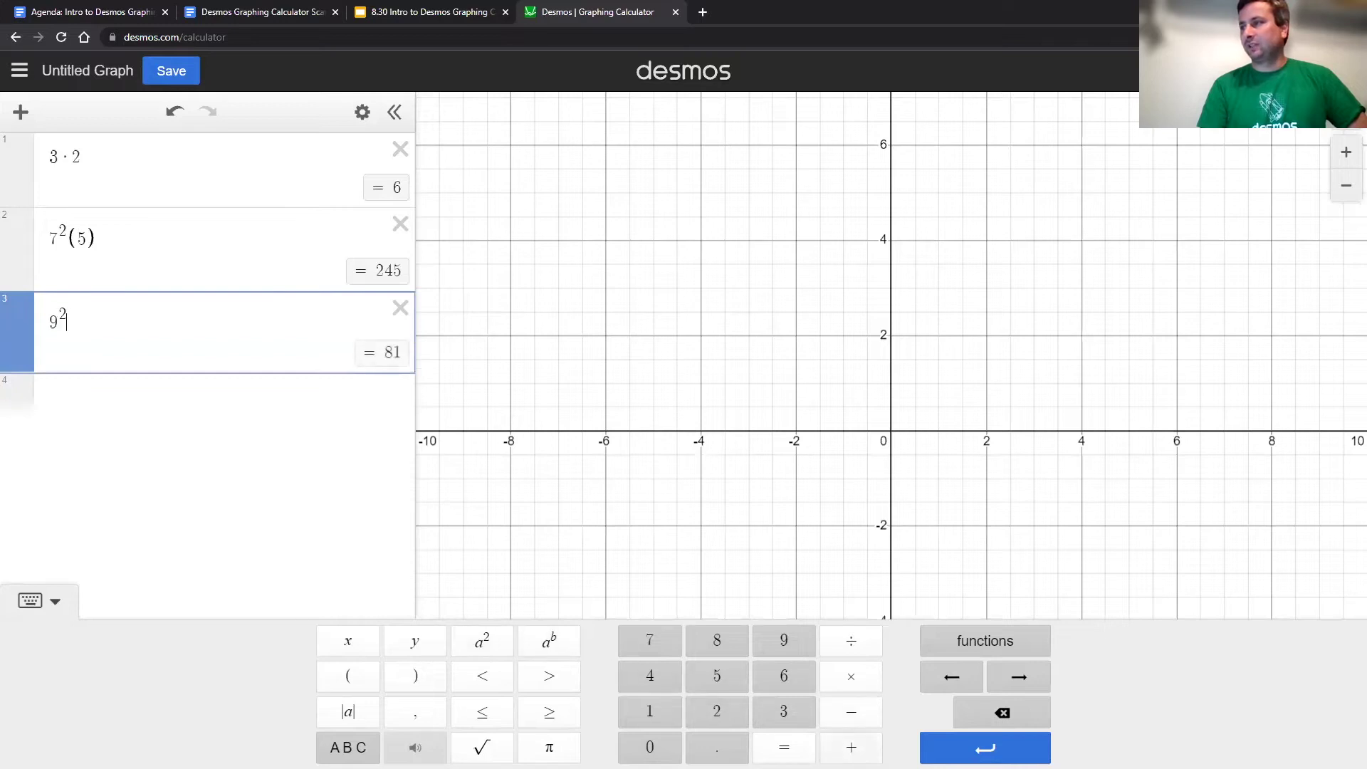
pyautogui.click(847, 649)
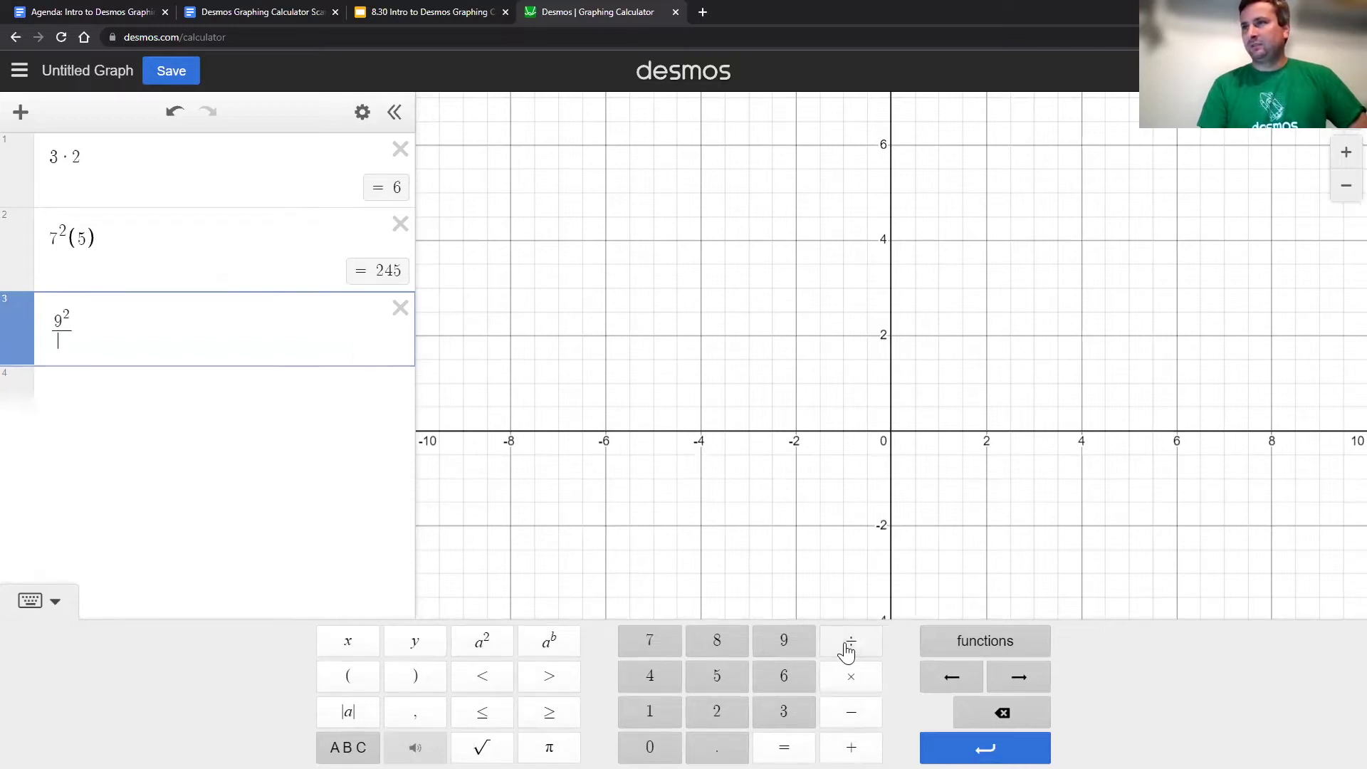
pyautogui.click(722, 648)
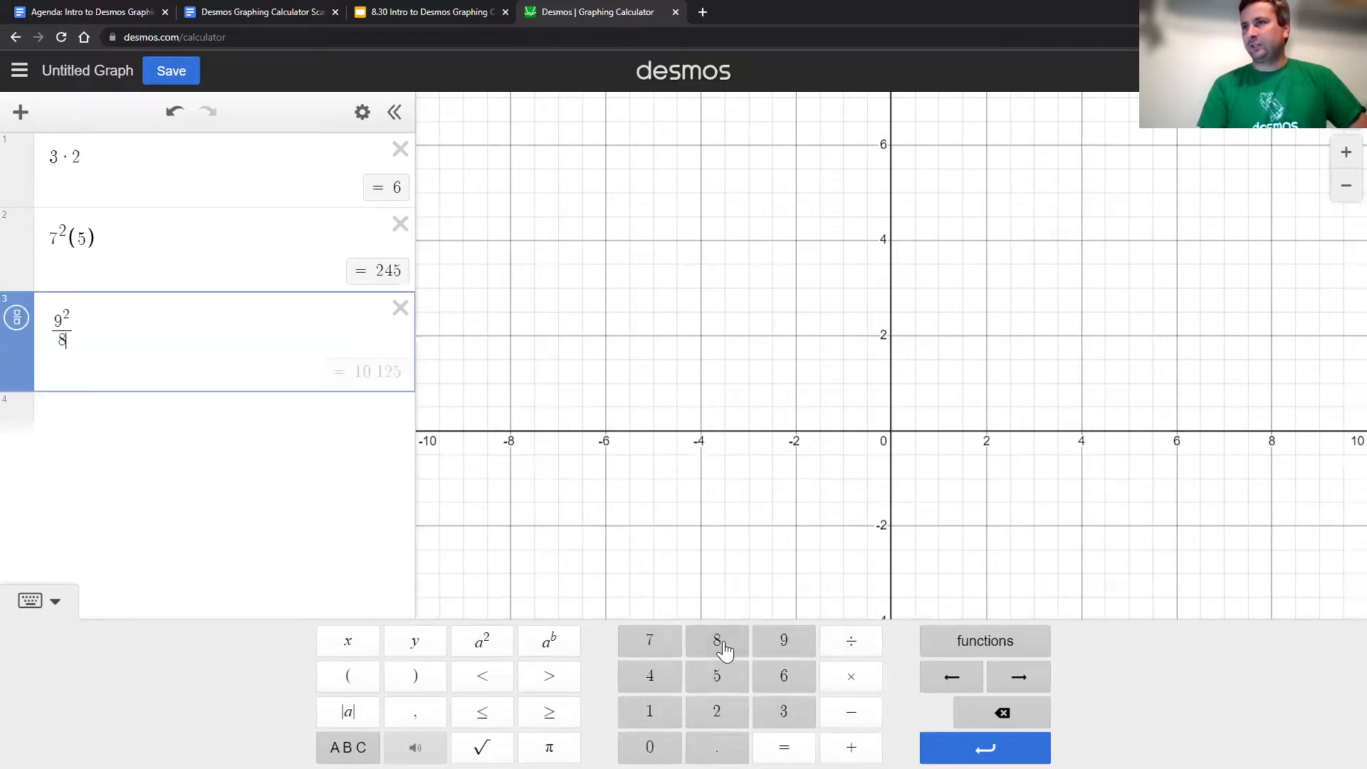
# Step: Look through the keypad's function list, from trigonometry and statistics to geometry and number theory
pyautogui.click(991, 640)
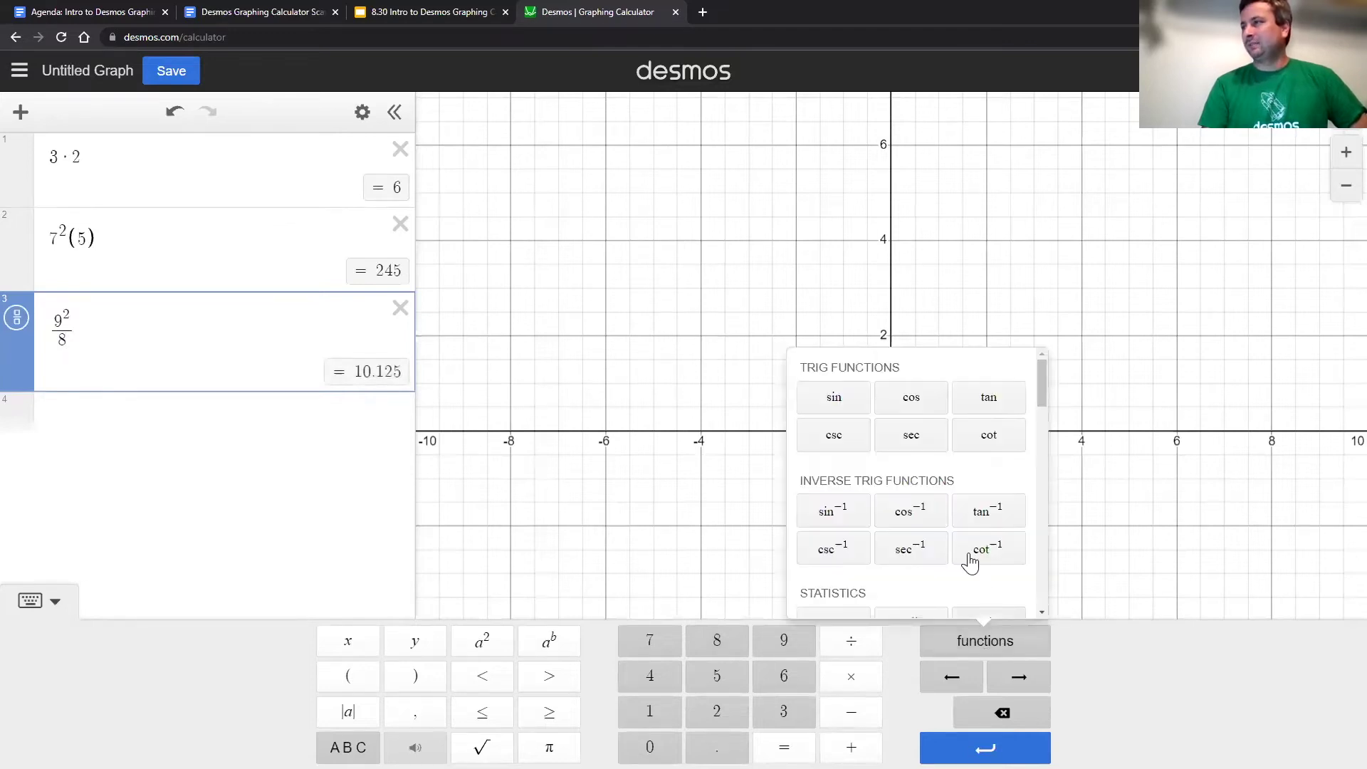
pyautogui.moveTo(1039, 392)
pyautogui.mouseDown()
pyautogui.moveTo(1038, 601)
pyautogui.moveTo(1030, 390)
pyautogui.mouseUp()
pyautogui.scroll(1, 1030, 388)
pyautogui.scroll(-8, 1031, 388)
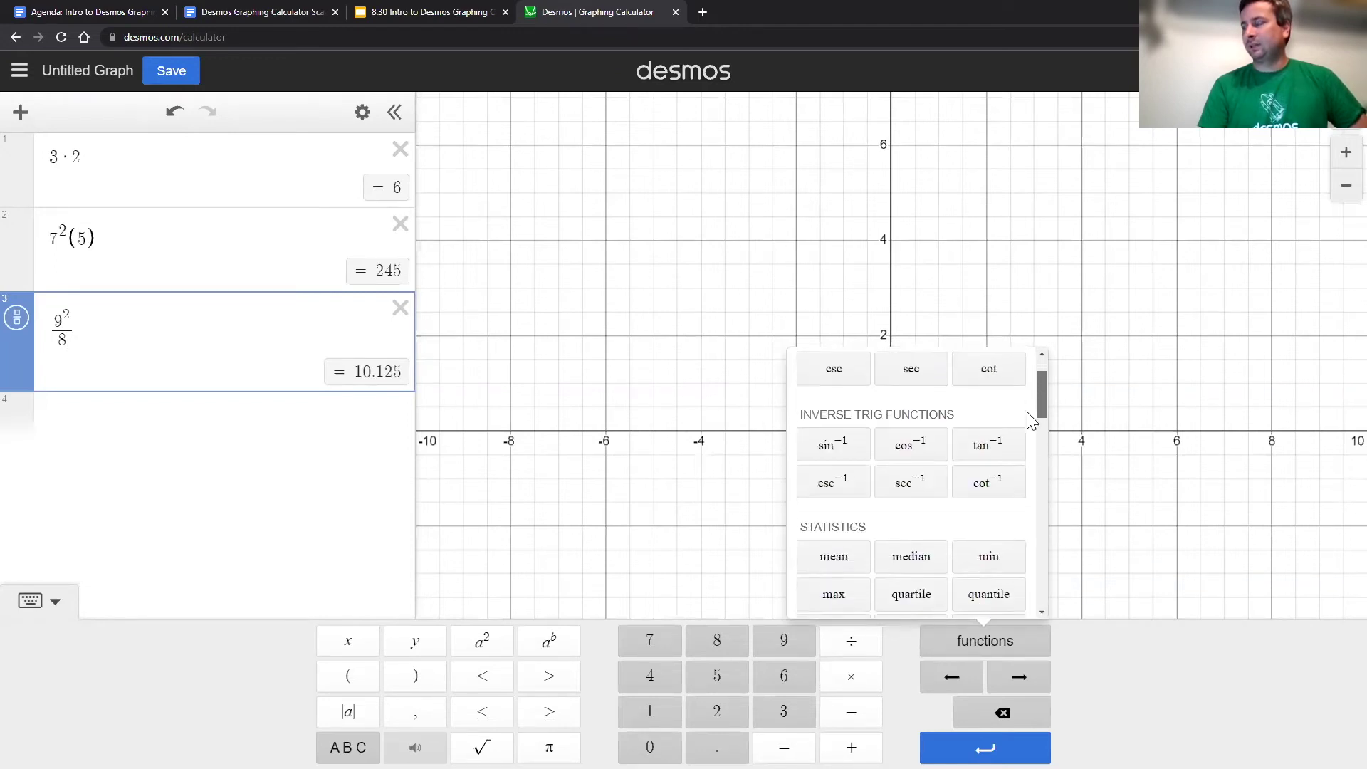
pyautogui.scroll(-5, 1030, 523)
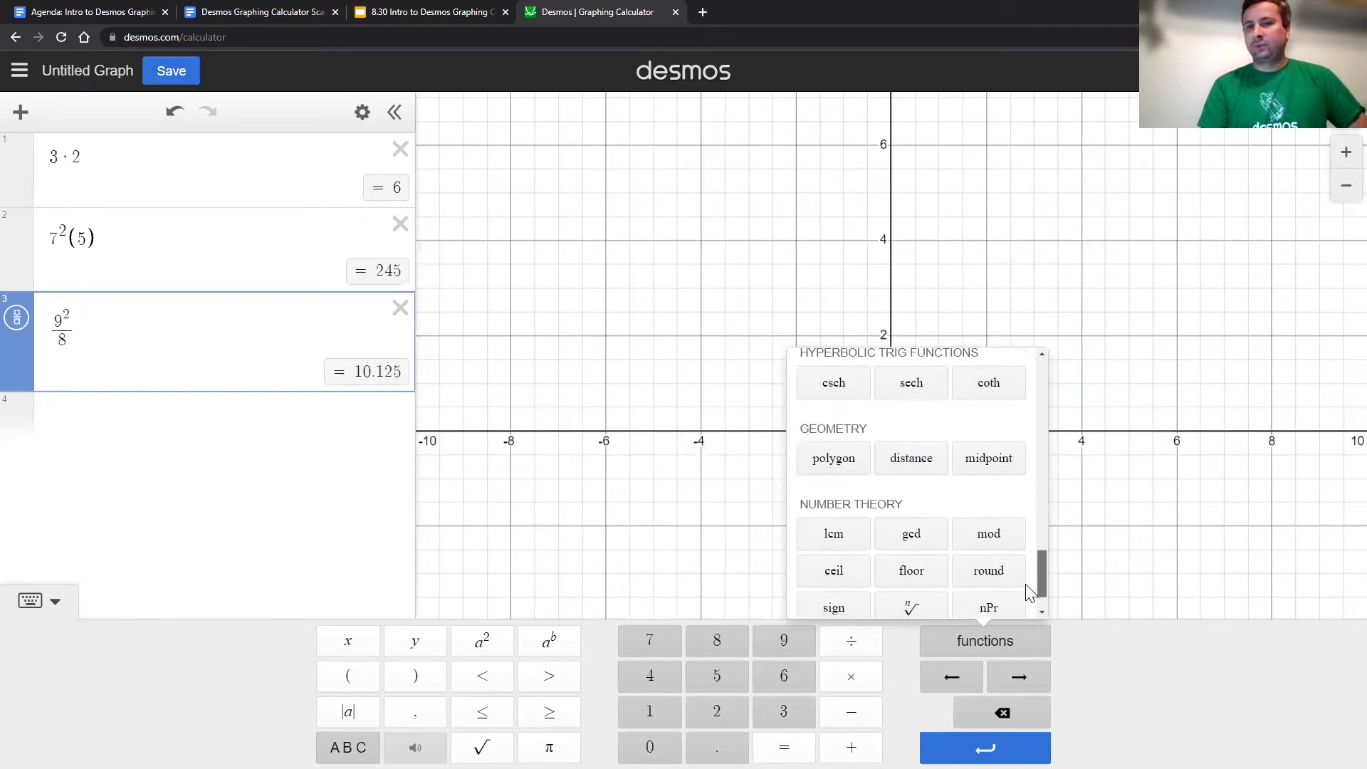
pyautogui.scroll(3, 1031, 605)
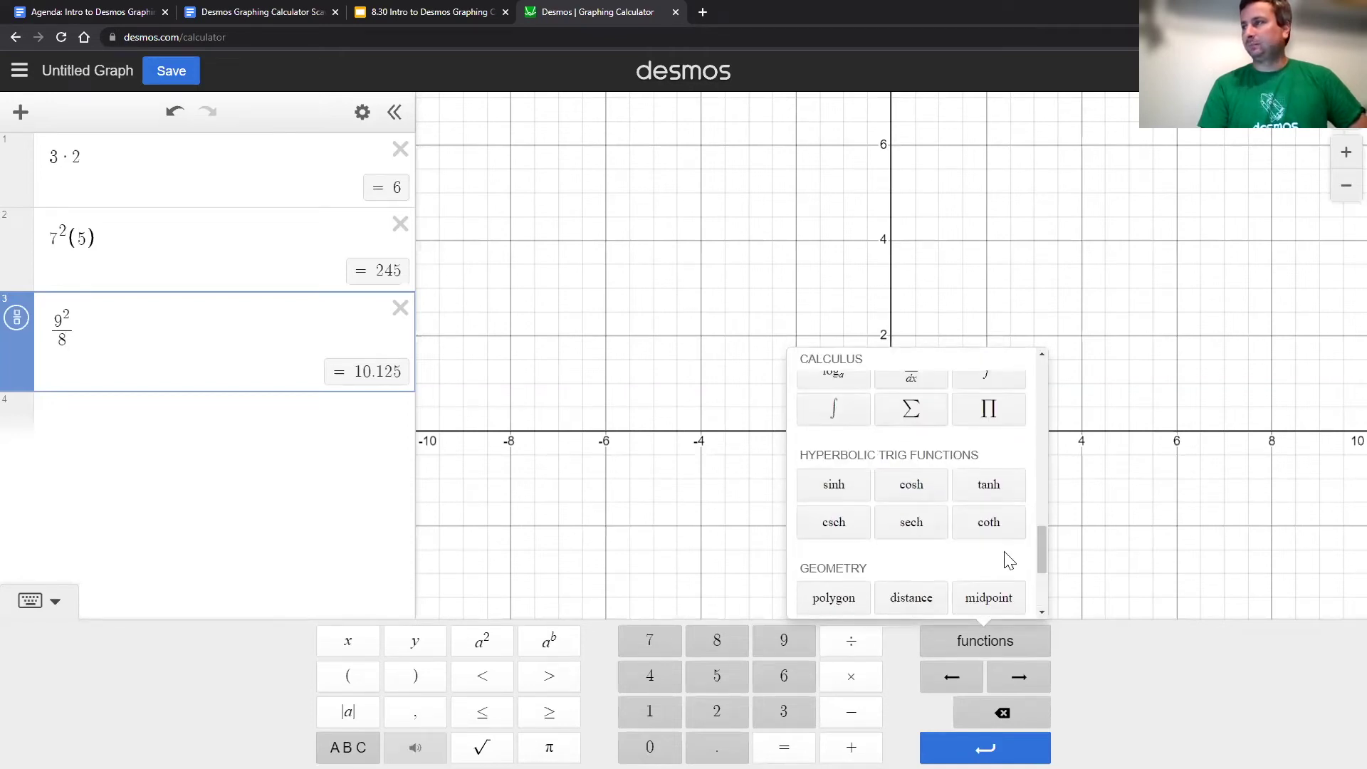
pyautogui.click(667, 494)
# Step: Plot the point (1,2) in the fourth expression line
pyautogui.click(143, 417)
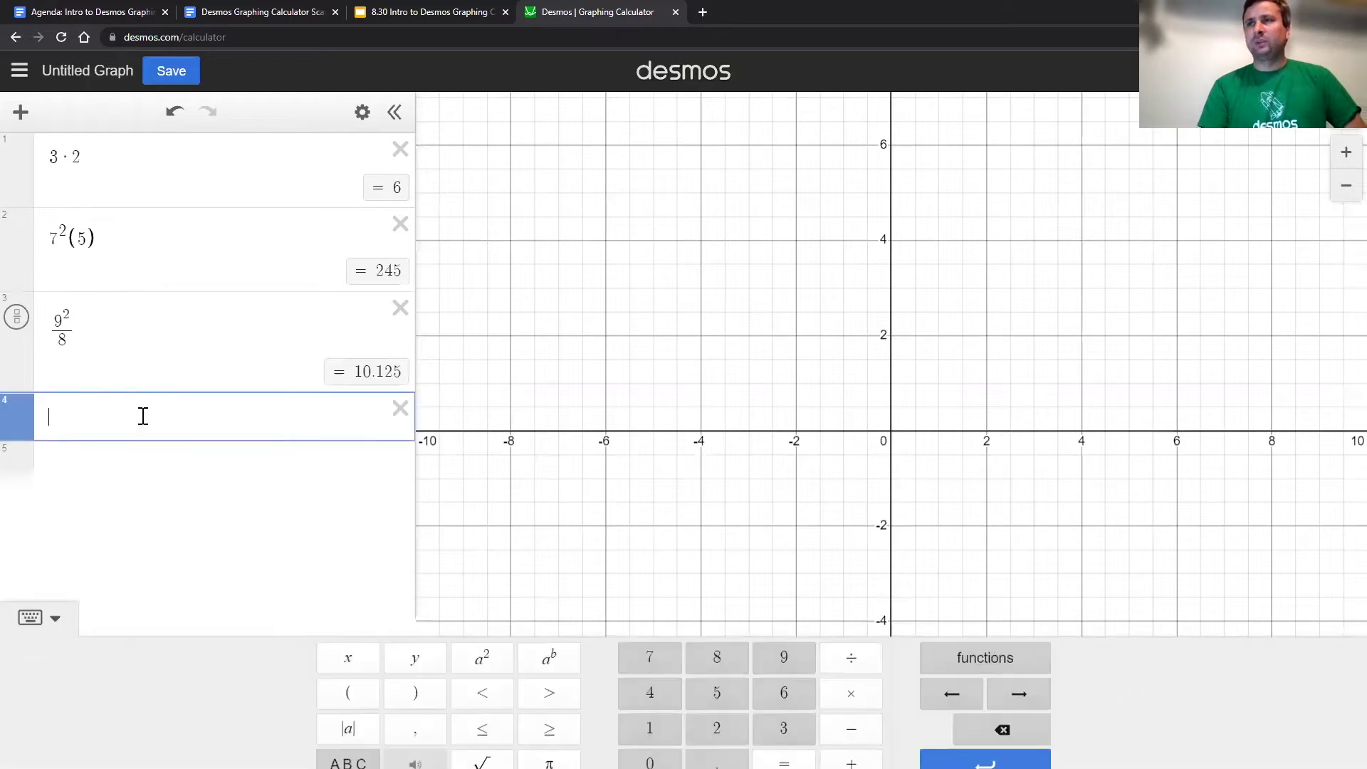
pyautogui.write('(1,2)')
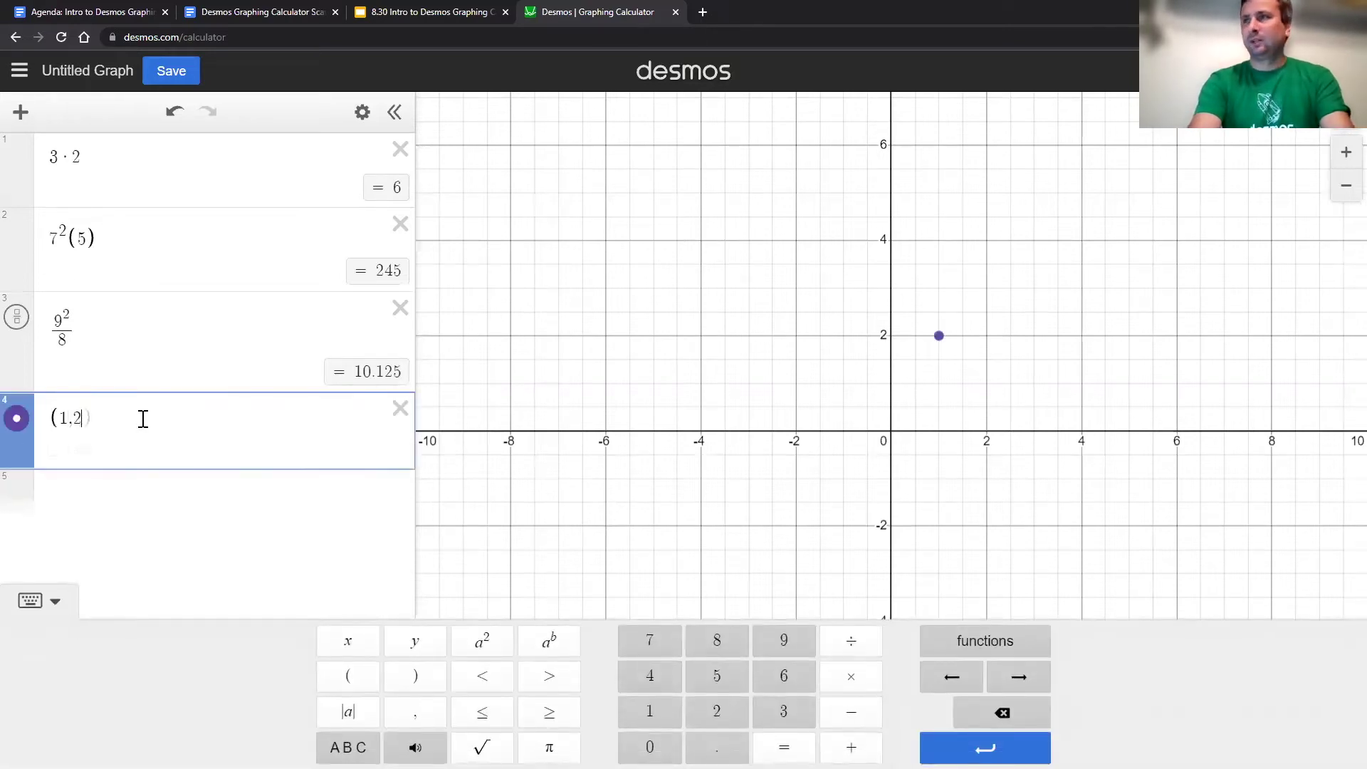
pyautogui.click(97, 494)
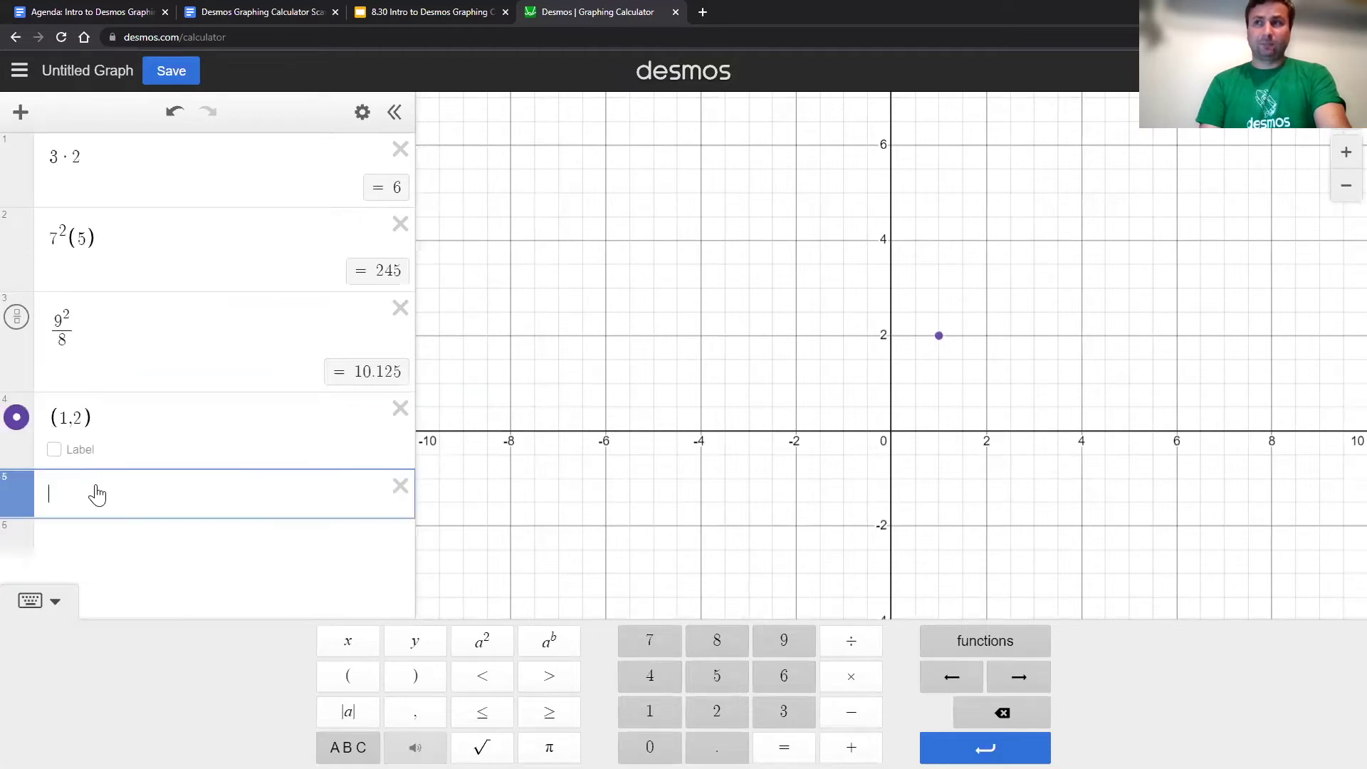
# Step: Add a table in the fifth line with the x, y pairs 2, 3 and 4, 5
pyautogui.click(19, 118)
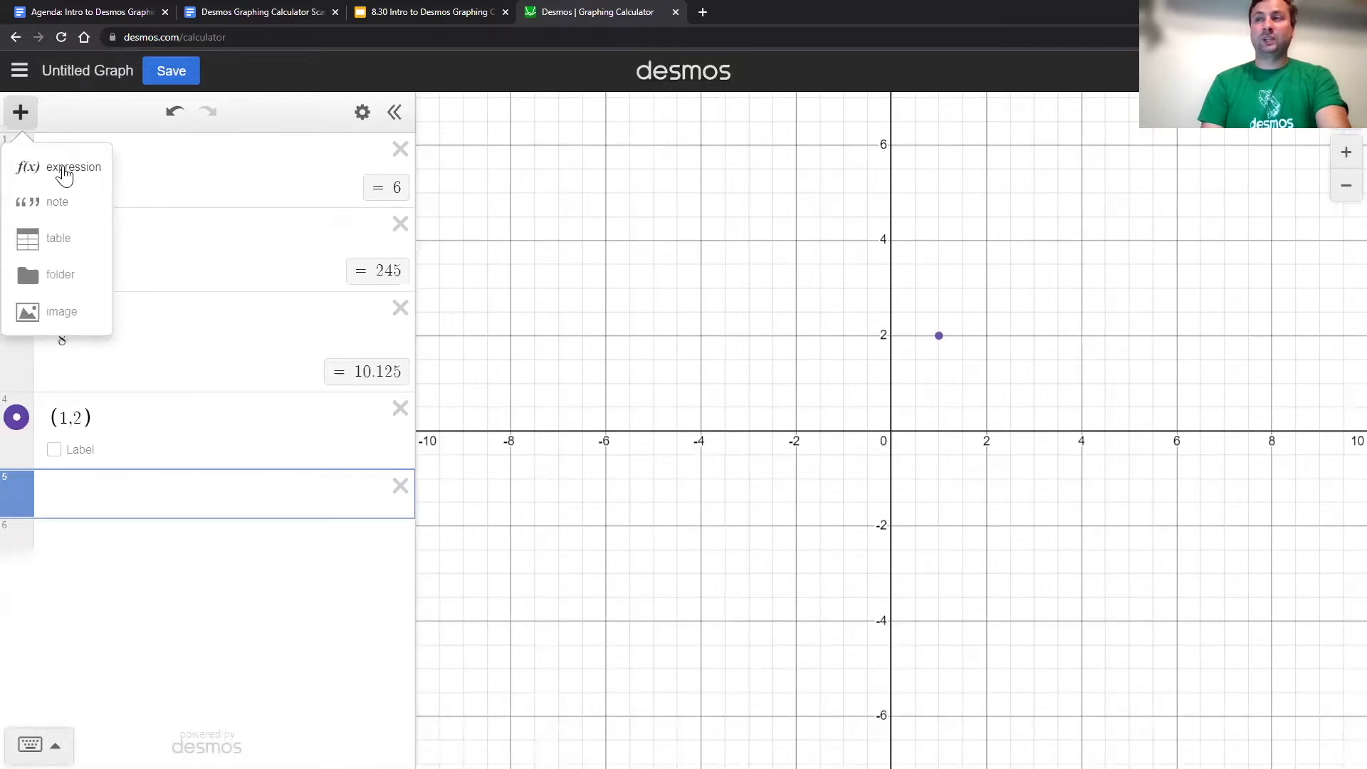
pyautogui.click(59, 238)
pyautogui.write('2')
pyautogui.press('Tab')
pyautogui.write('3')
pyautogui.press('Return')
pyautogui.write('4')
pyautogui.press('Tab')
pyautogui.write('5')
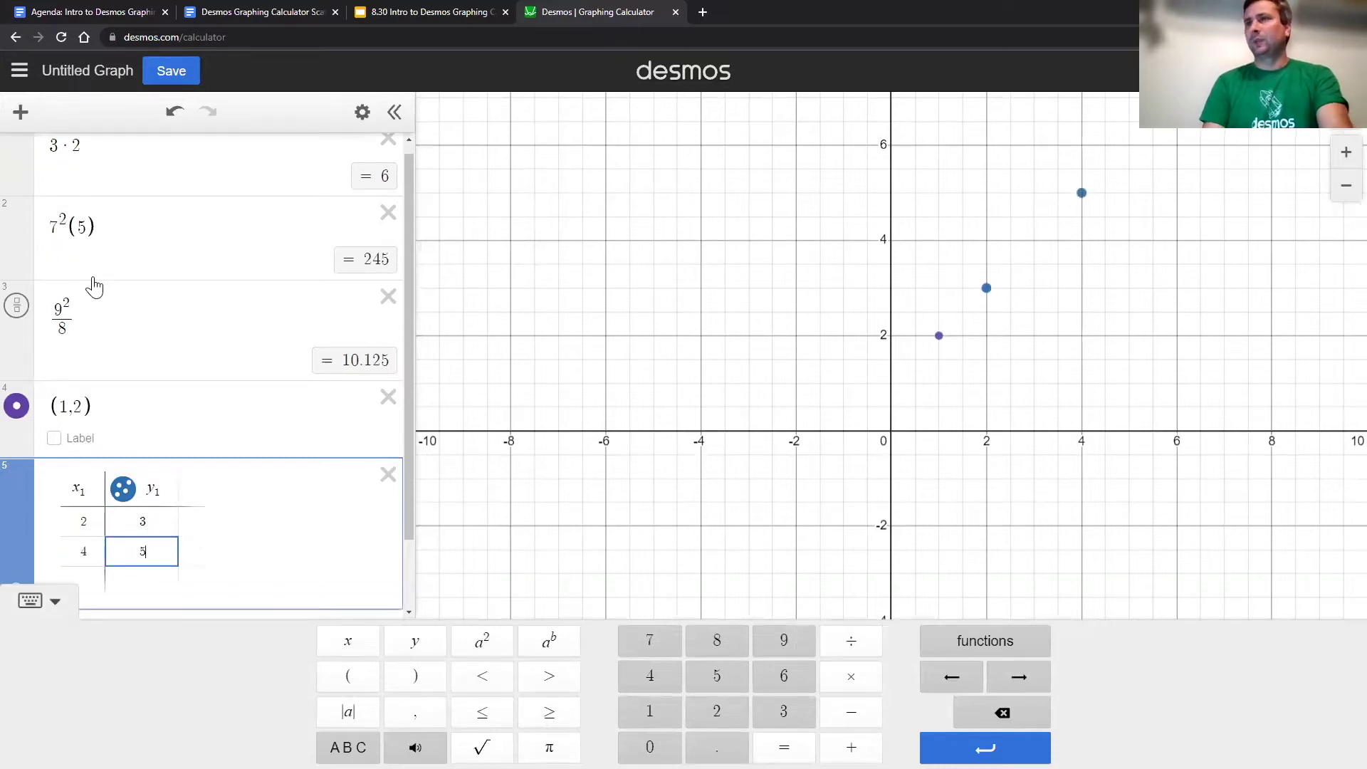
# Step: Graph the line y = x + 2 in the expression line below the table
pyautogui.scroll(-1, 100, 328)
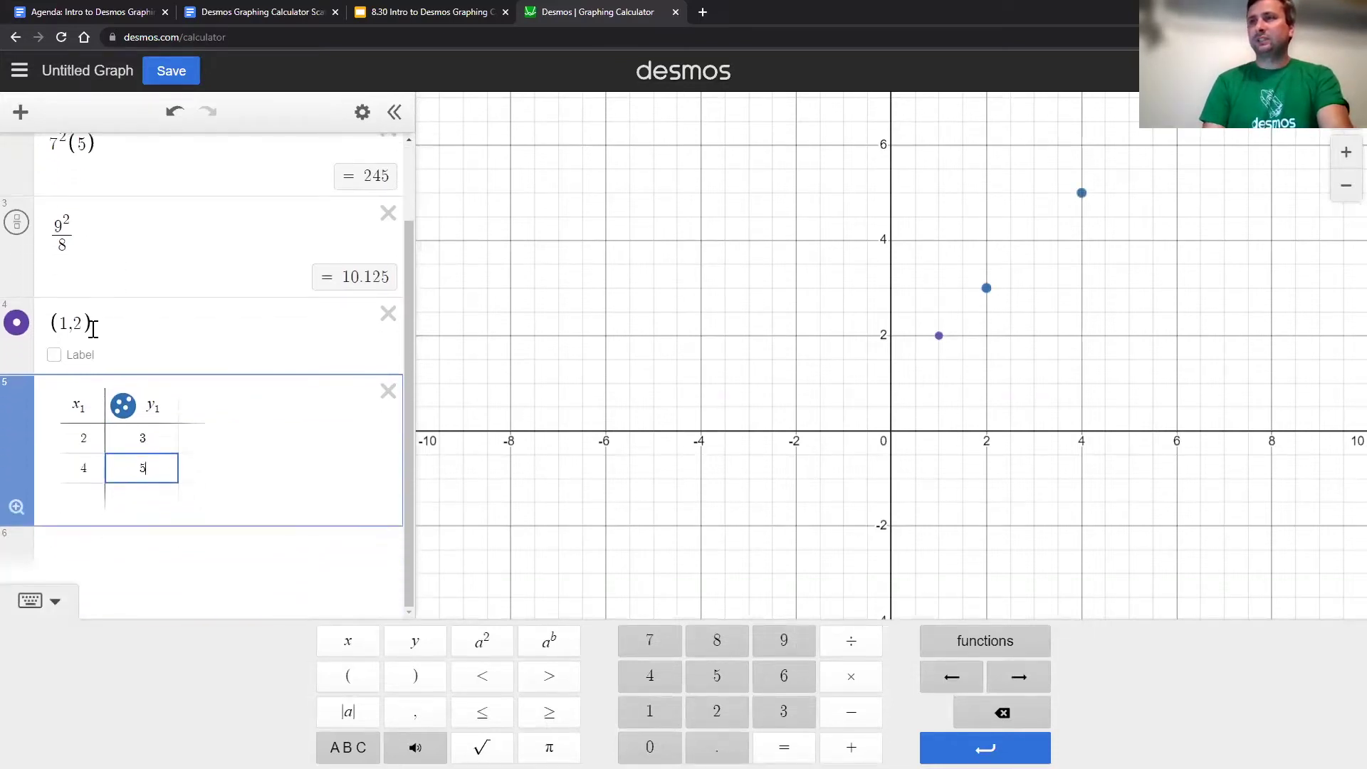
pyautogui.click(119, 552)
pyautogui.write('y=x+2')
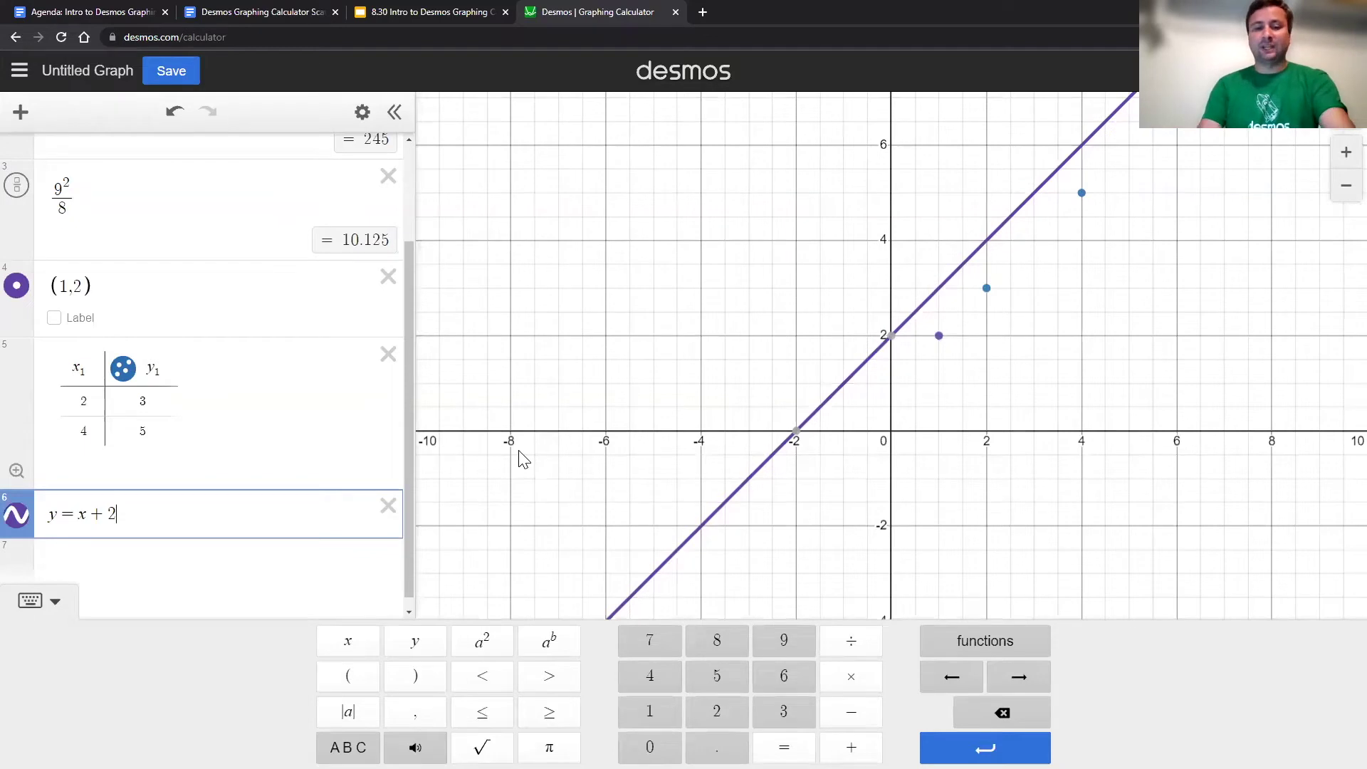
# Step: Change the constant in the line's equation to 3, to 4 and finally to 5
pyautogui.press('BackSpace')
pyautogui.write('3')
pyautogui.press('BackSpace')
pyautogui.write('4')
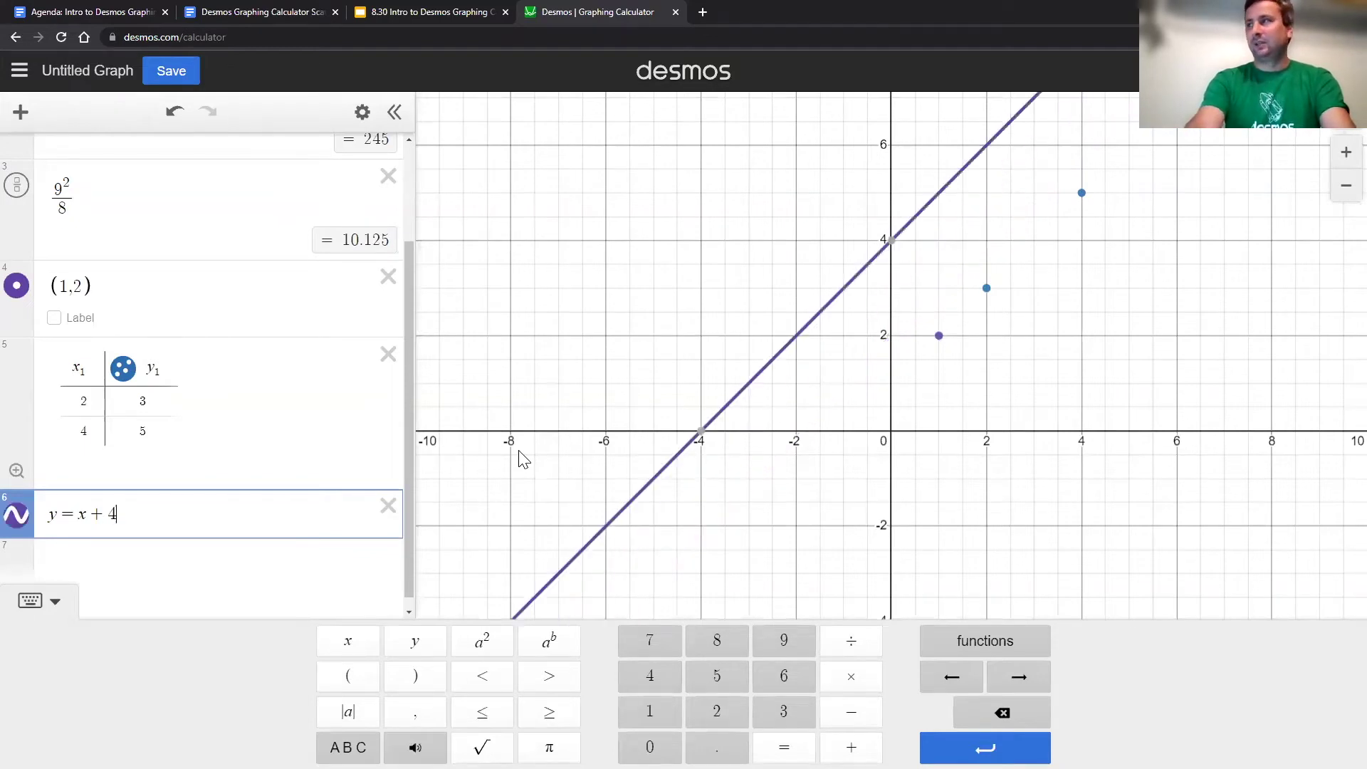
pyautogui.press('BackSpace')
pyautogui.write('5')
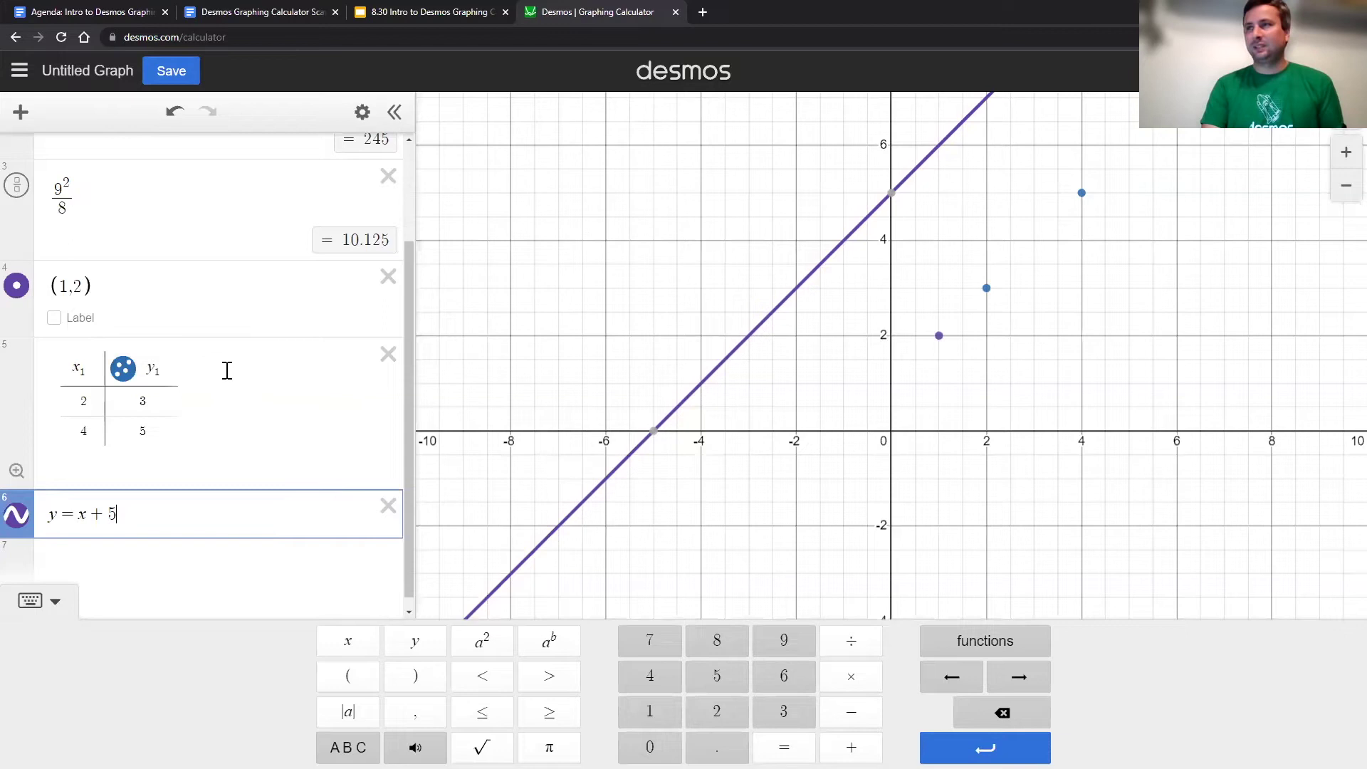
pyautogui.scroll(2, 211, 397)
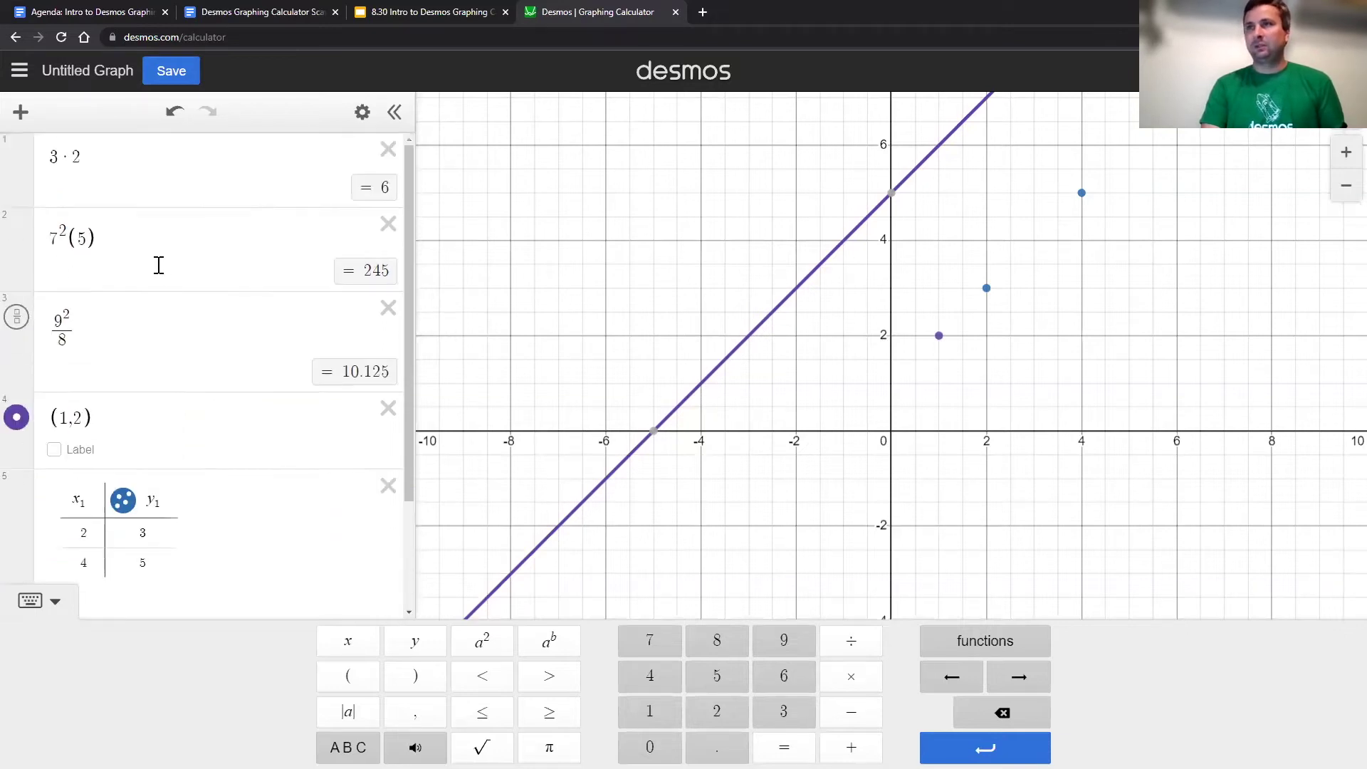
pyautogui.scroll(-1, 152, 391)
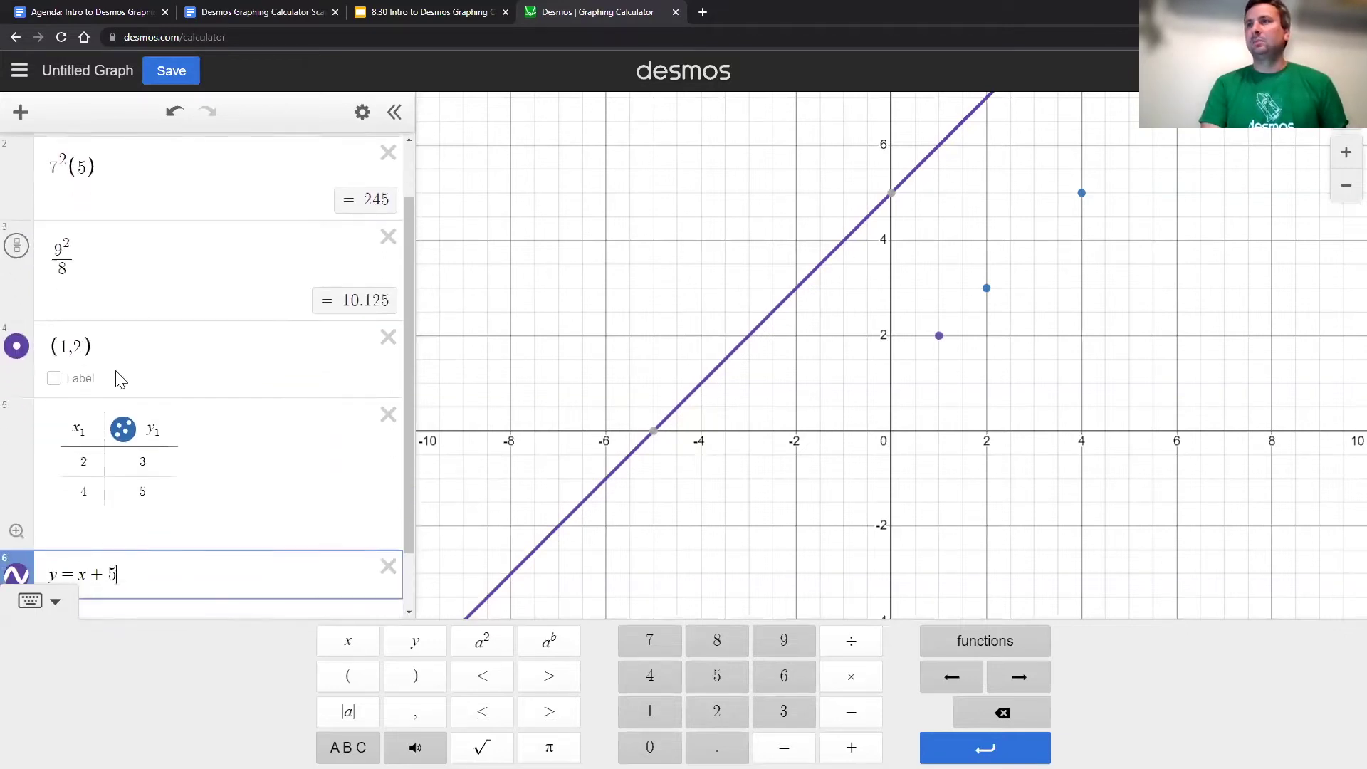
pyautogui.scroll(-1, 227, 447)
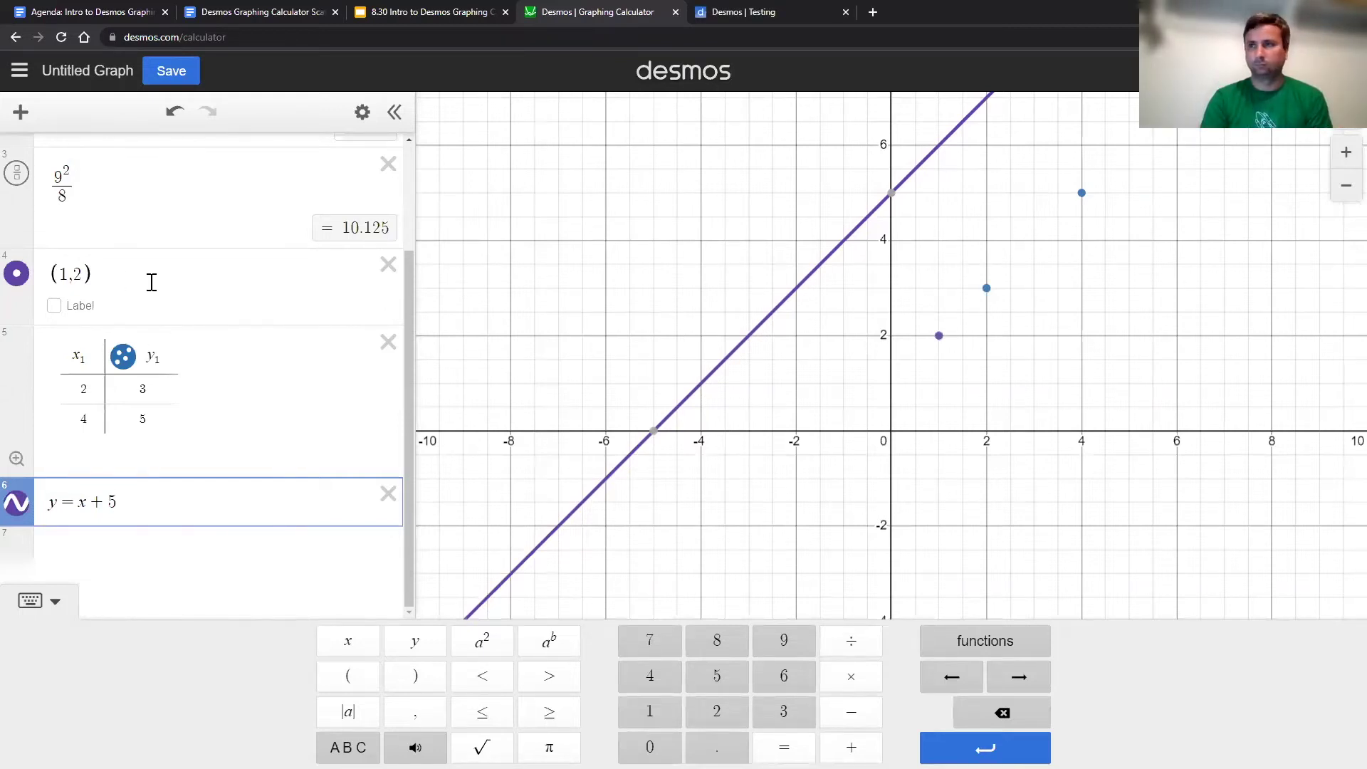
# Step: Delete the point, table, 9²/8, line and 7²(5) entries one by one, and clear everything remaining in the expression list at once
pyautogui.scroll(1, 409, 249)
pyautogui.scroll(3, 409, 249)
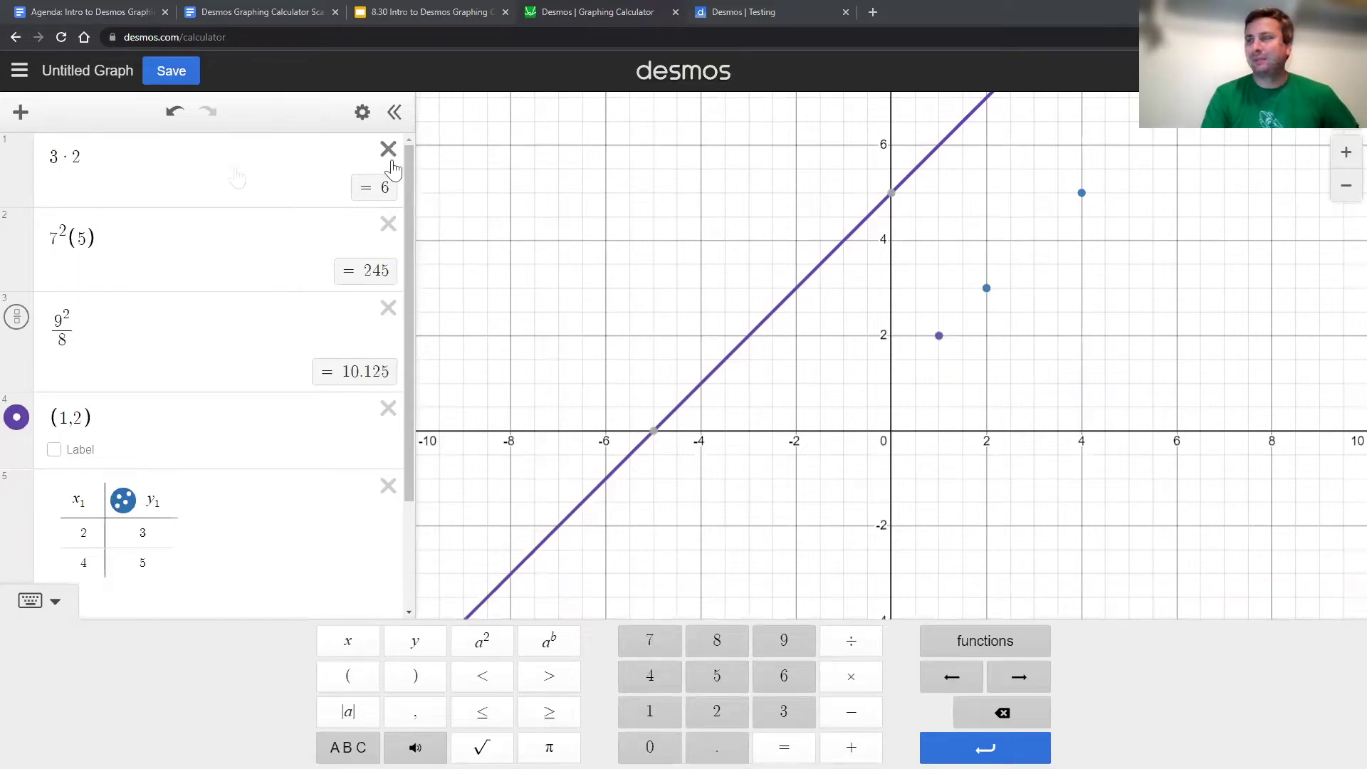
pyautogui.click(386, 410)
pyautogui.click(386, 410)
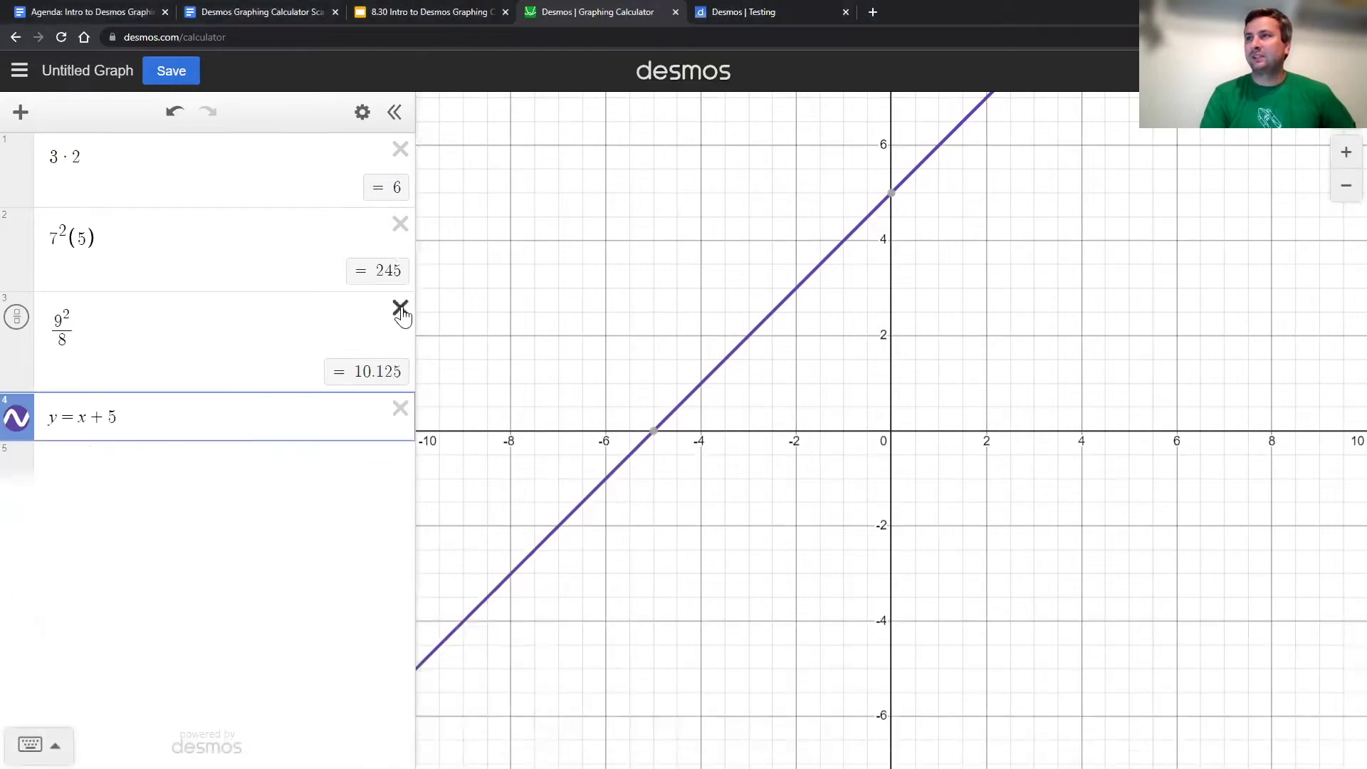
pyautogui.click(400, 308)
pyautogui.click(400, 308)
pyautogui.click(400, 225)
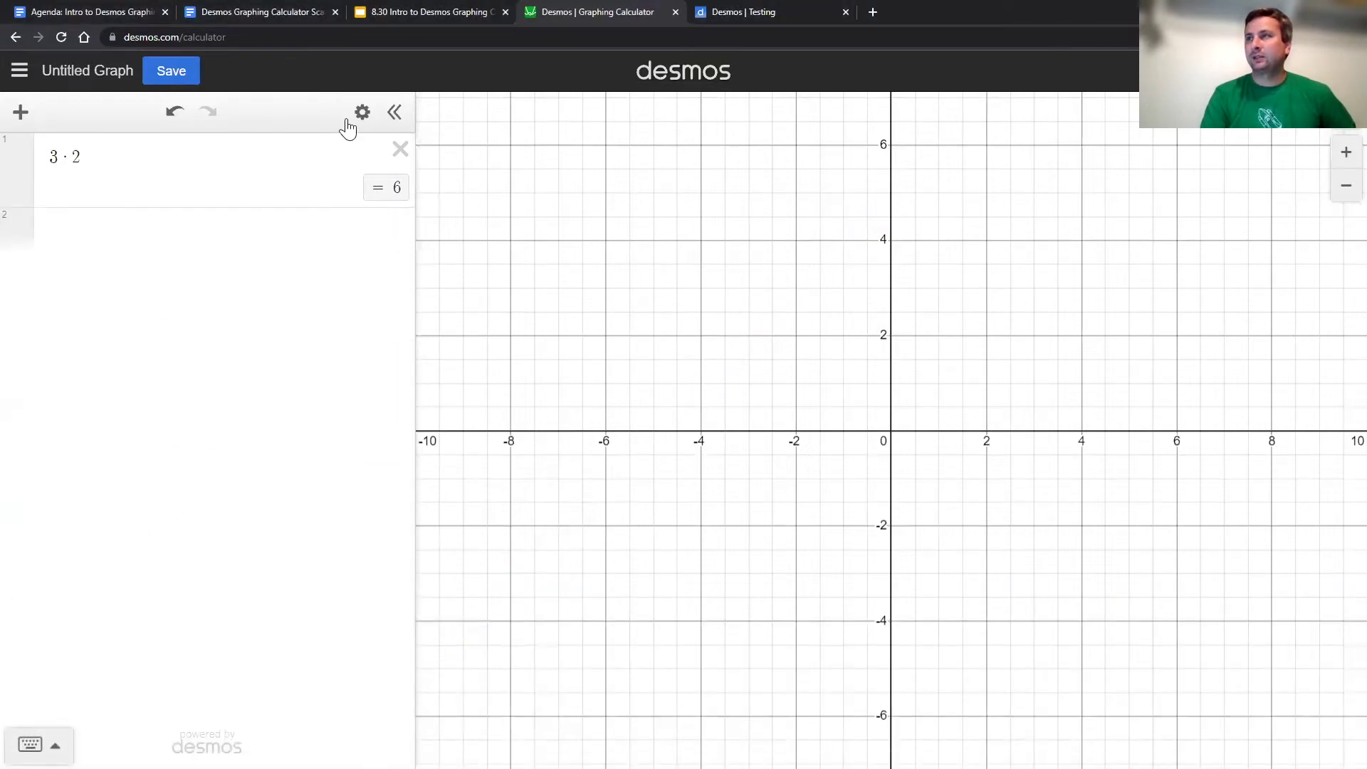
pyautogui.click(361, 115)
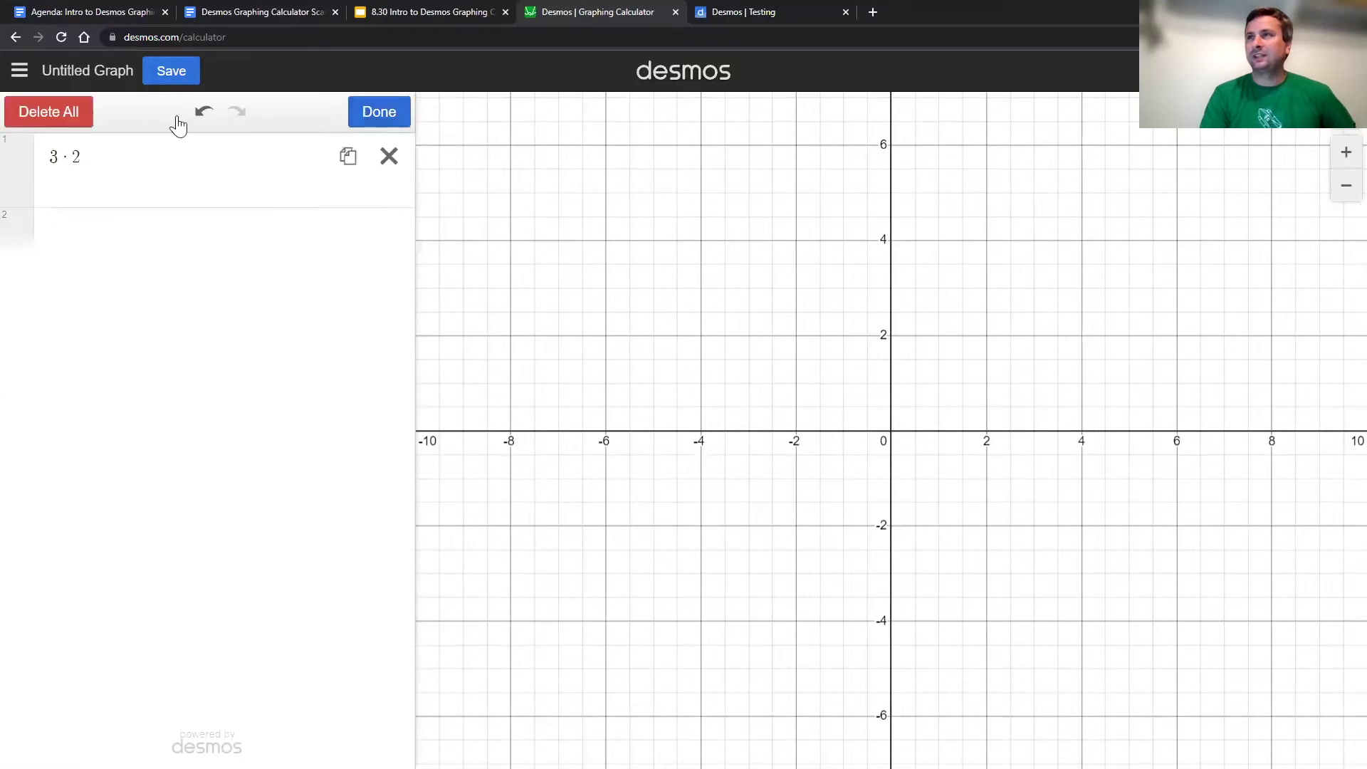
pyautogui.click(49, 111)
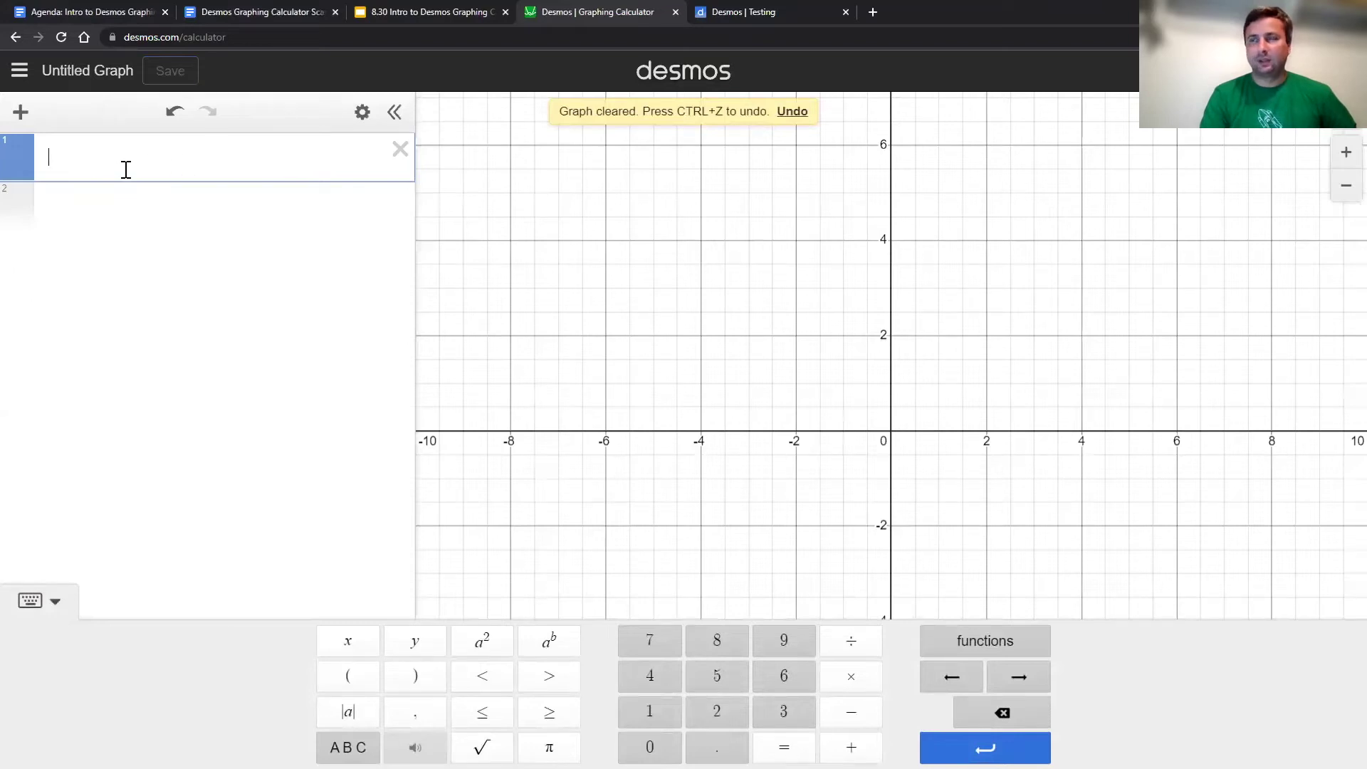
# Step: Add a note in the first line with the text "Directions or notes"
pyautogui.click(20, 112)
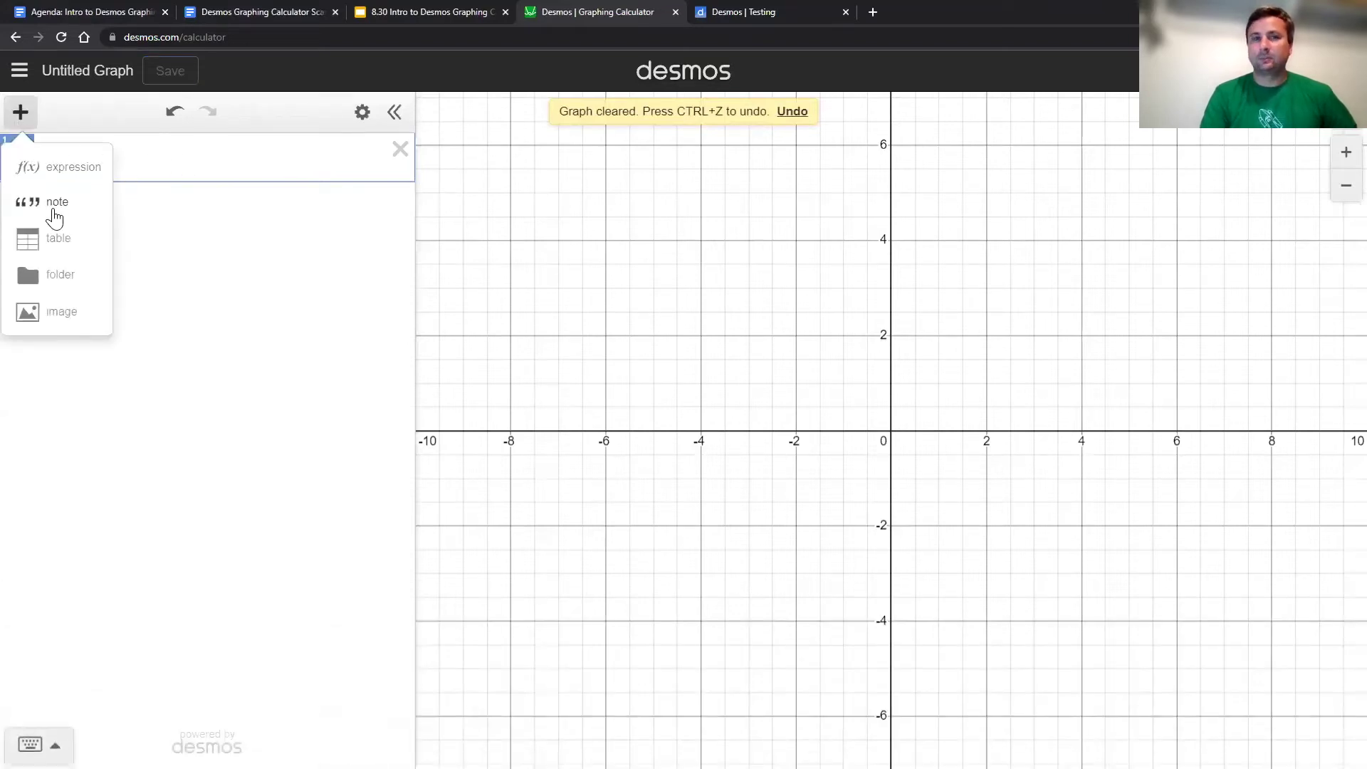
pyautogui.click(55, 204)
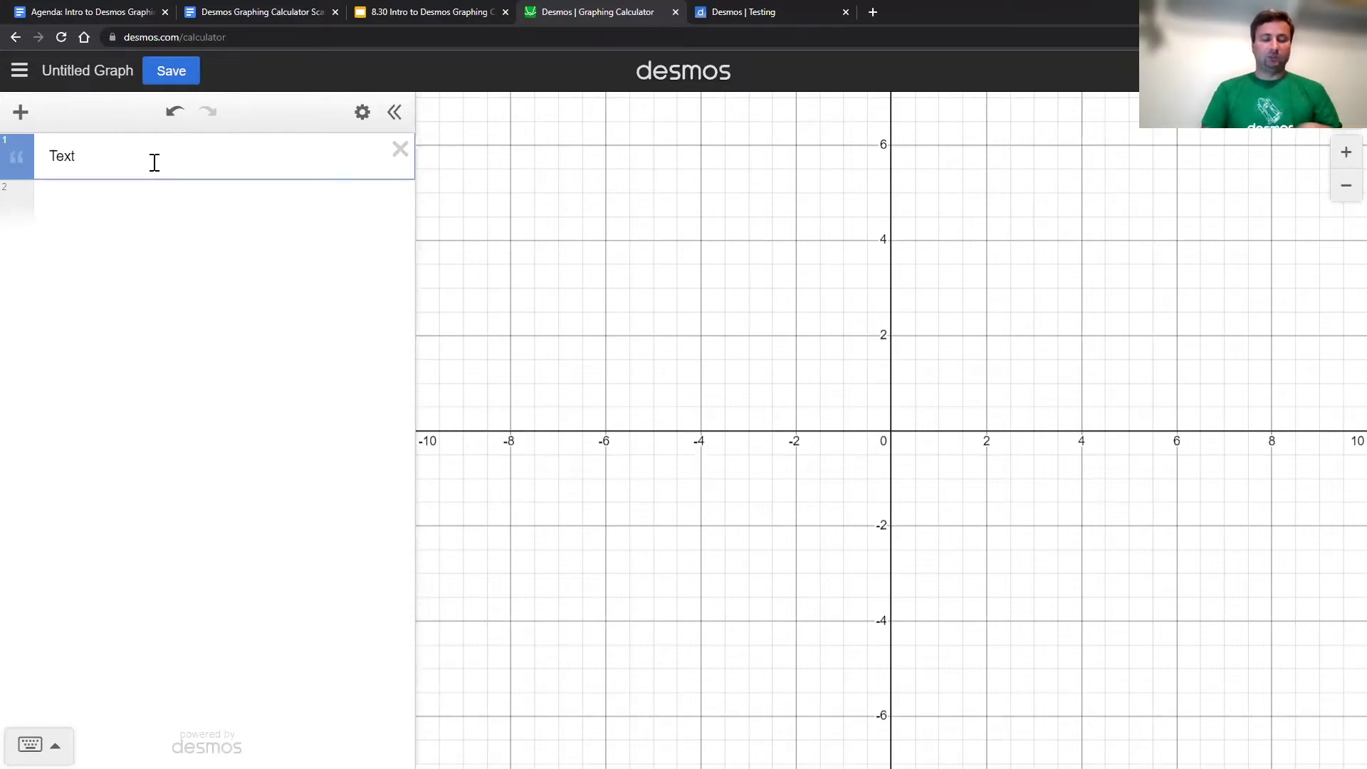
pyautogui.press('BackSpace')
pyautogui.write('Directions or notes')
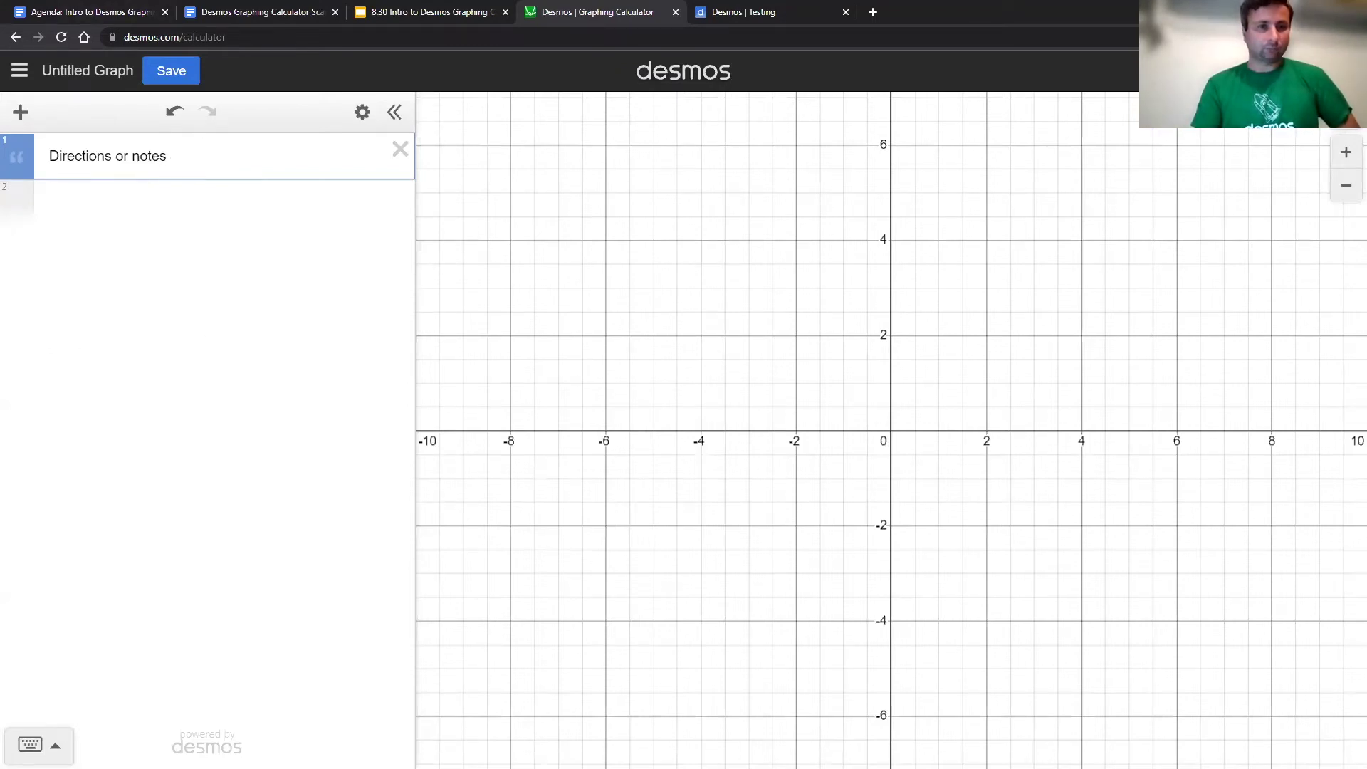
# Step: Delete the note and plot the point (2,3) in the first expression line
pyautogui.click(400, 149)
pyautogui.click(105, 157)
pyautogui.write('(2,3)')
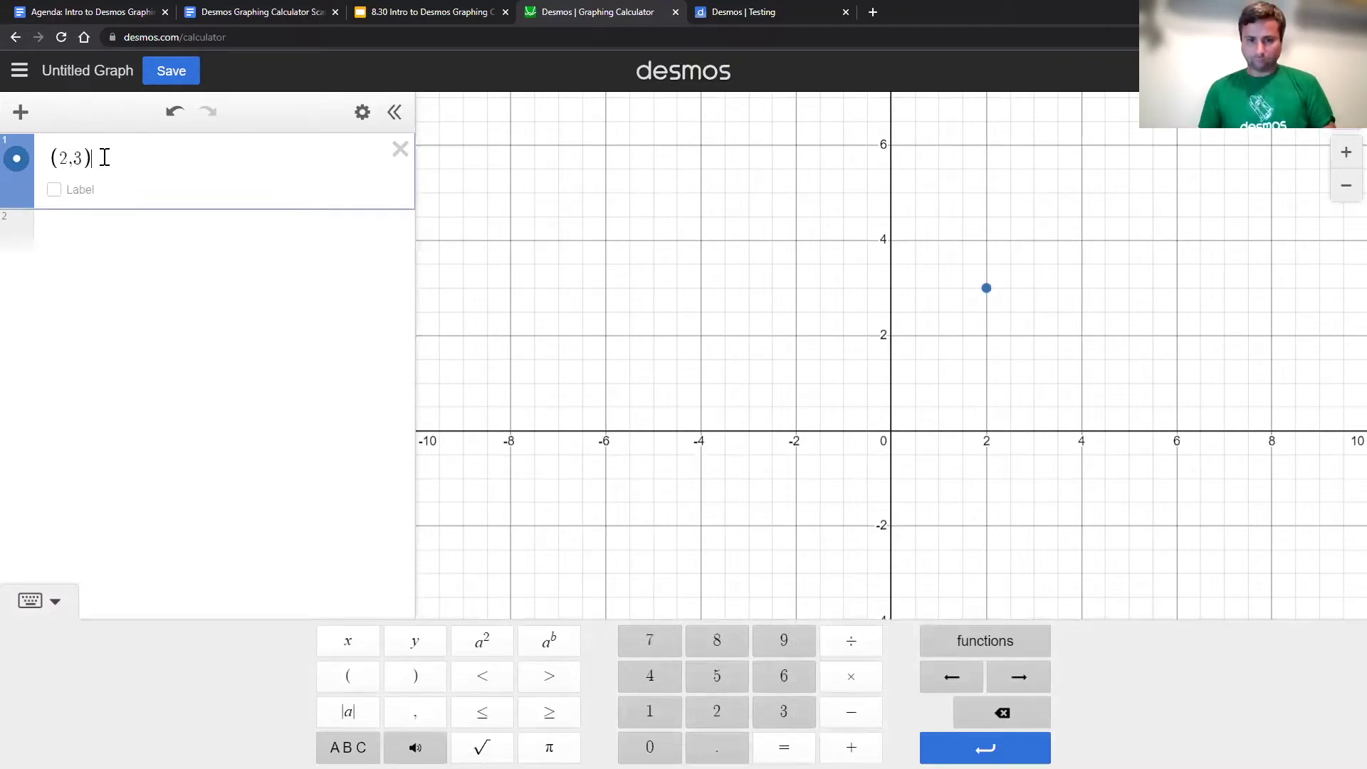
# Step: Recolour the point (2,3), trying green, orange and purple and settling on red
pyautogui.click(17, 161)
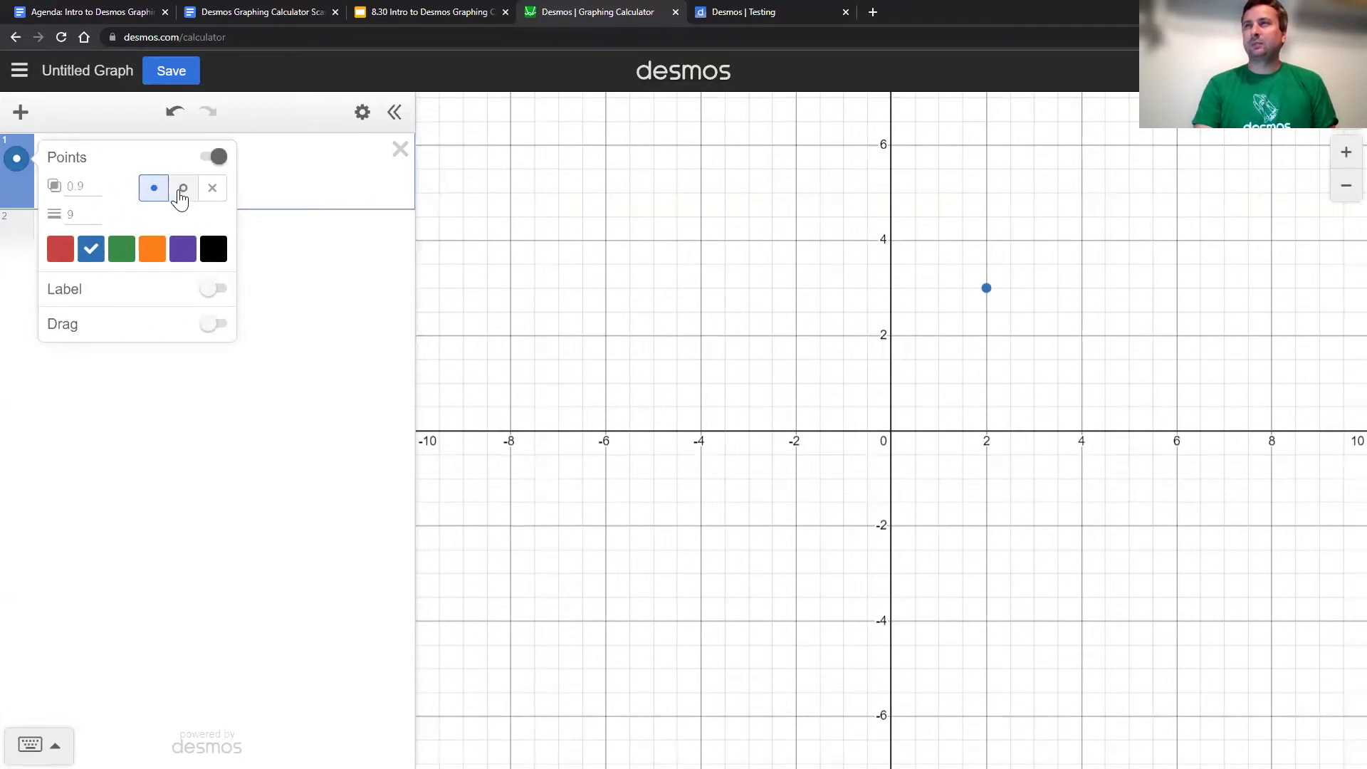
pyautogui.click(121, 248)
pyautogui.click(152, 249)
pyautogui.click(183, 248)
pyautogui.click(60, 249)
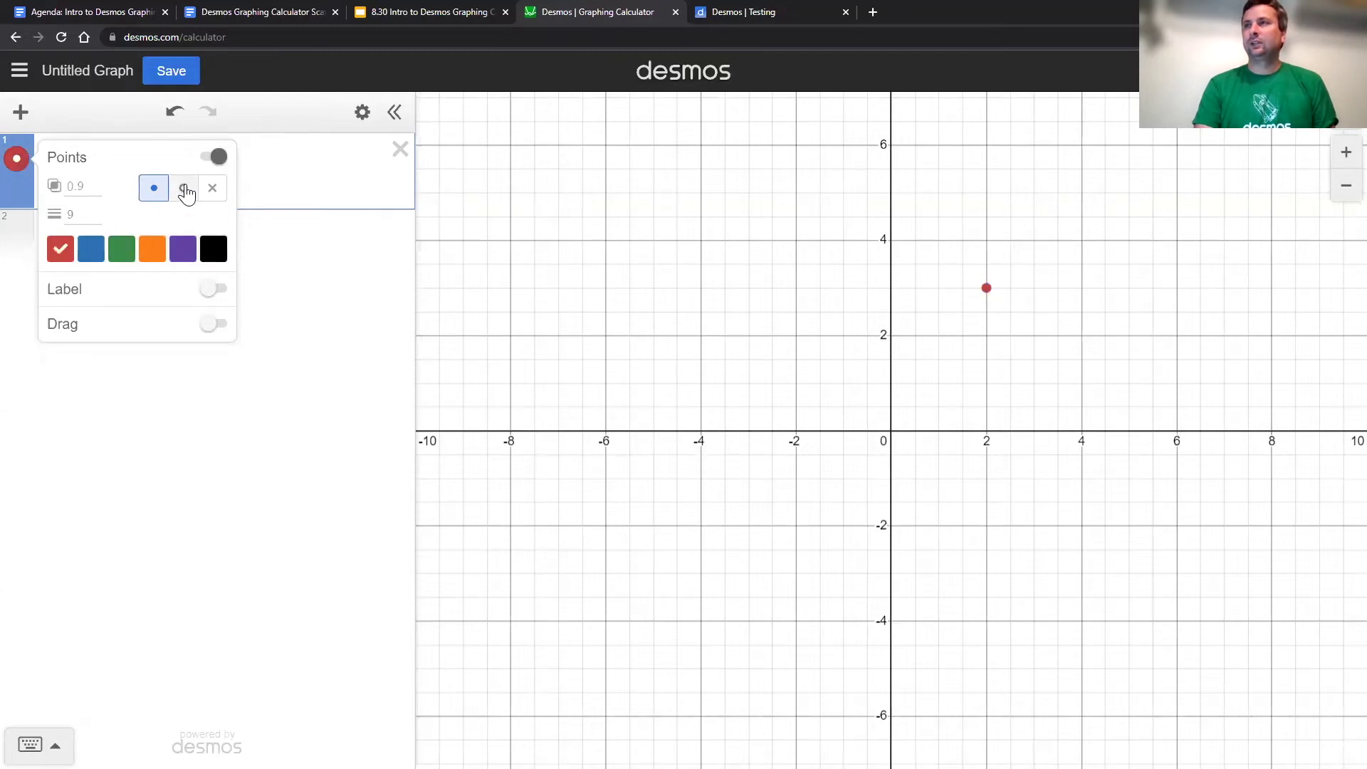
# Step: Try the open-circle and cross styles on the point, and return it to the solid dot
pyautogui.click(183, 187)
pyautogui.click(213, 189)
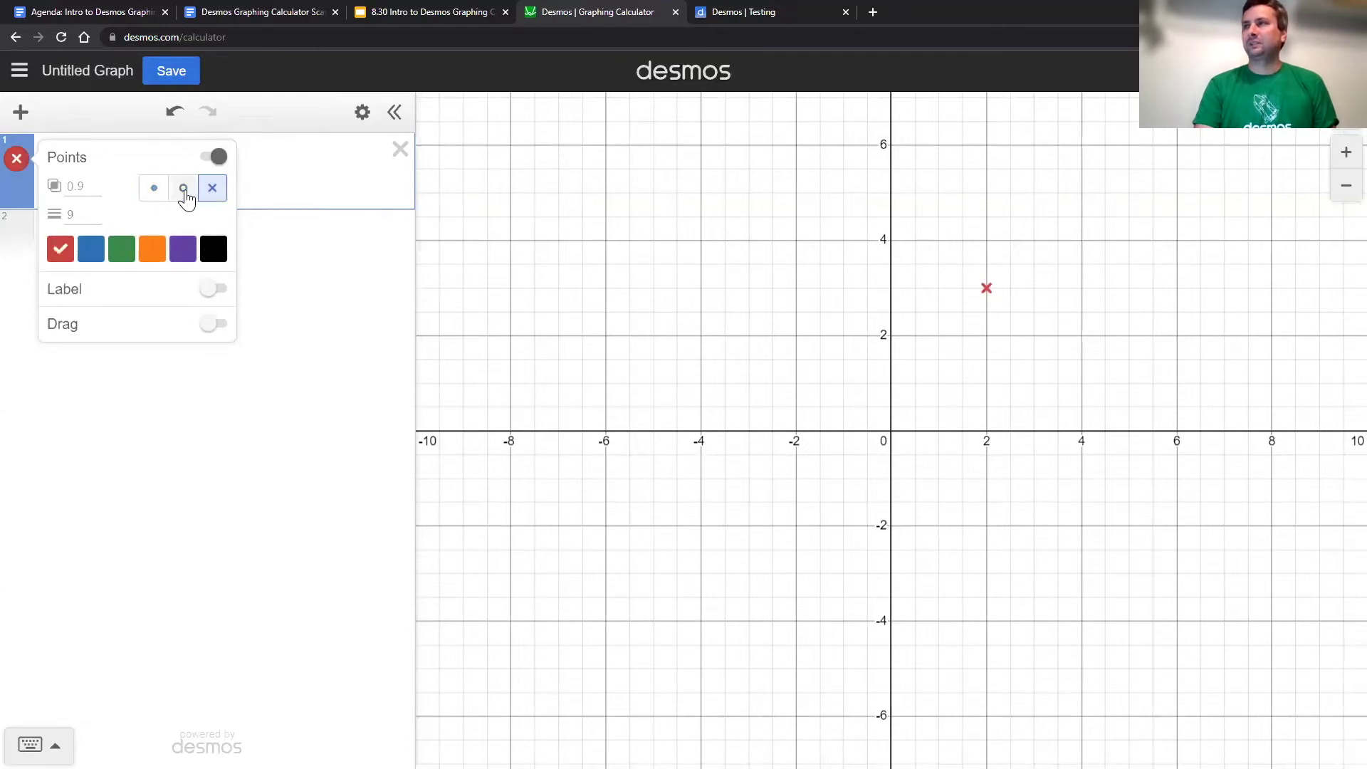
pyautogui.click(153, 188)
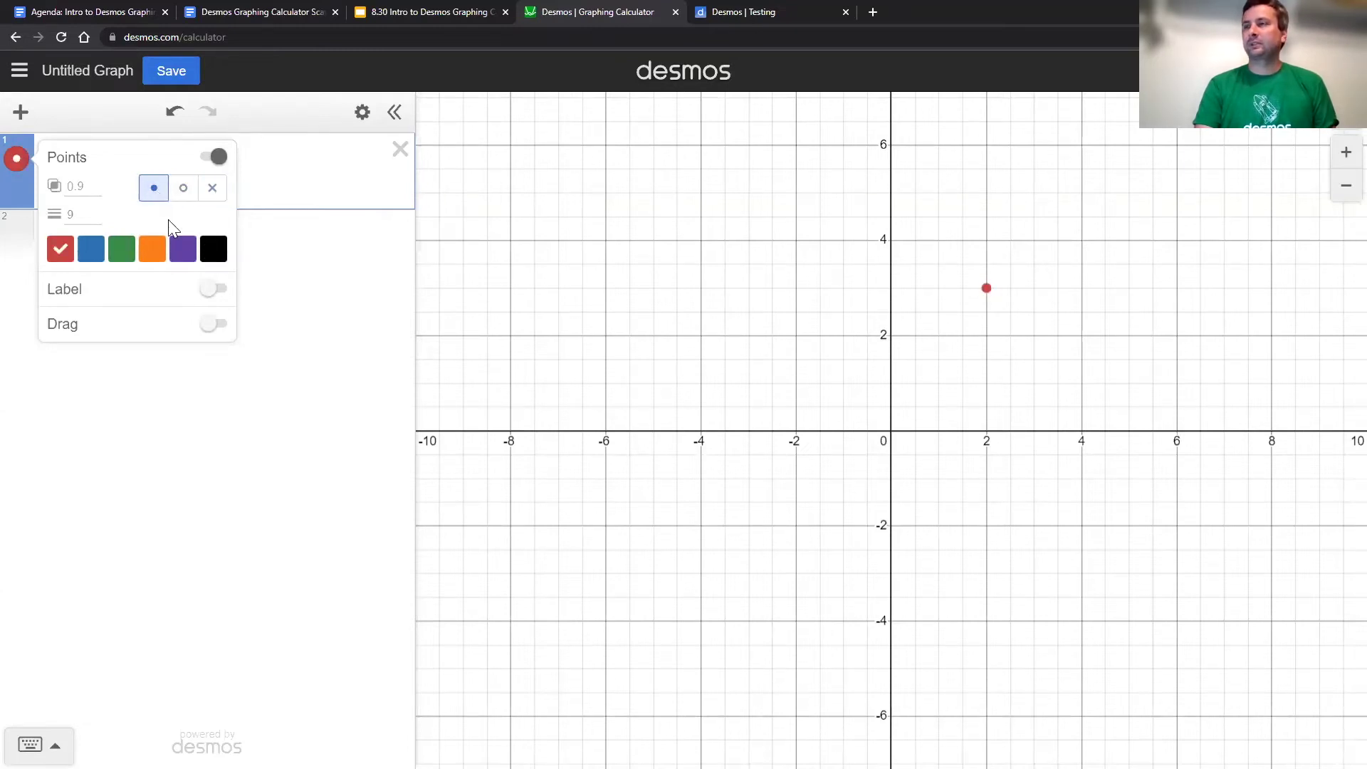
# Step: Show the point's label, try several label positions ending with above and to the right of the point, and set the label size to 3
pyautogui.click(217, 289)
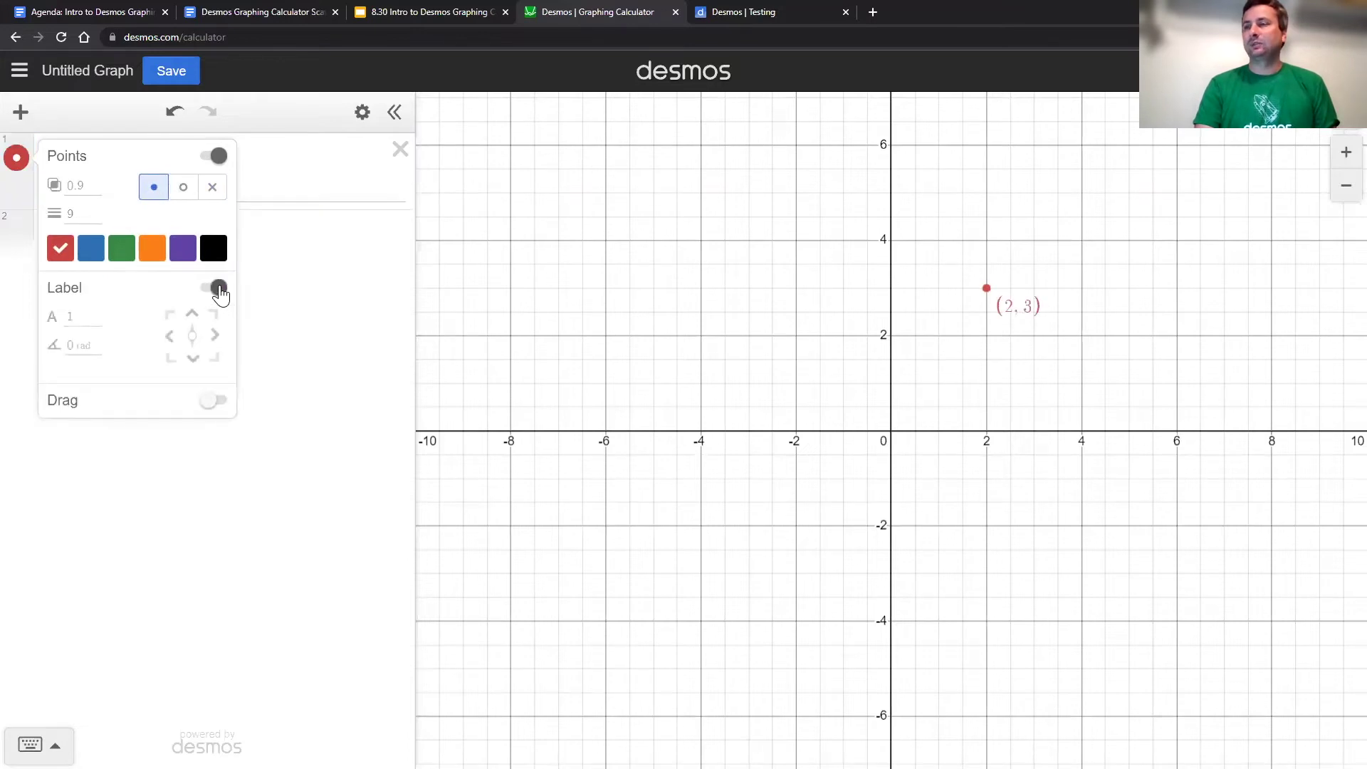
pyautogui.click(170, 357)
pyautogui.click(171, 335)
pyautogui.click(169, 314)
pyautogui.click(193, 313)
pyautogui.click(213, 314)
pyautogui.click(77, 316)
pyautogui.write('3')
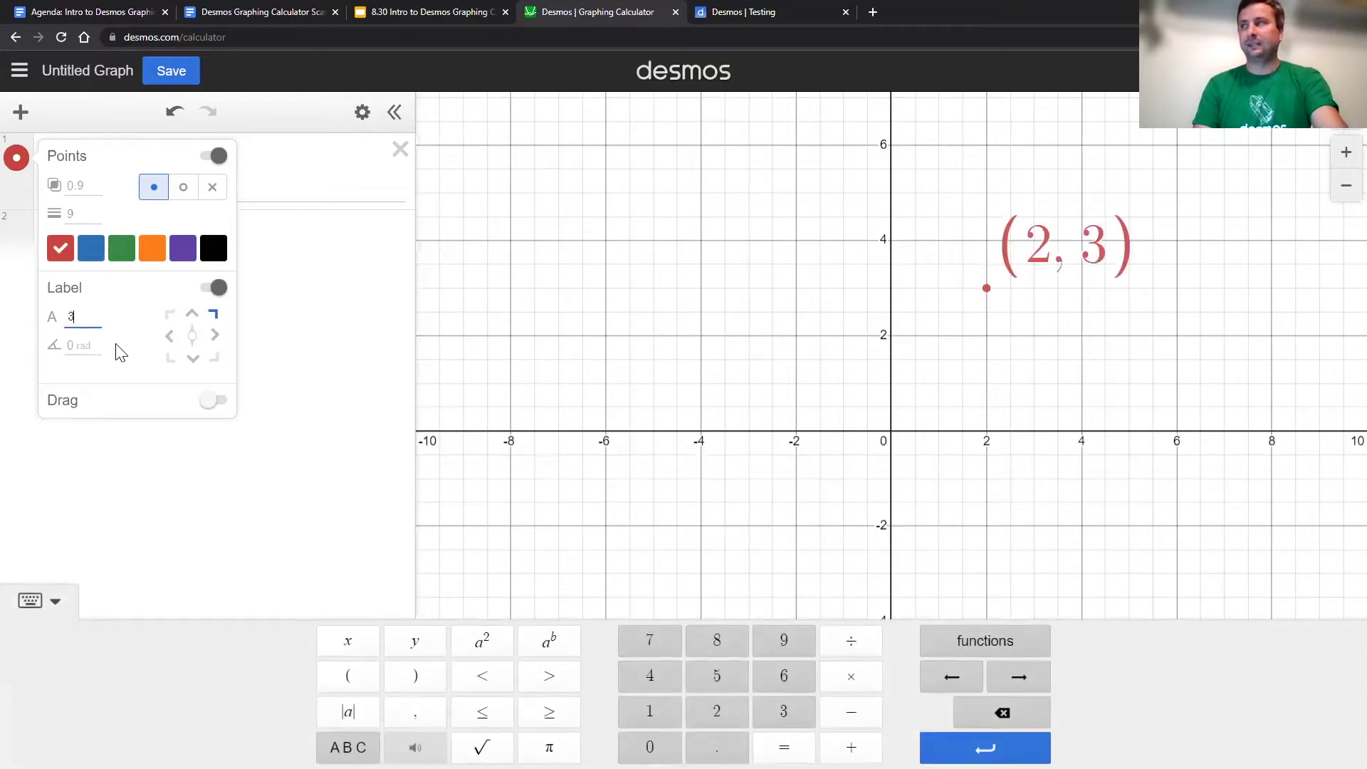
# Step: Make the point draggable in all directions and move it to about (-3.54, 3.58)
pyautogui.click(214, 401)
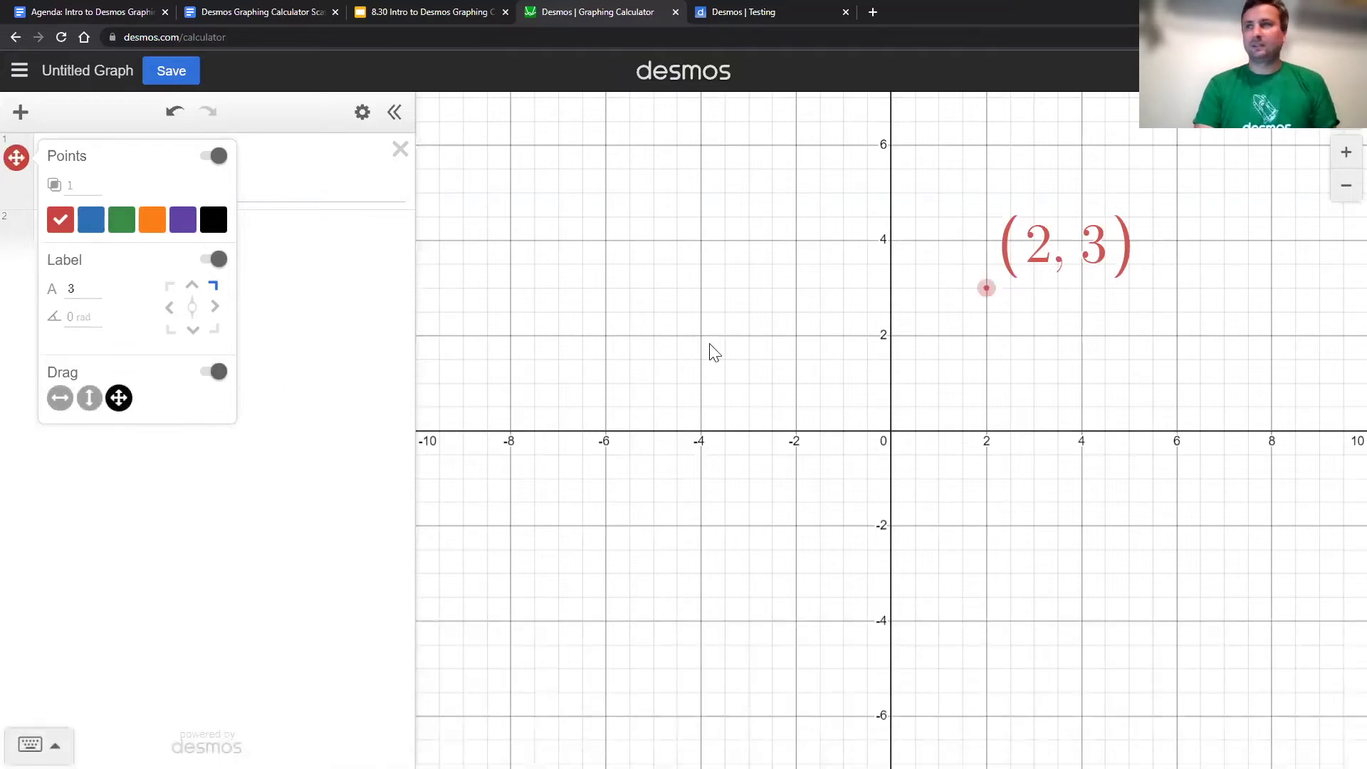
pyautogui.moveTo(987, 290); pyautogui.dragTo(725, 275)
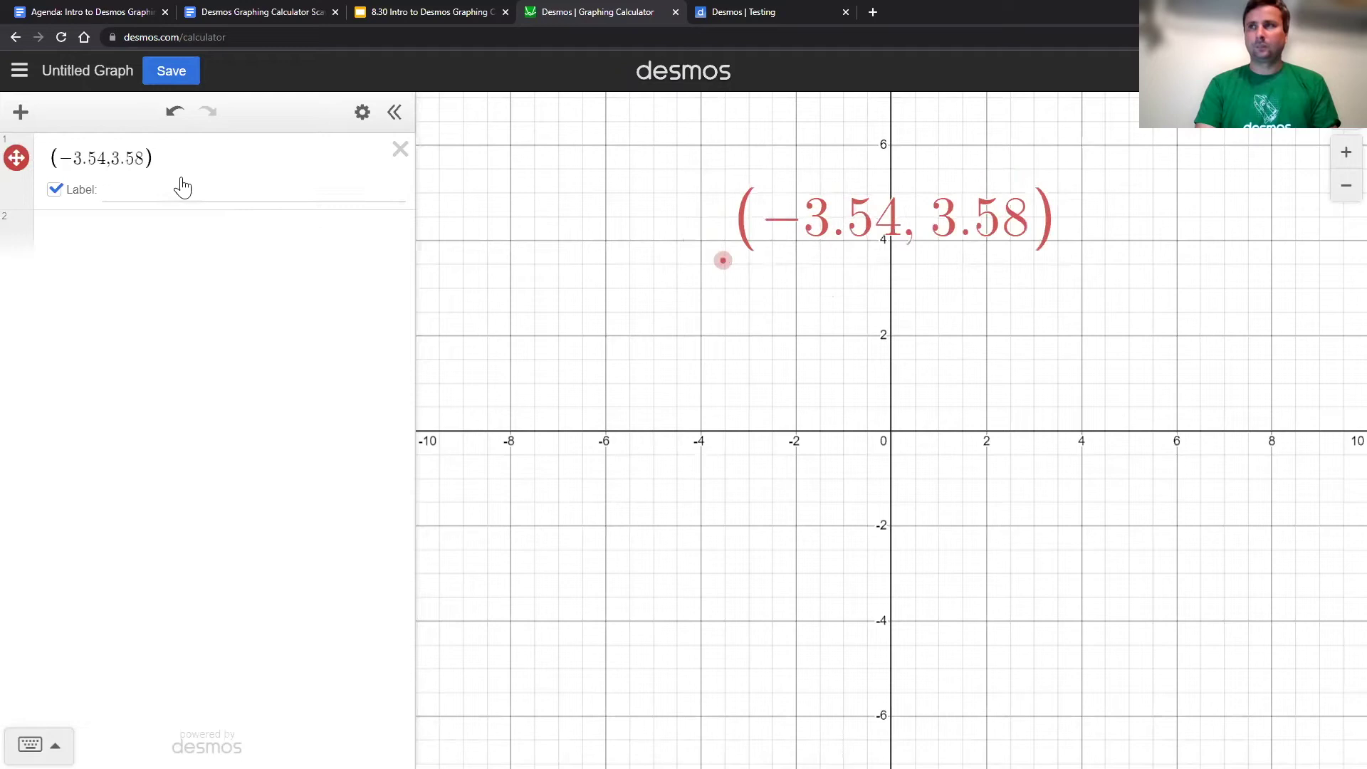
# Step: Turn the point's label off and on, set its text to "anything you want", and move the point to about (-2.23, 3.49)
pyautogui.click(53, 189)
pyautogui.click(53, 191)
pyautogui.click(156, 191)
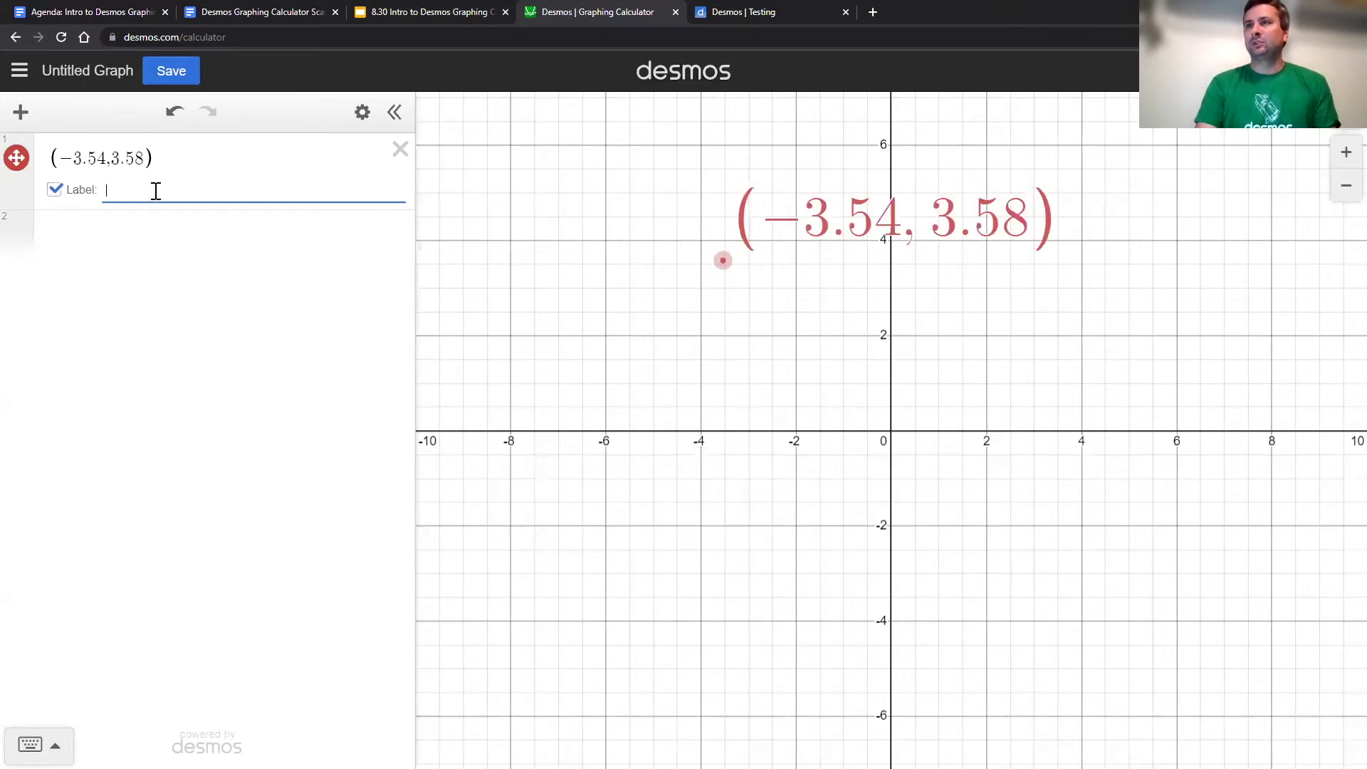
pyautogui.write('anything y')
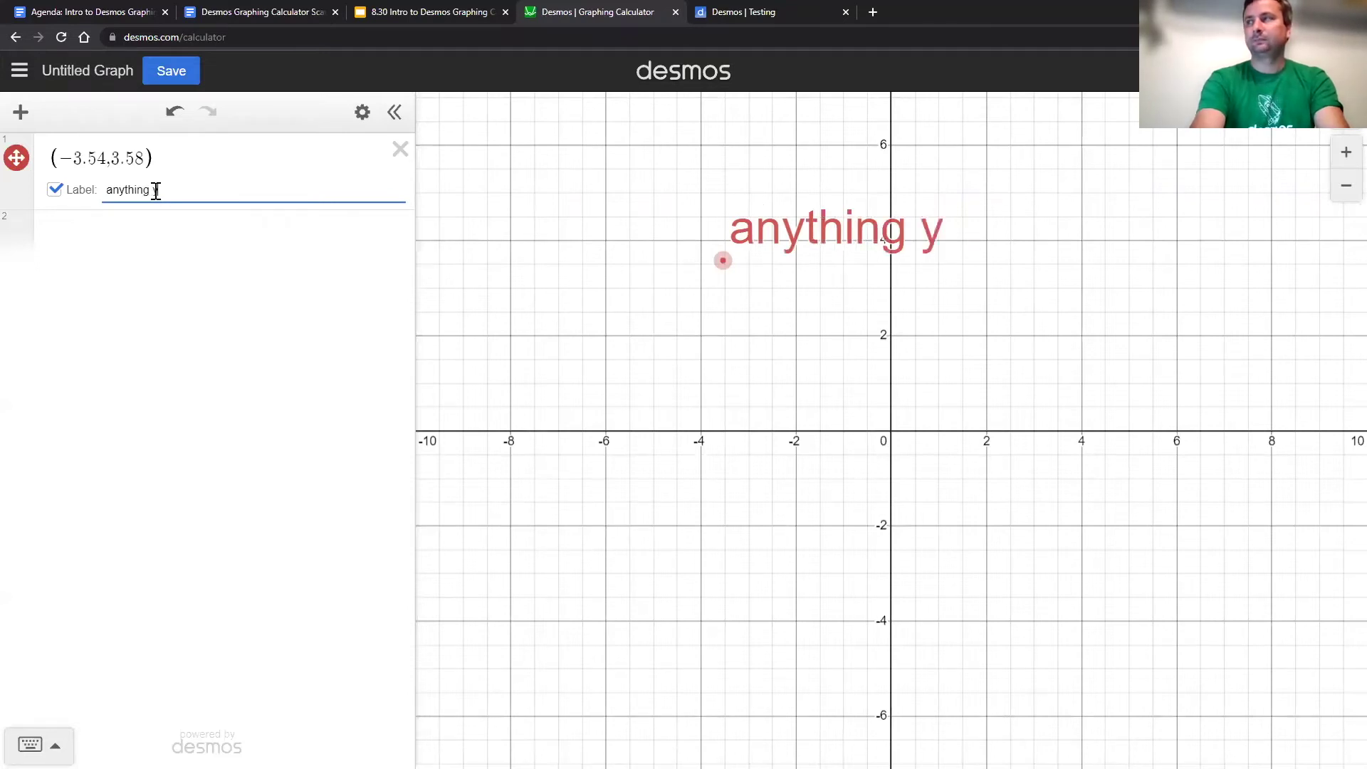
pyautogui.write('ou want')
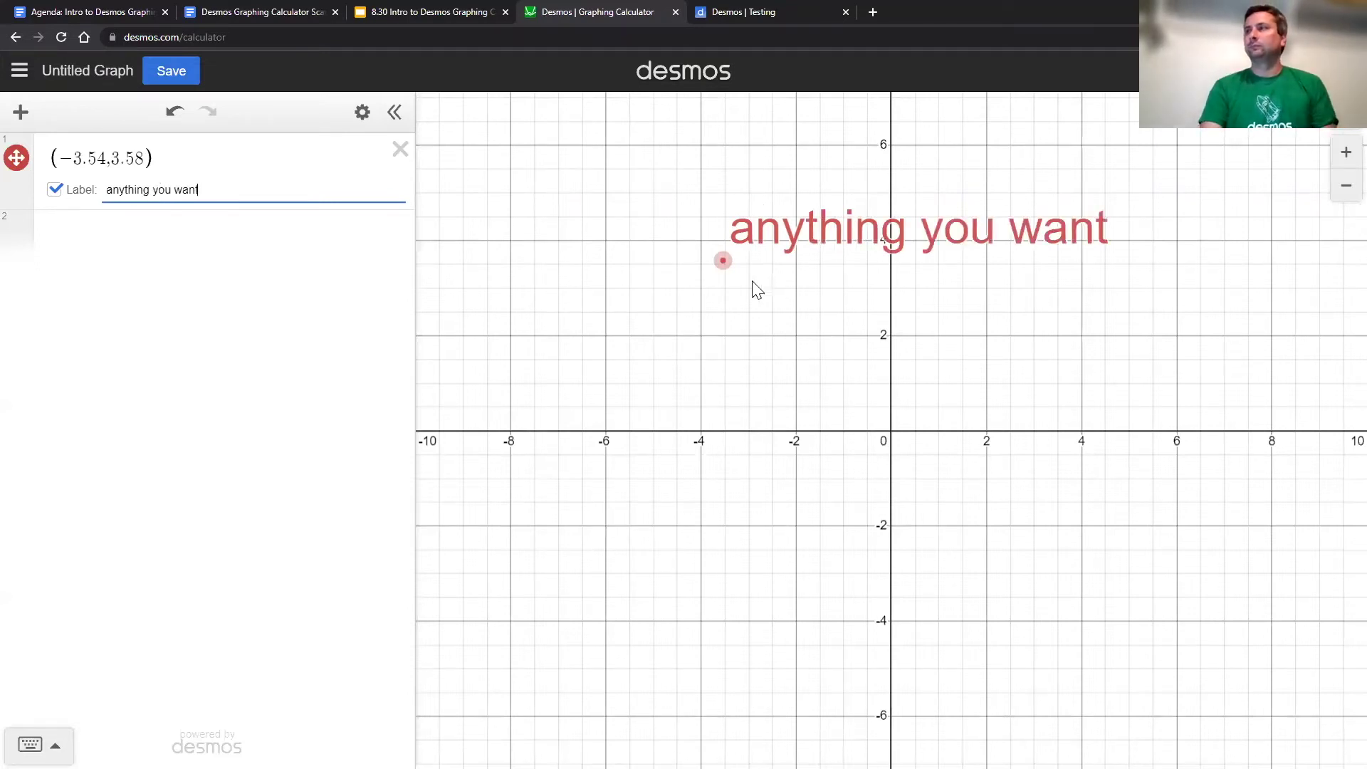
pyautogui.moveTo(726, 263); pyautogui.dragTo(783, 274)
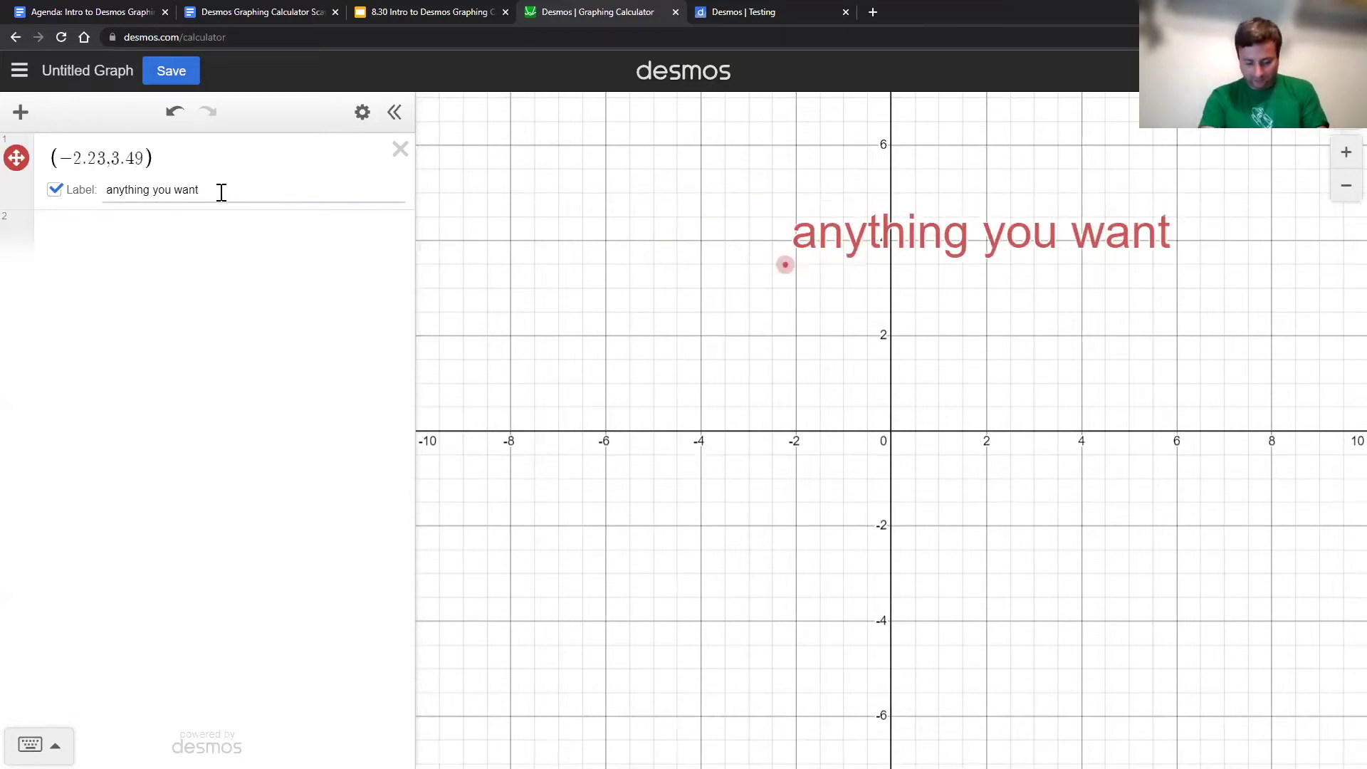
# Step: Graph the line y = x in the second expression line
pyautogui.click(106, 230)
pyautogui.write('y=x')
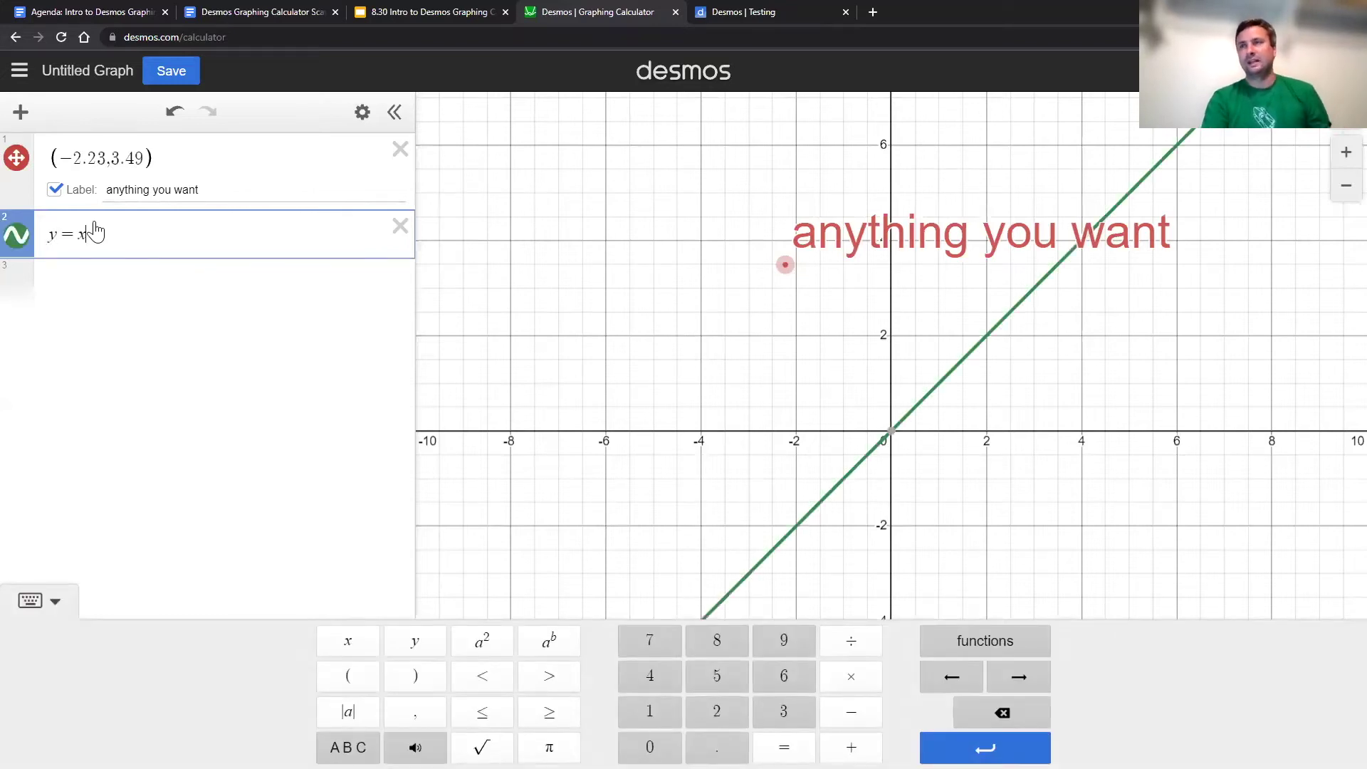
pyautogui.click(16, 160)
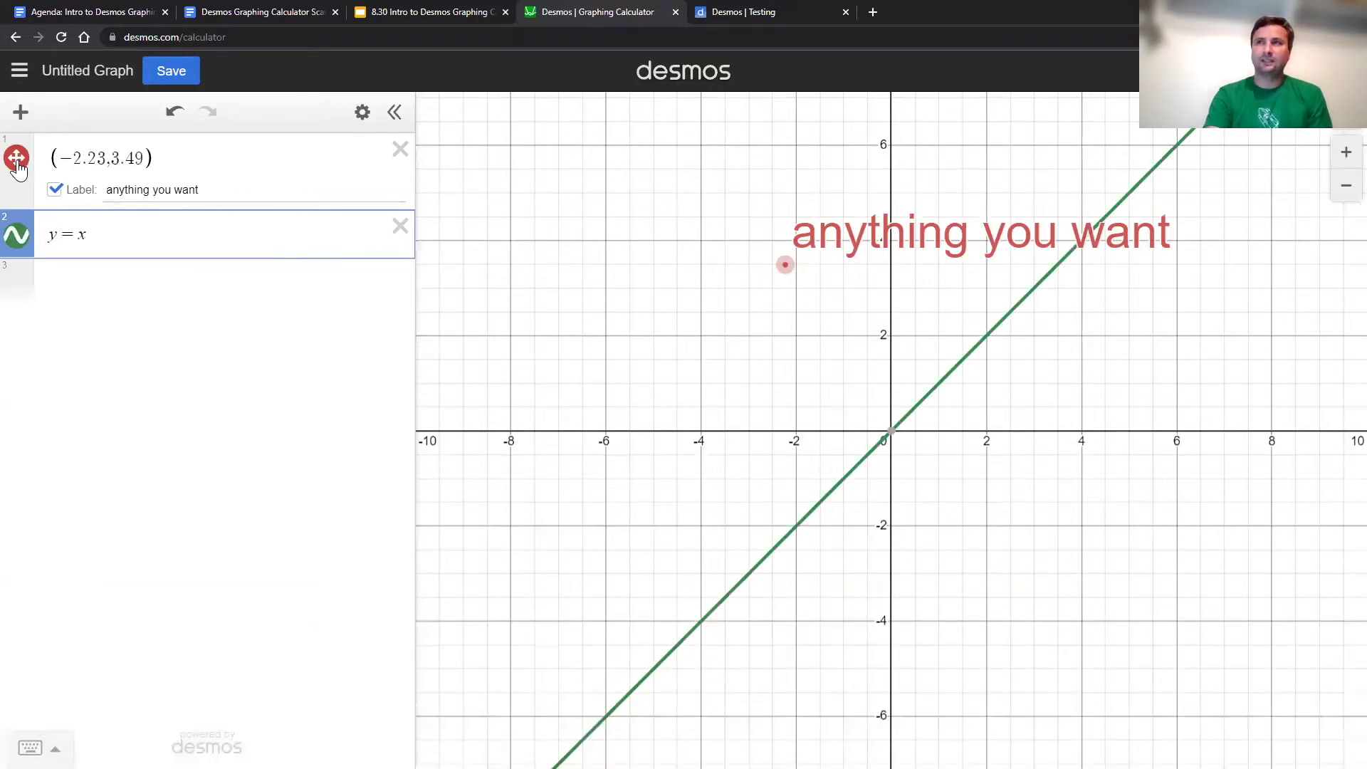
# Step: Restyle the line y = x, trying blue with dashed and dotted strokes and finishing with a solid red line
pyautogui.click(17, 237)
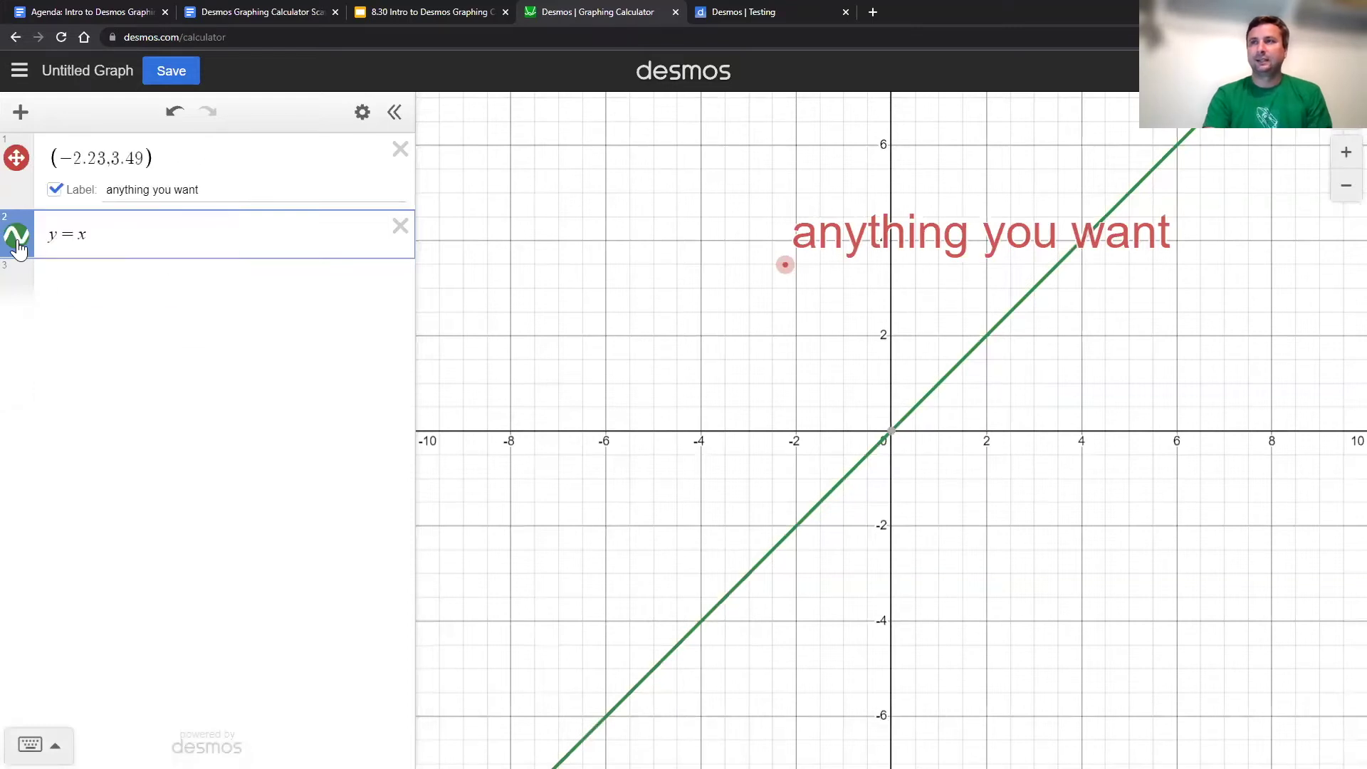
pyautogui.click(16, 237)
pyautogui.click(91, 324)
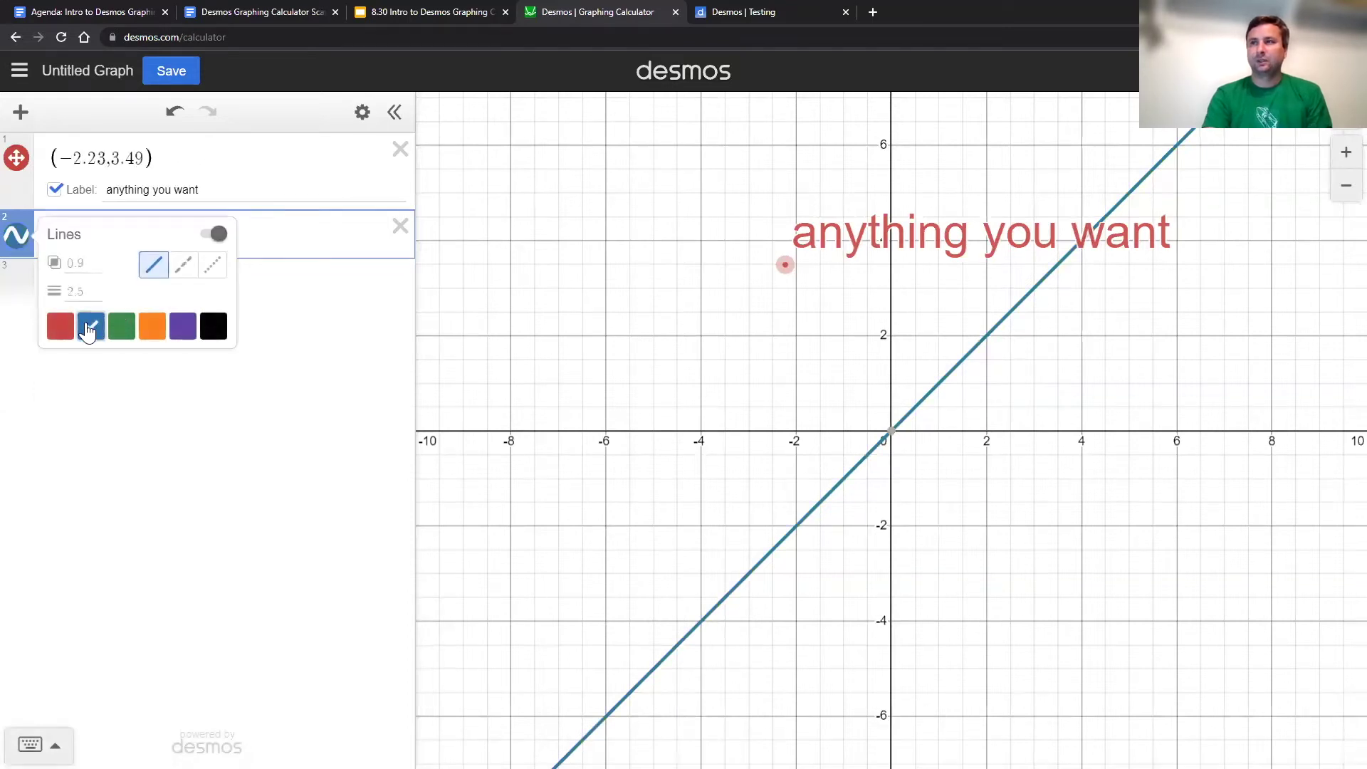
pyautogui.click(185, 267)
pyautogui.click(202, 271)
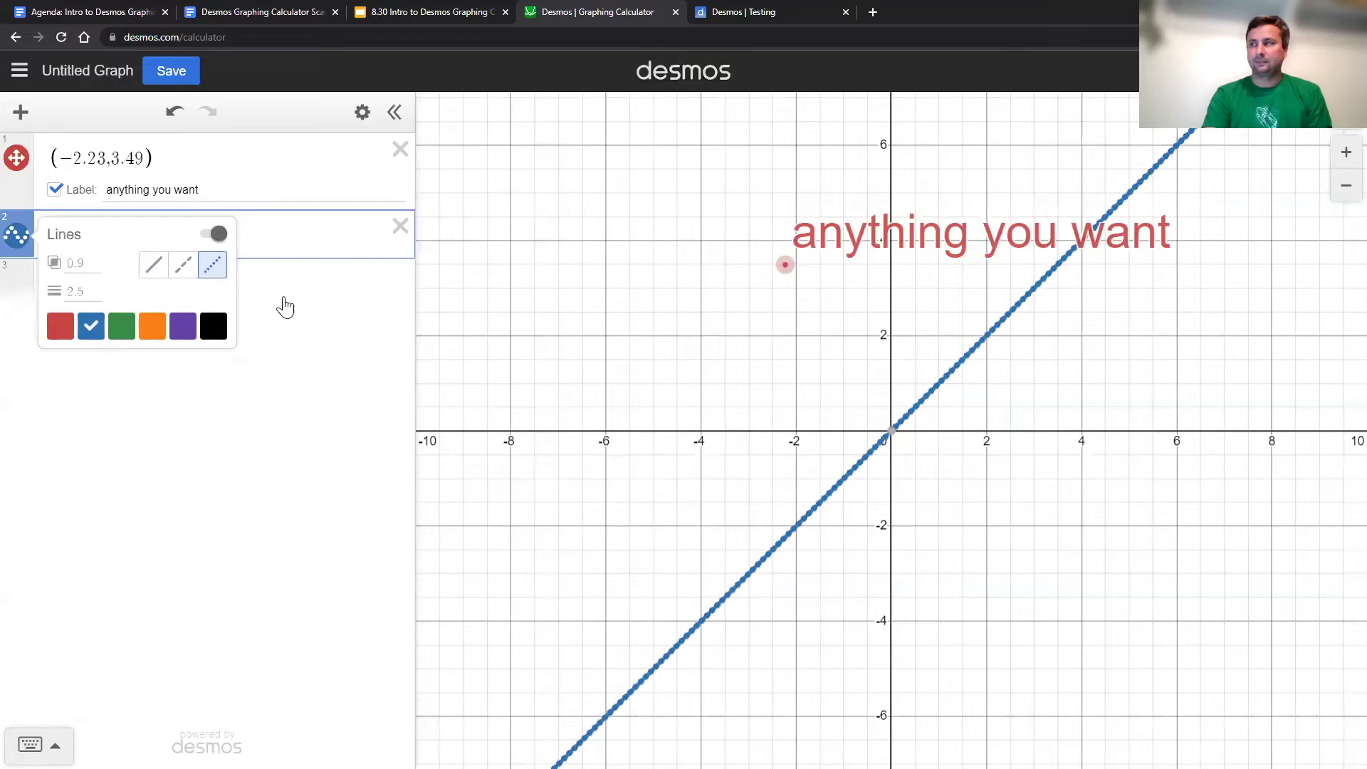
pyautogui.click(61, 328)
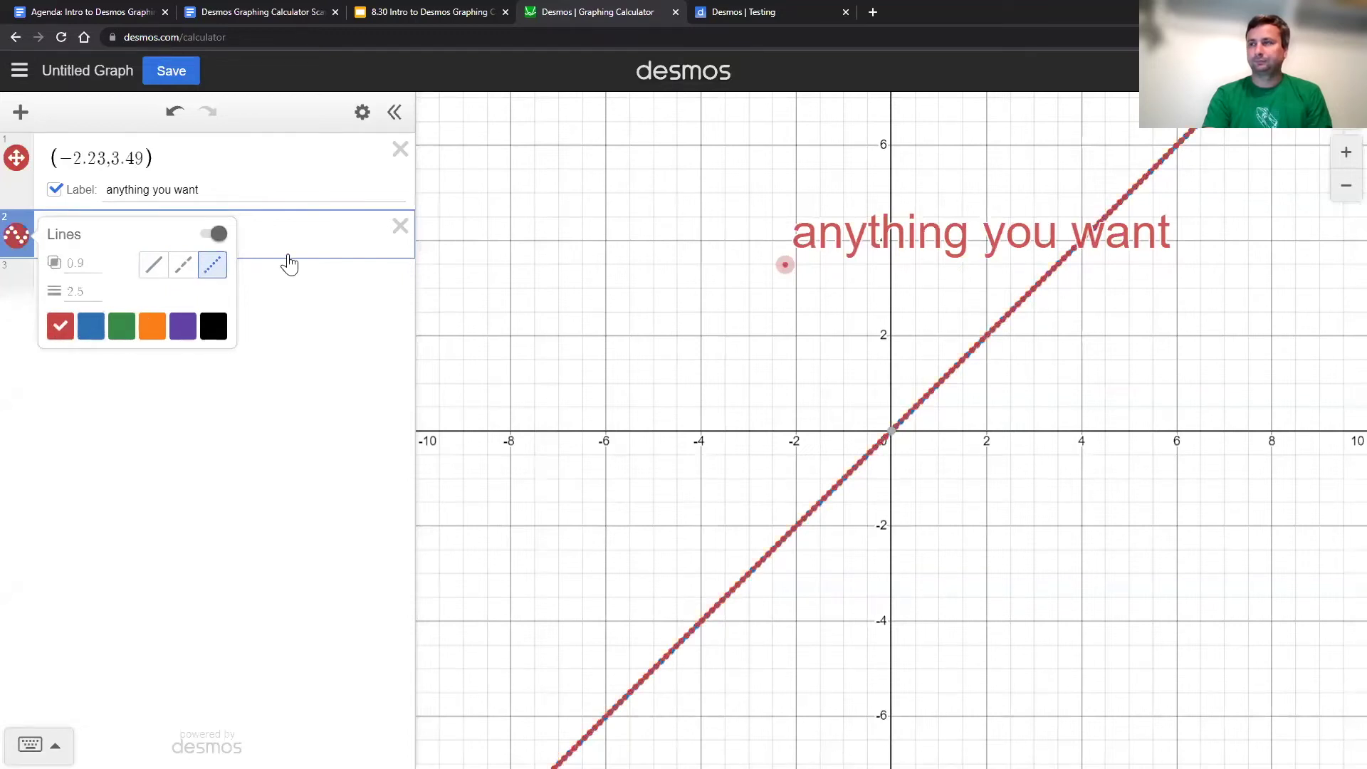
pyautogui.click(155, 269)
pyautogui.click(257, 239)
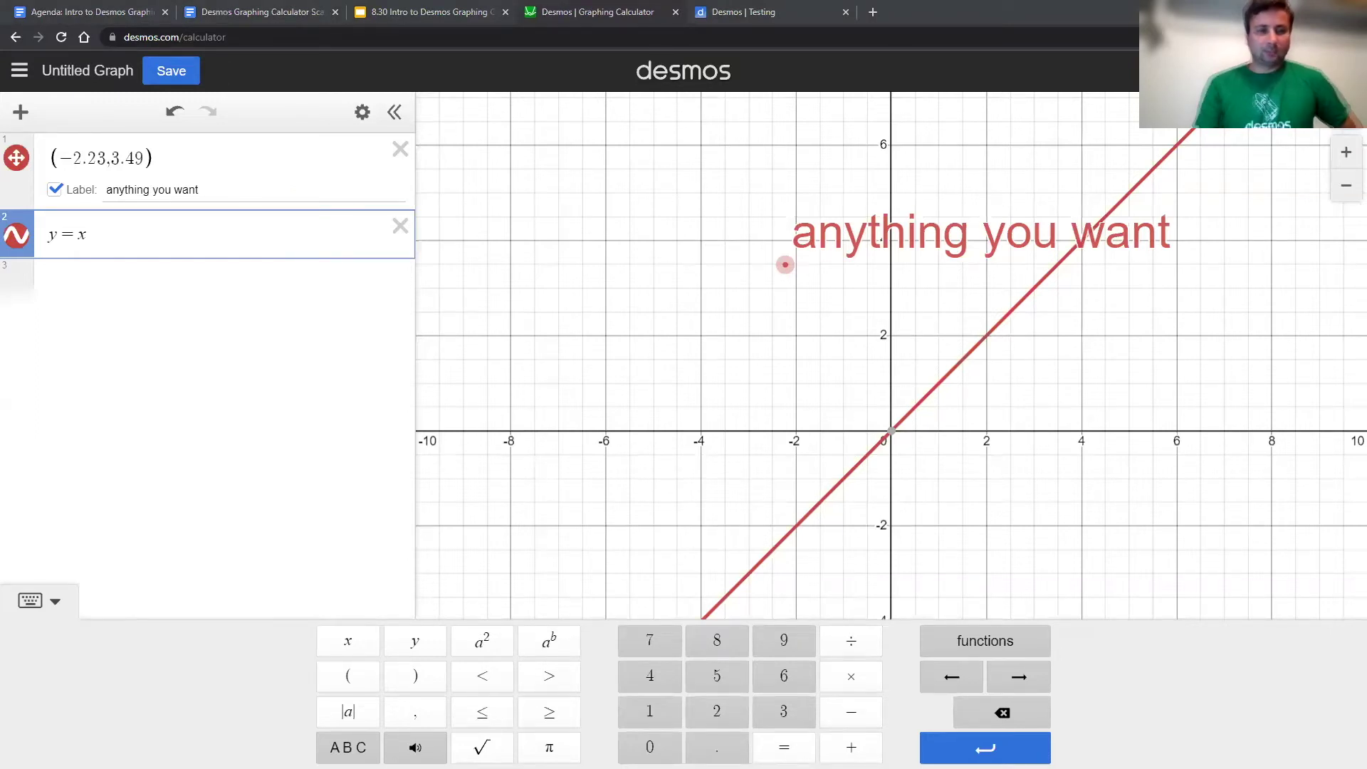
# Step: Graph the standard-form line x + y = 4 in the third expression line
pyautogui.click(100, 278)
pyautogui.write('x+y')
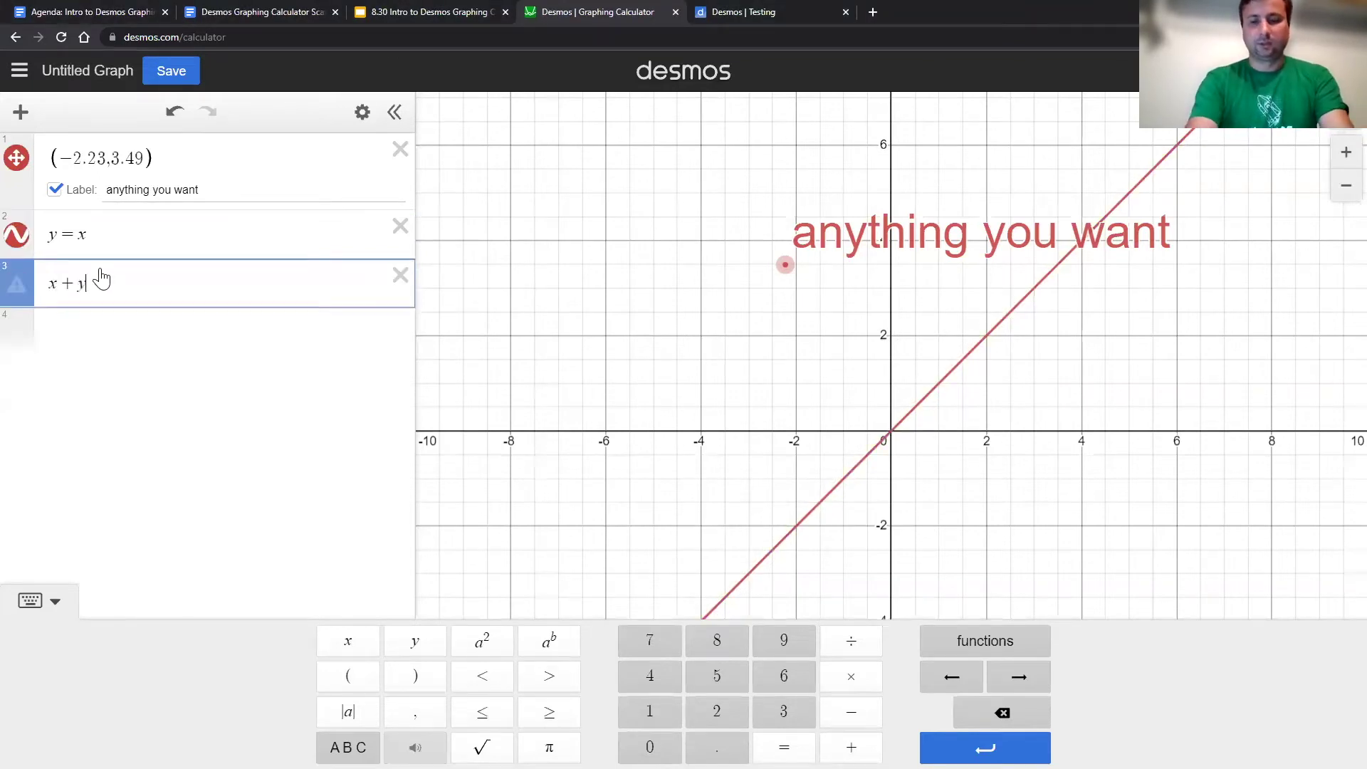
pyautogui.write('=4')
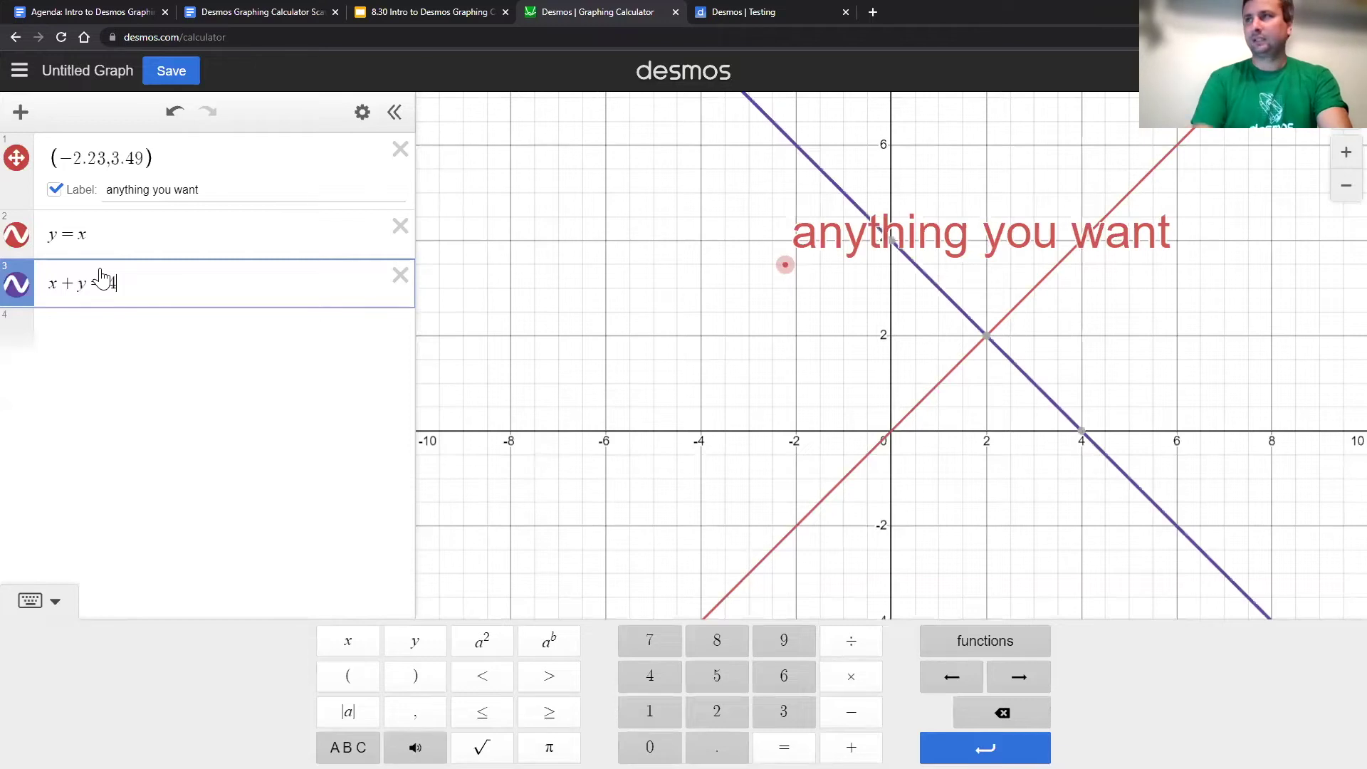
# Step: Graph the function f(x) = 2x in the fourth expression line
pyautogui.click(97, 332)
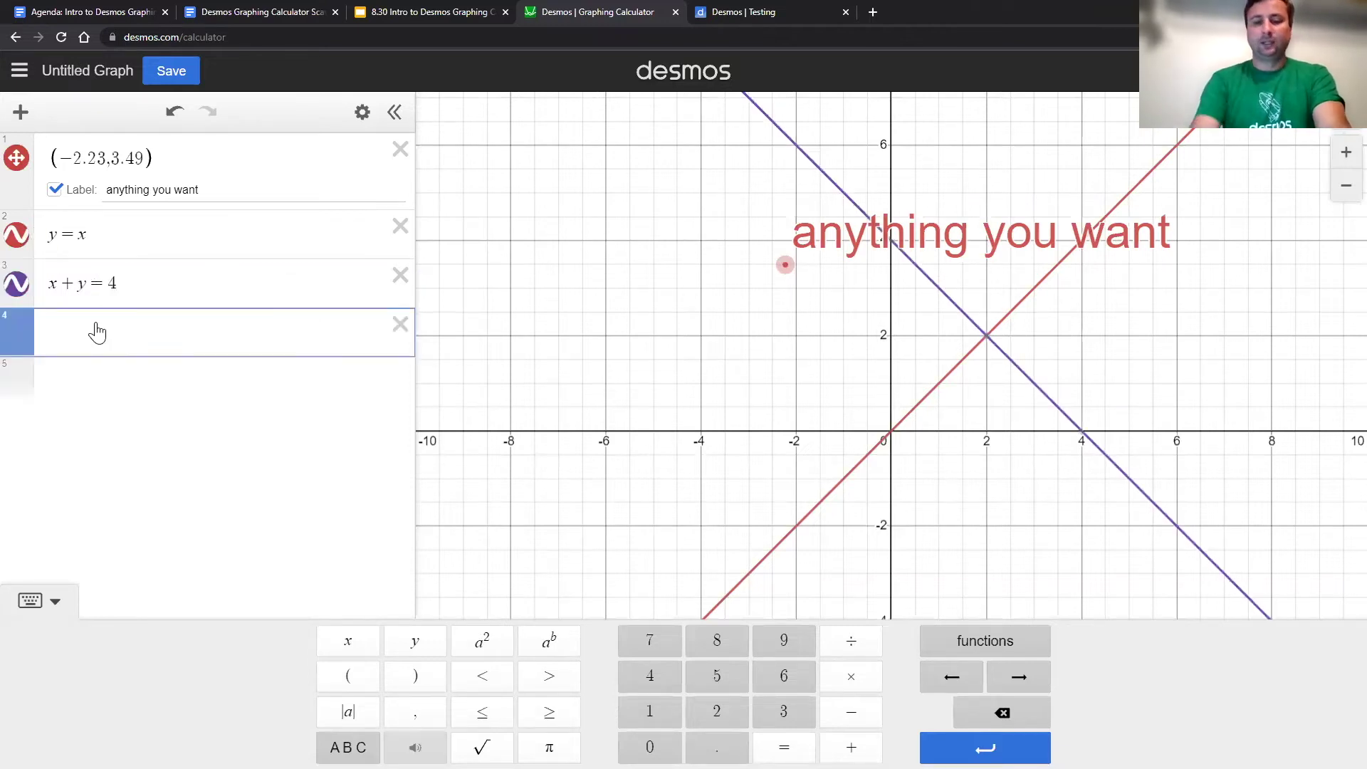
pyautogui.write('f(x)')
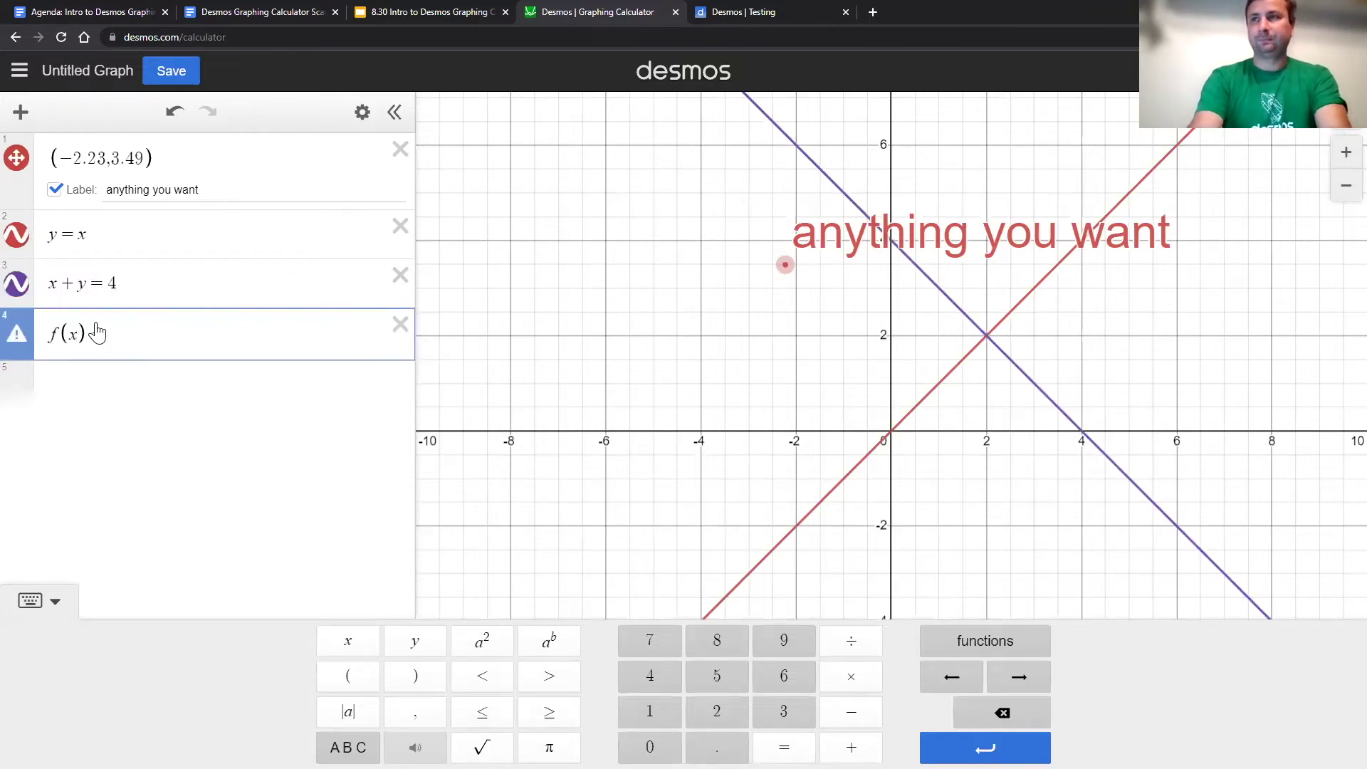
pyautogui.write('=2x')
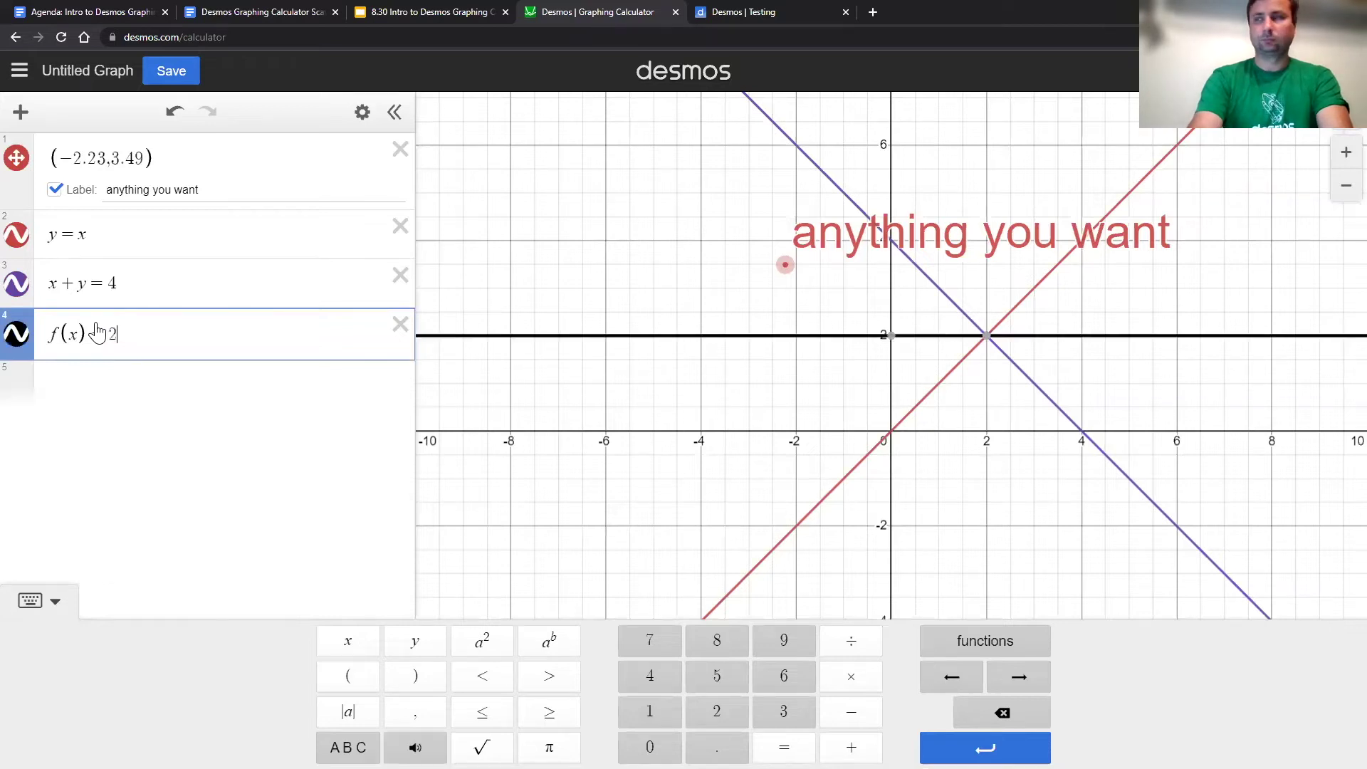
# Step: Graph the inequality y < x in the fifth expression line
pyautogui.click(84, 383)
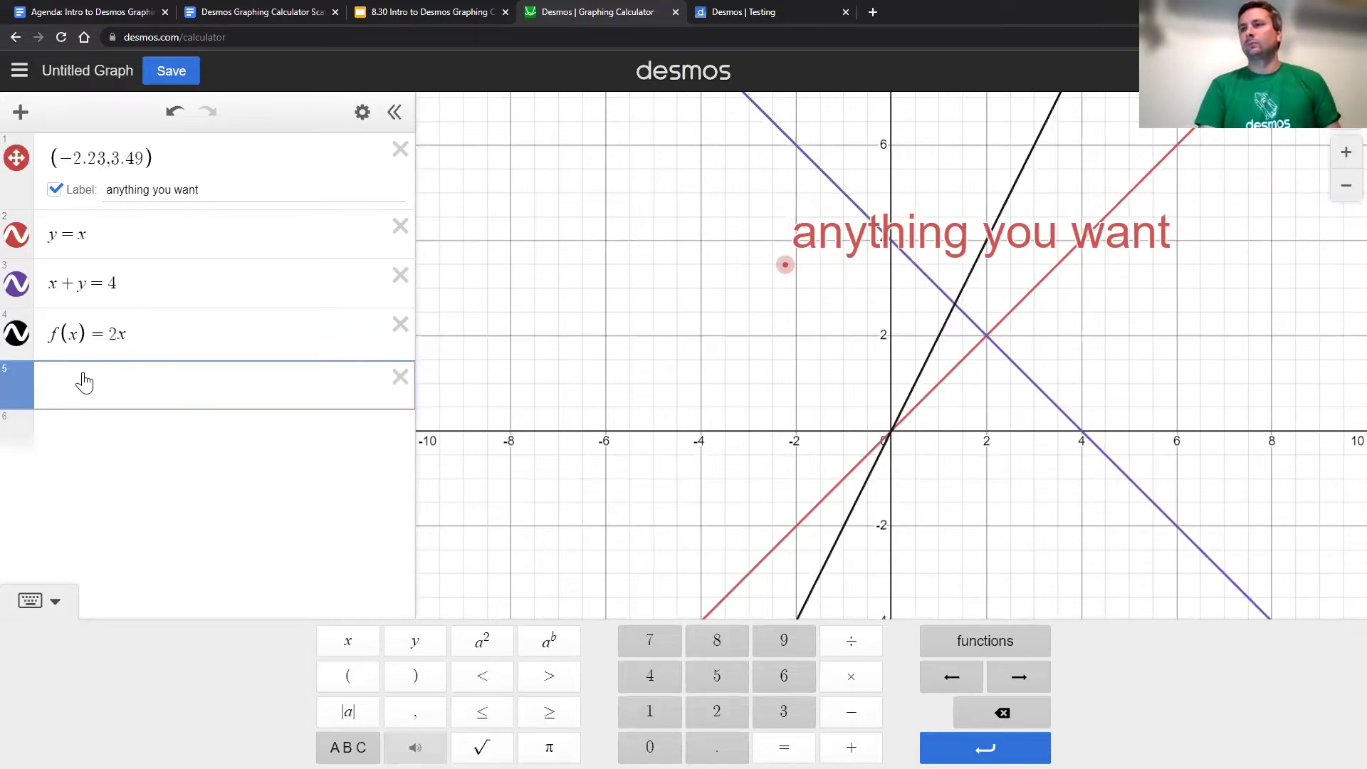
pyautogui.write('y<')
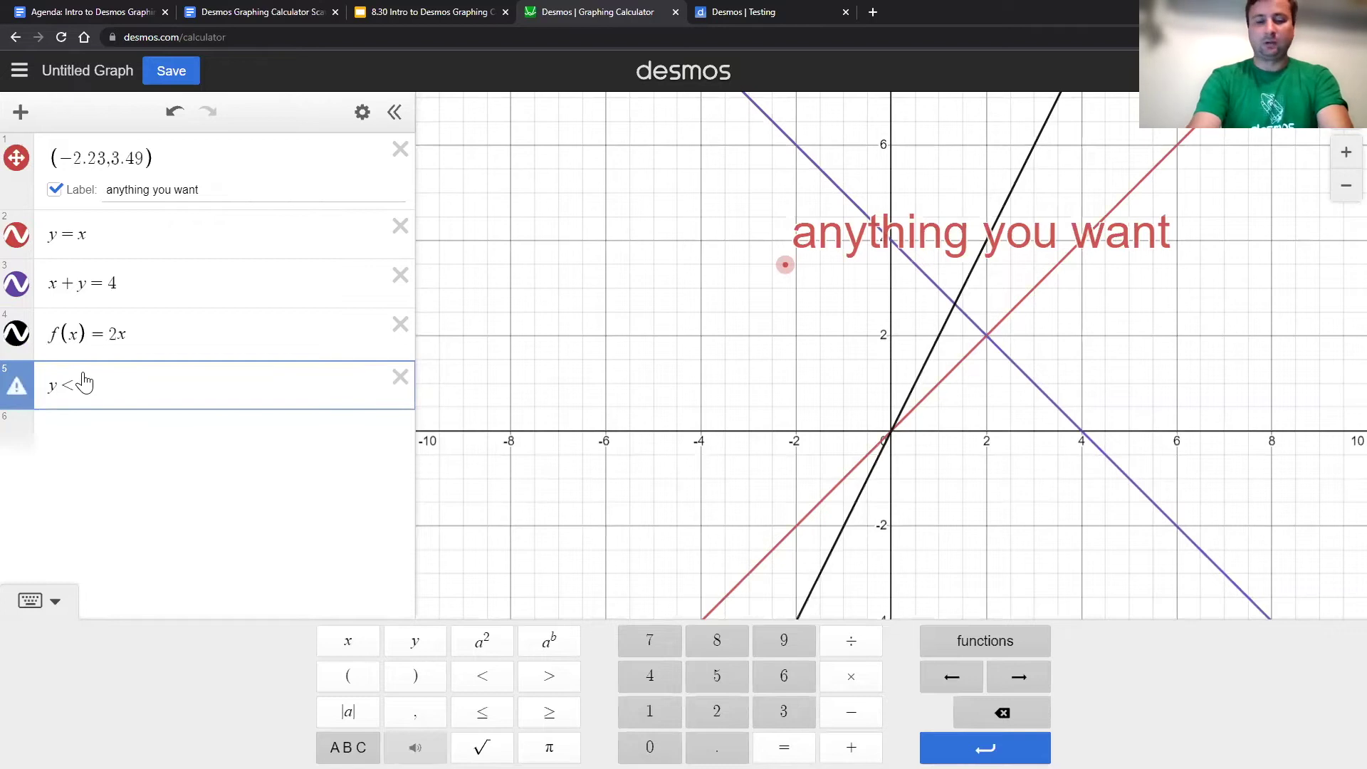
pyautogui.write('x')
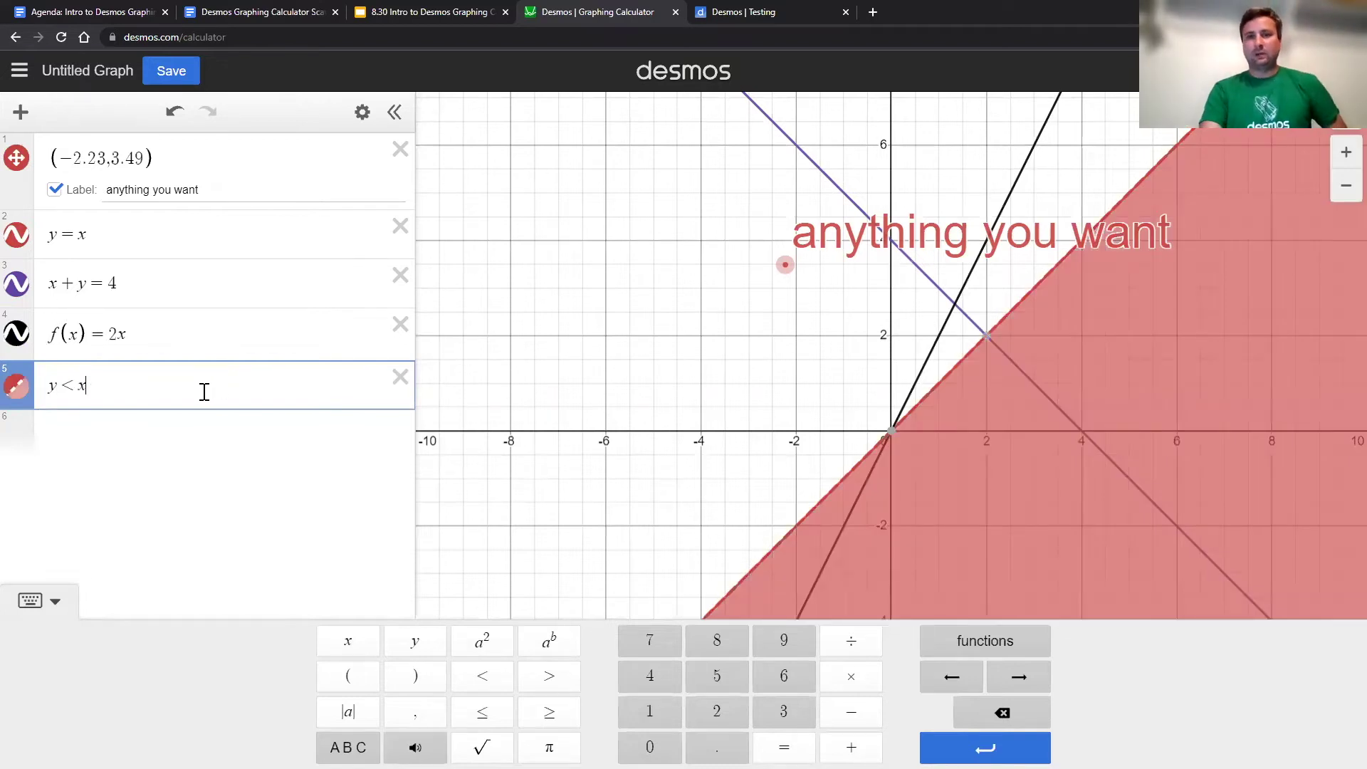
pyautogui.click(948, 511)
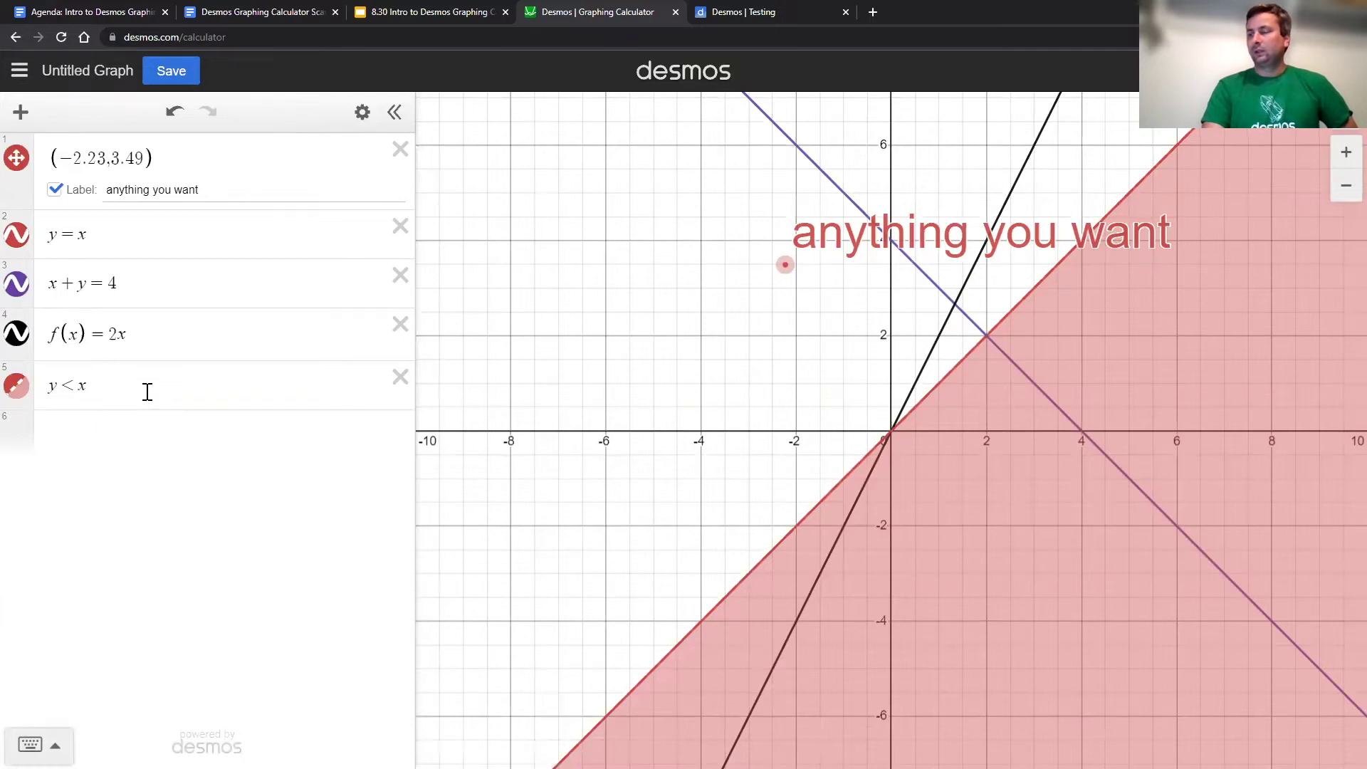
# Step: Switch the graph's display settings to the larger text size
pyautogui.click(1342, 123)
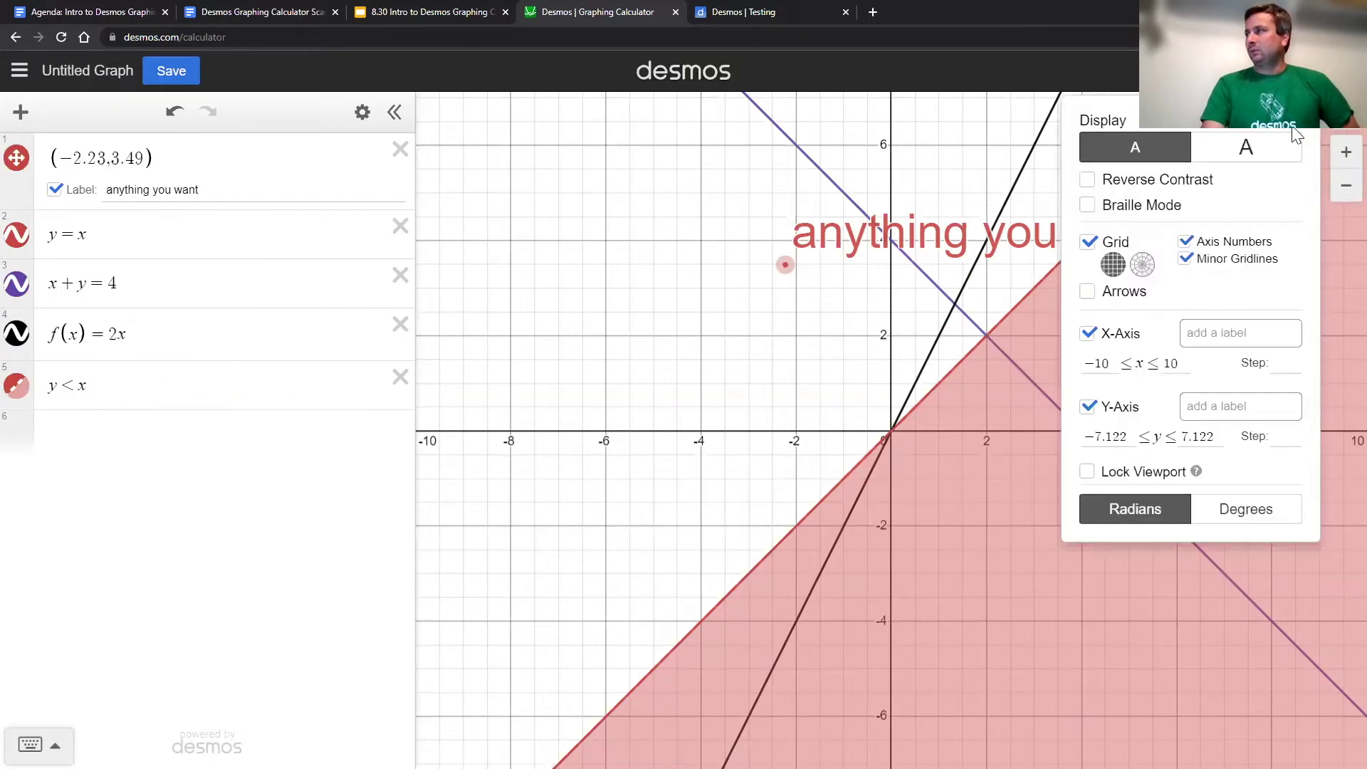
pyautogui.click(1247, 151)
pyautogui.click(649, 222)
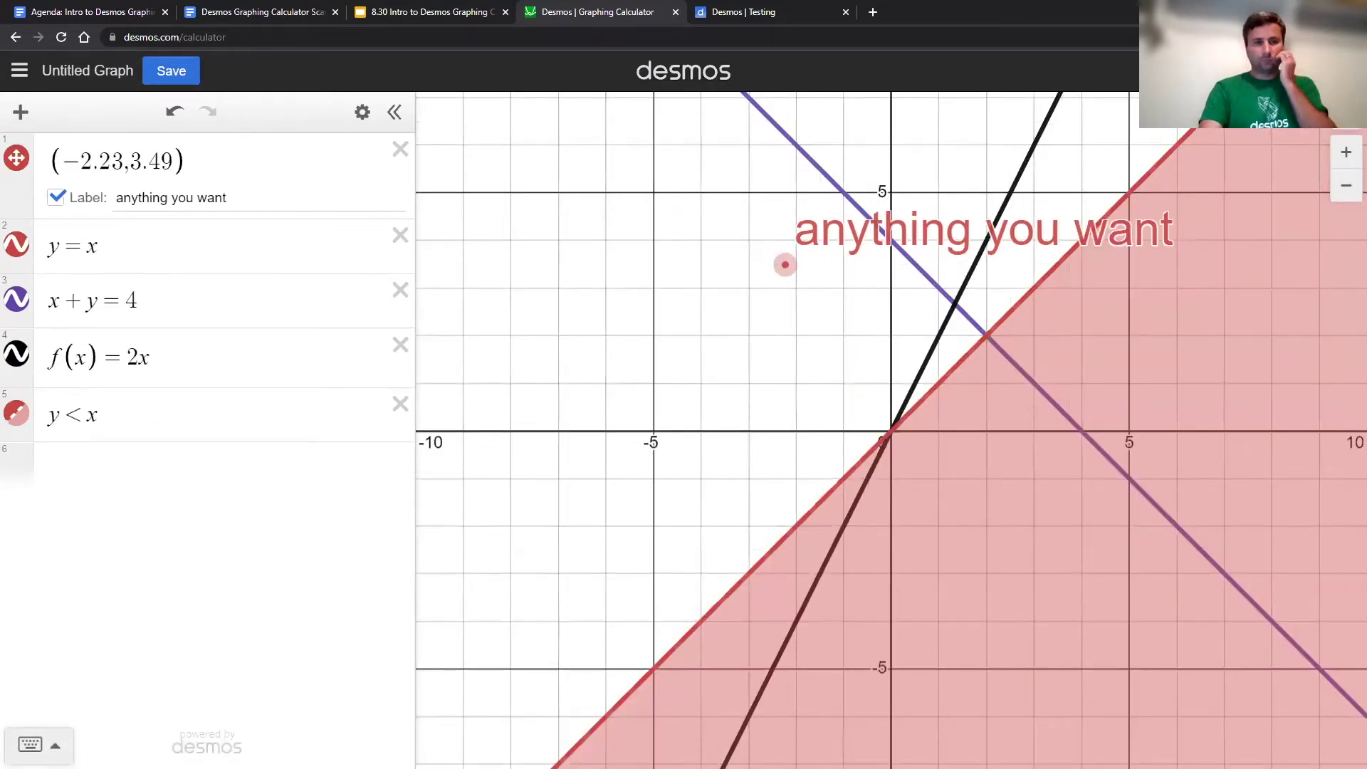
# Step: Change the inequality in the fifth expression line to y < x²
pyautogui.click(131, 456)
pyautogui.click(99, 419)
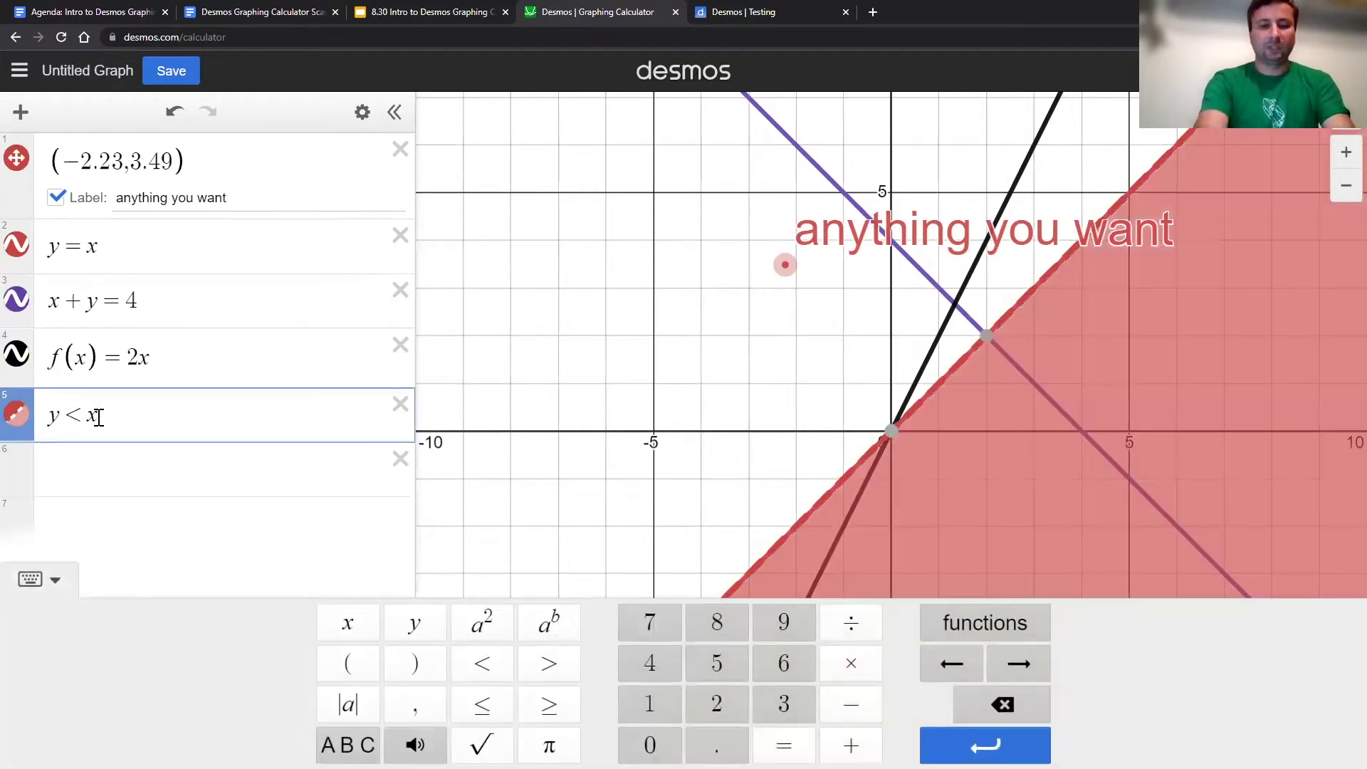
pyautogui.write('^2')
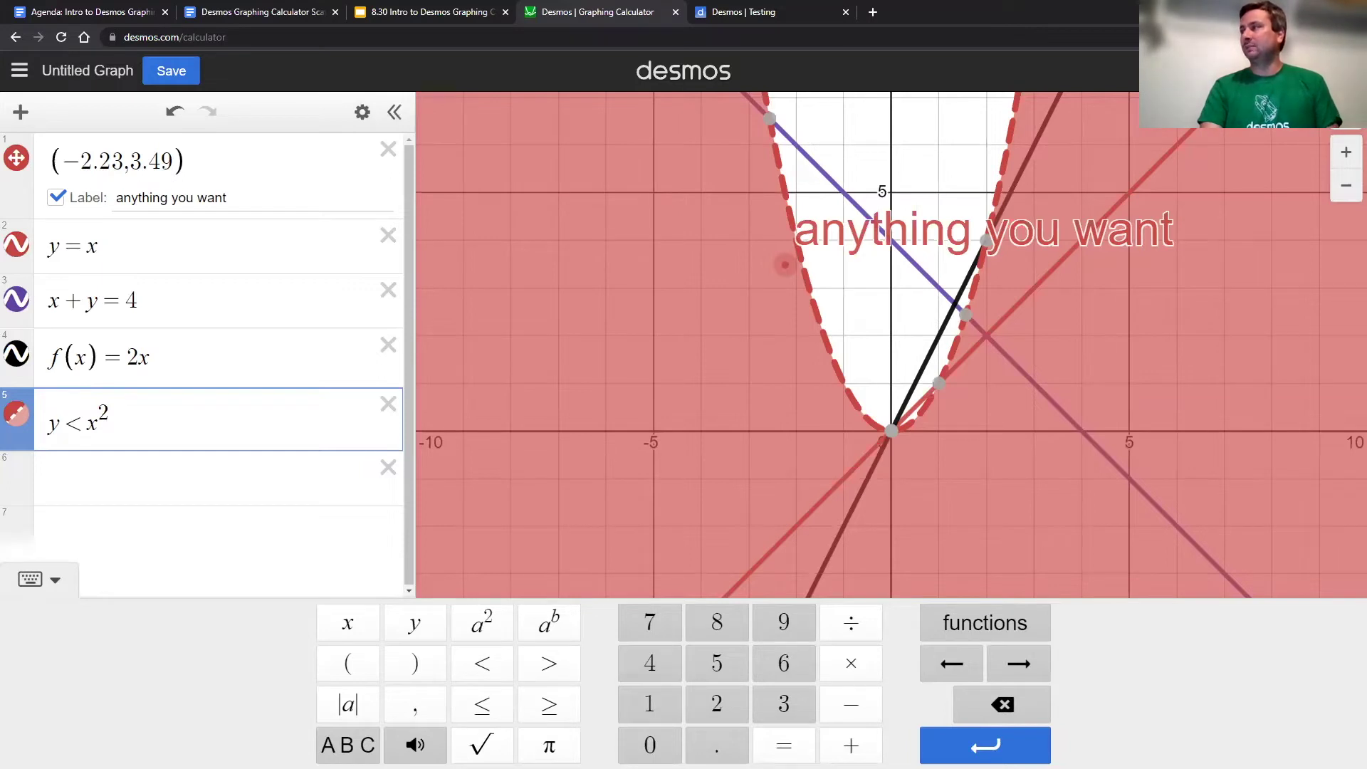
# Step: Save the current graph with the title Example
pyautogui.click(163, 72)
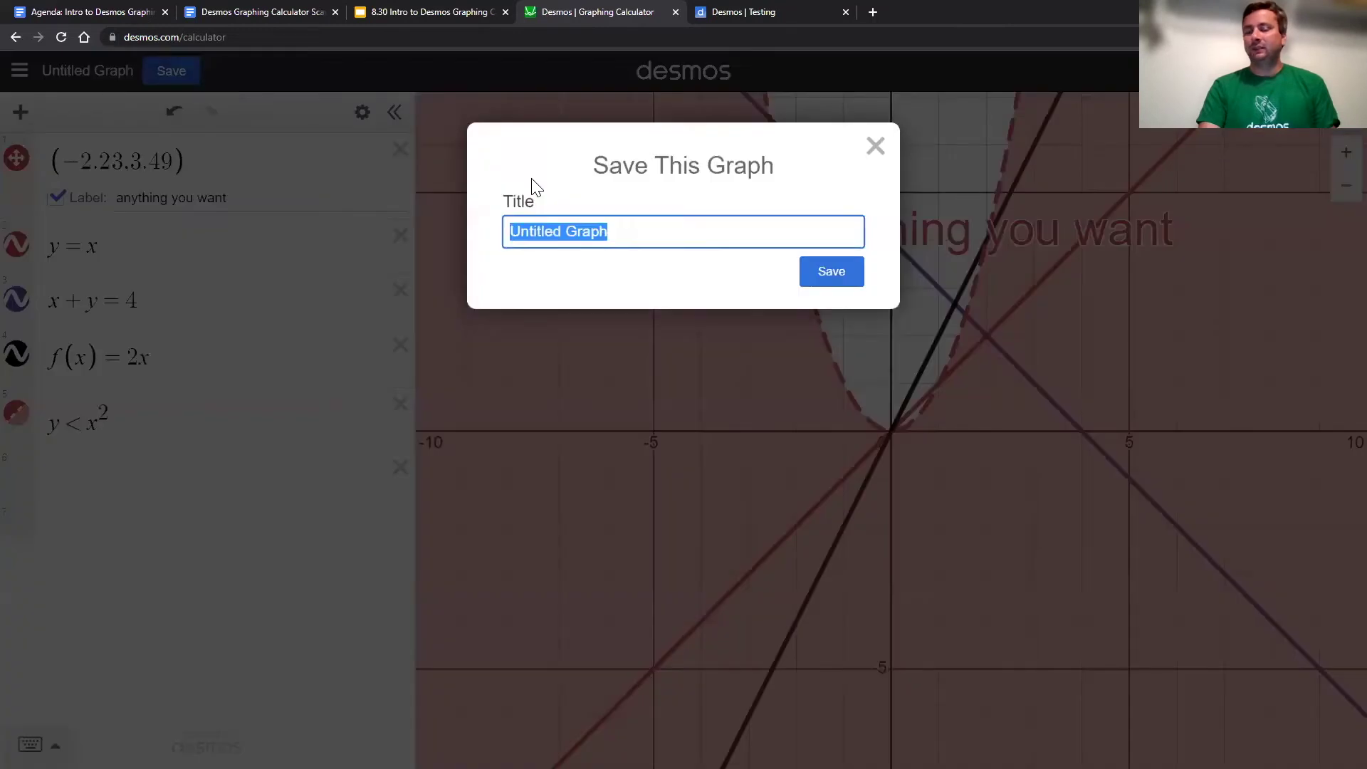
pyautogui.write('Example')
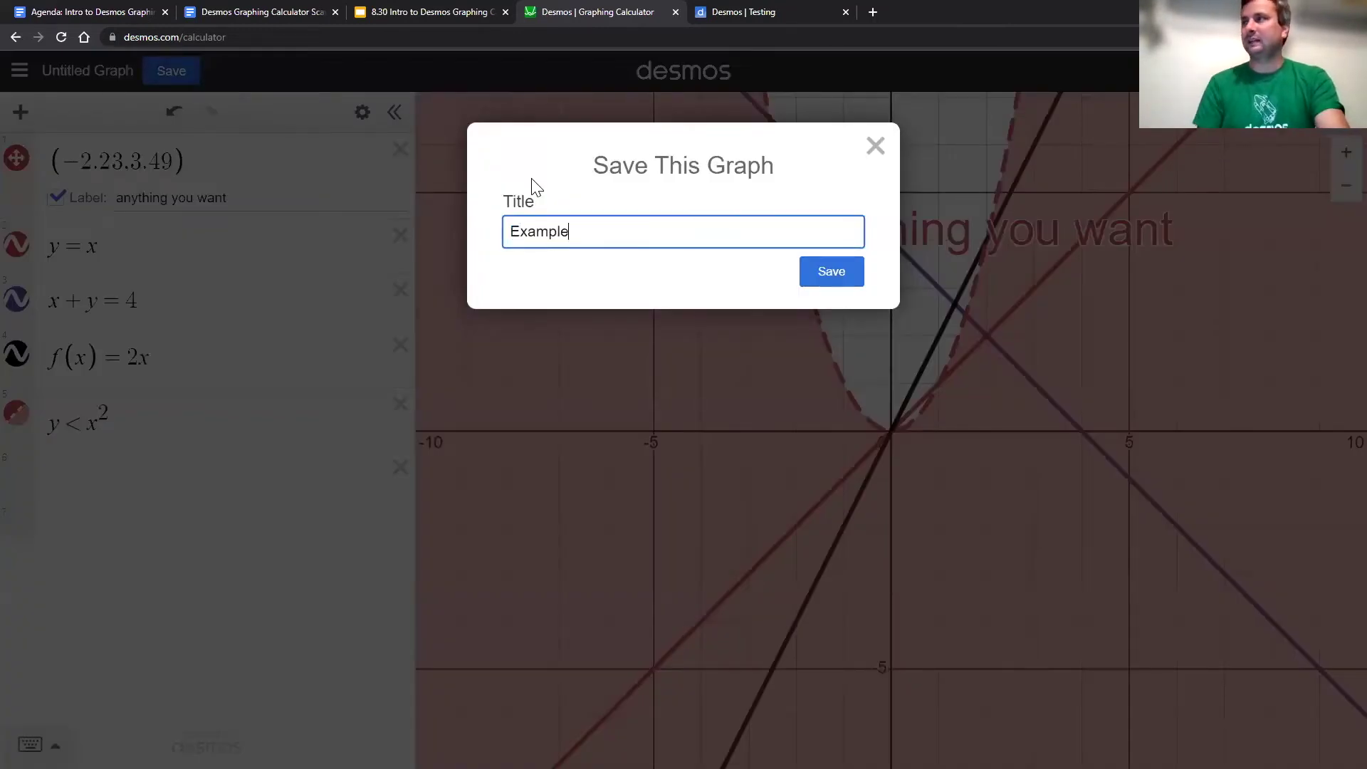
pyautogui.click(826, 270)
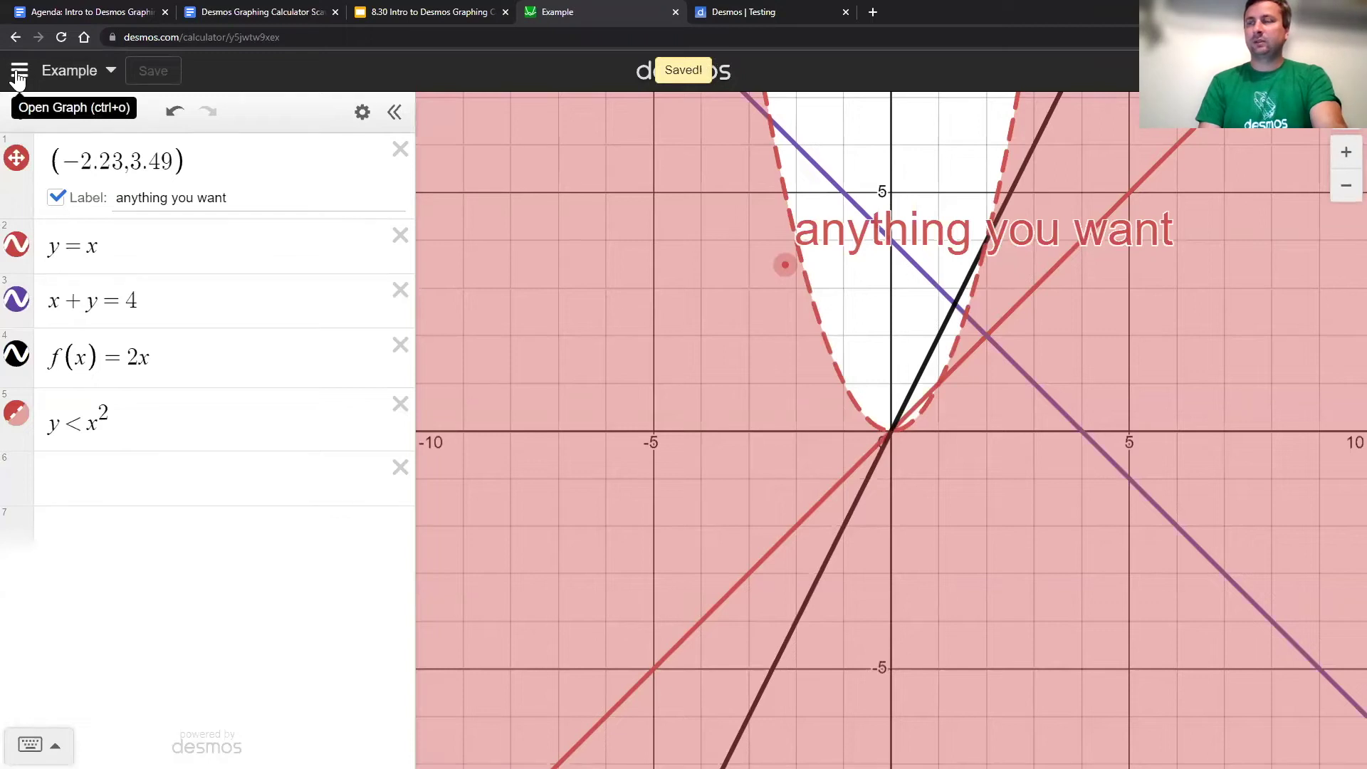
# Step: Look through the account's saved graphs and the built-in example graphs, and return to the Example graph
pyautogui.click(18, 71)
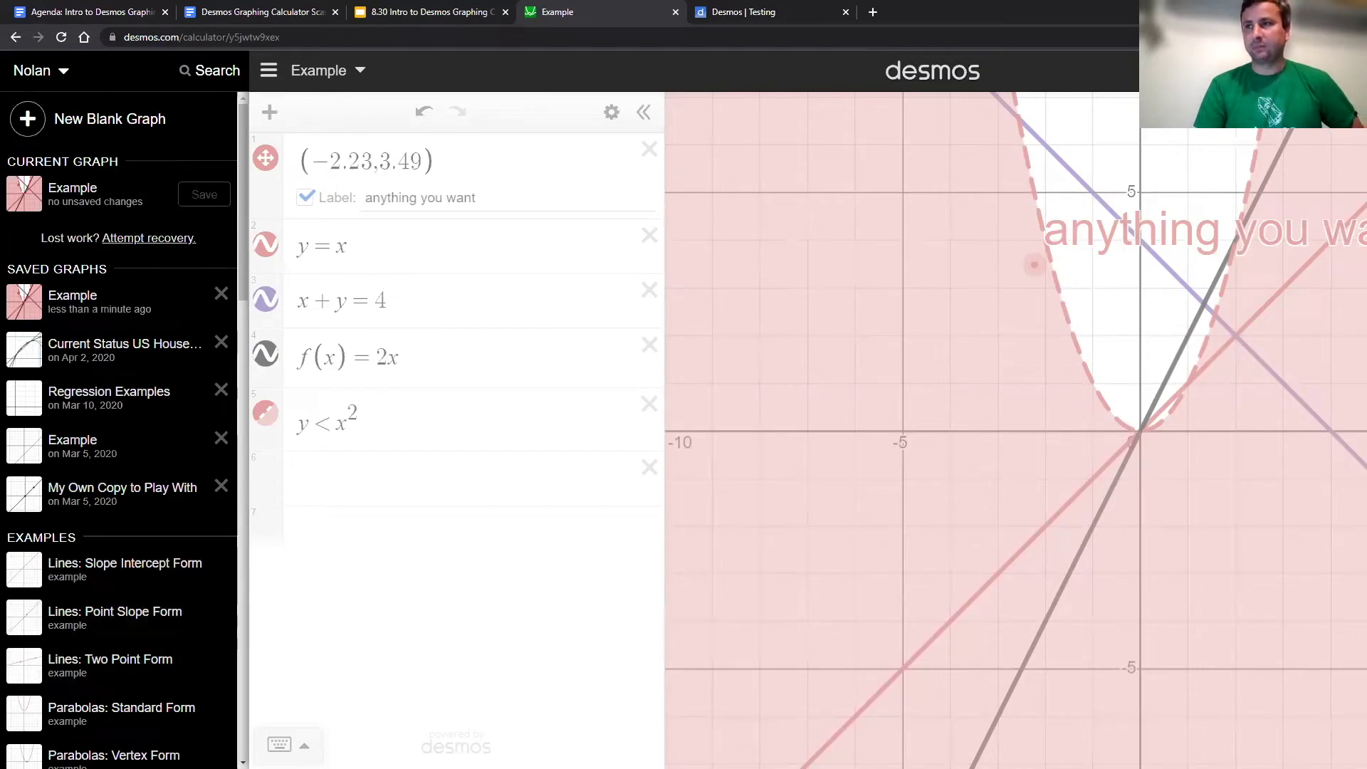
pyautogui.scroll(-6, 113, 558)
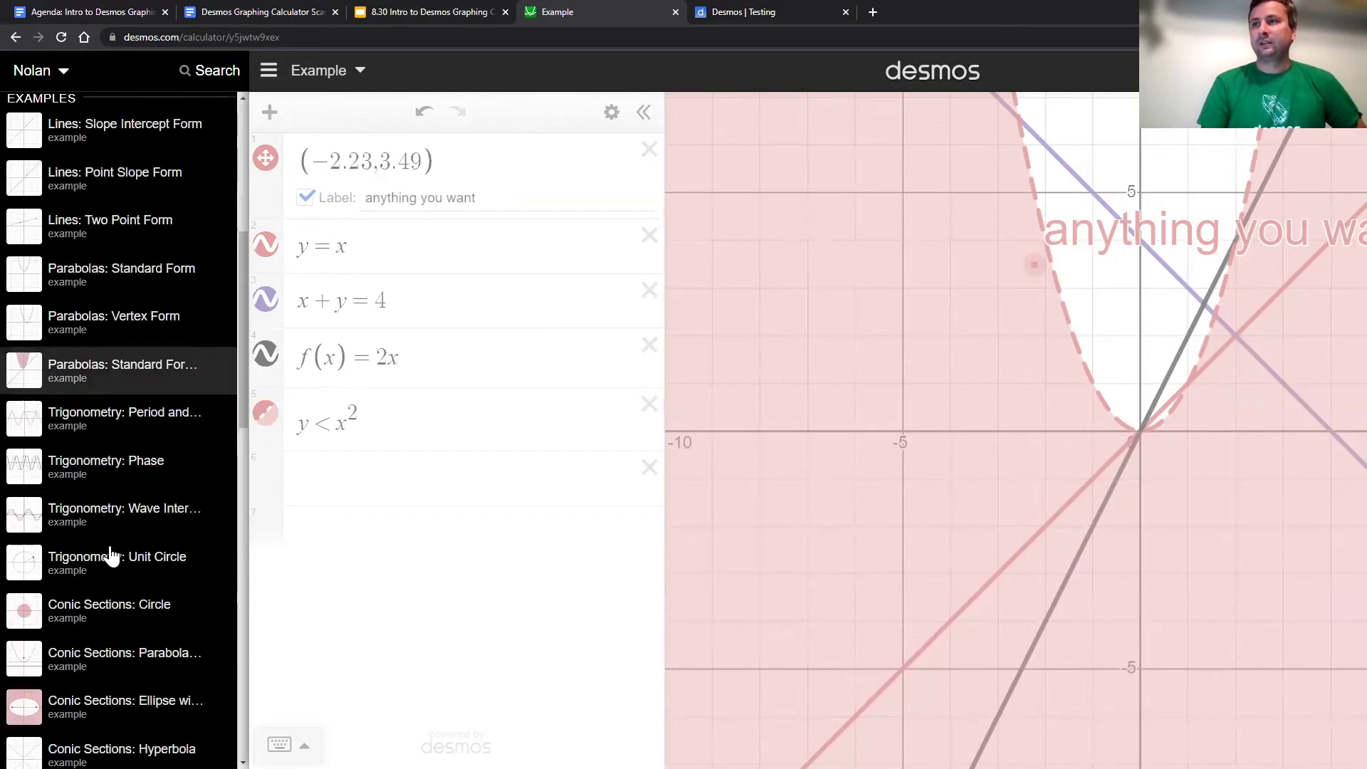
pyautogui.scroll(6, 111, 556)
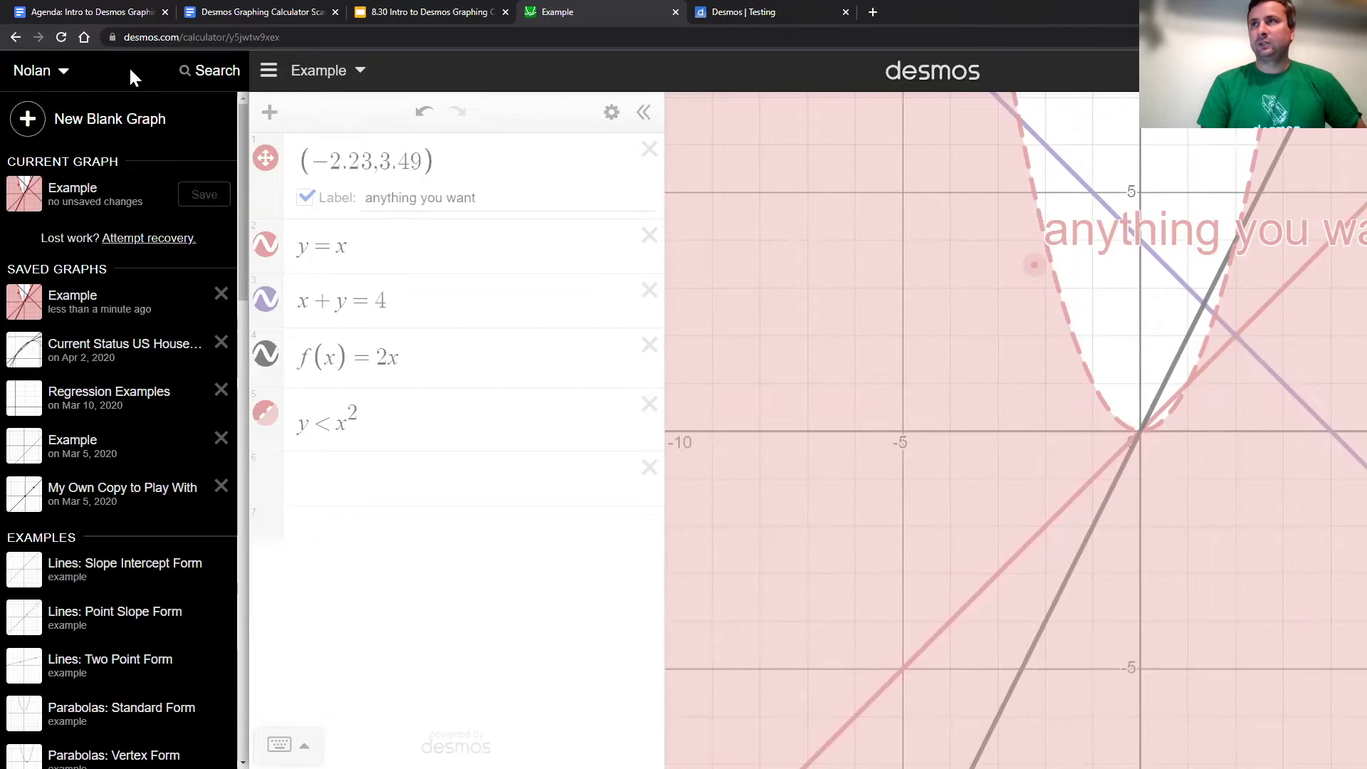
pyautogui.click(385, 79)
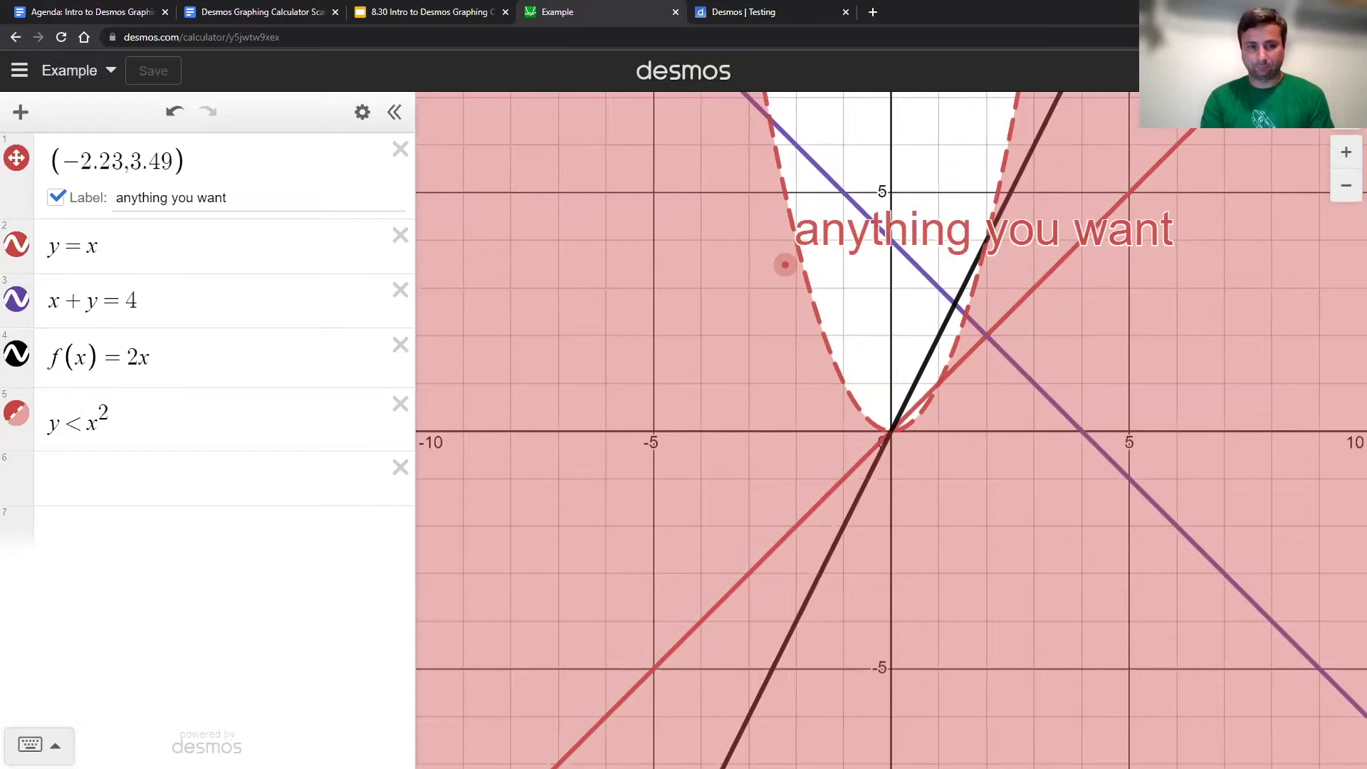
# Step: Start the guided Tables tour and add a table with 2 and 3 as the first row's x and y values
pyautogui.click(1324, 70)
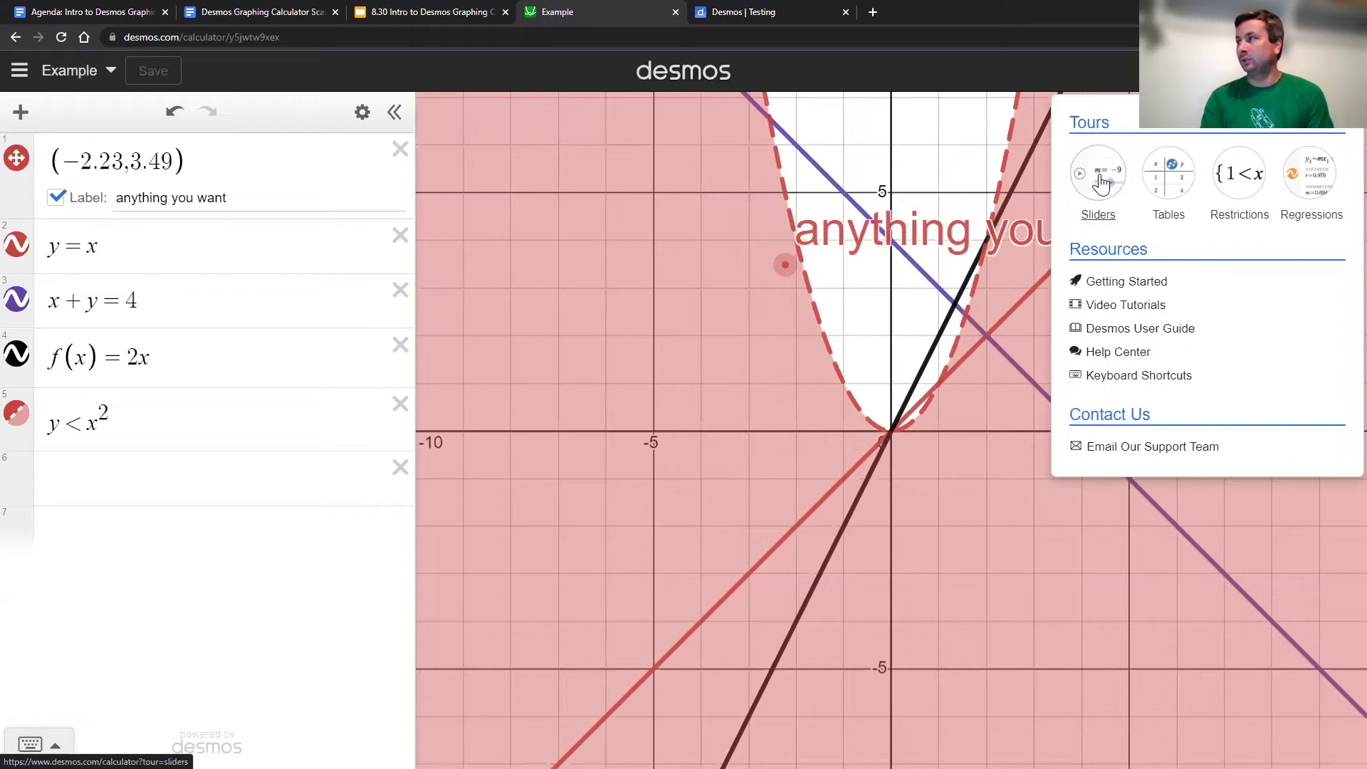
pyautogui.click(1176, 186)
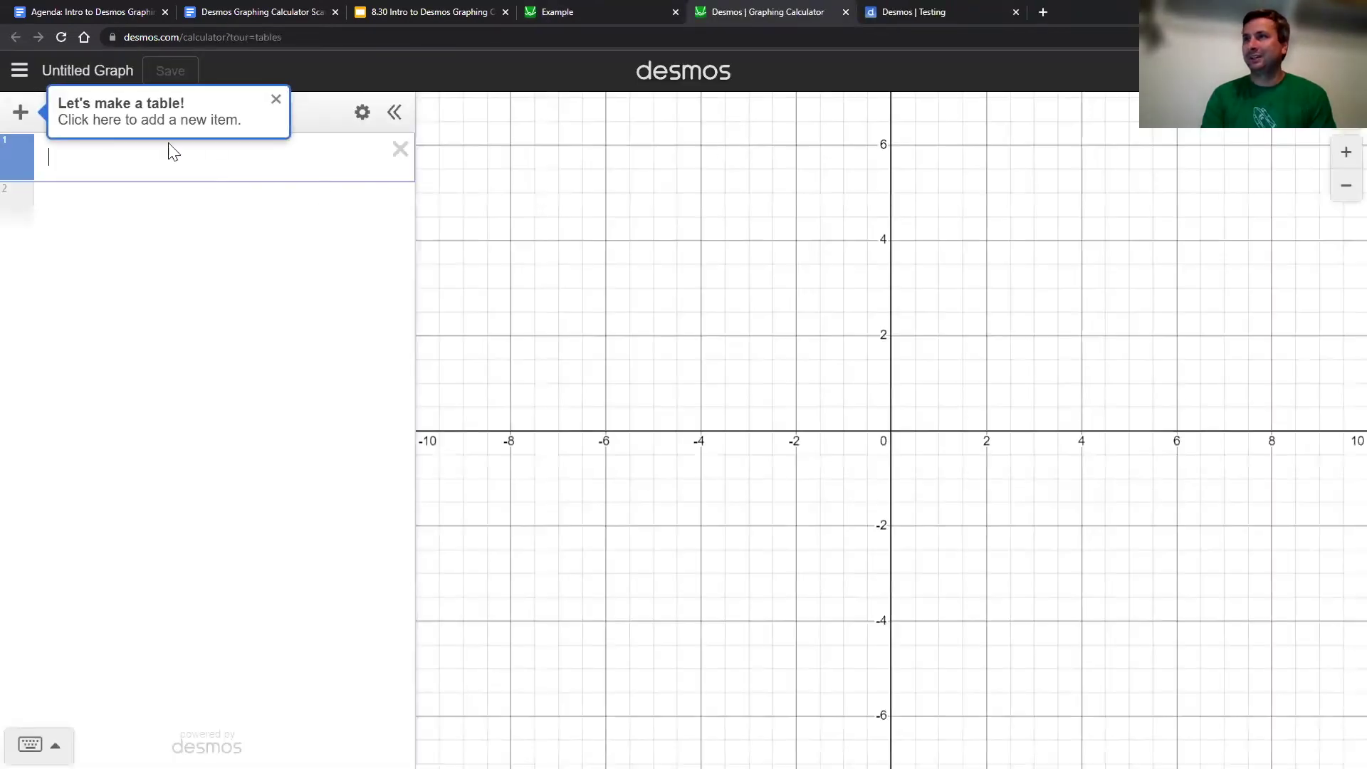
pyautogui.click(19, 115)
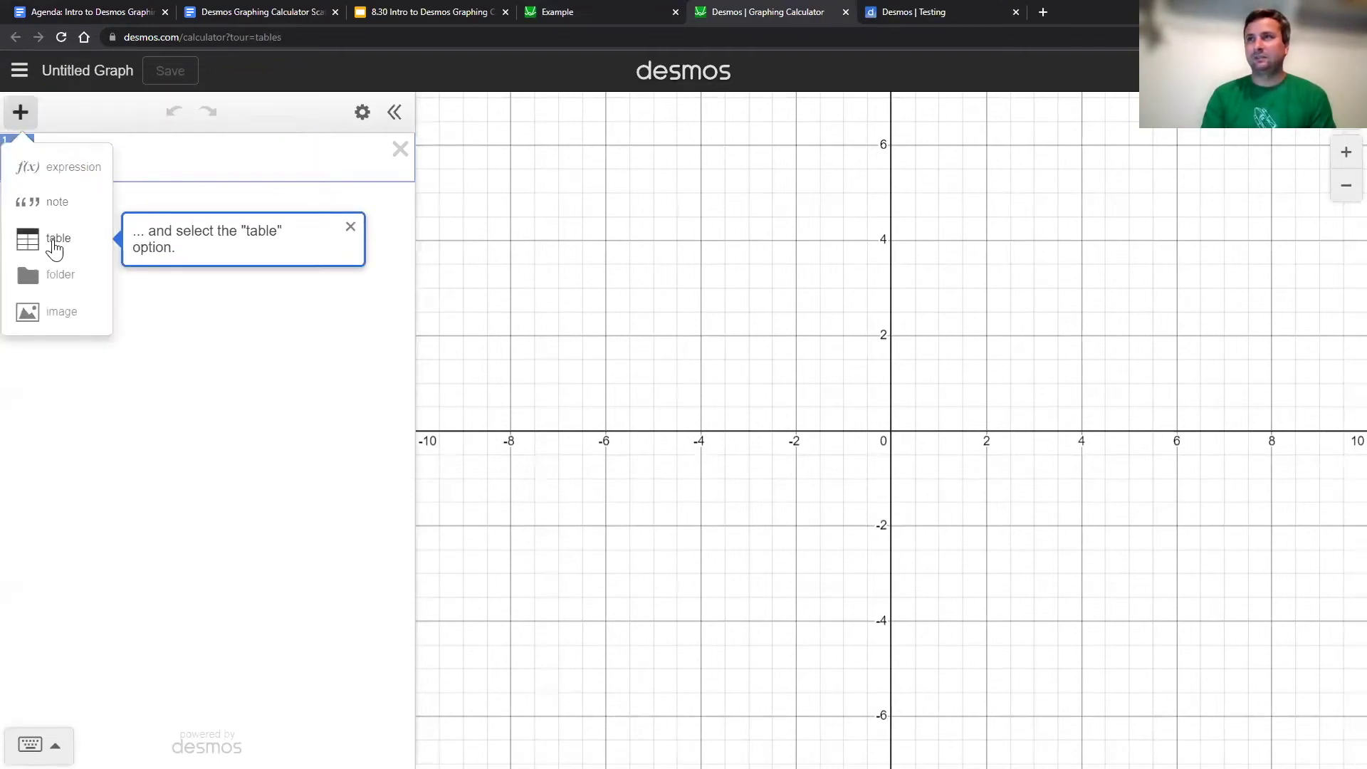
pyautogui.click(55, 245)
pyautogui.write('2')
pyautogui.click(134, 204)
pyautogui.write('3')
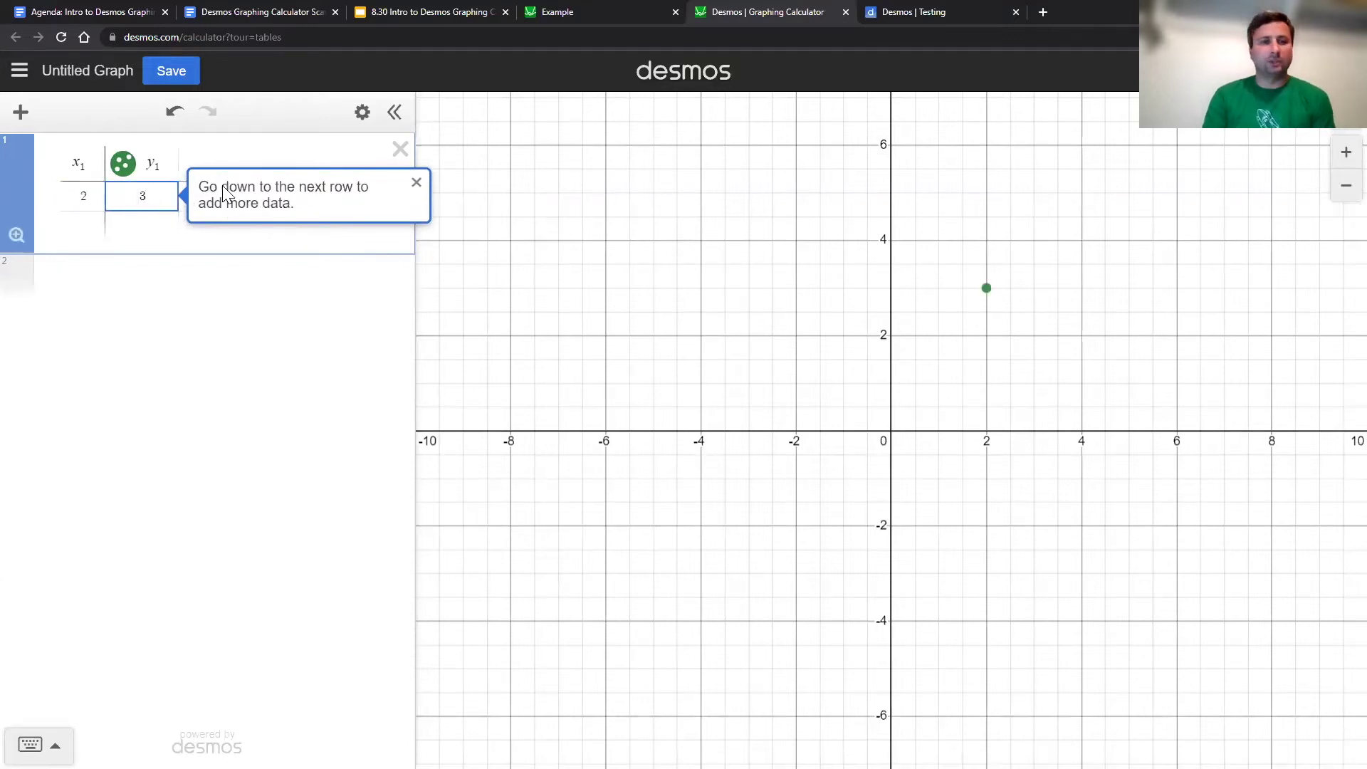
# Step: From the Example graph's help resources, open the Video Tutorials and browse the Learn Desmos playlist on YouTube
pyautogui.click(618, 9)
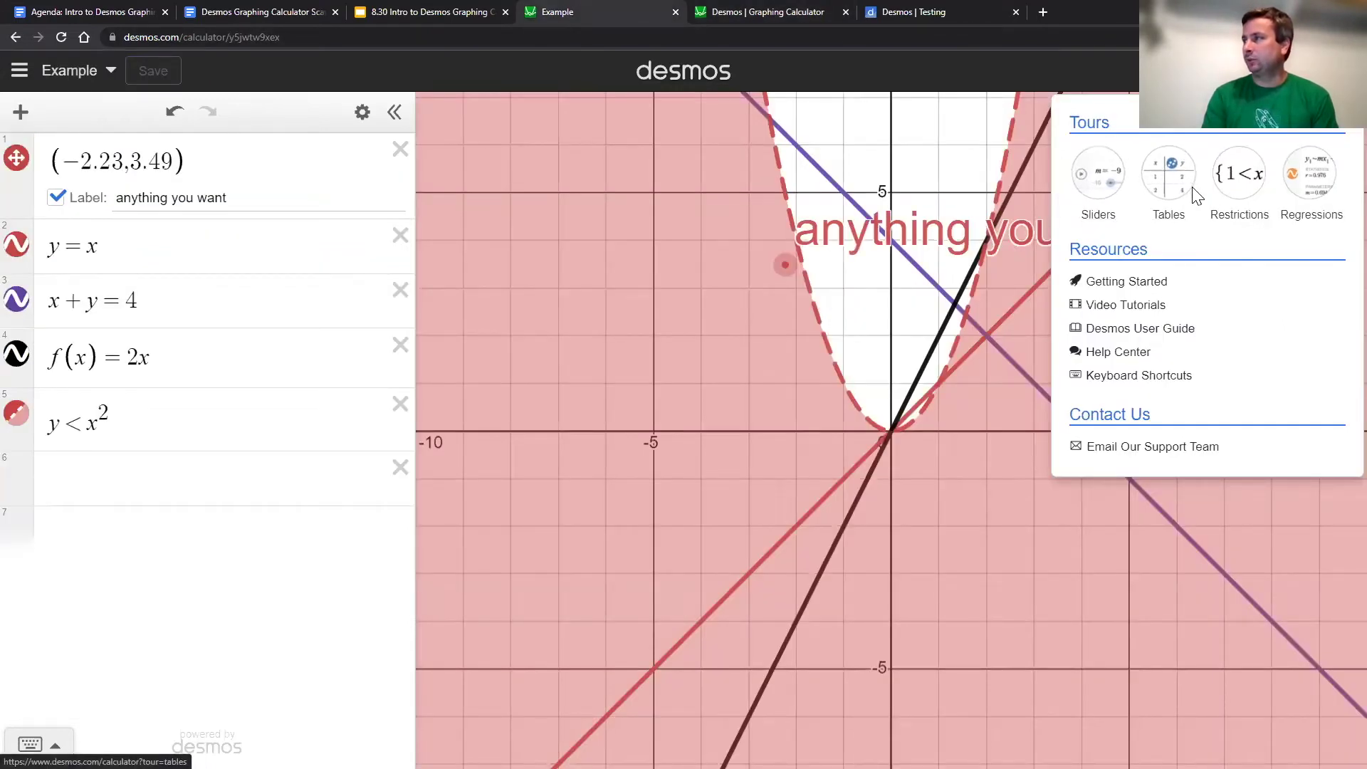
pyautogui.click(1108, 312)
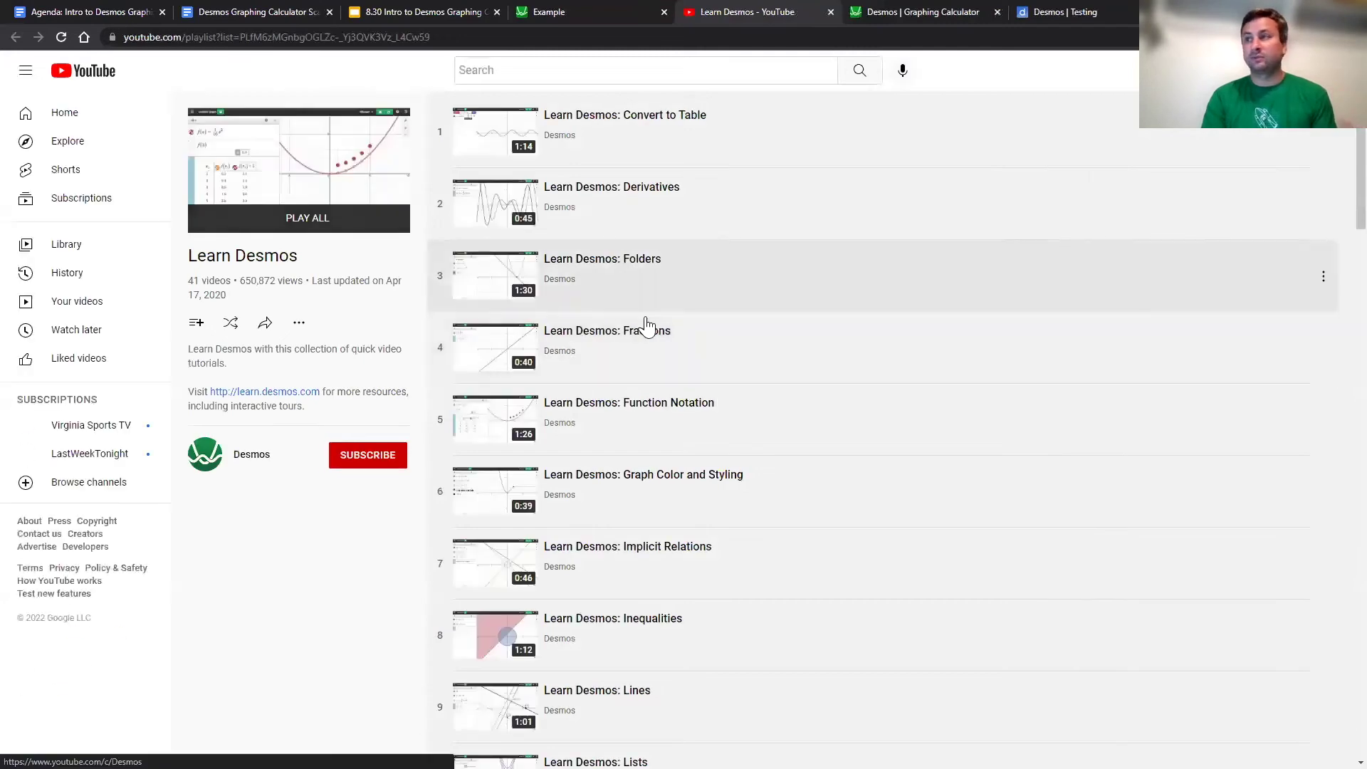
pyautogui.scroll(-7, 733, 377)
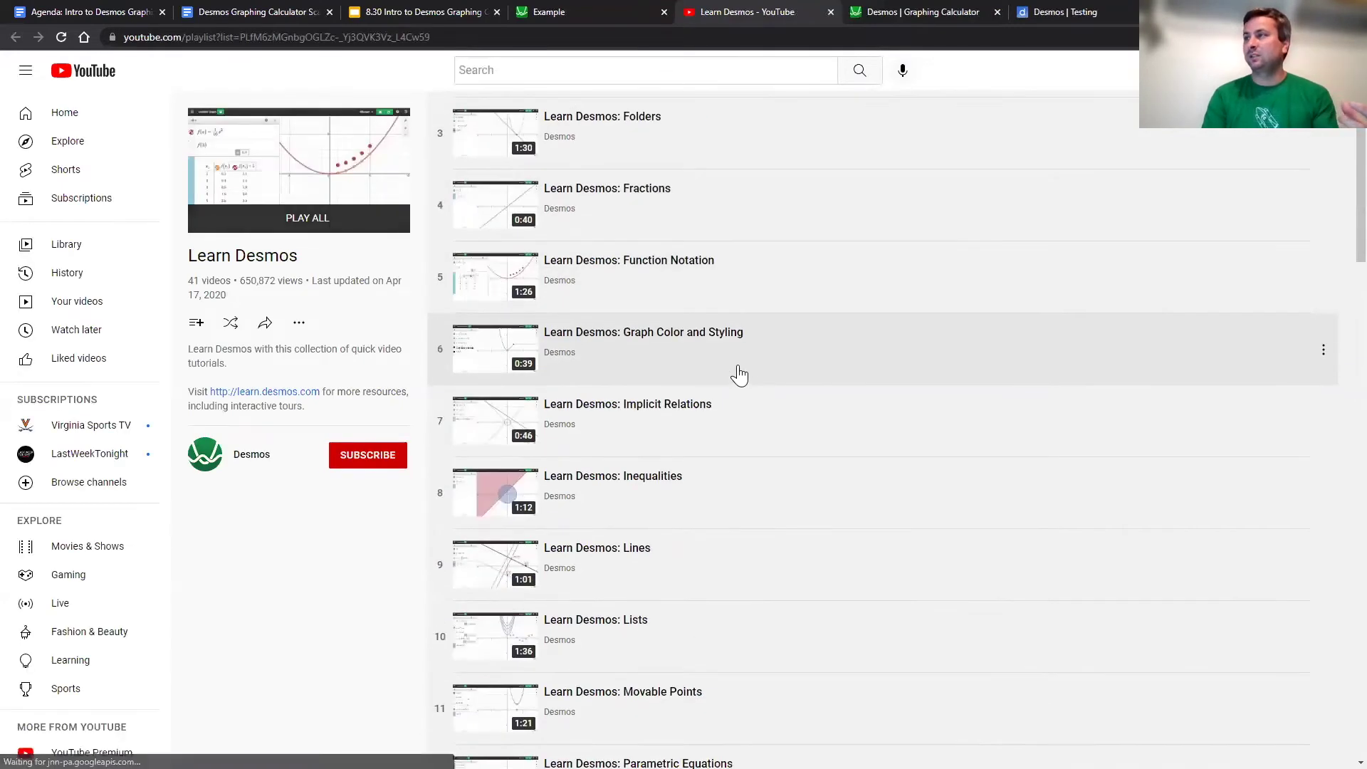
pyautogui.scroll(-3, 741, 375)
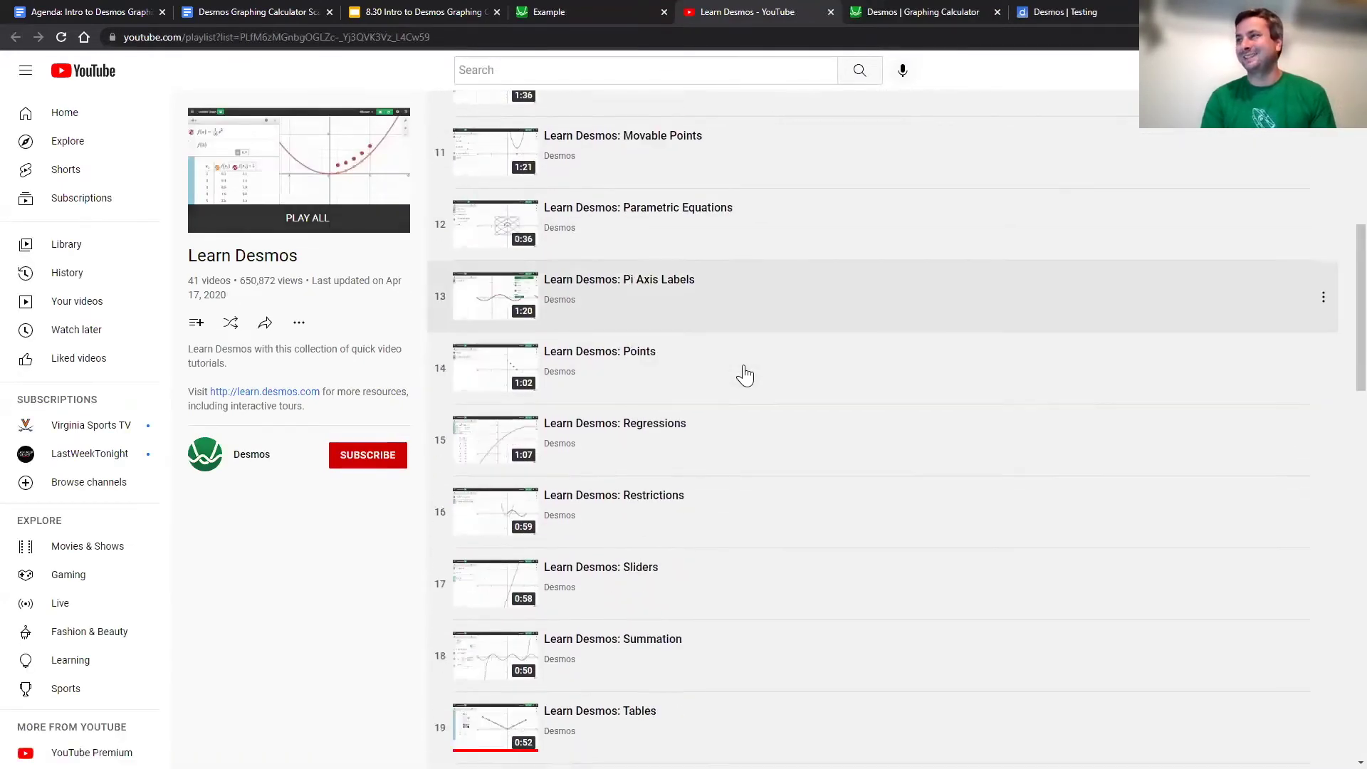
pyautogui.scroll(10, 749, 370)
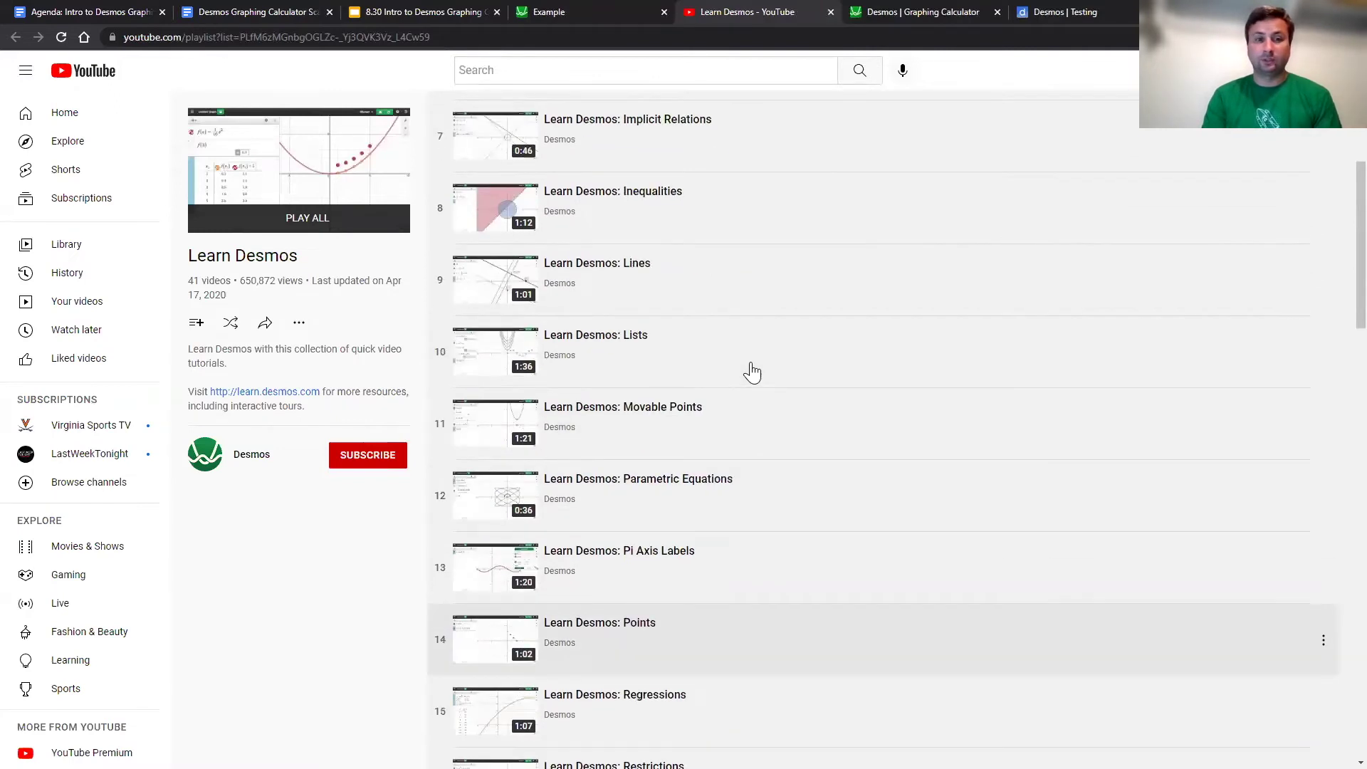
# Step: Open the Desmos User Guide from the Example graph's help resources and skim its pages on getting started, sliders, settings, tables and regressions
pyautogui.click(576, 14)
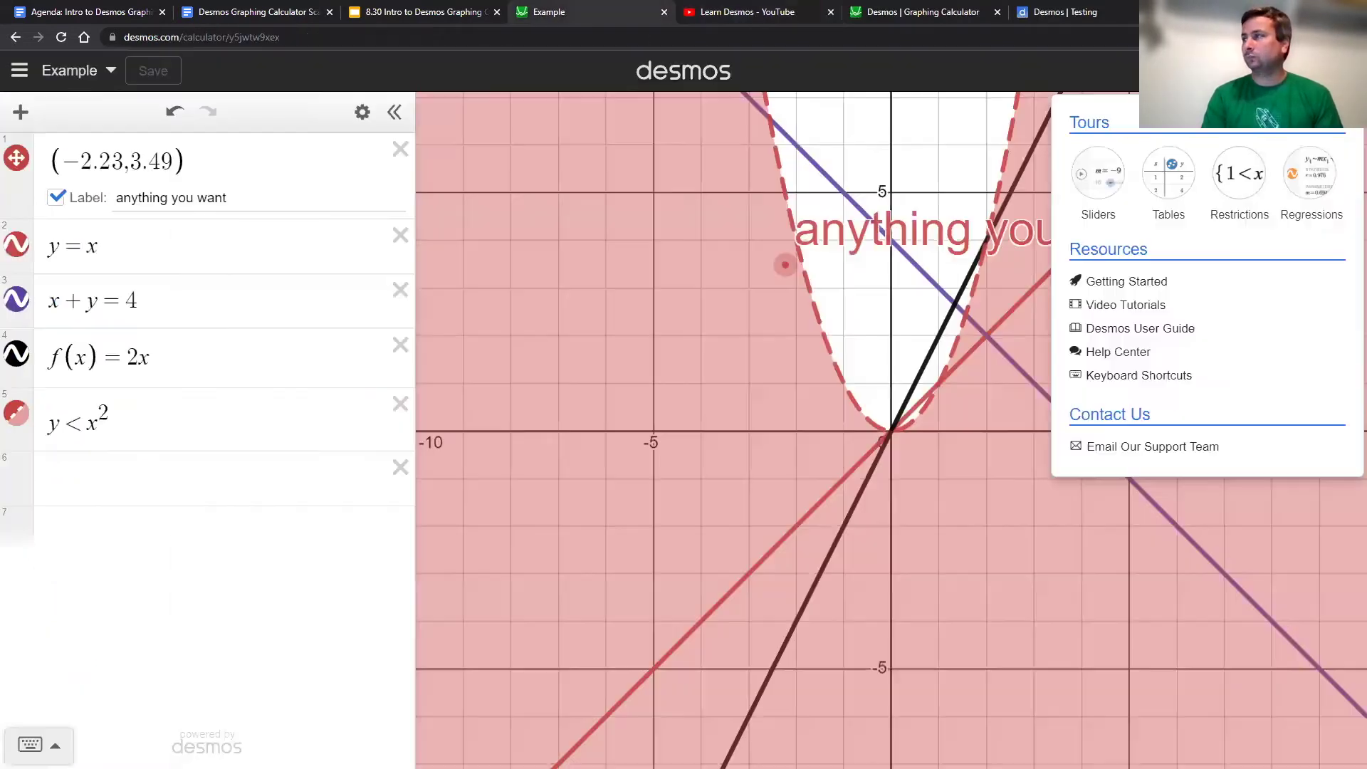
pyautogui.click(1141, 332)
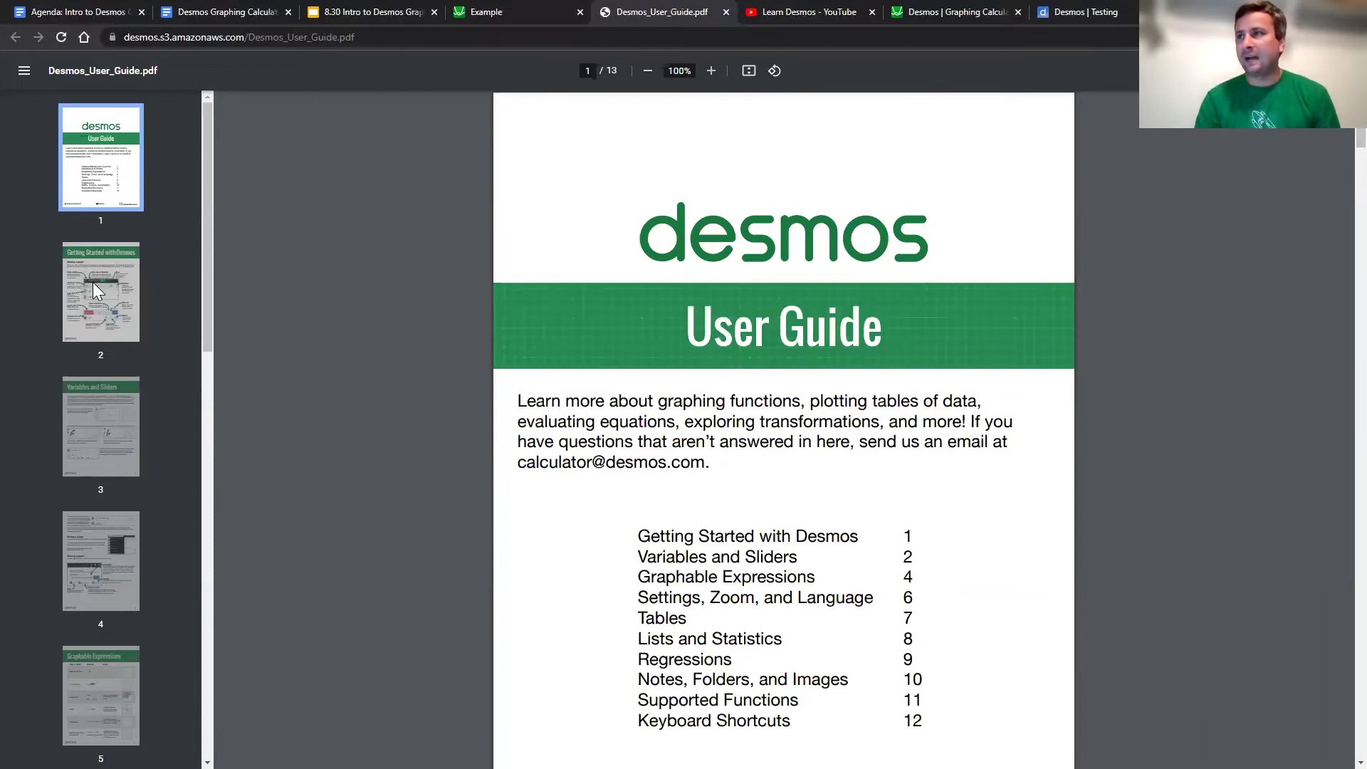
pyautogui.click(97, 326)
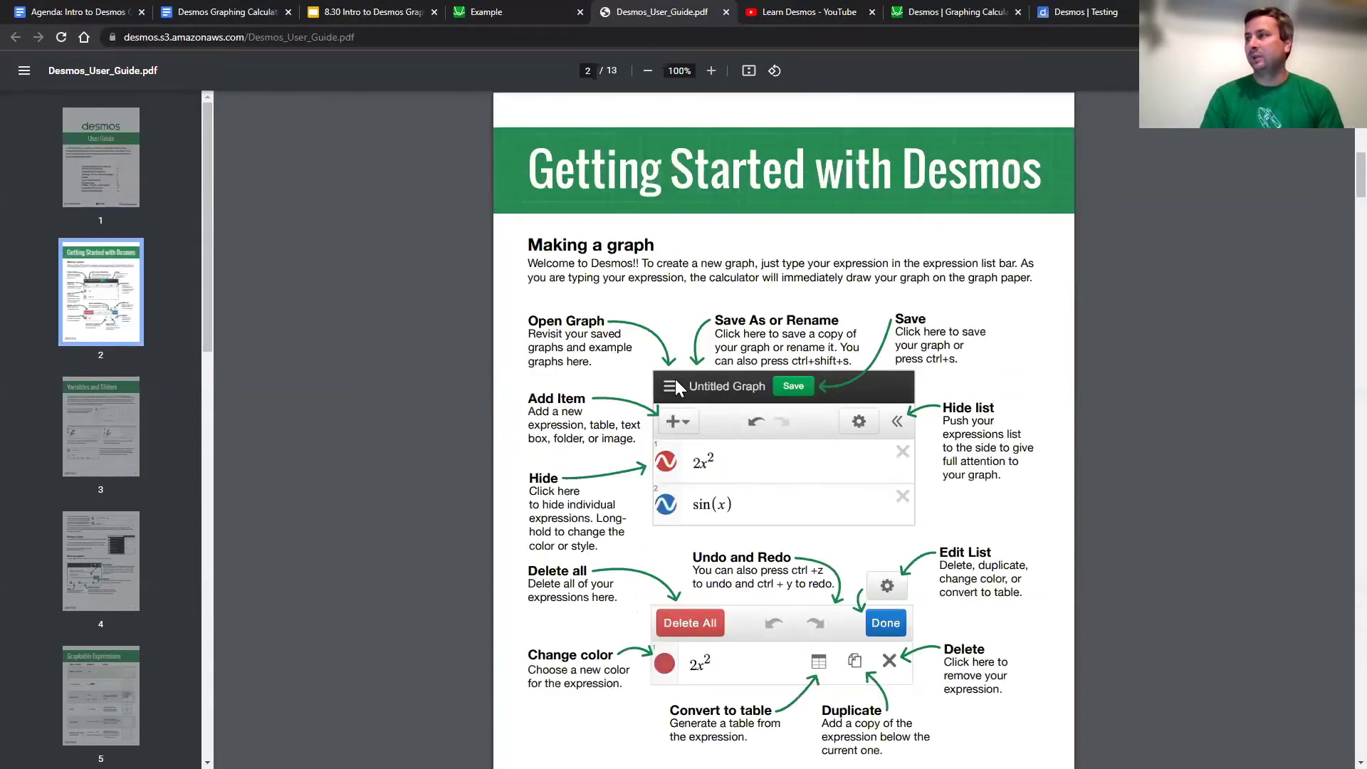
pyautogui.click(122, 464)
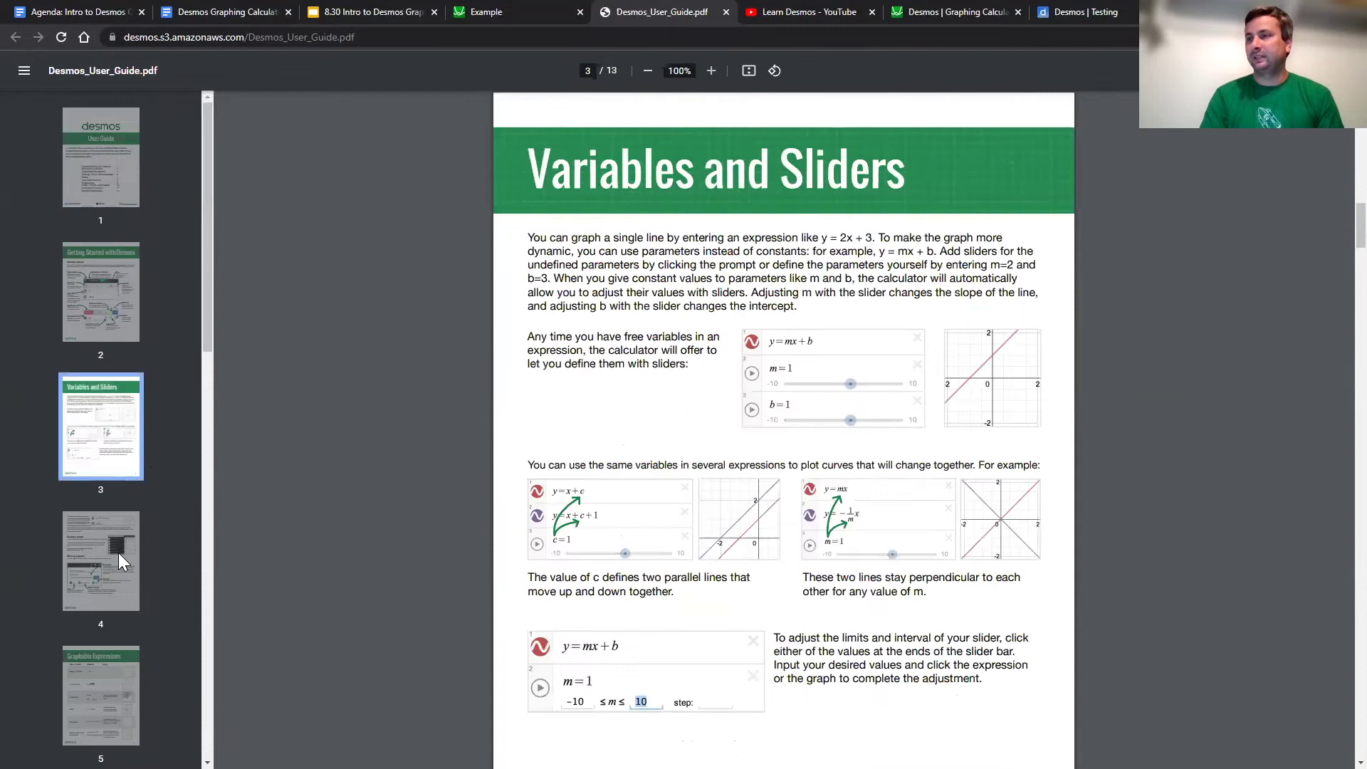
pyautogui.click(118, 553)
pyautogui.scroll(-7, 208, 413)
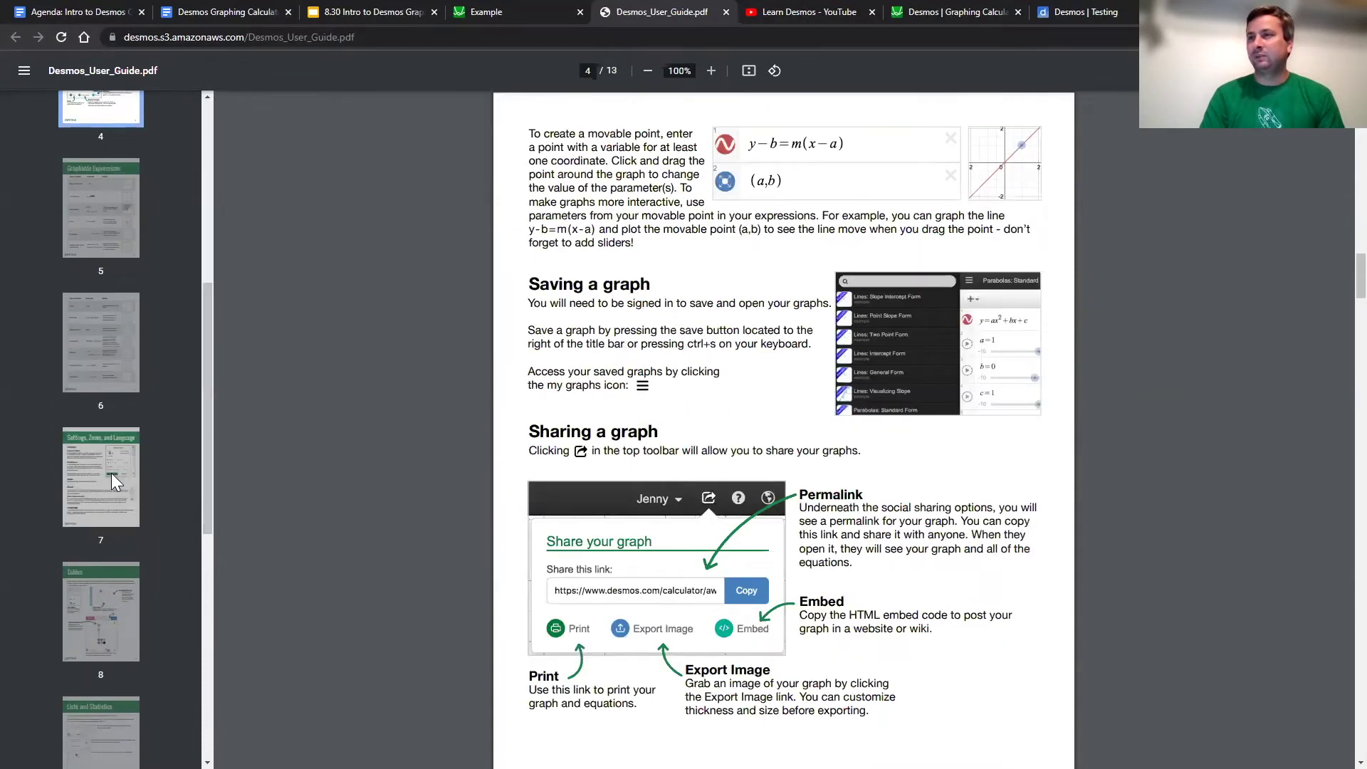
pyautogui.click(111, 473)
pyautogui.click(110, 612)
pyautogui.scroll(-4, 113, 609)
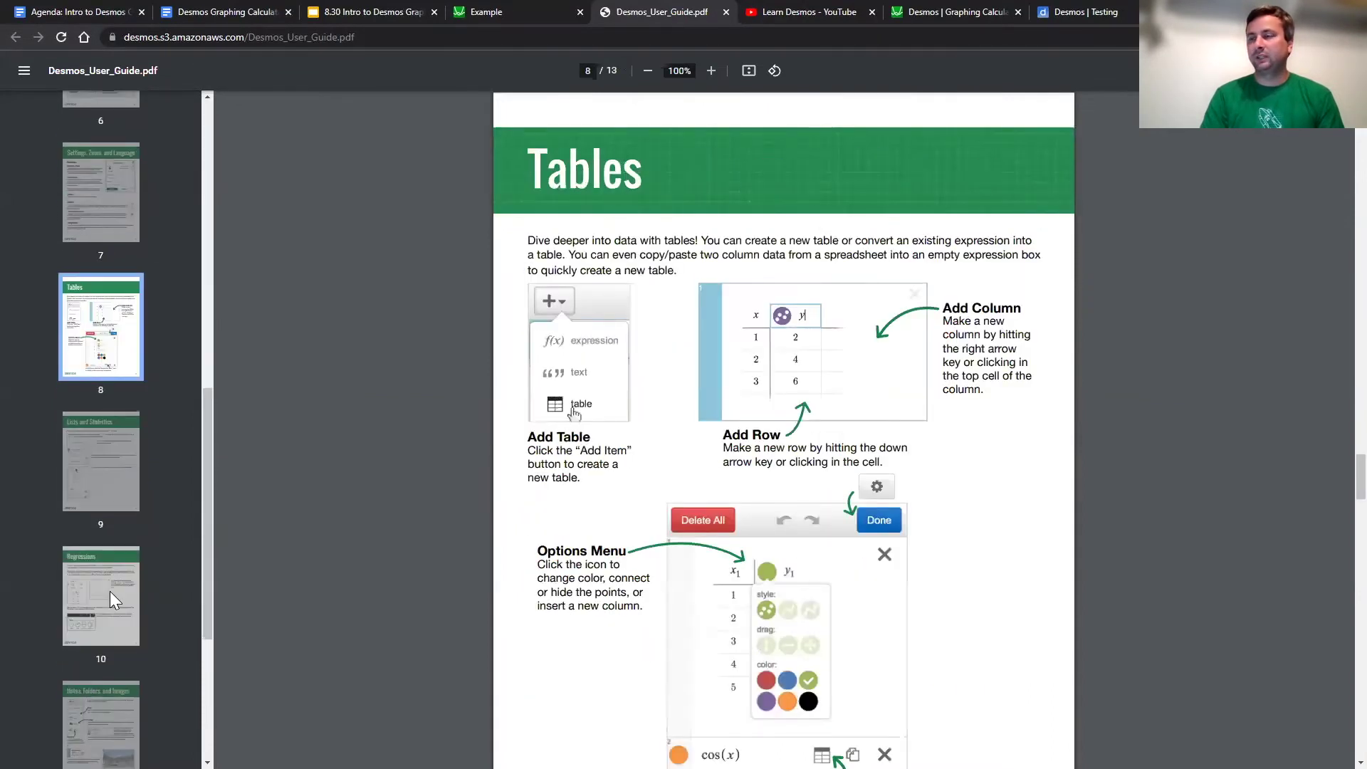
pyautogui.click(110, 591)
# Step: Review the keyboard shortcuts reference from the Example graph's help resources and close it
pyautogui.click(543, 13)
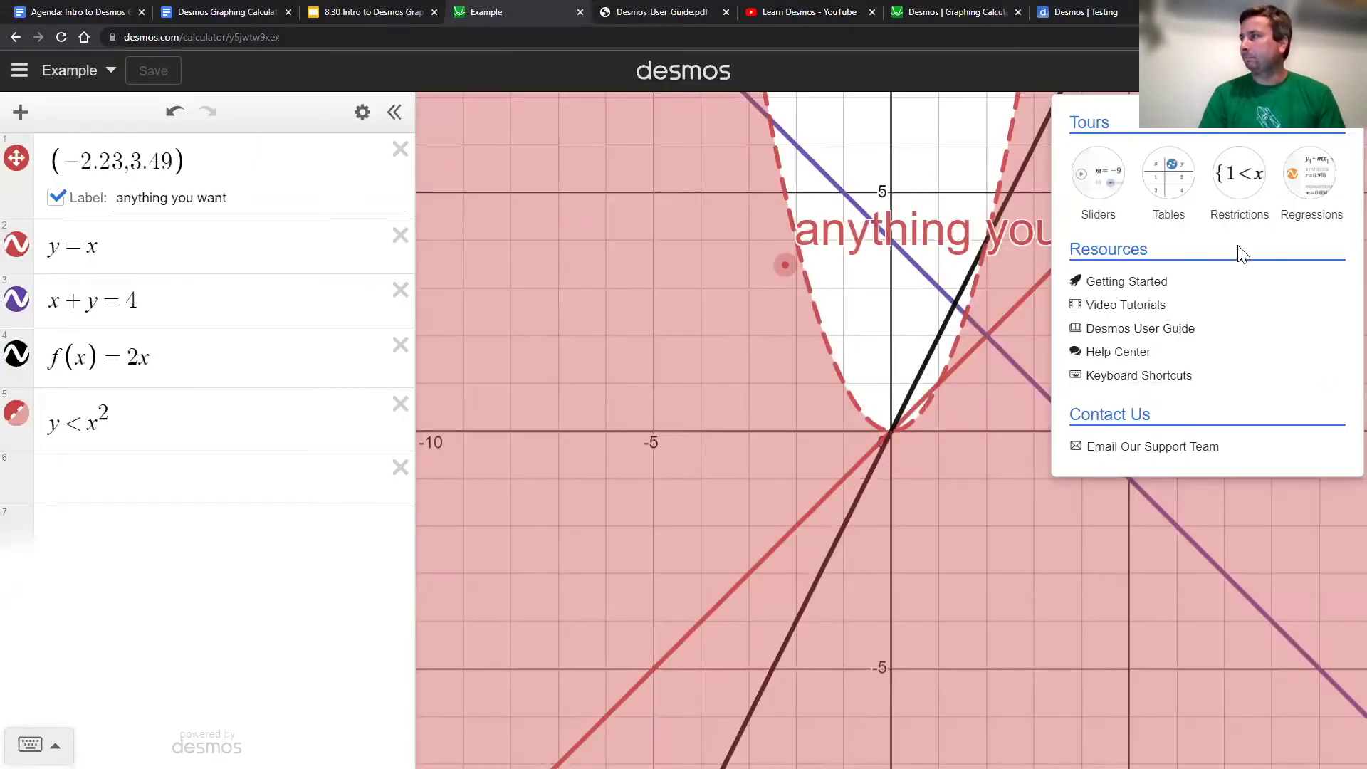
pyautogui.click(1137, 377)
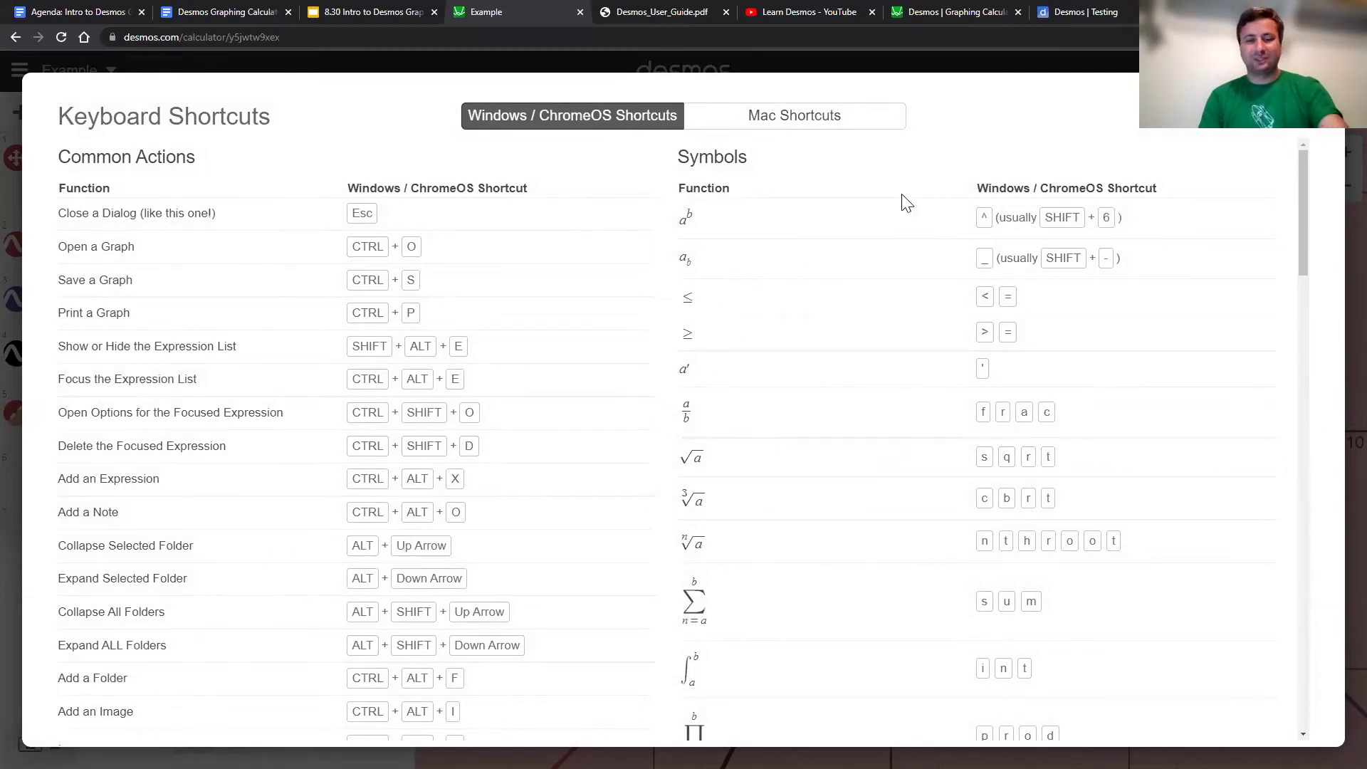
pyautogui.press('Escape')
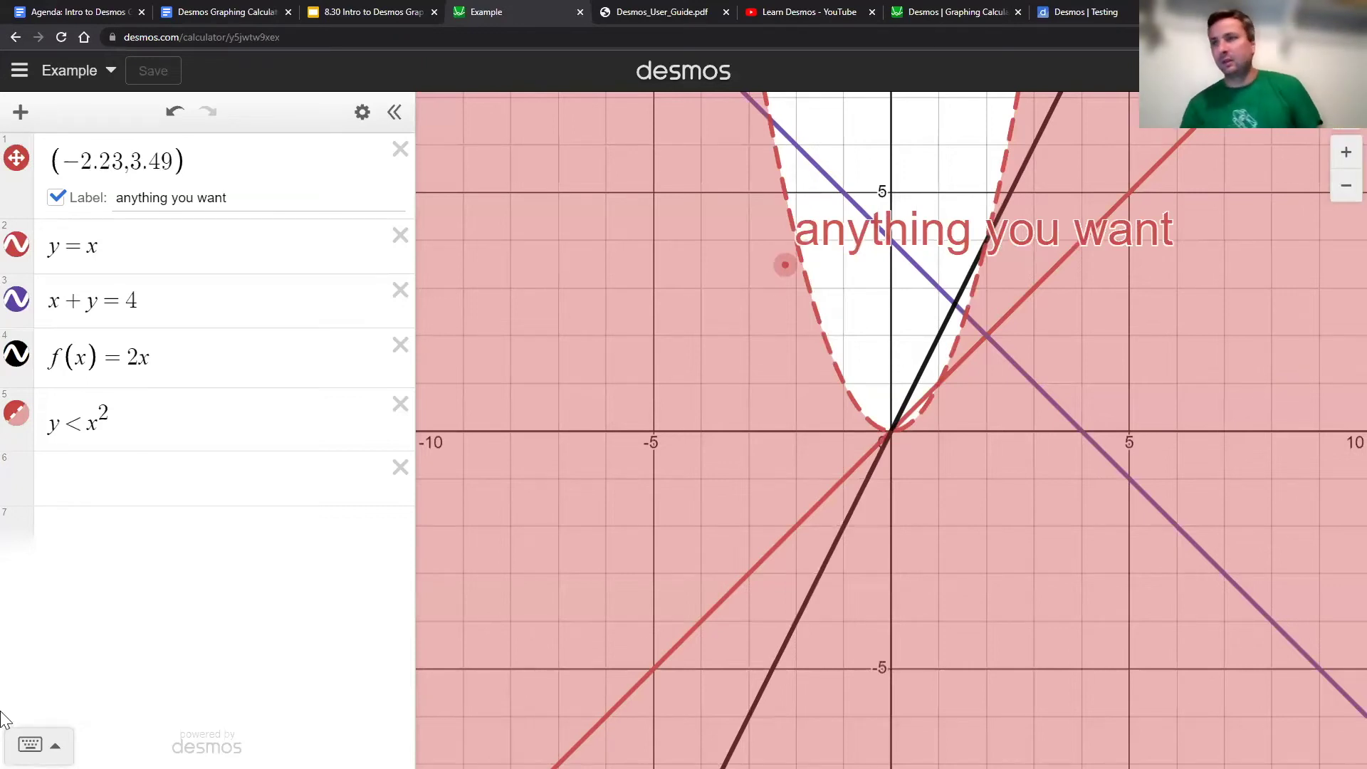
# Step: Show the on-screen keypad and delete all expressions at once to start from a blank graph
pyautogui.click(32, 744)
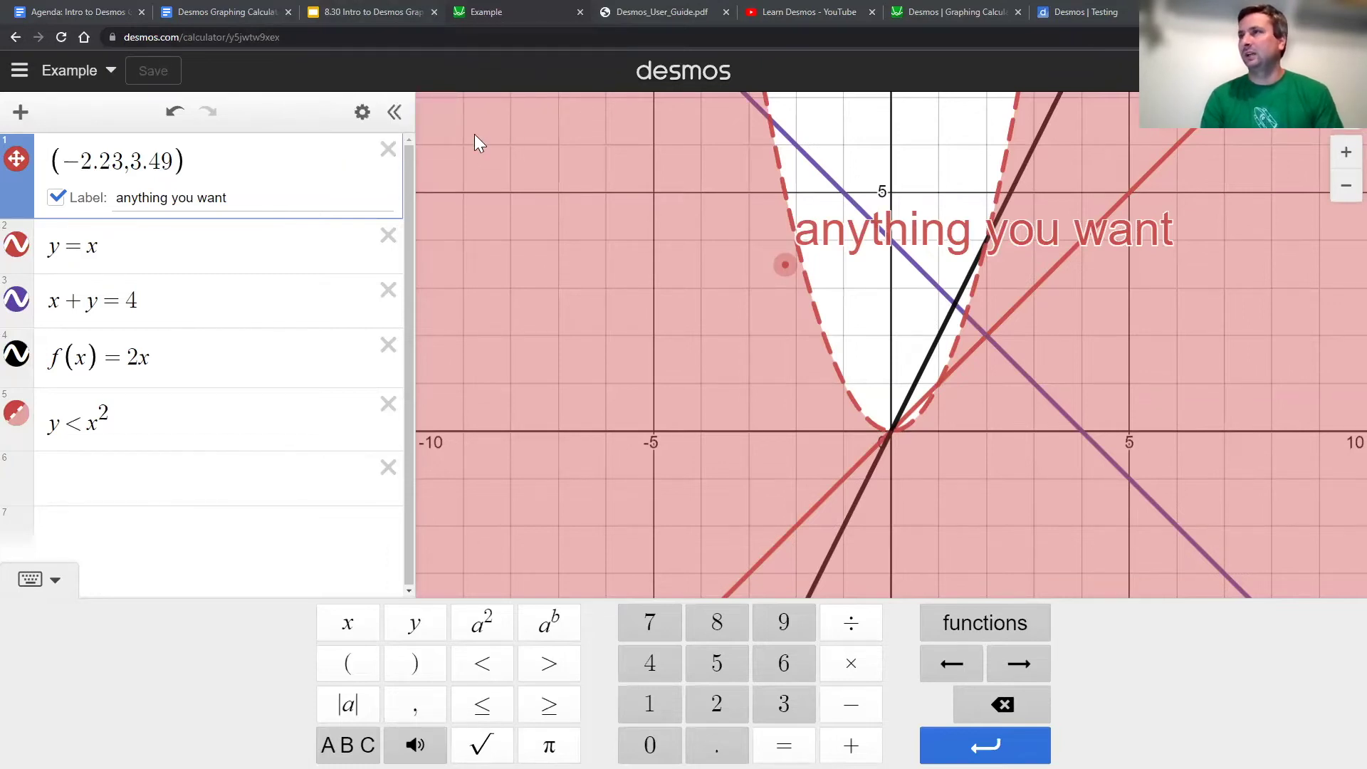
pyautogui.scroll(2, 555, 285)
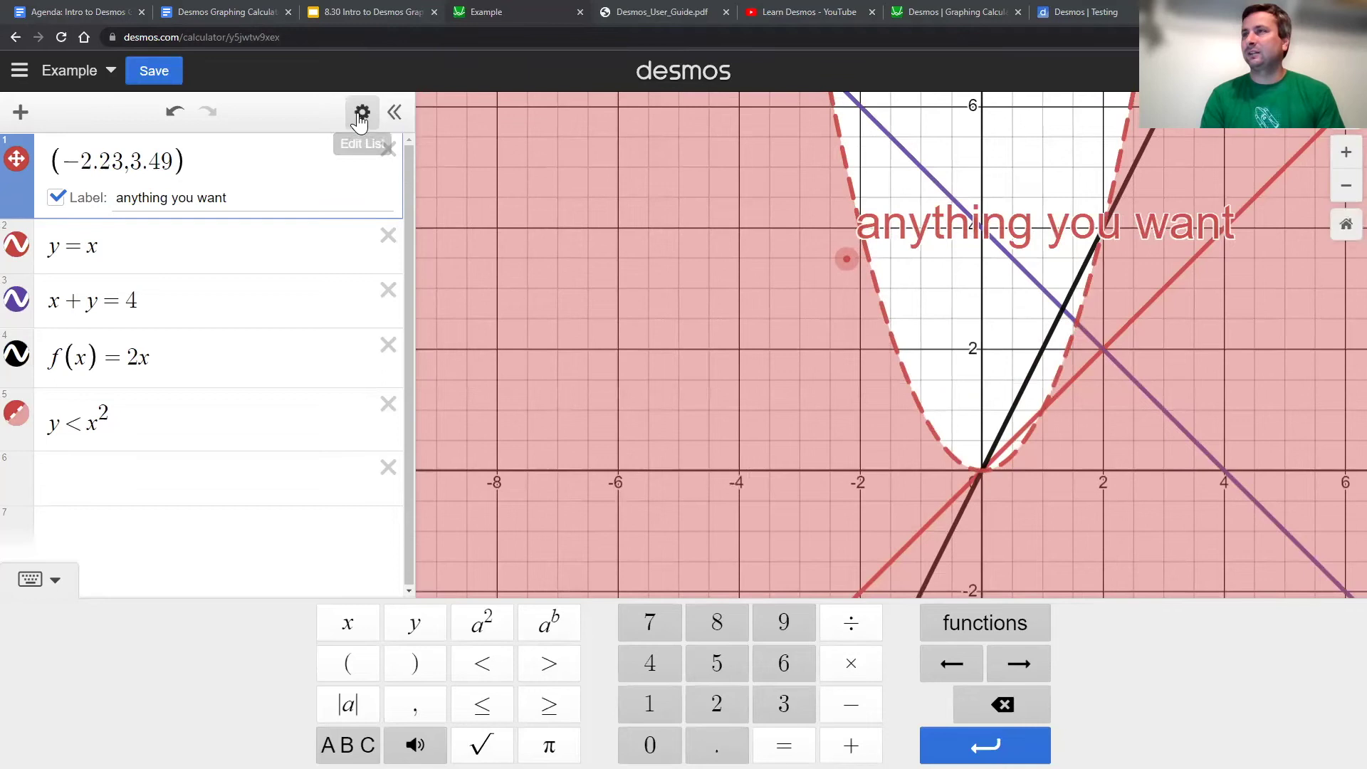
pyautogui.click(361, 114)
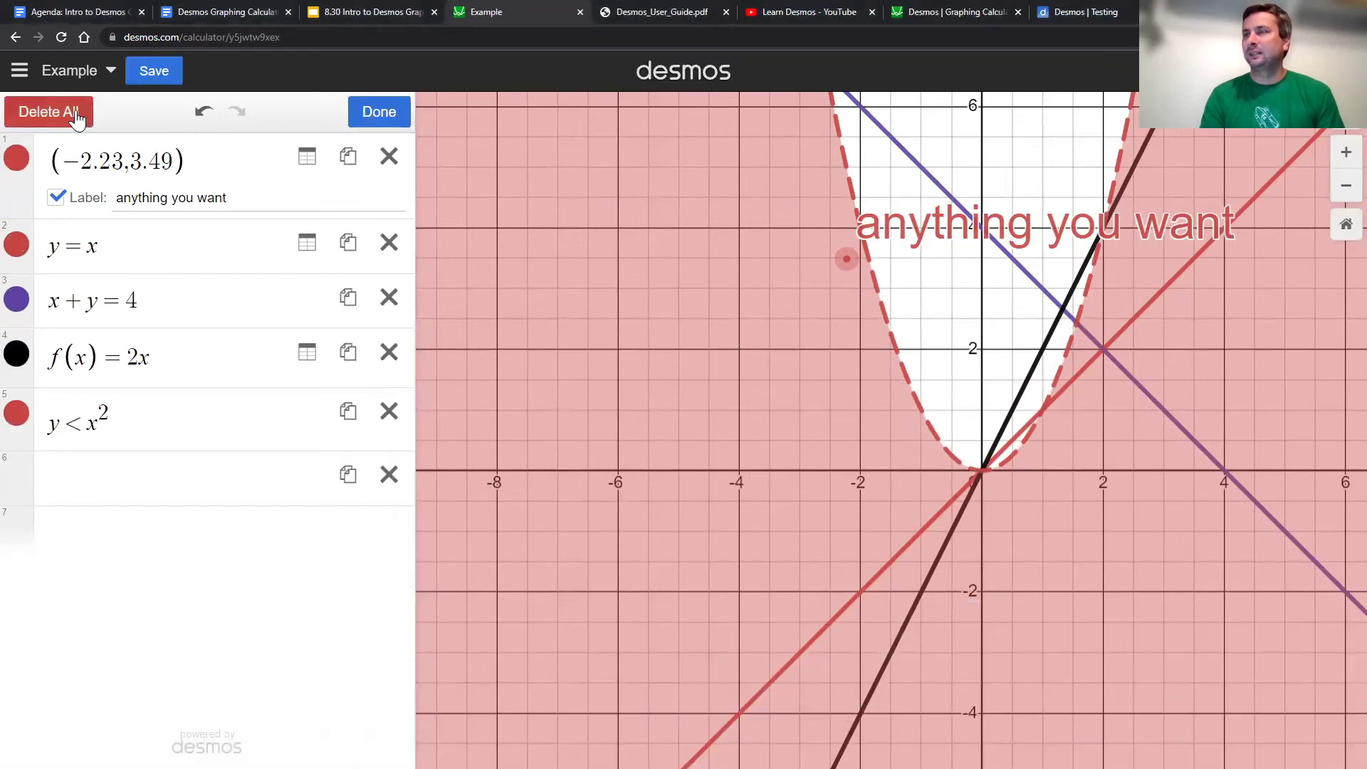
pyautogui.click(44, 110)
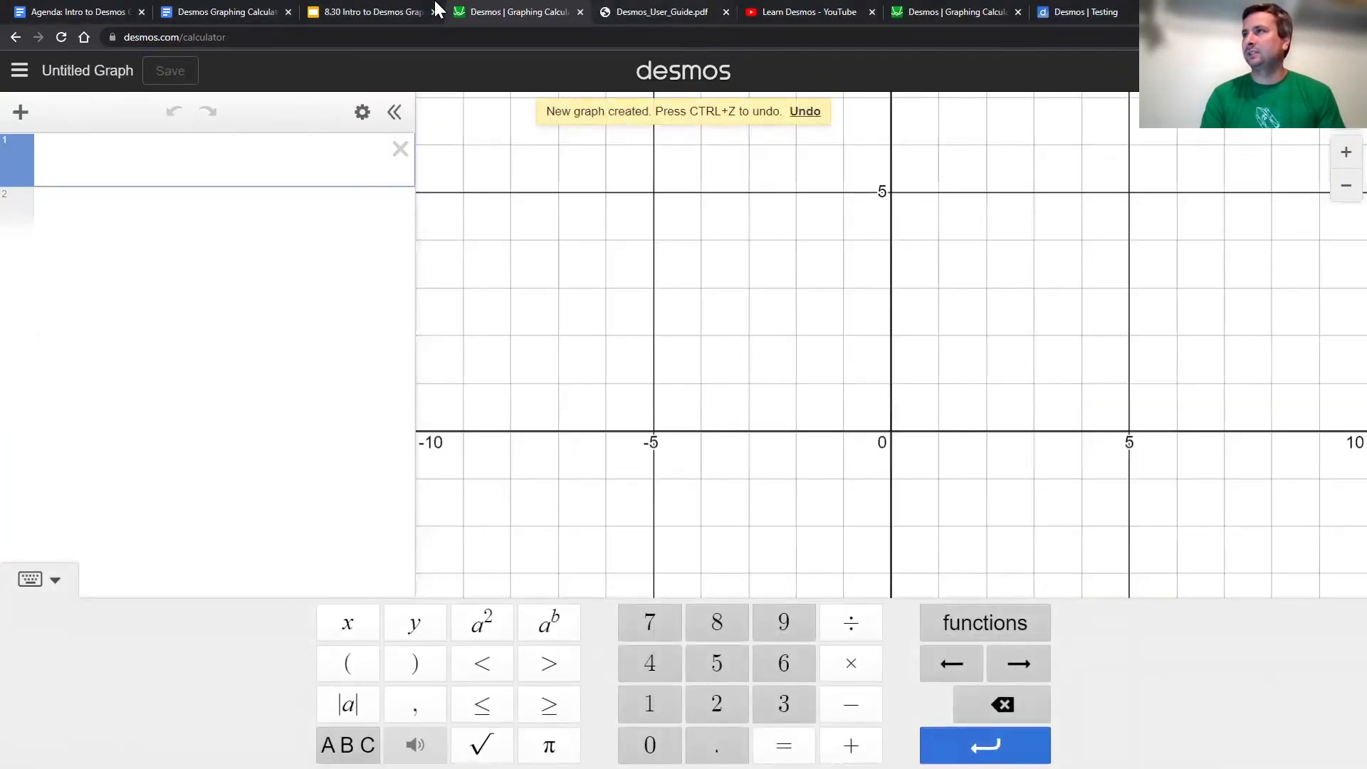
# Step: Switch to the Google Slides presentation and advance to the Join a Gym slide
pyautogui.click(353, 3)
pyautogui.press('Right')
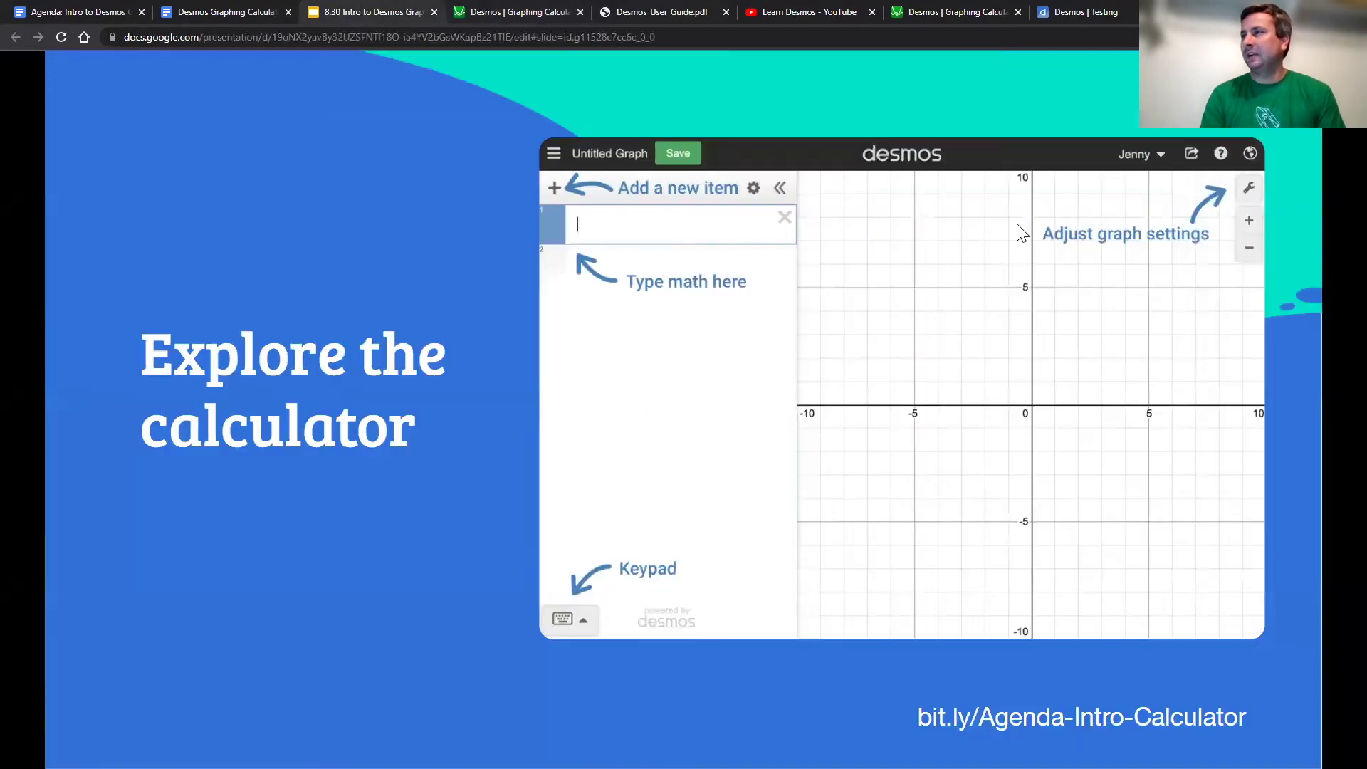
pyautogui.press('Right')
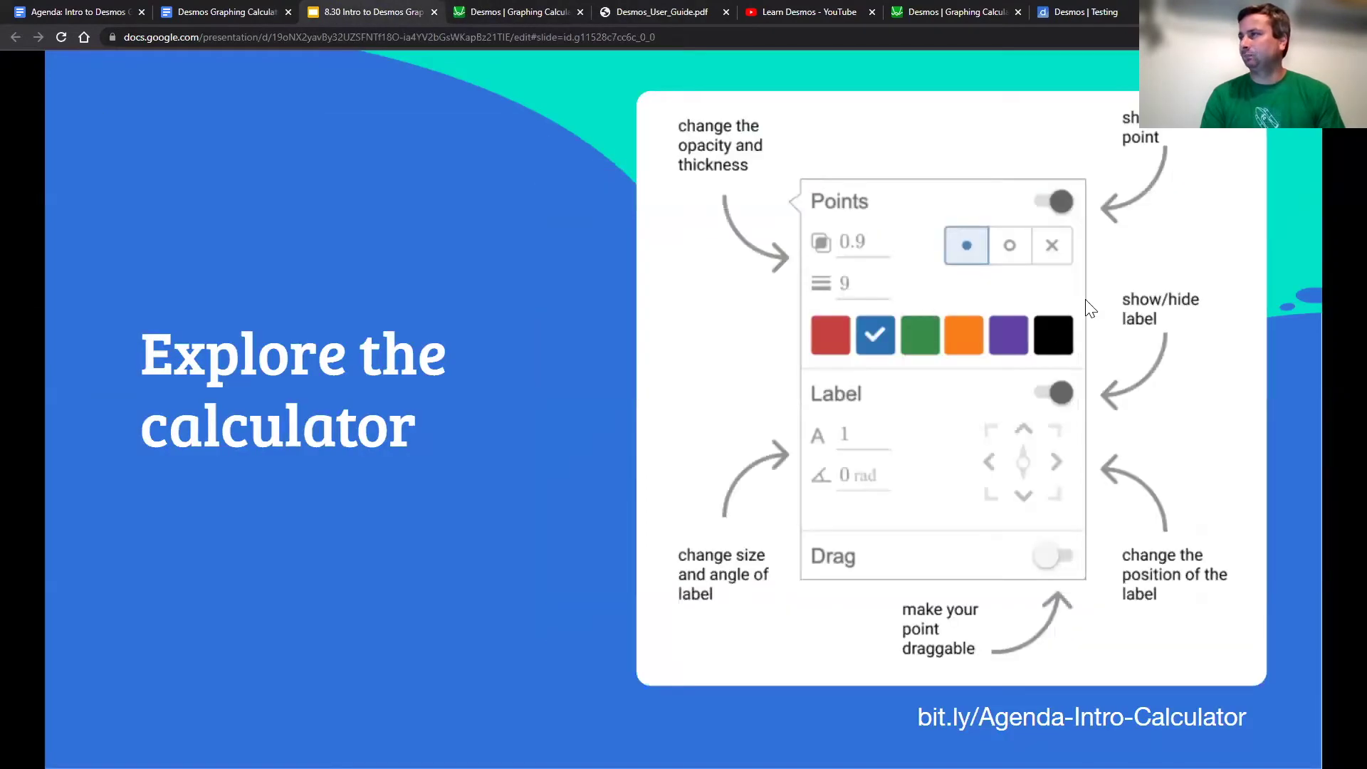
pyautogui.press('Right')
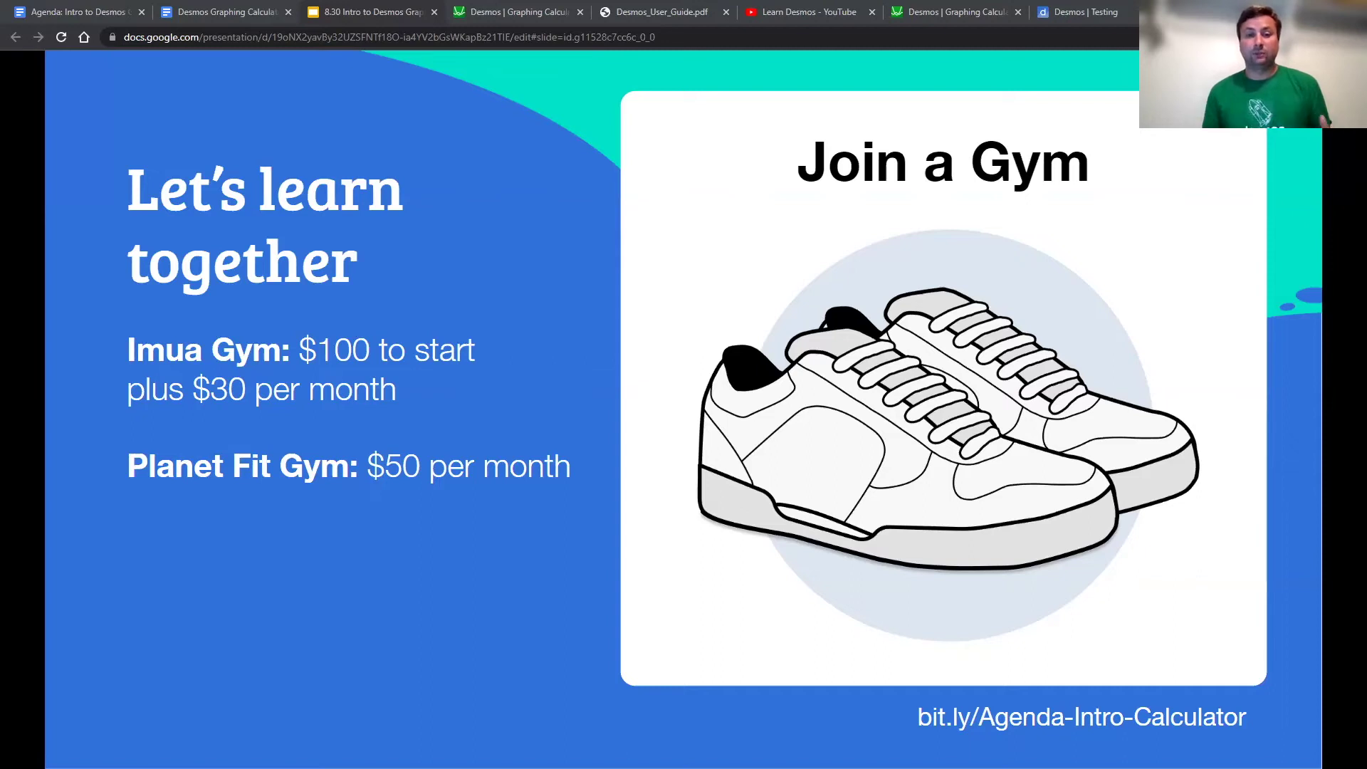
# Step: Close the Tables tour graph without saving its changes and return to the blank untitled graph in Desmos
pyautogui.click(939, 5)
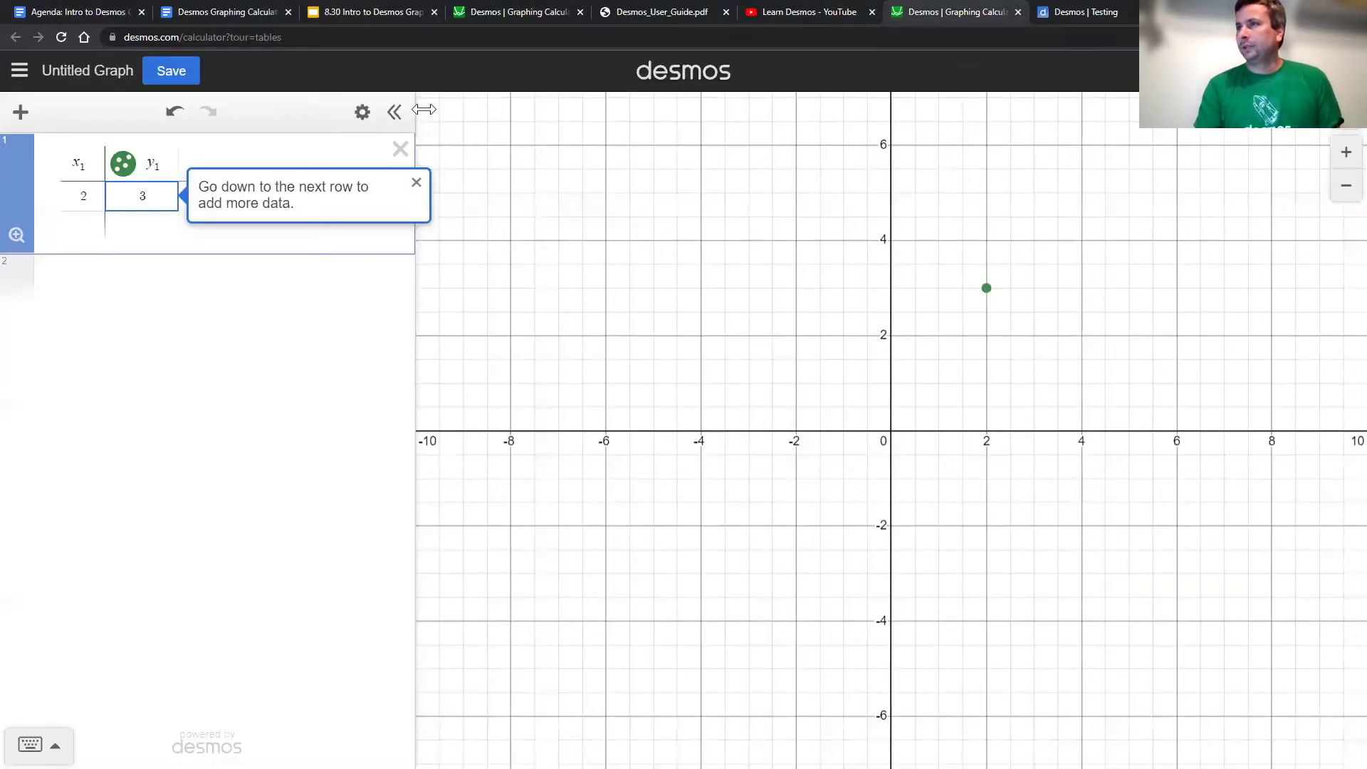
pyautogui.click(1018, 12)
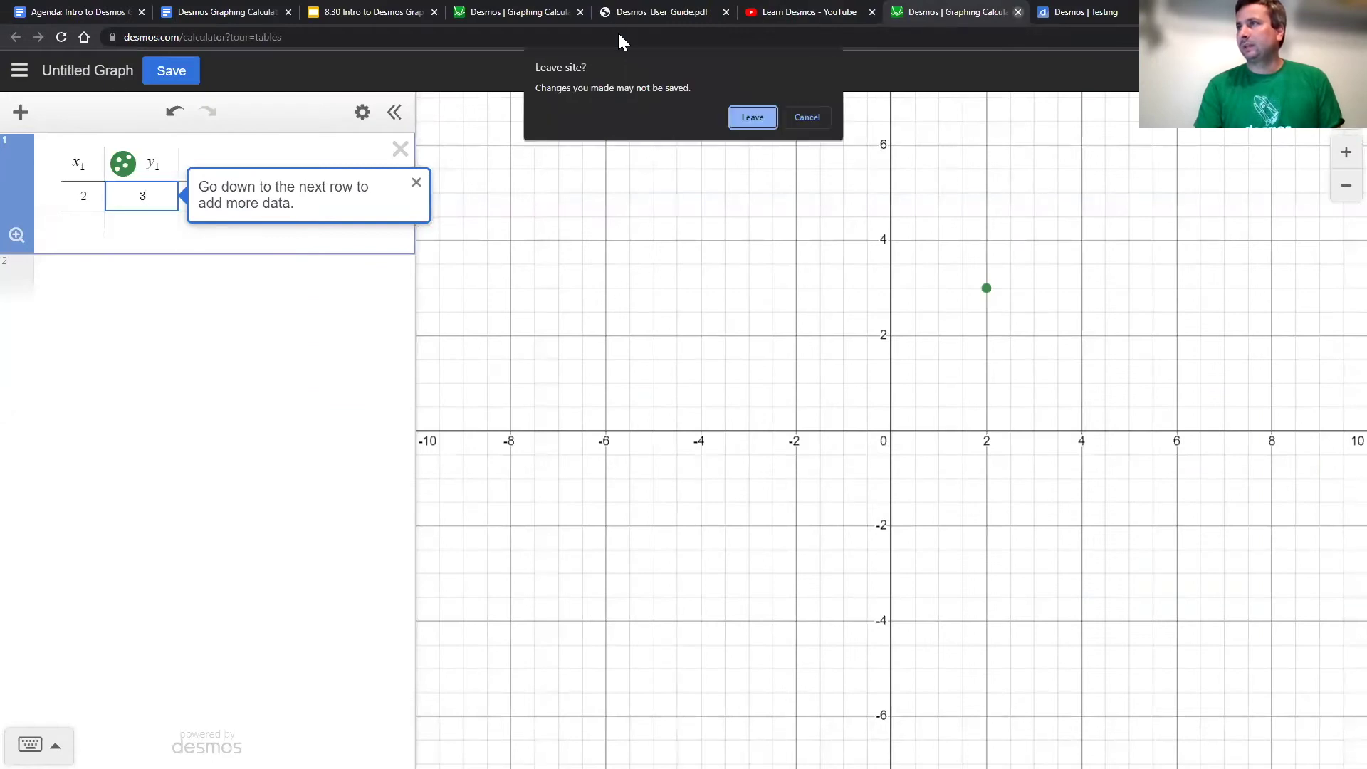
pyautogui.click(753, 120)
pyautogui.click(580, 8)
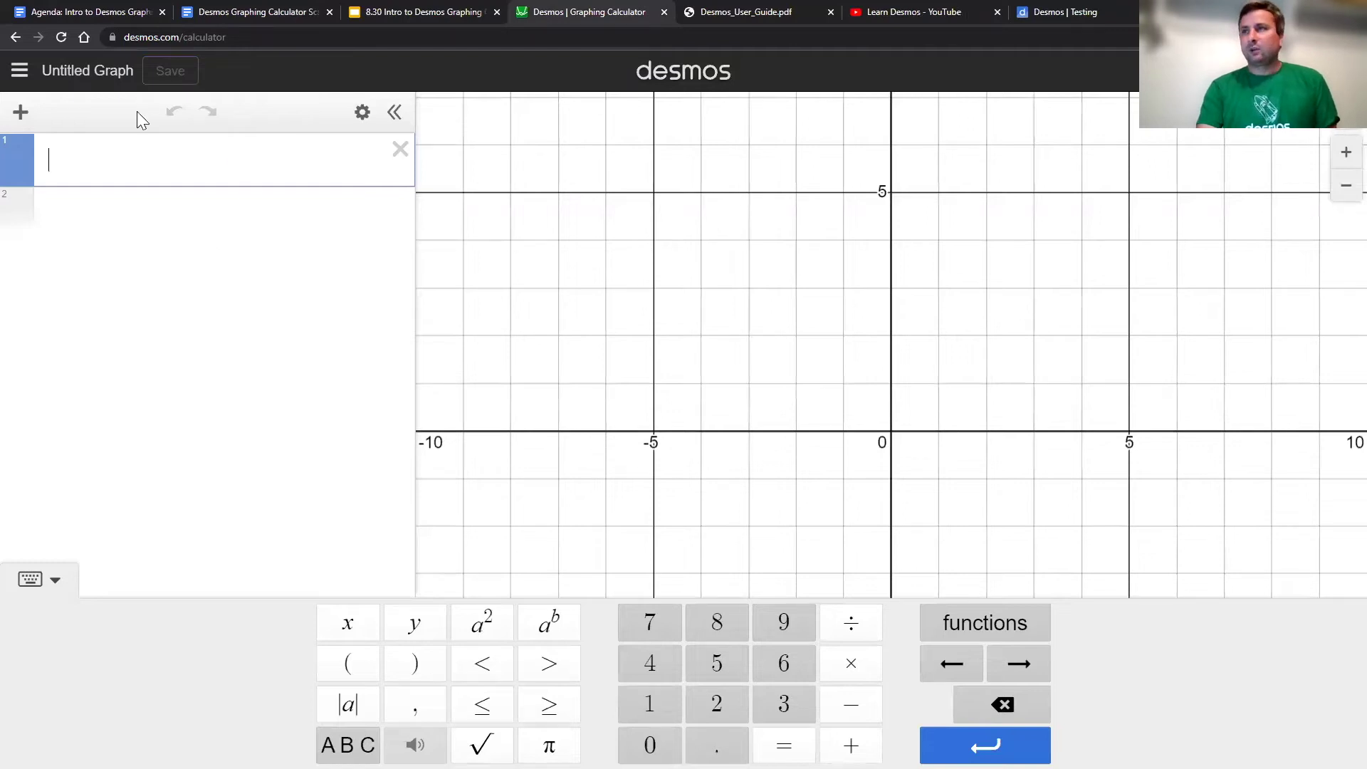
# Step: Graph the two gym cost equations I = 100 + 30x and P = 50x on separate expression lines
pyautogui.write('I=100')
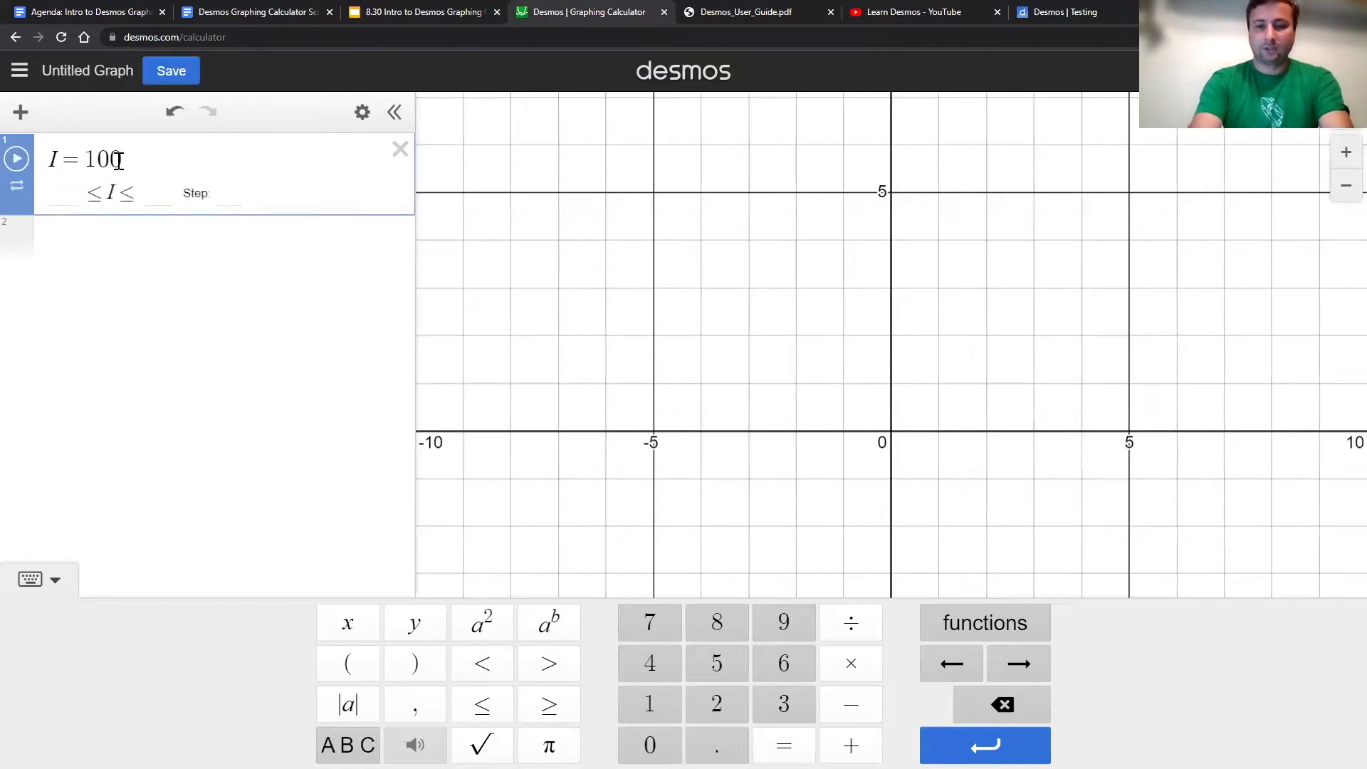
pyautogui.write('+30')
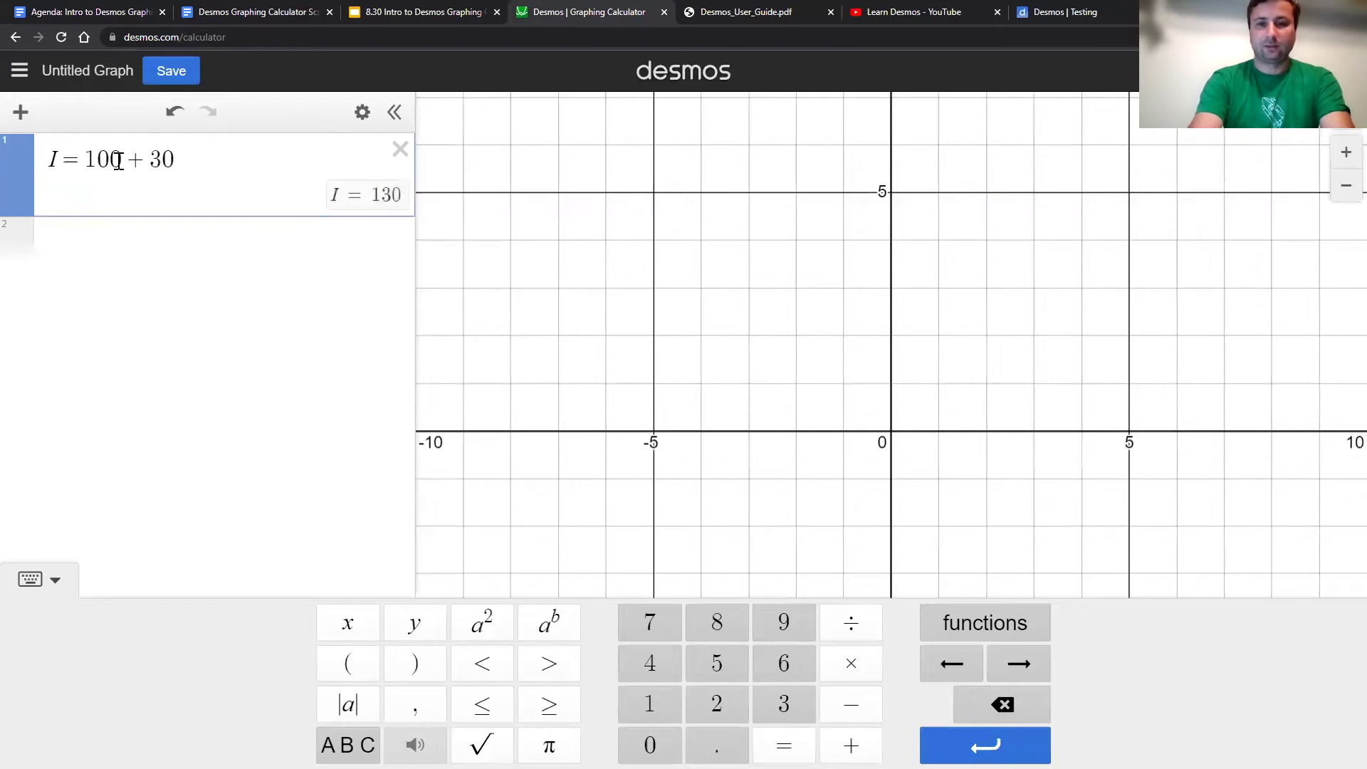
pyautogui.write('x')
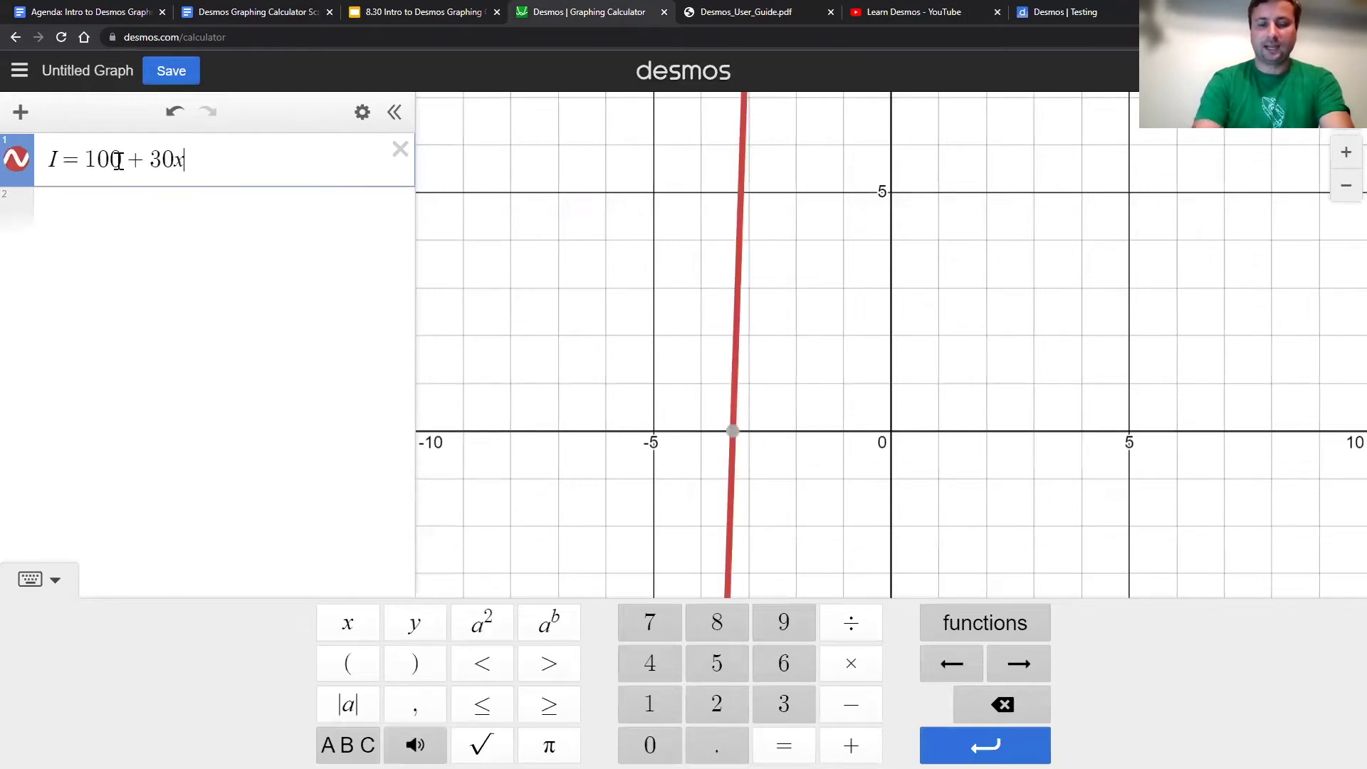
pyautogui.click(103, 223)
pyautogui.write('P=50x')
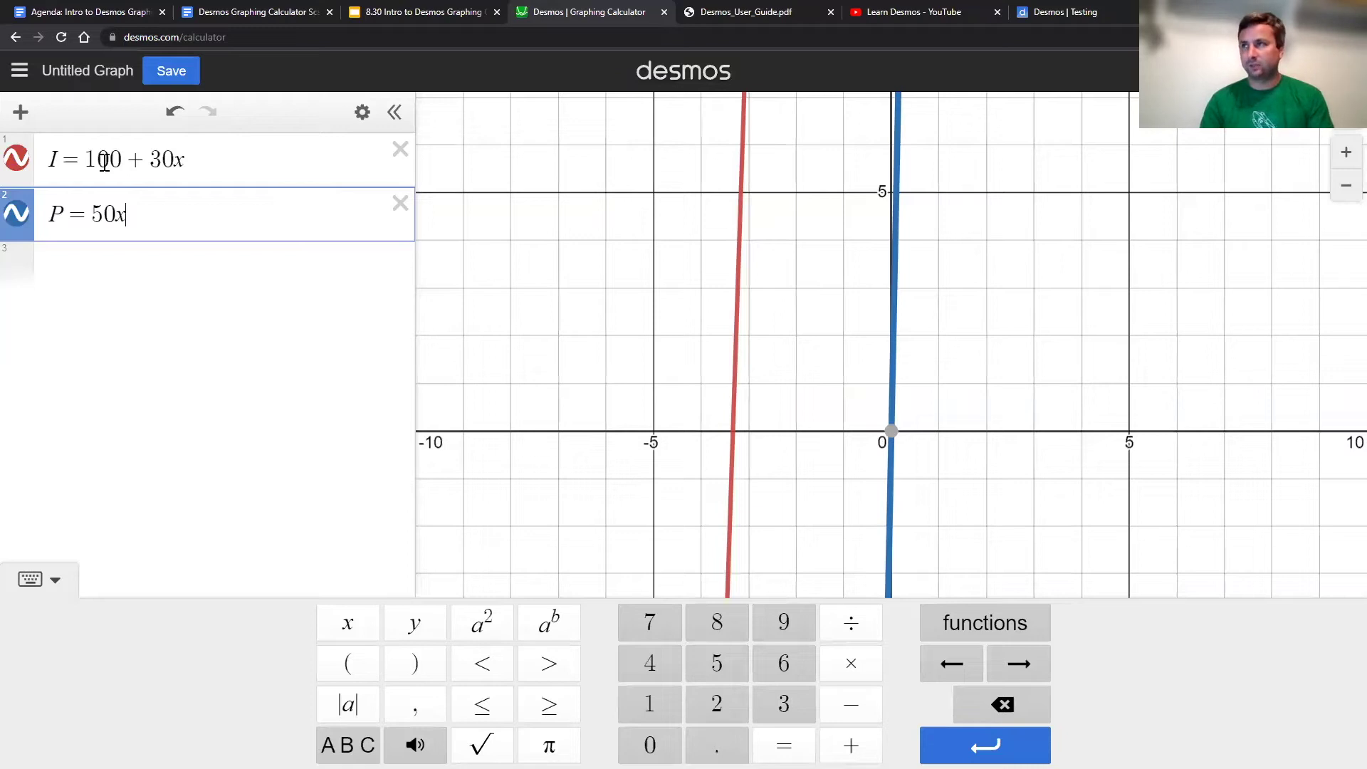
# Step: Create a table of values from the equation I = 100 + 30x
pyautogui.click(362, 114)
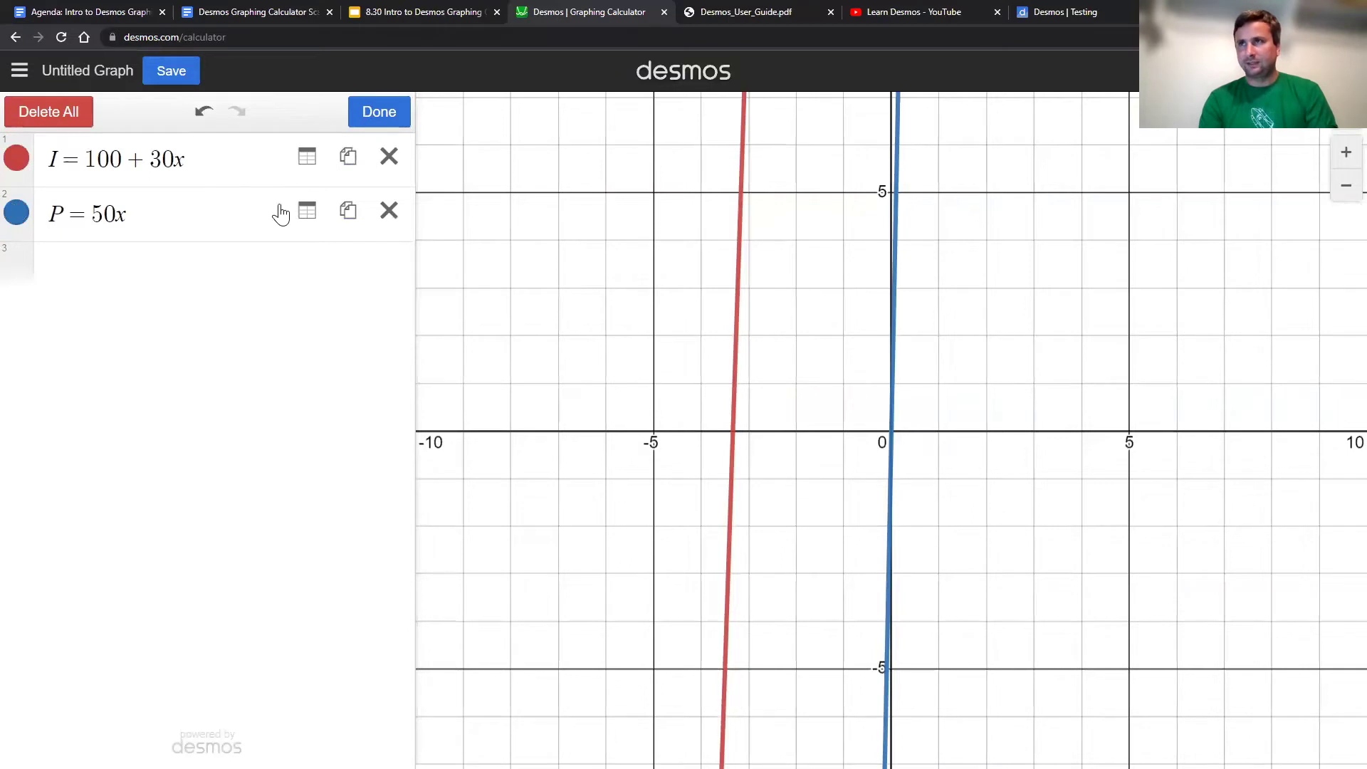
pyautogui.click(298, 171)
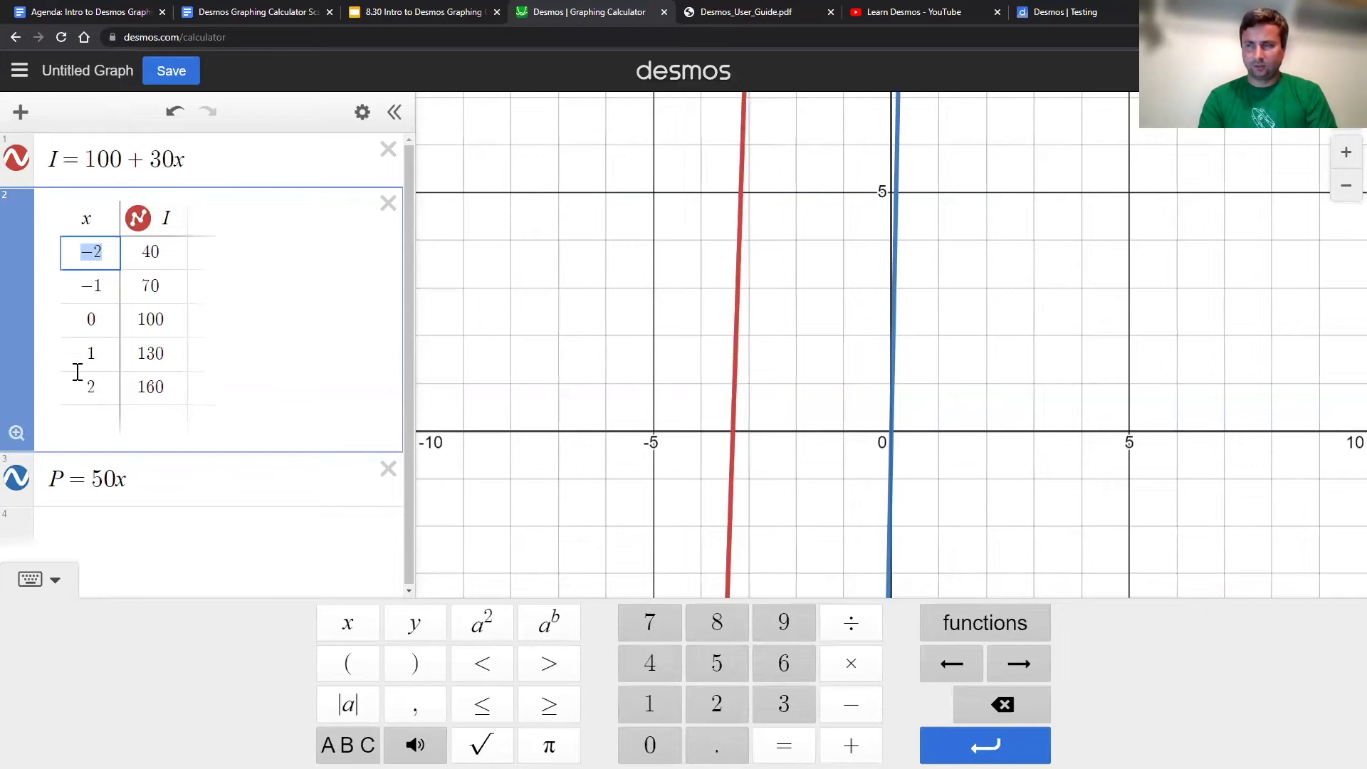
# Step: Extend the table for I with rows for the x values 3, 4 and 12
pyautogui.click(102, 393)
pyautogui.press('Return')
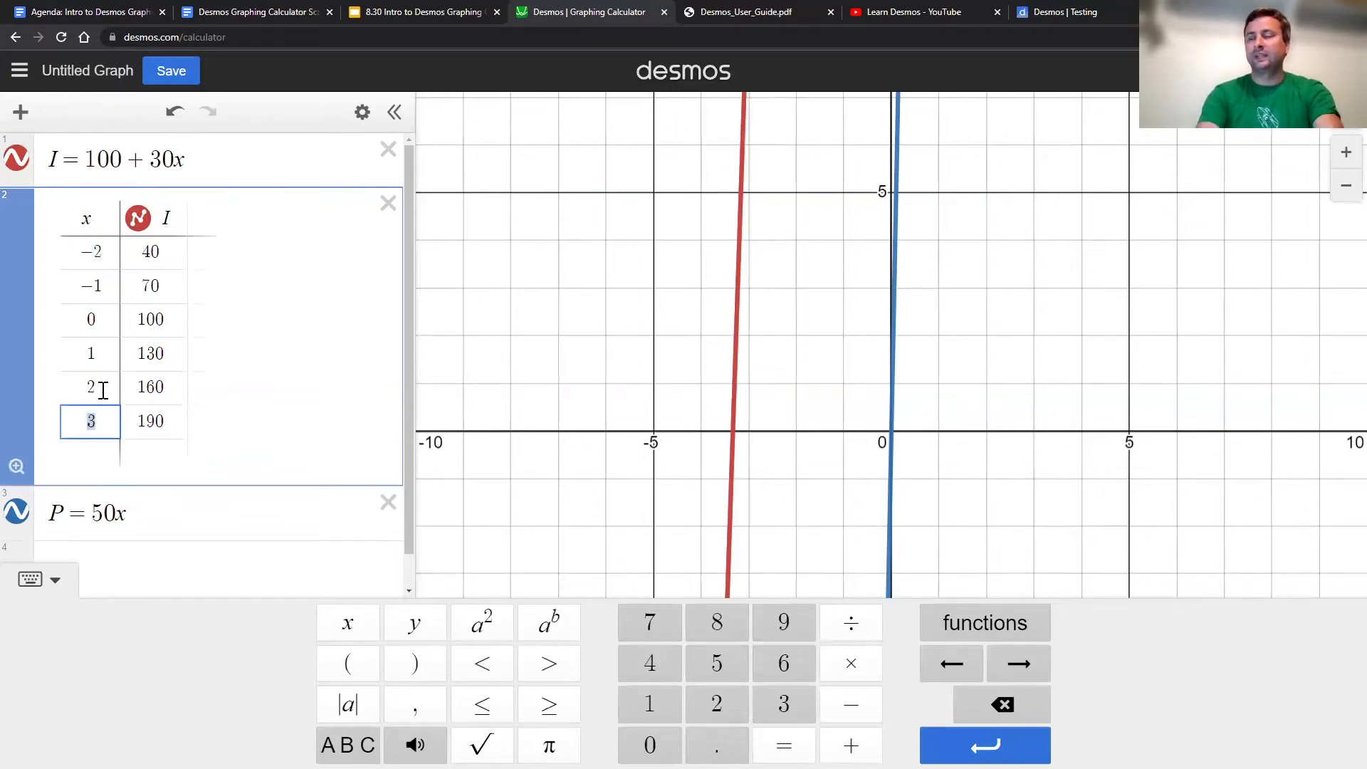
pyautogui.press('Return')
pyautogui.press('Return')
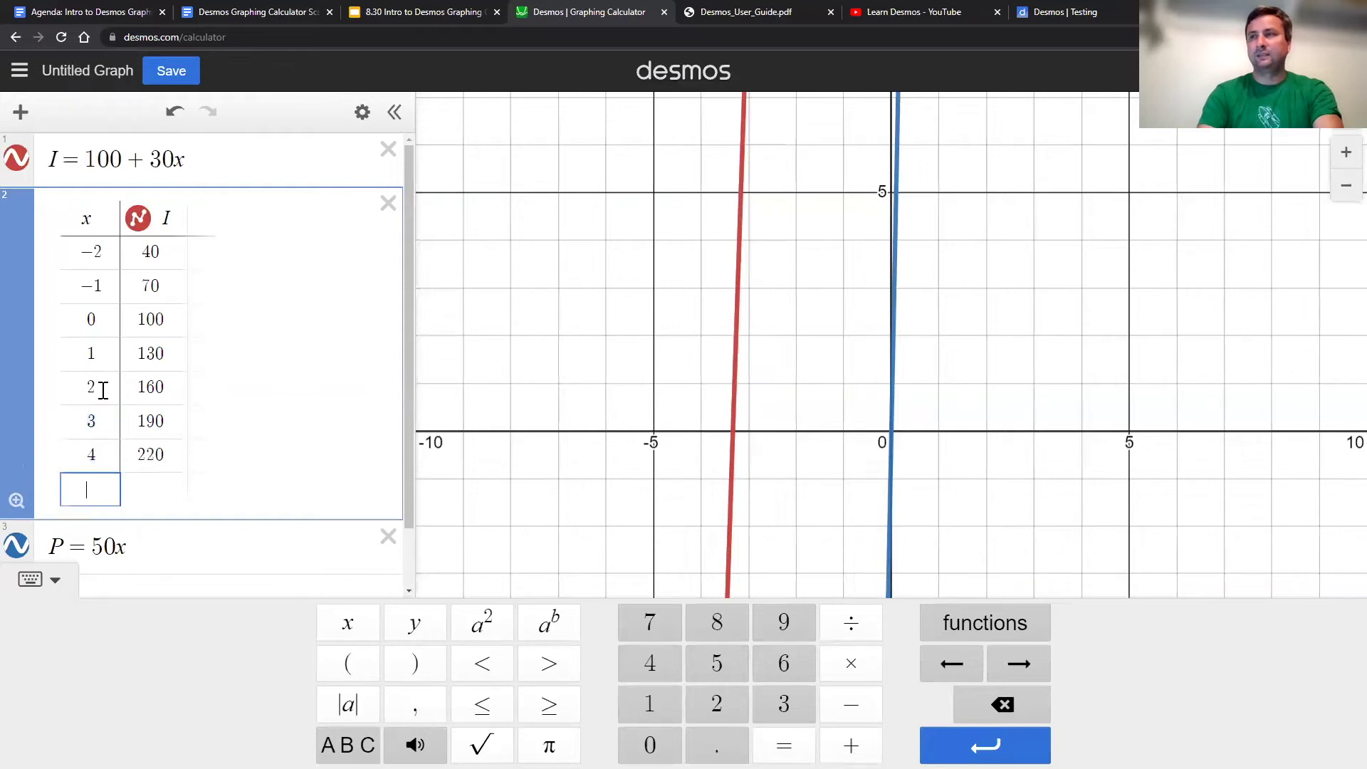
pyautogui.write('12')
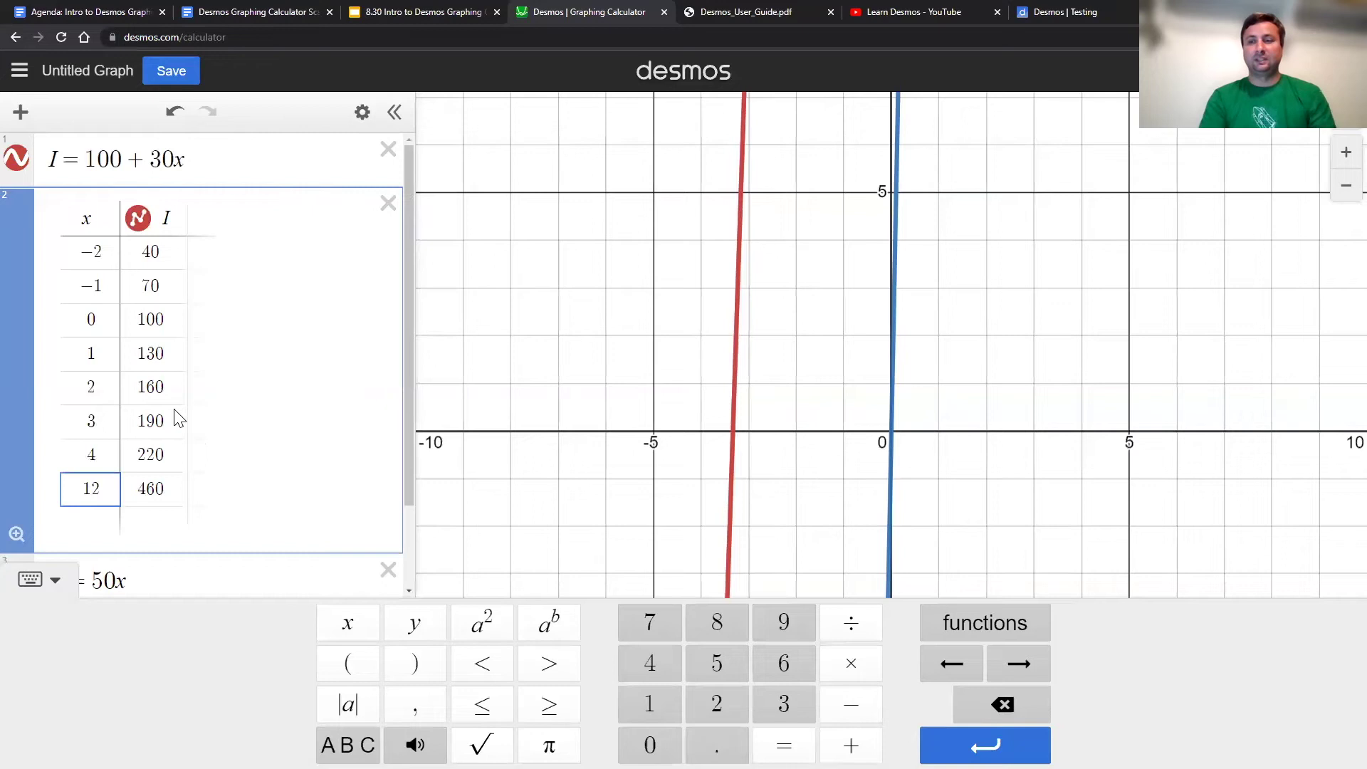
# Step: Delete the added rows from the table for I so that it ends at x = 2
pyautogui.press('BackSpace')
pyautogui.press('BackSpace')
pyautogui.press('BackSpace')
pyautogui.press('BackSpace')
pyautogui.press('BackSpace')
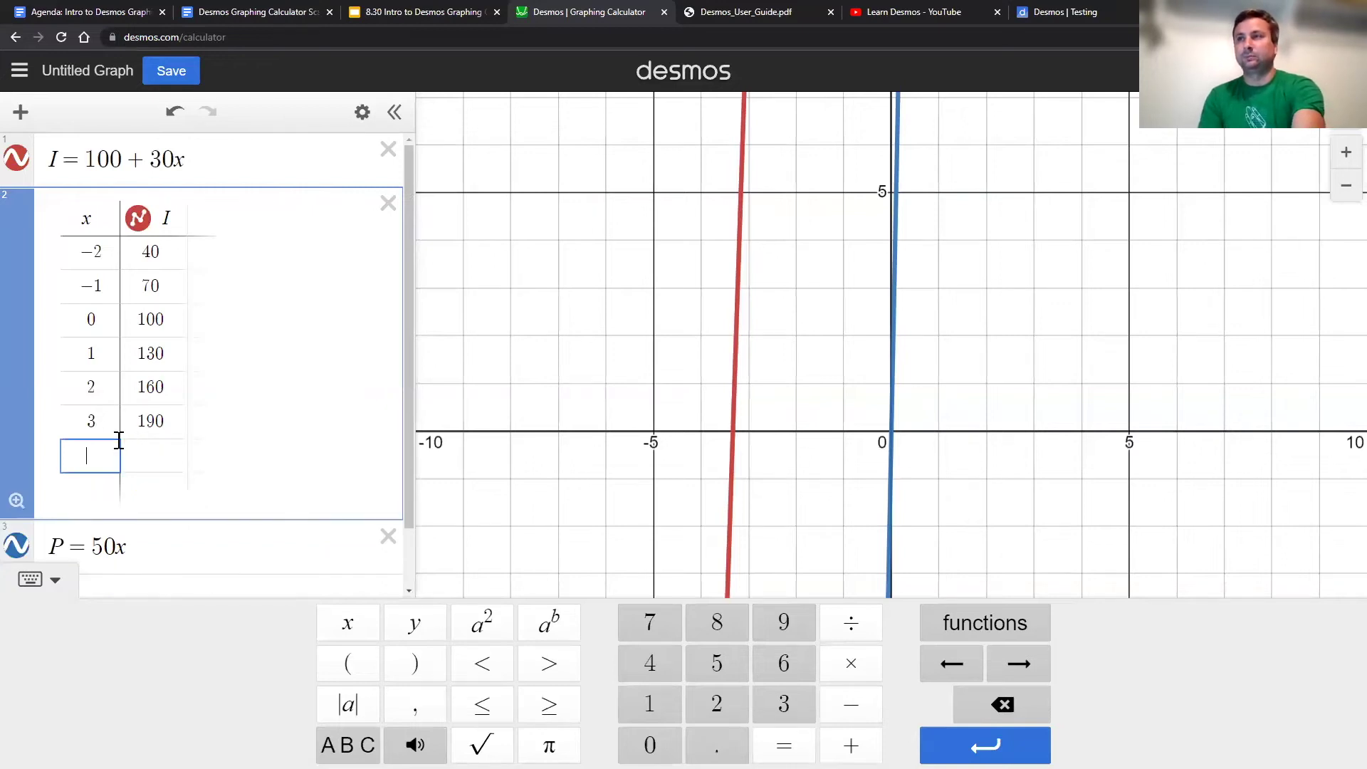
pyautogui.press('BackSpace')
pyautogui.press('BackSpace')
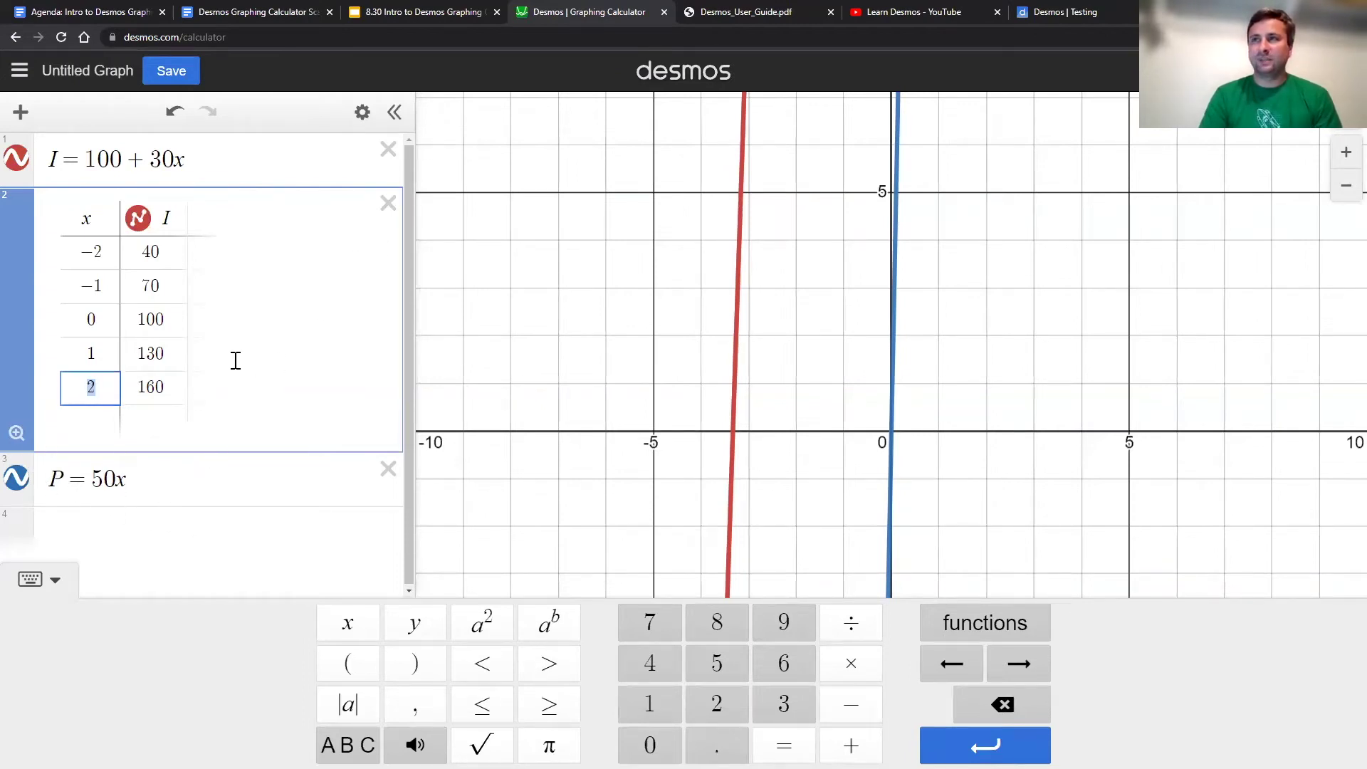
# Step: Create a table of values from P = 50x and fit the graph view to the table's points
pyautogui.click(362, 114)
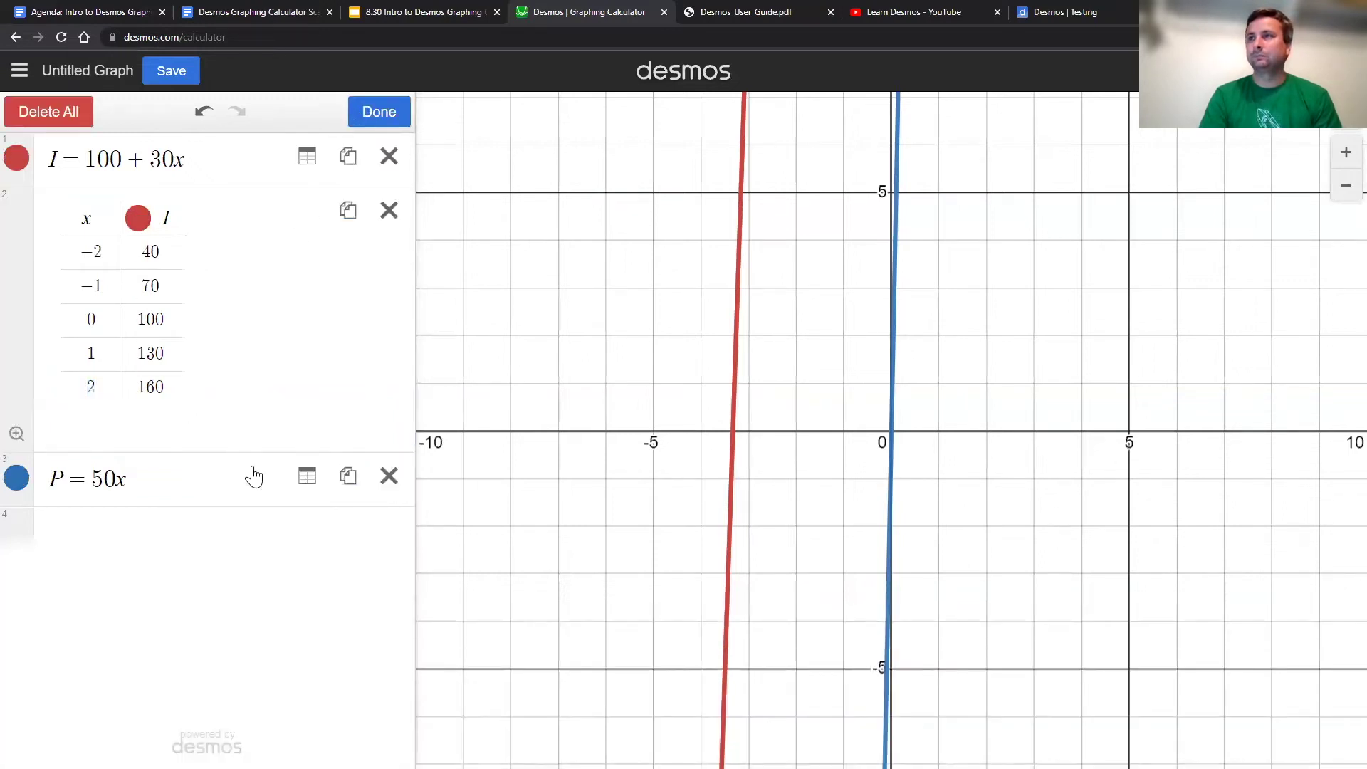
pyautogui.click(307, 486)
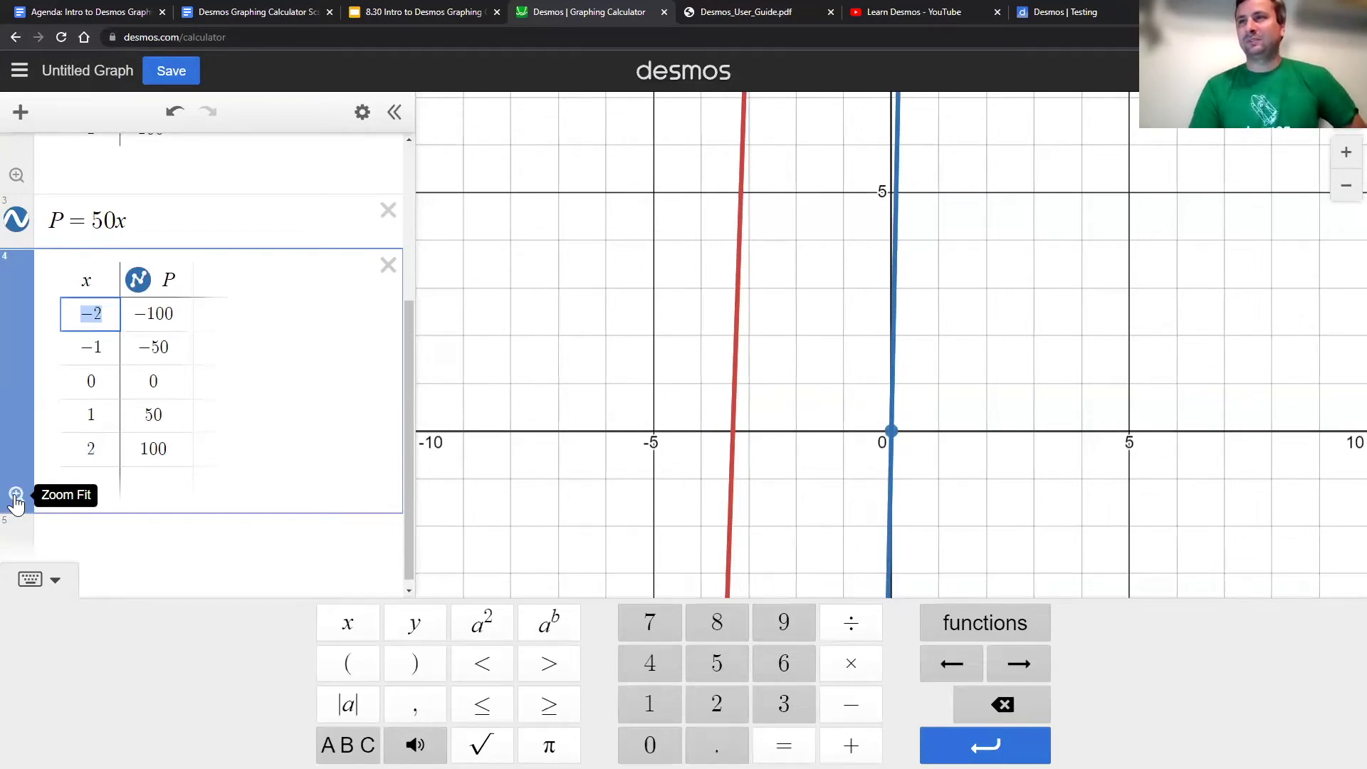
pyautogui.click(13, 498)
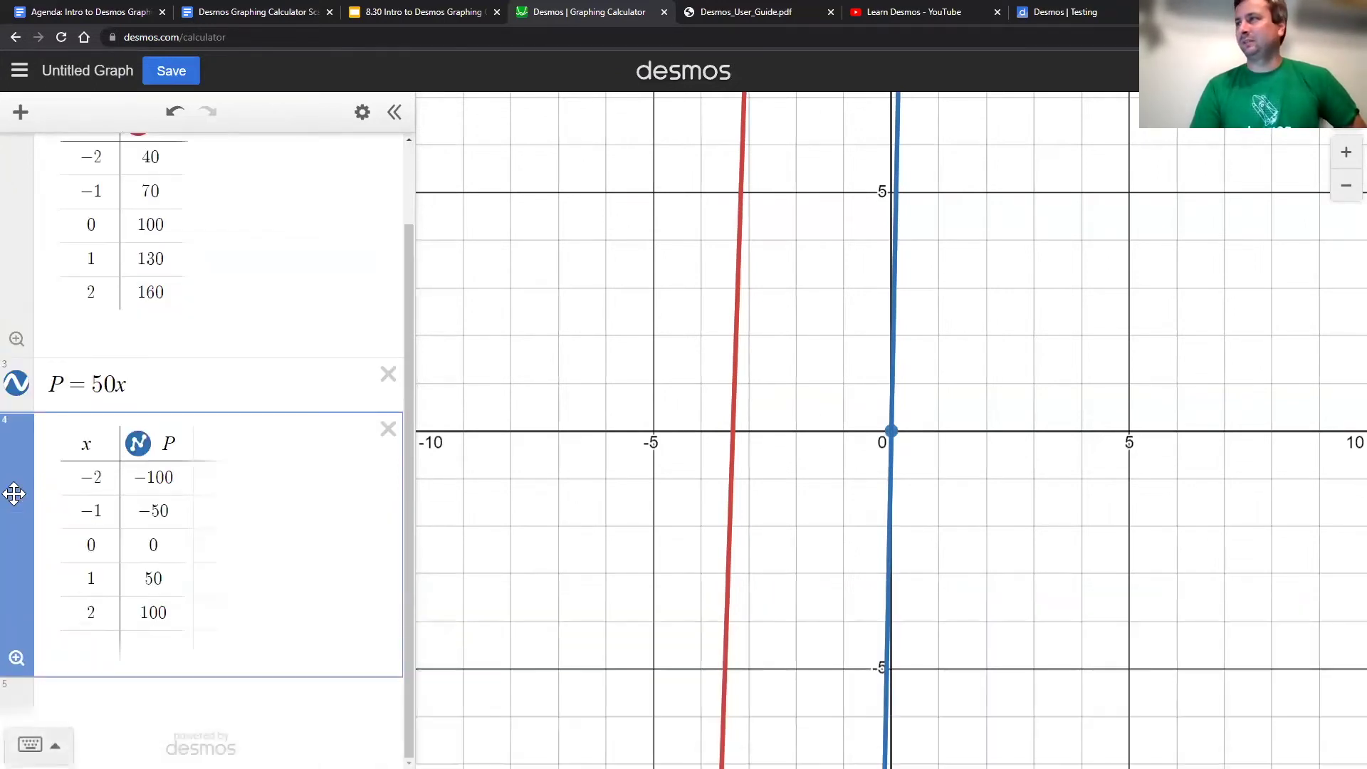
pyautogui.click(16, 659)
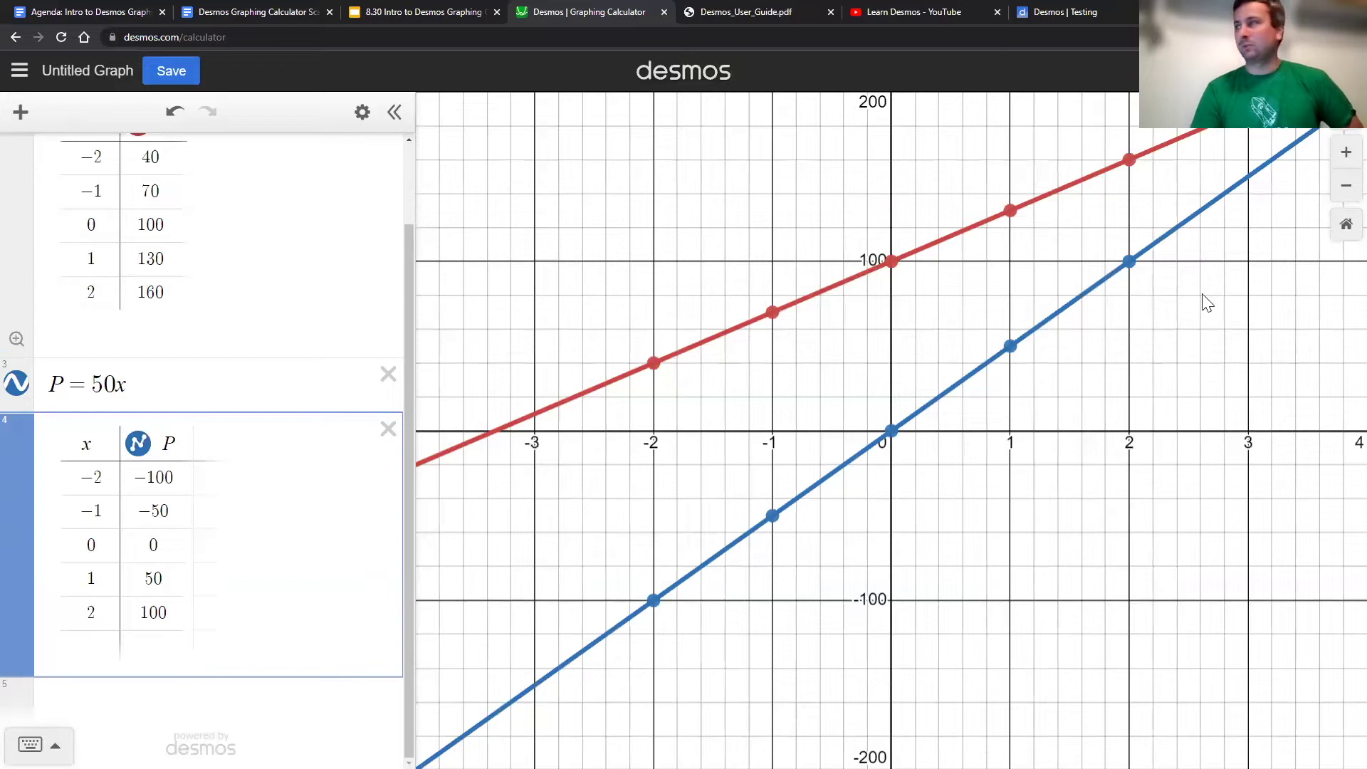
# Step: Shift the graph view to the first quadrant to bring the intersection of the two lines into view
pyautogui.moveTo(1039, 265); pyautogui.dragTo(682, 513)
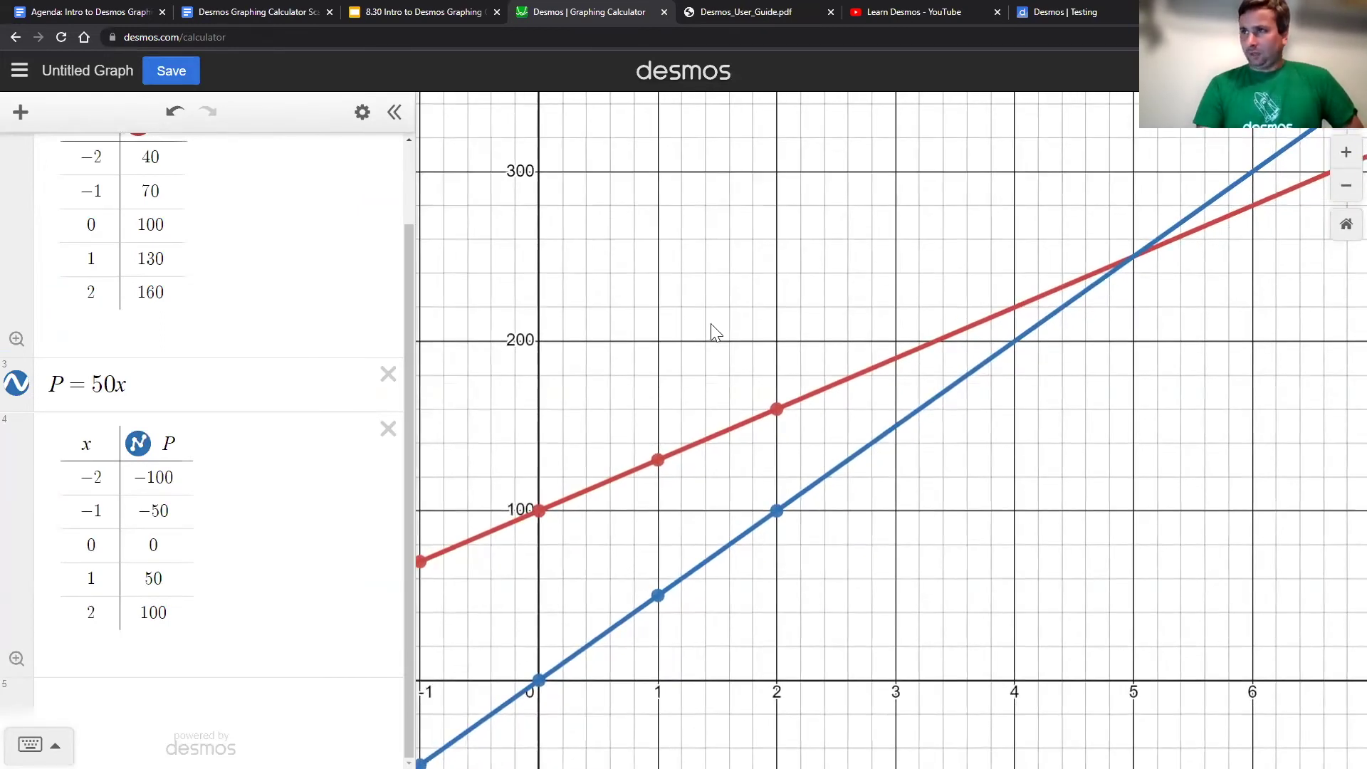
pyautogui.moveTo(803, 447)
pyautogui.mouseDown()
pyautogui.moveTo(905, 365)
pyautogui.moveTo(785, 457)
pyautogui.mouseUp()
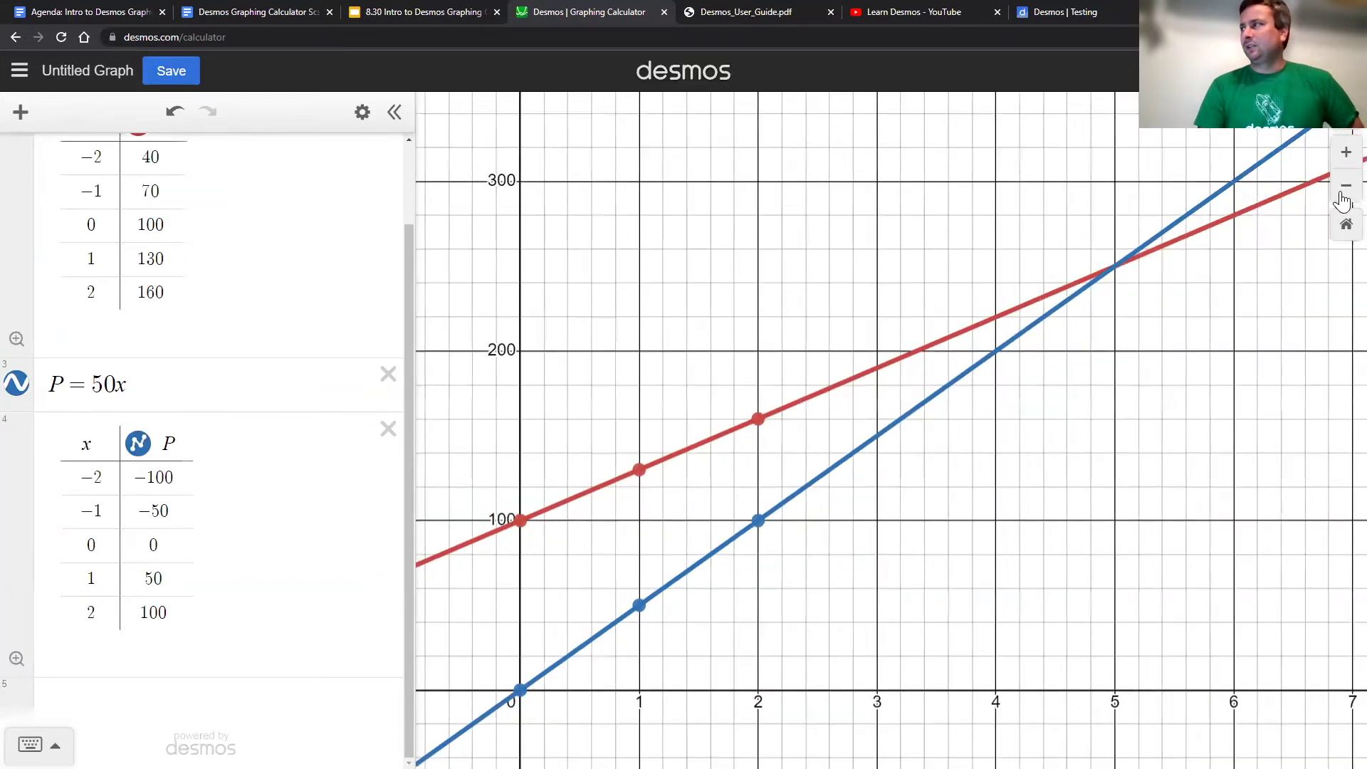
pyautogui.click(1346, 152)
pyautogui.click(1343, 184)
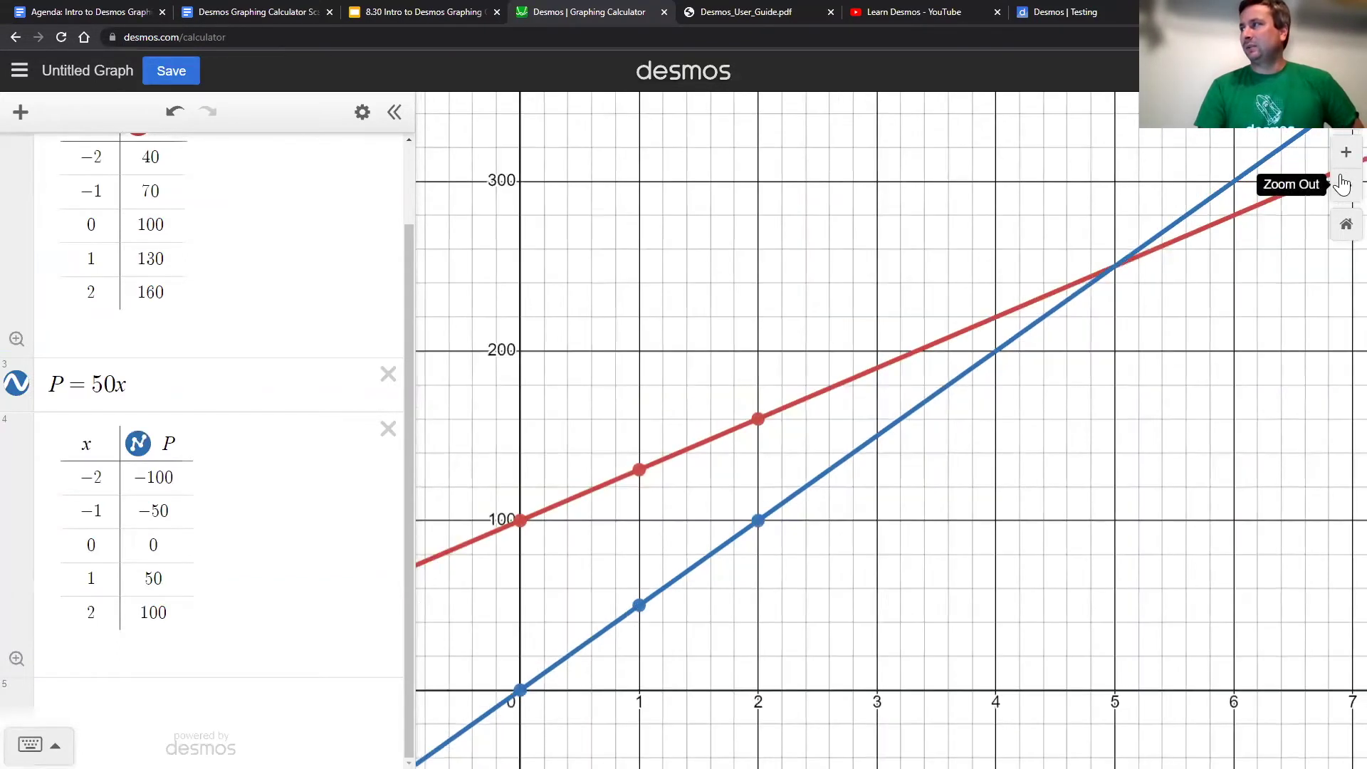
# Step: Label the x-axis "time (months)" and the y-axis "cost (dollars)" in the graph settings
pyautogui.click(1346, 116)
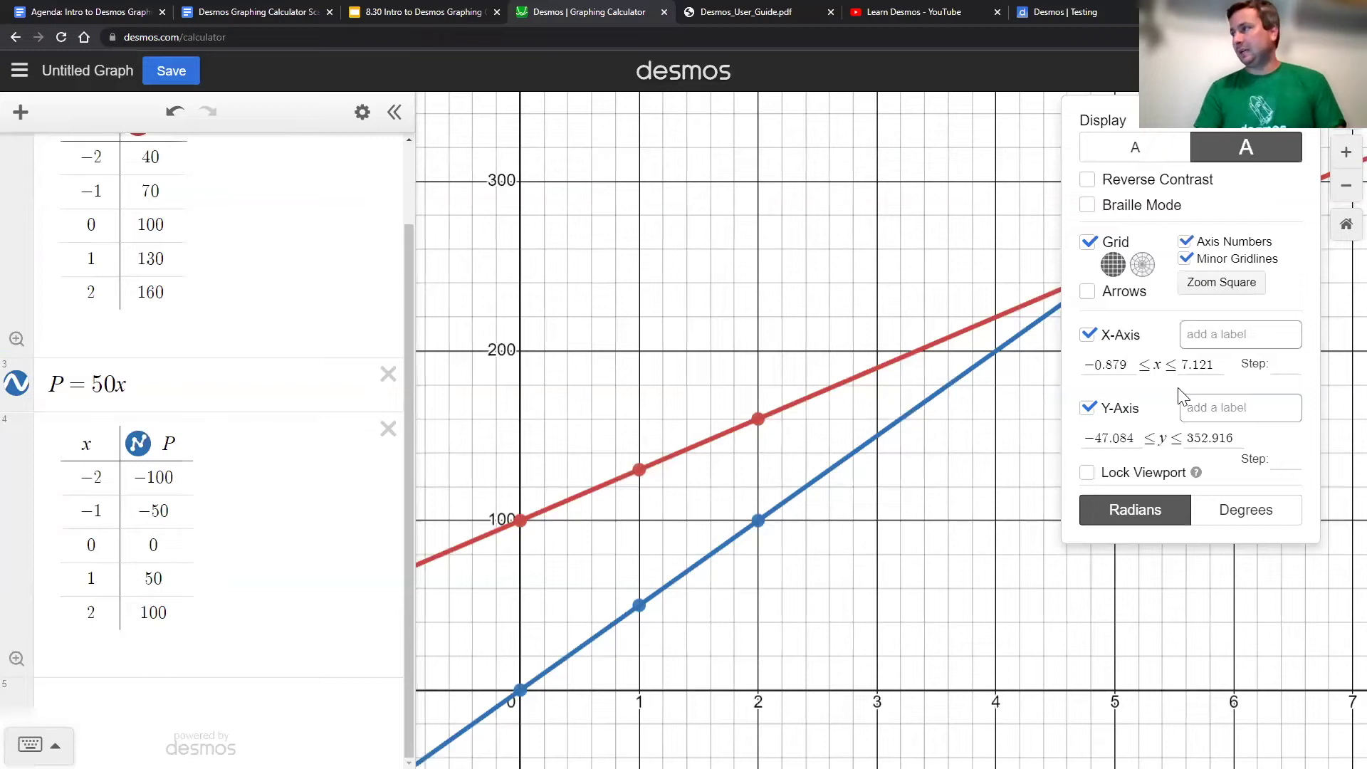
pyautogui.click(1212, 337)
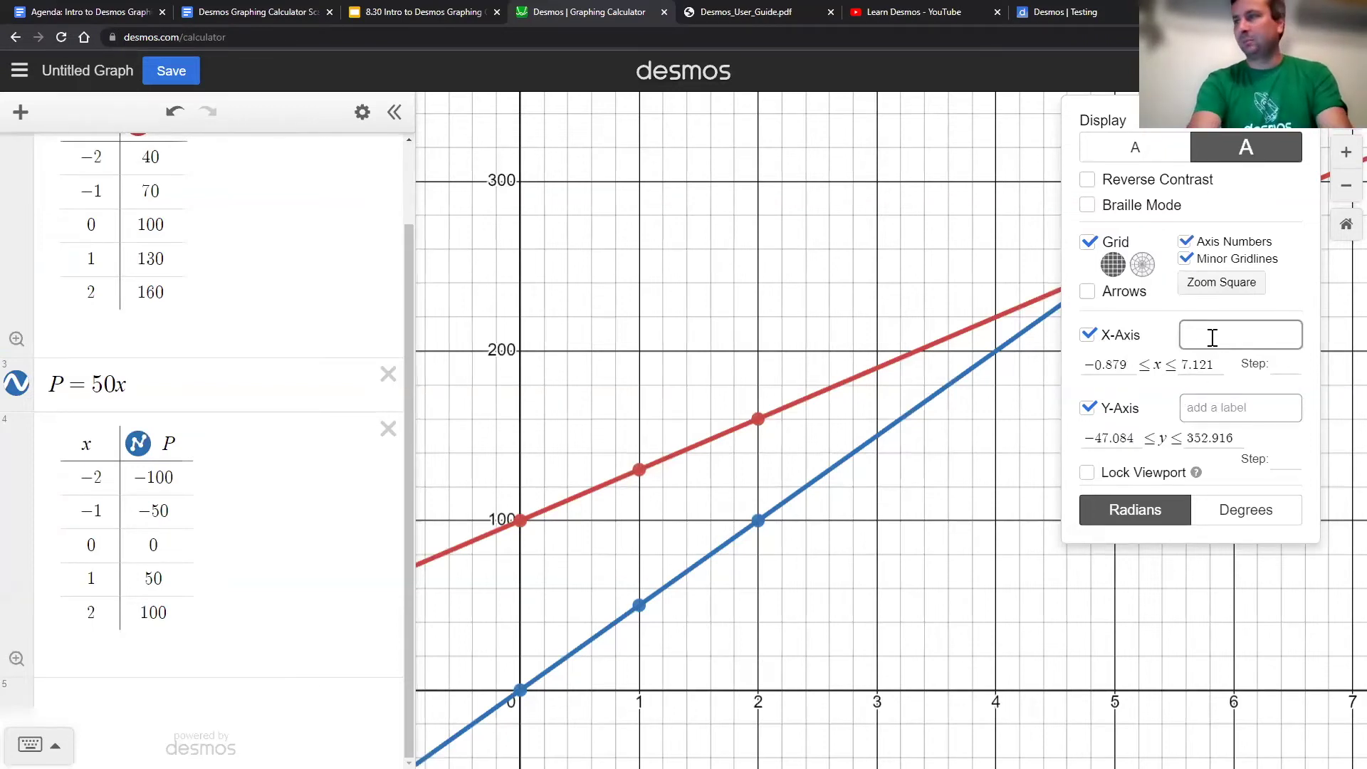
pyautogui.write('time')
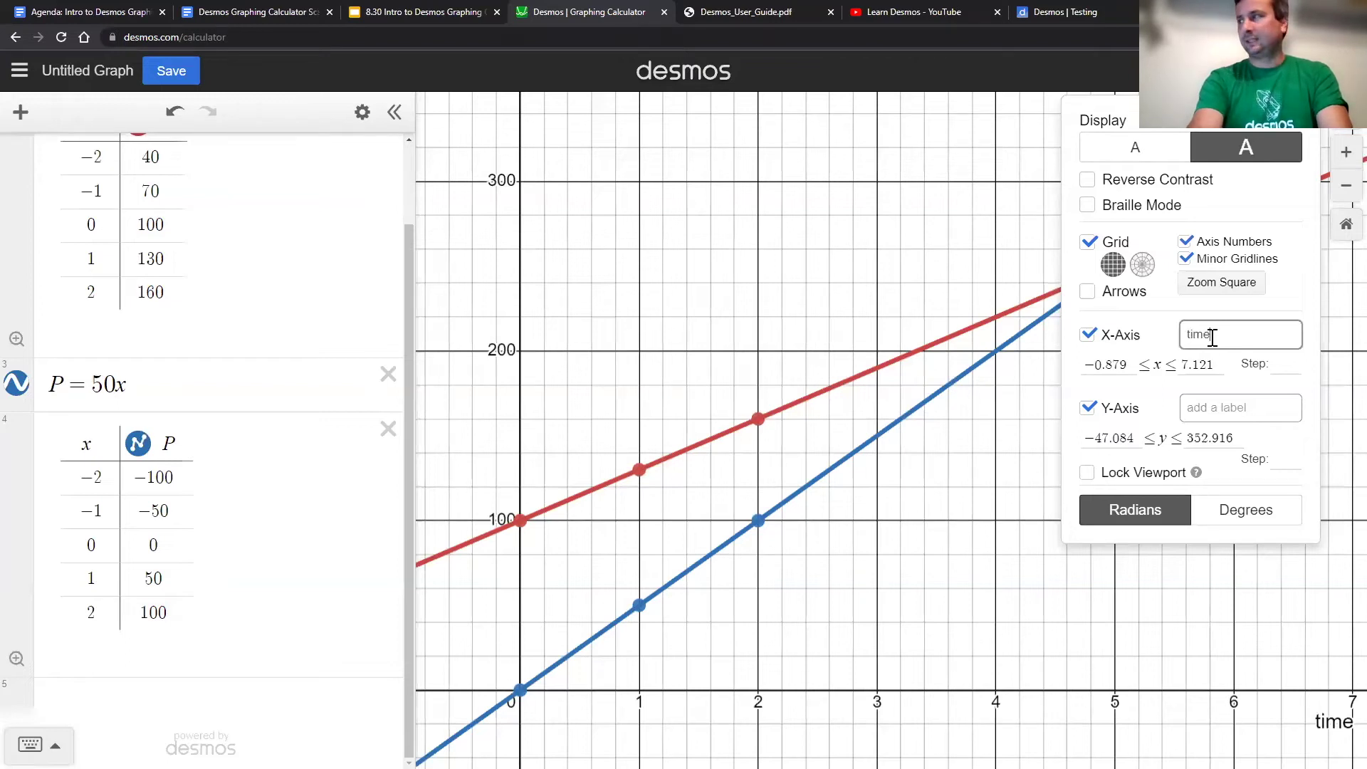
pyautogui.write(' (months)')
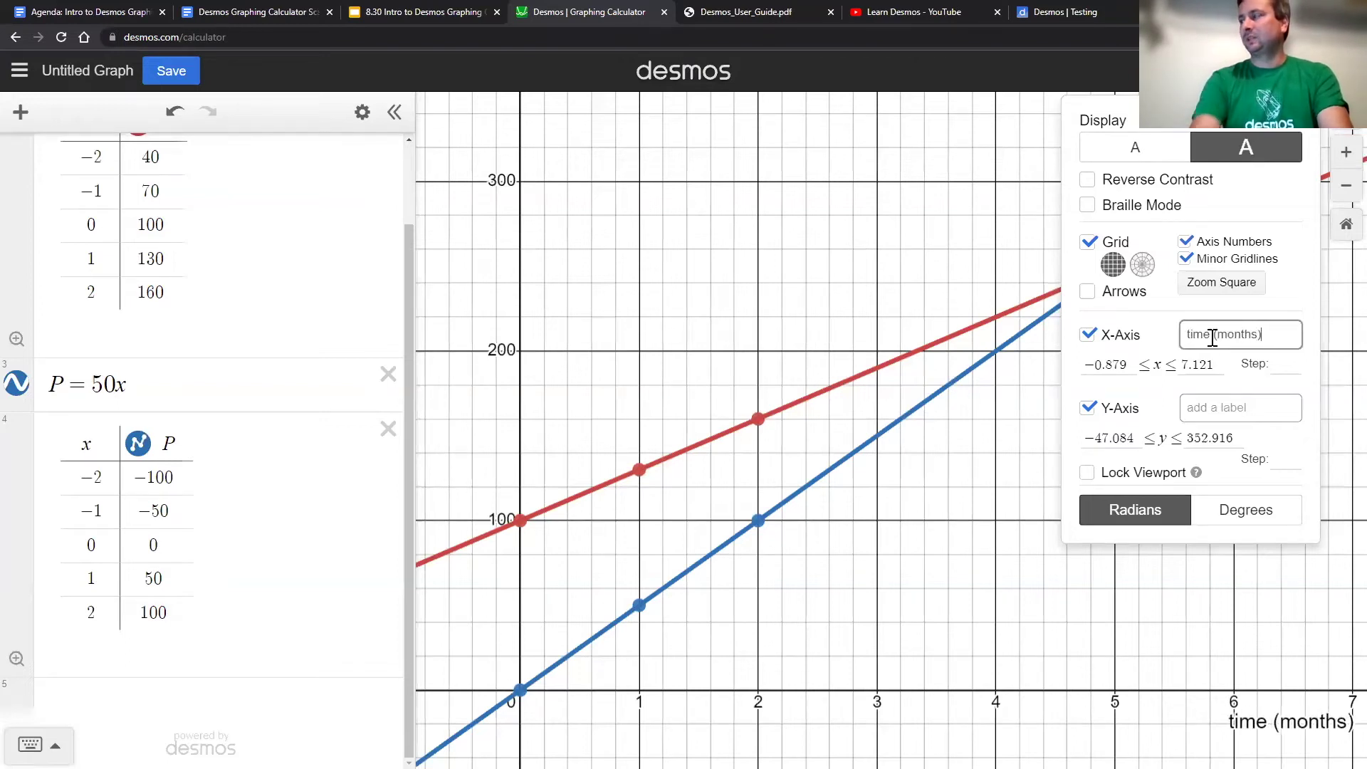
pyautogui.click(1208, 406)
pyautogui.write('cost (dollars)')
pyautogui.click(810, 269)
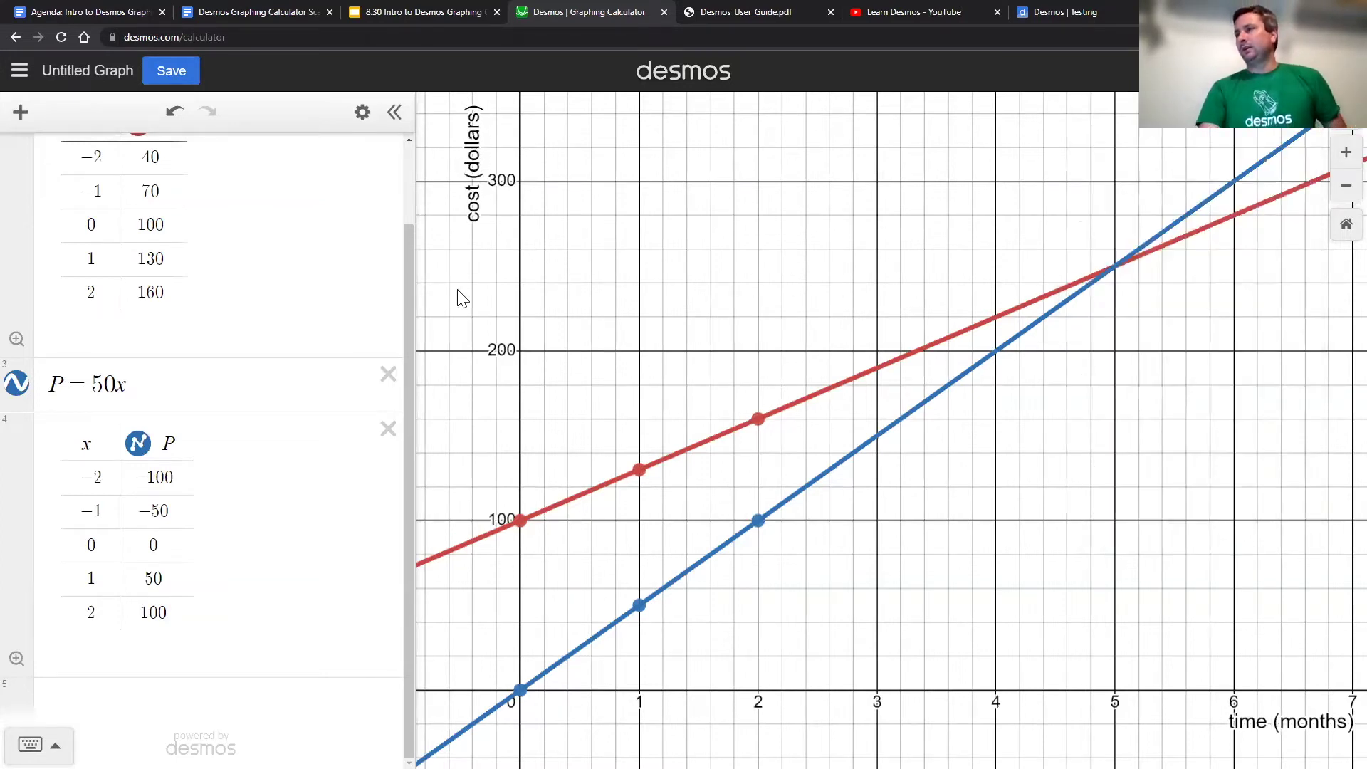
# Step: Show the coordinates of the point where the two cost lines intersect
pyautogui.moveTo(409, 349); pyautogui.dragTo(404, 261)
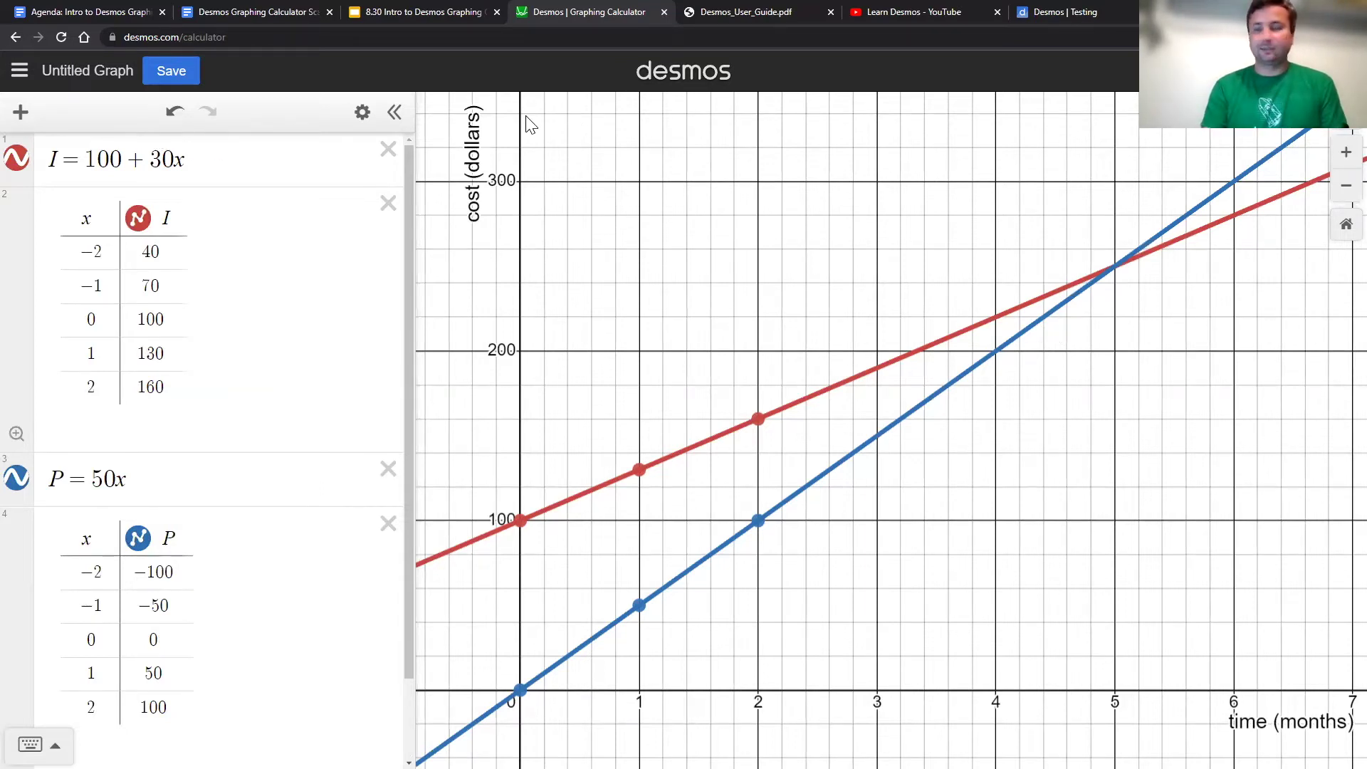
pyautogui.click(1115, 266)
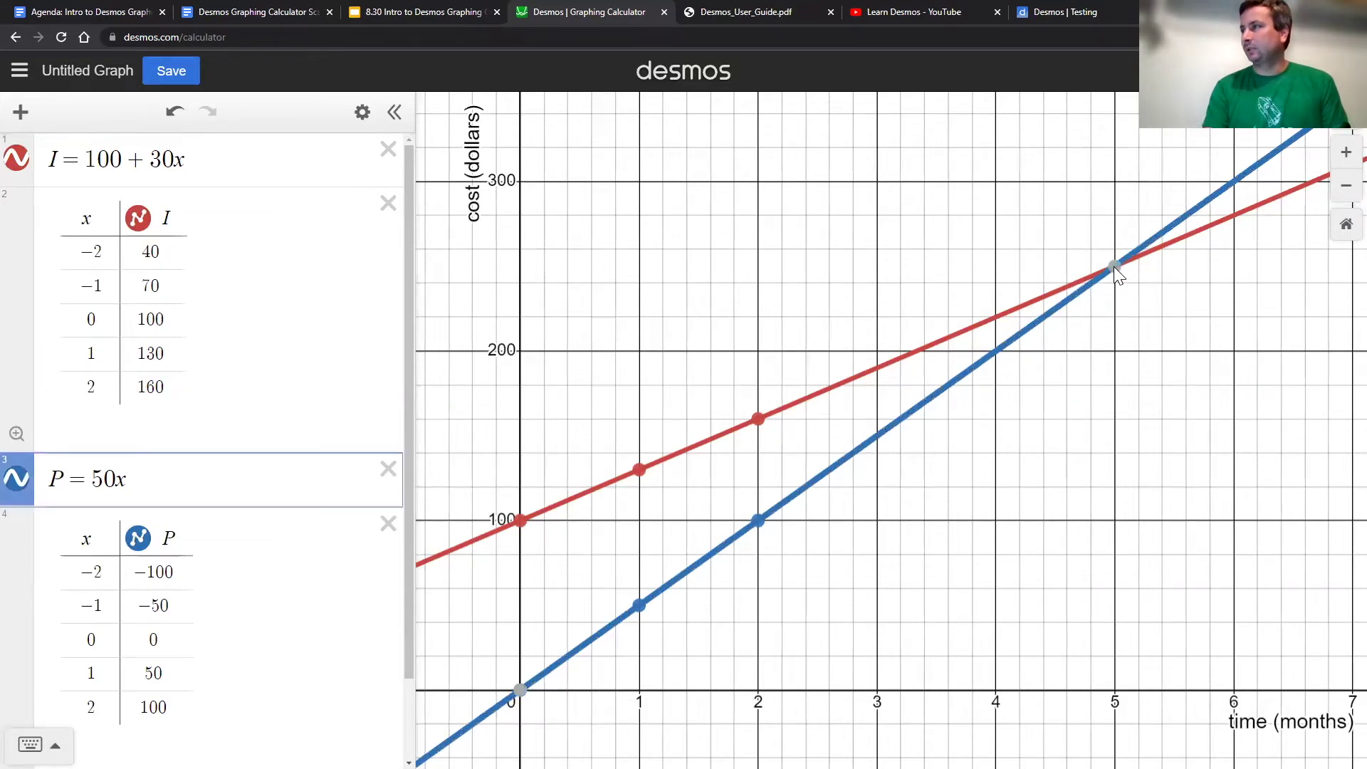
pyautogui.click(1114, 267)
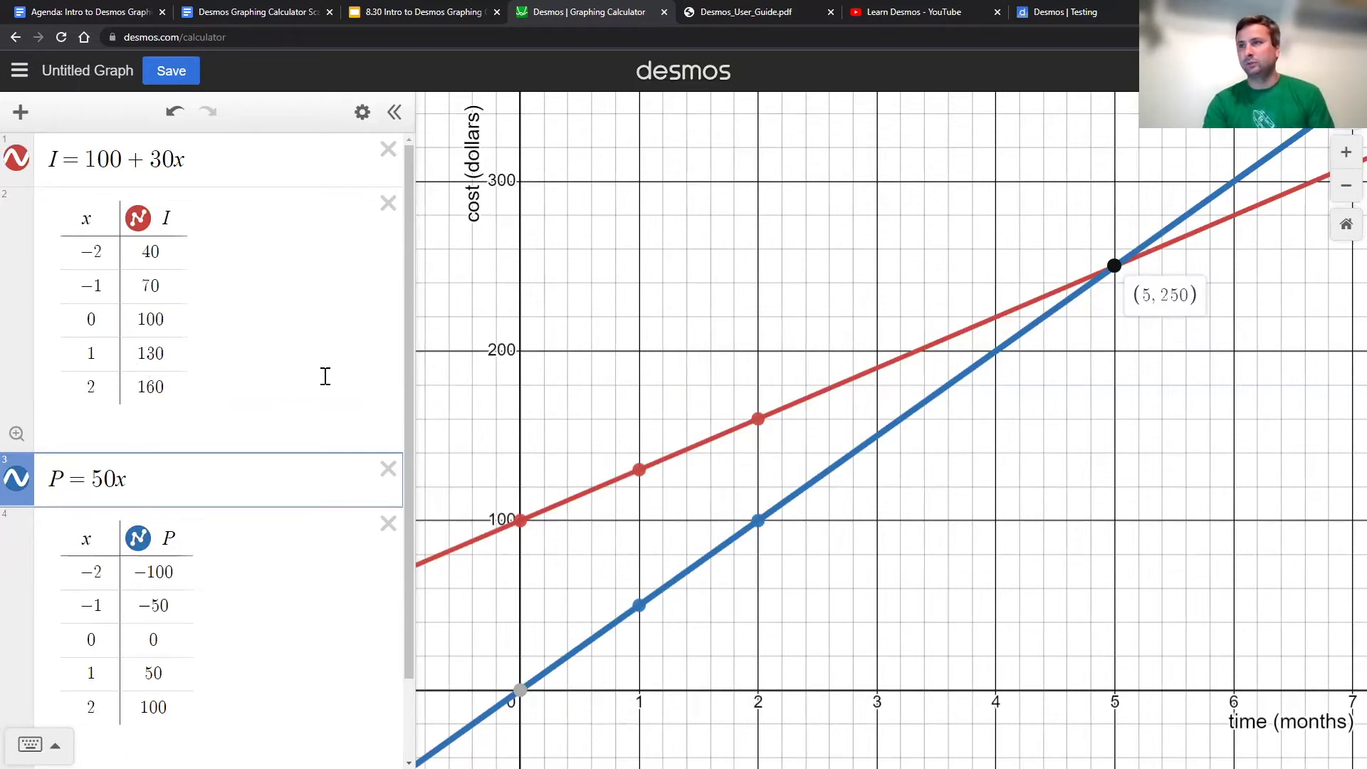
pyautogui.scroll(-1, 143, 439)
pyautogui.scroll(-1, 143, 439)
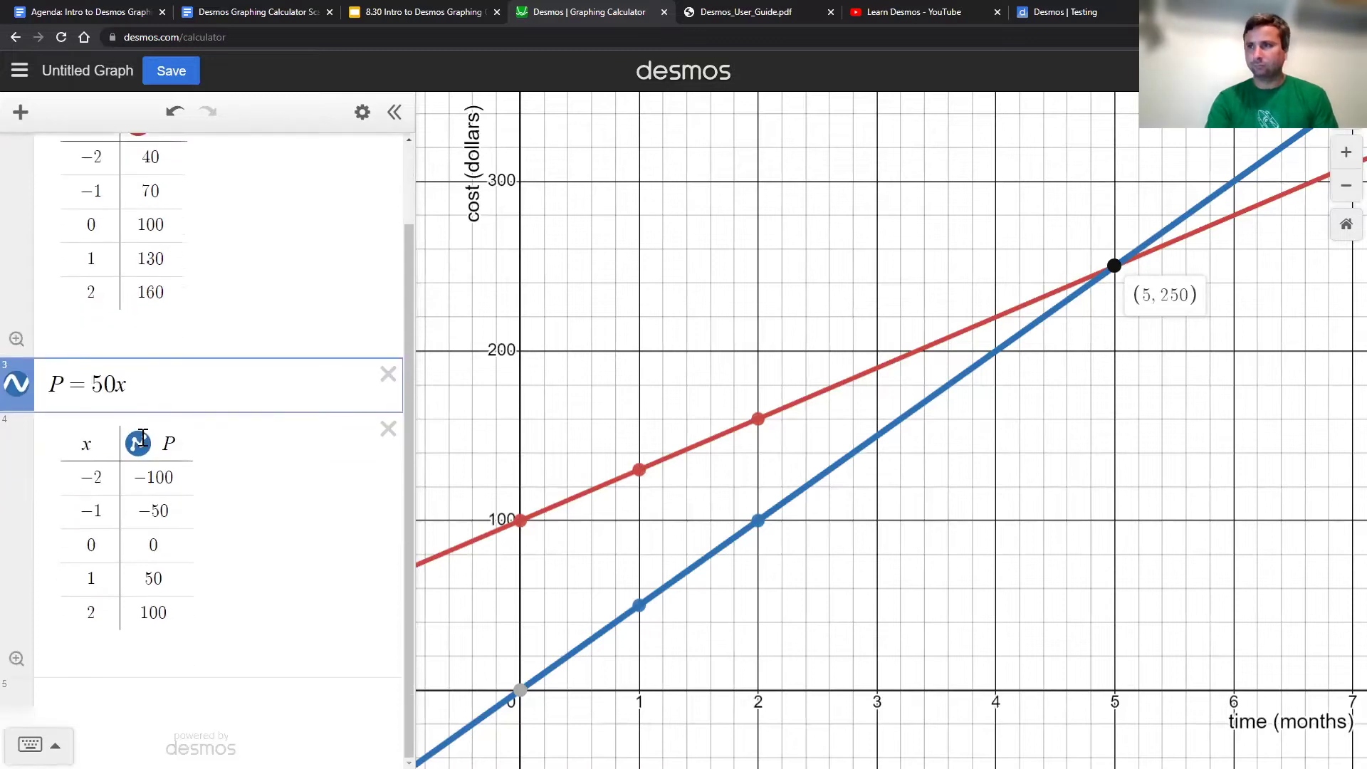
pyautogui.click(101, 698)
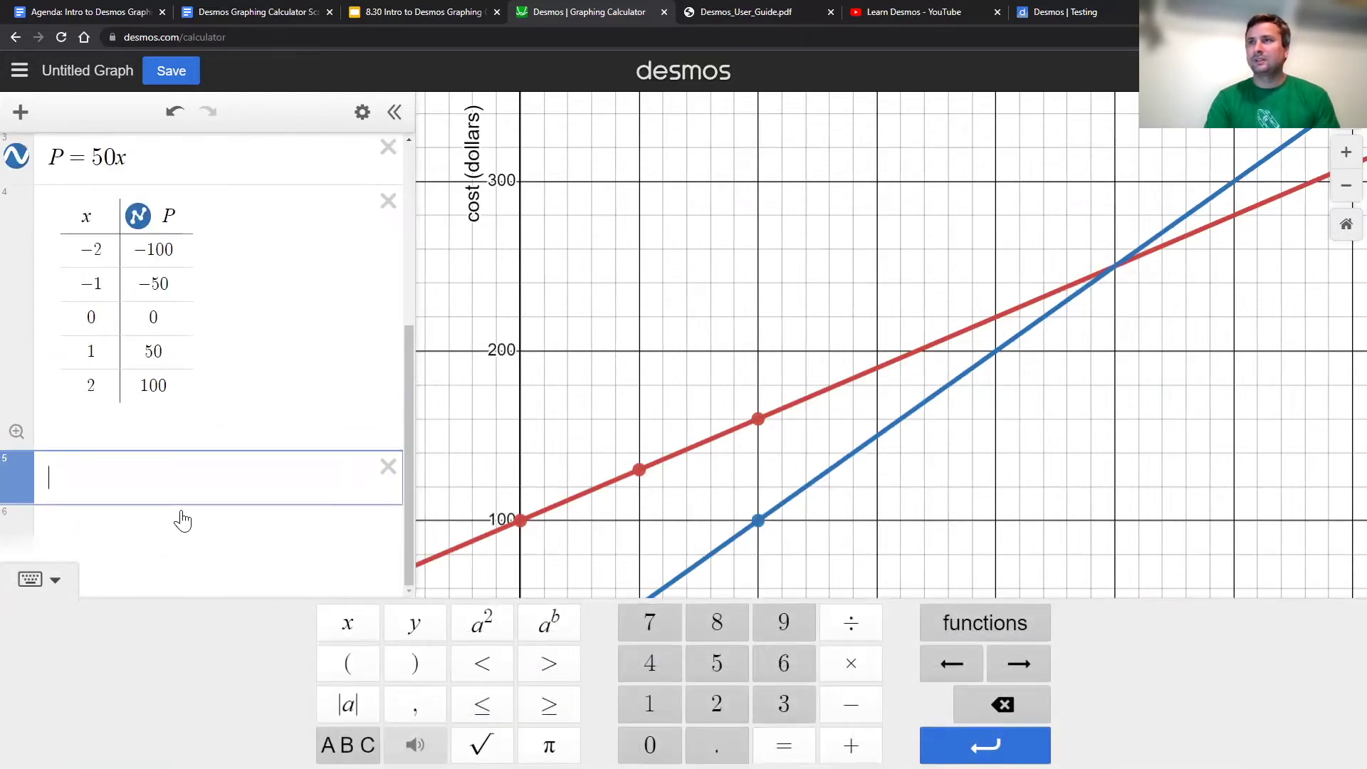
pyautogui.write('d(x) =')
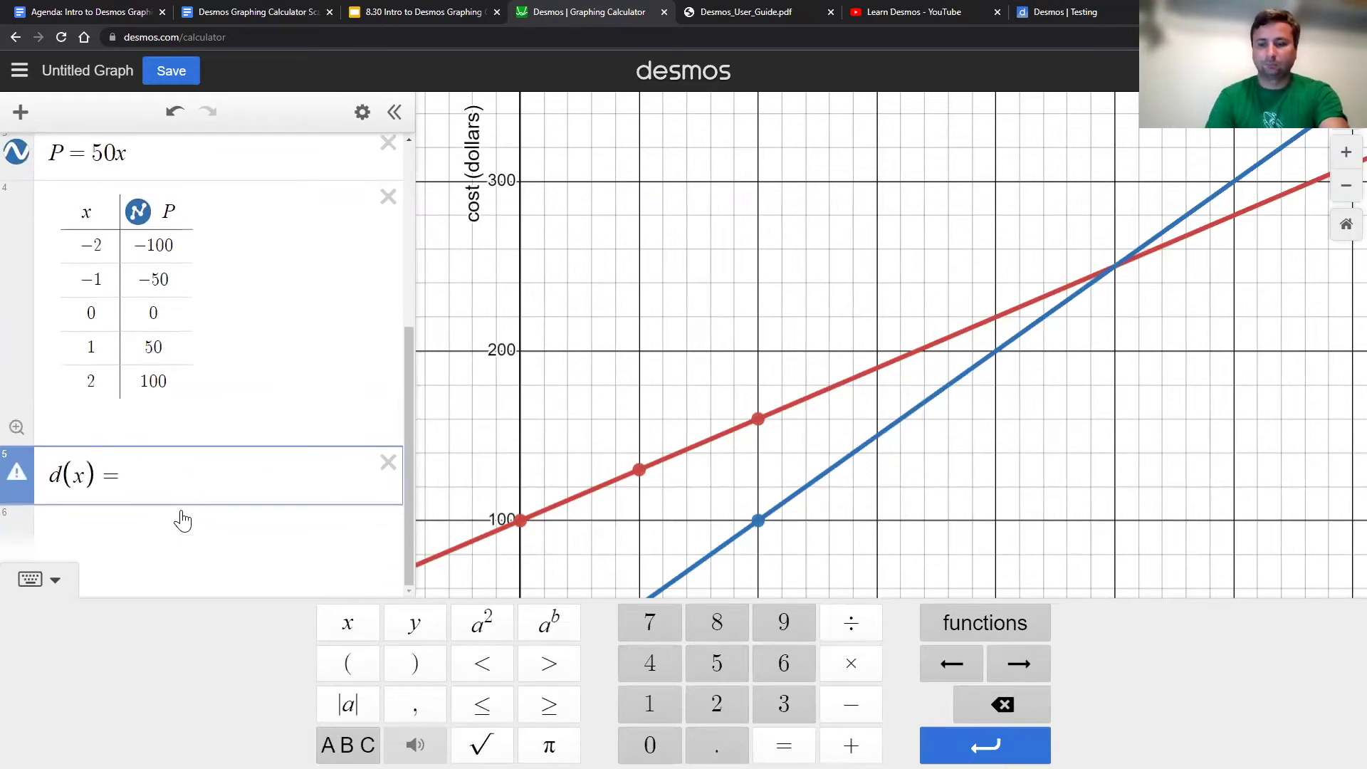
pyautogui.press('BackSpace')
pyautogui.press('BackSpace')
pyautogui.press('BackSpace')
pyautogui.press('BackSpace')
pyautogui.press('BackSpace')
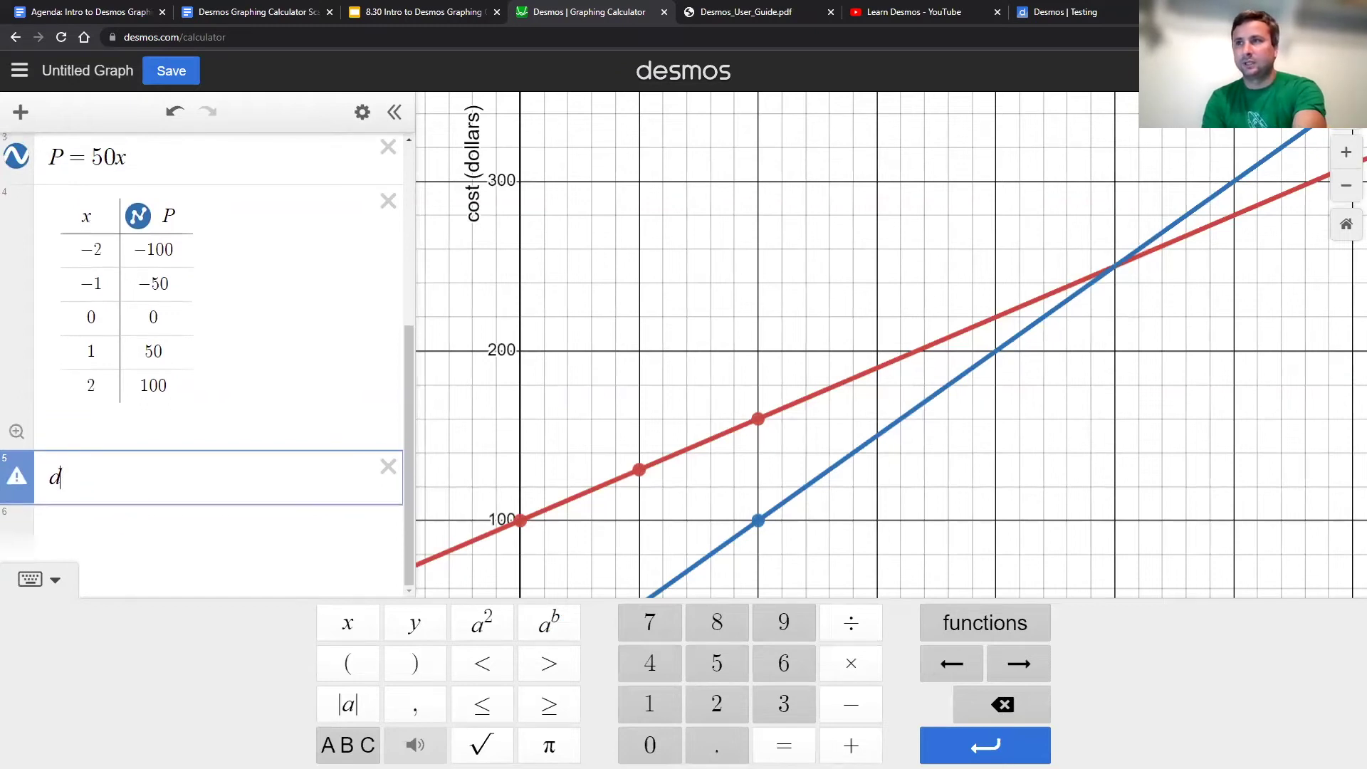
# Step: Rewrite both equations in function notation as I(x) = 100 + 30x and P(x) = 50x
pyautogui.scroll(3, 128, 272)
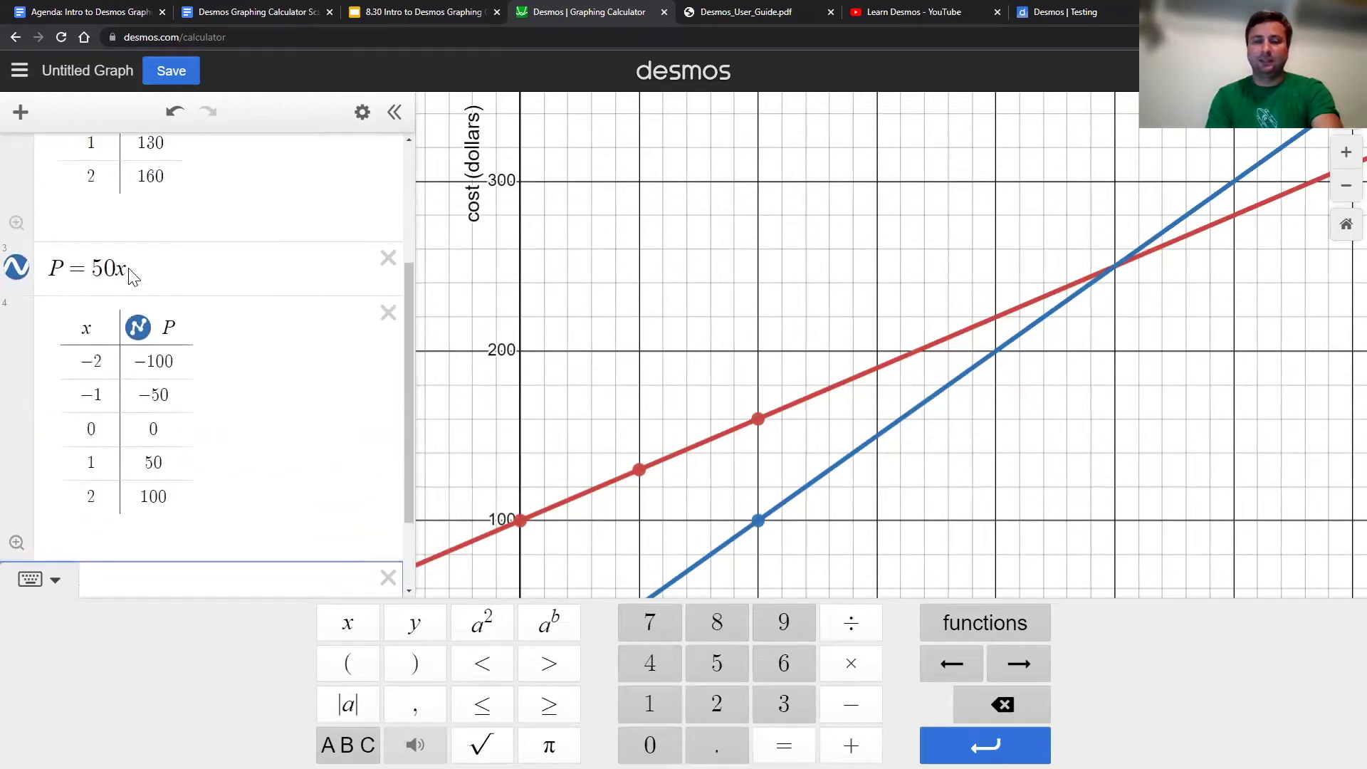
pyautogui.scroll(3, 73, 276)
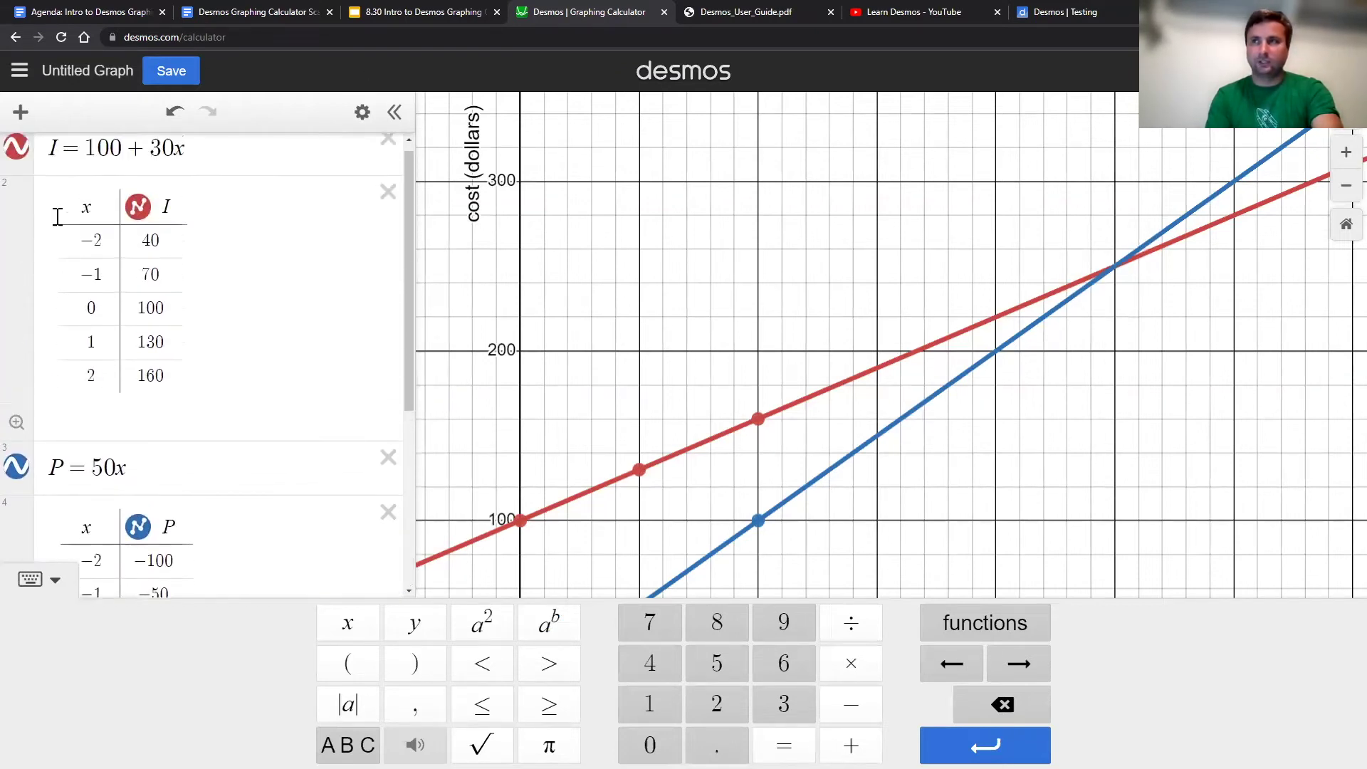
pyautogui.click(57, 163)
pyautogui.write('(x')
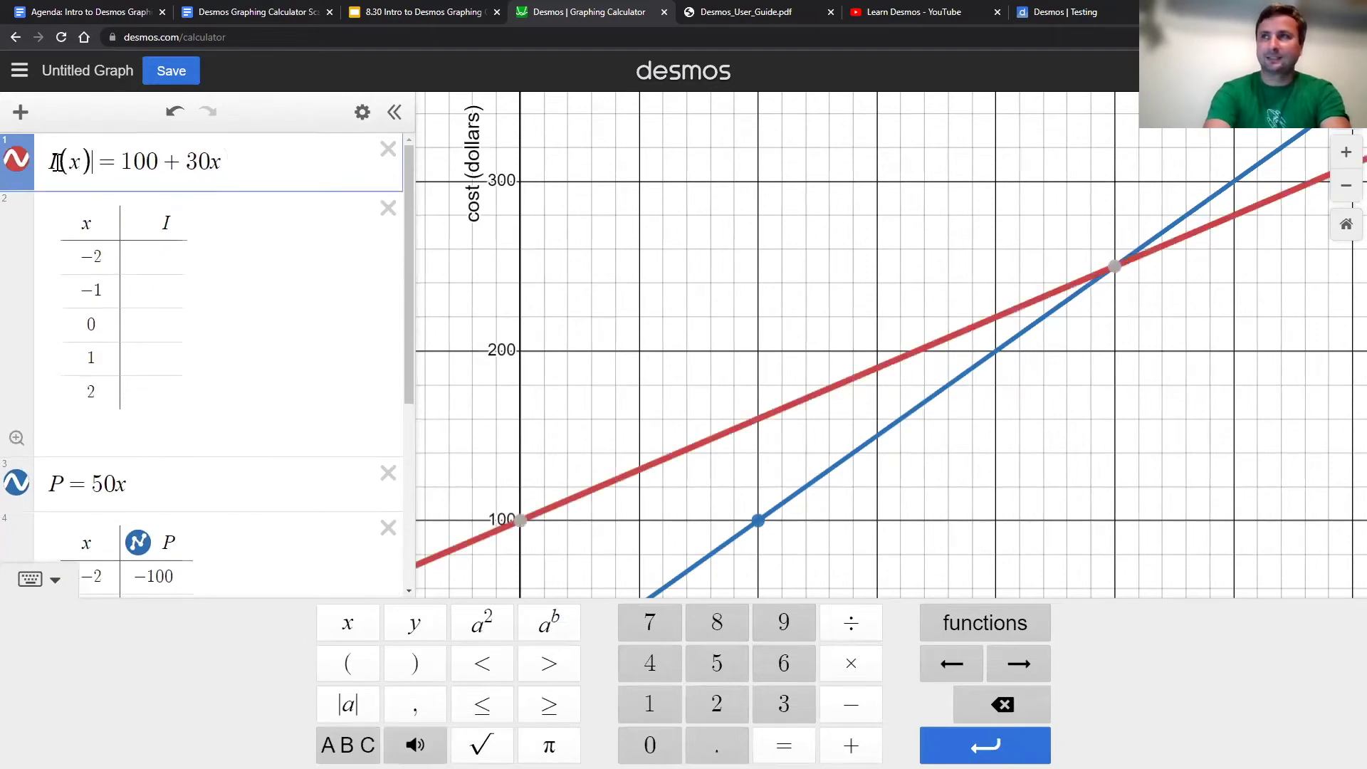
pyautogui.click(66, 487)
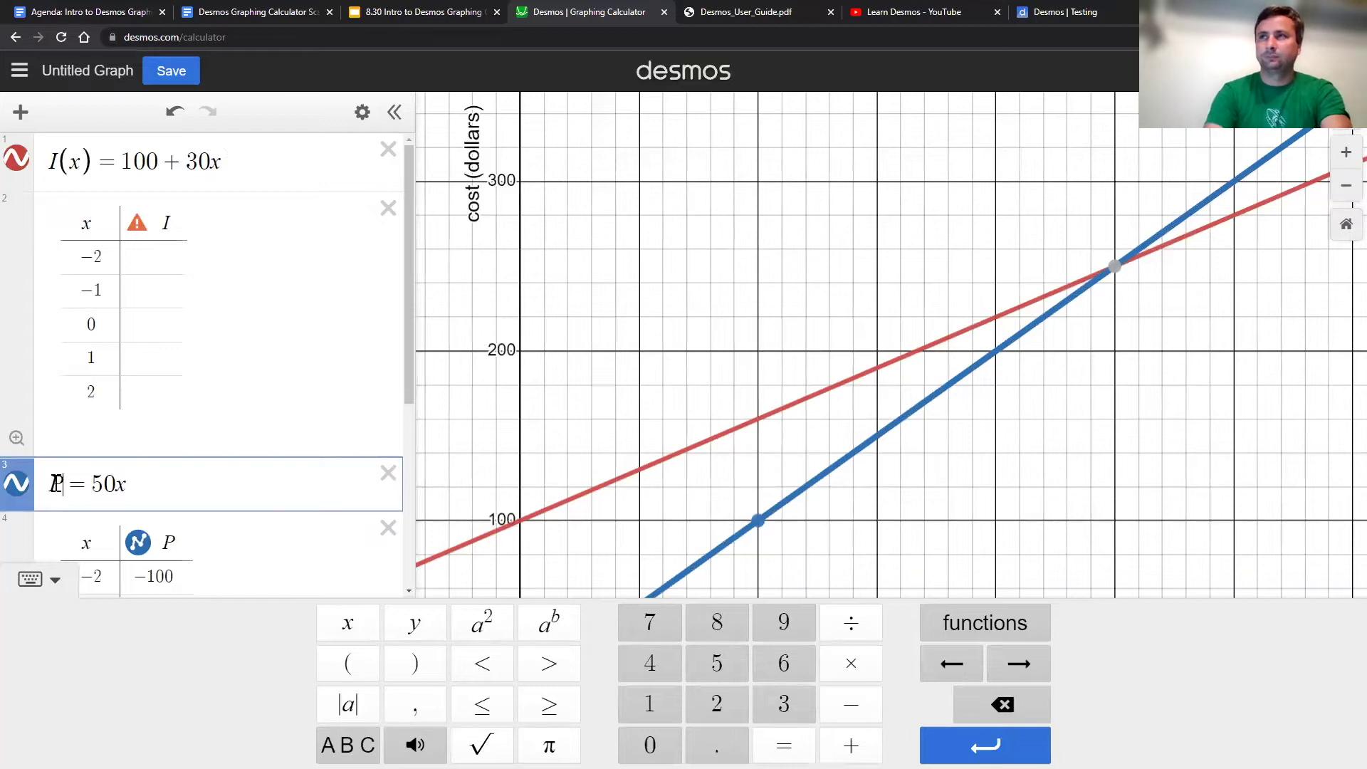
pyautogui.write('(x')
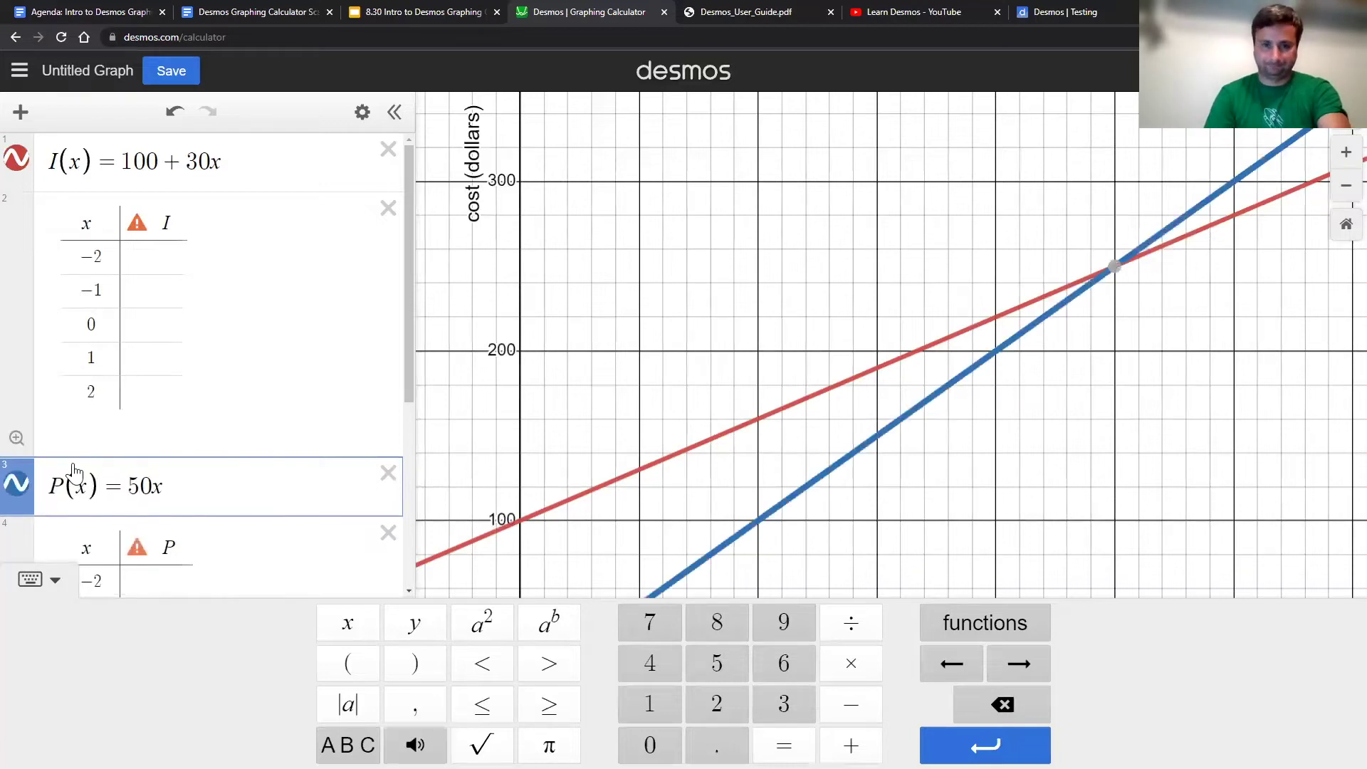
# Step: Delete both tables and define the difference function d(x) = I(x) − P(x) below the two cost functions
pyautogui.click(388, 209)
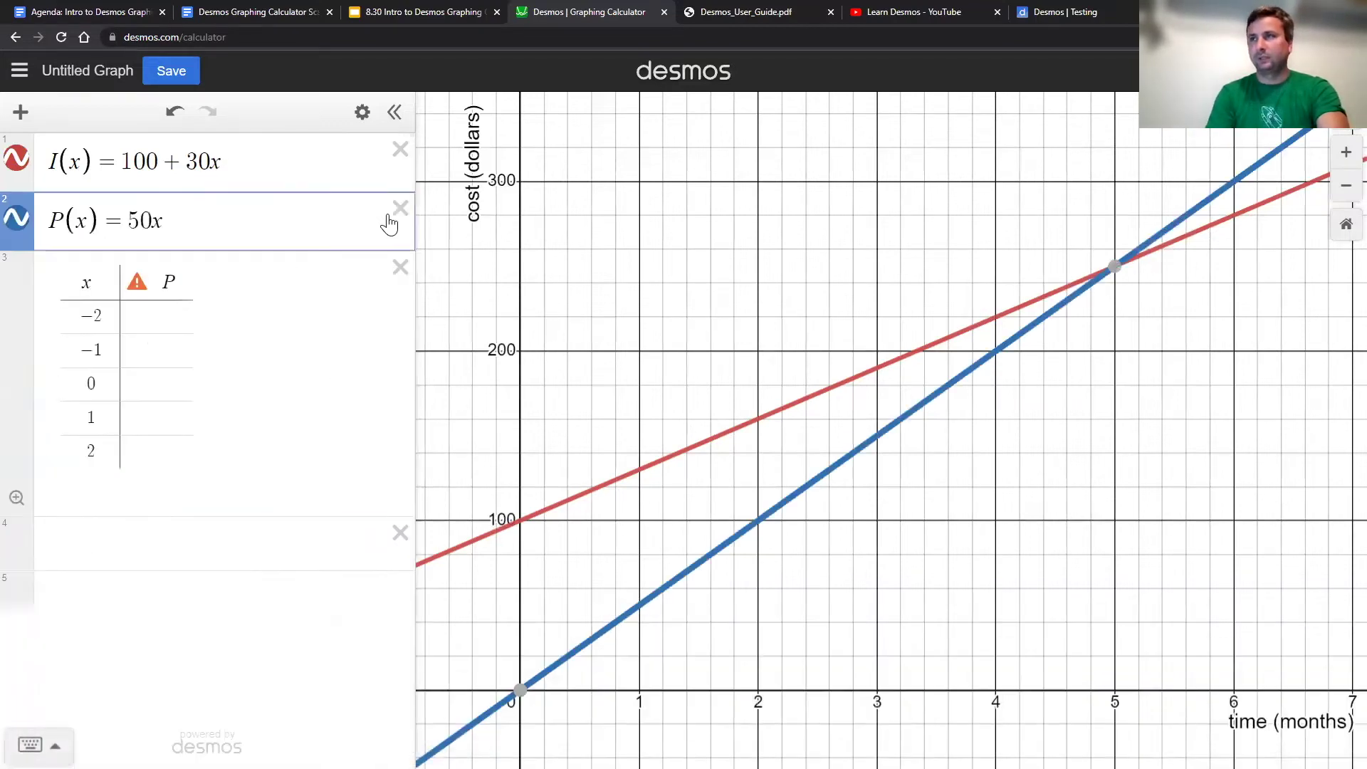
pyautogui.click(400, 268)
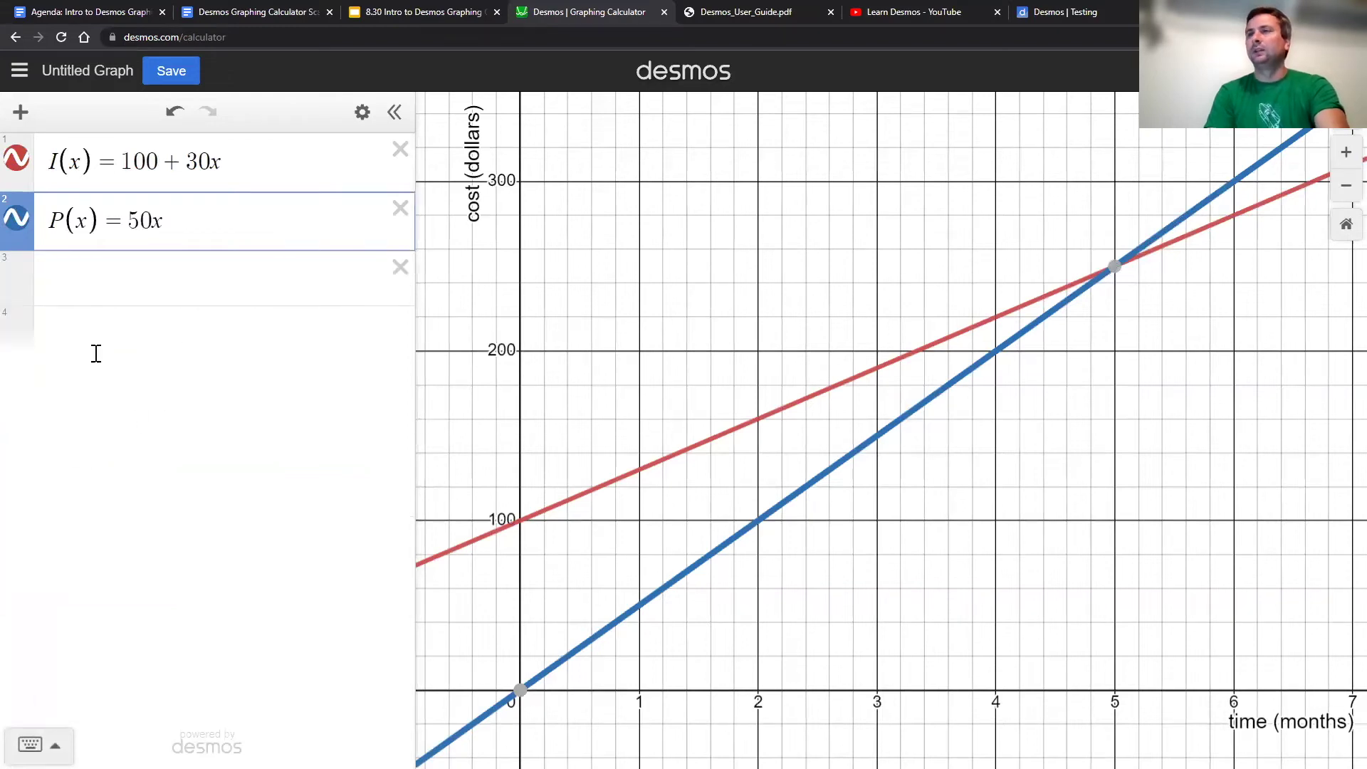
pyautogui.click(95, 266)
pyautogui.write('d(x)=')
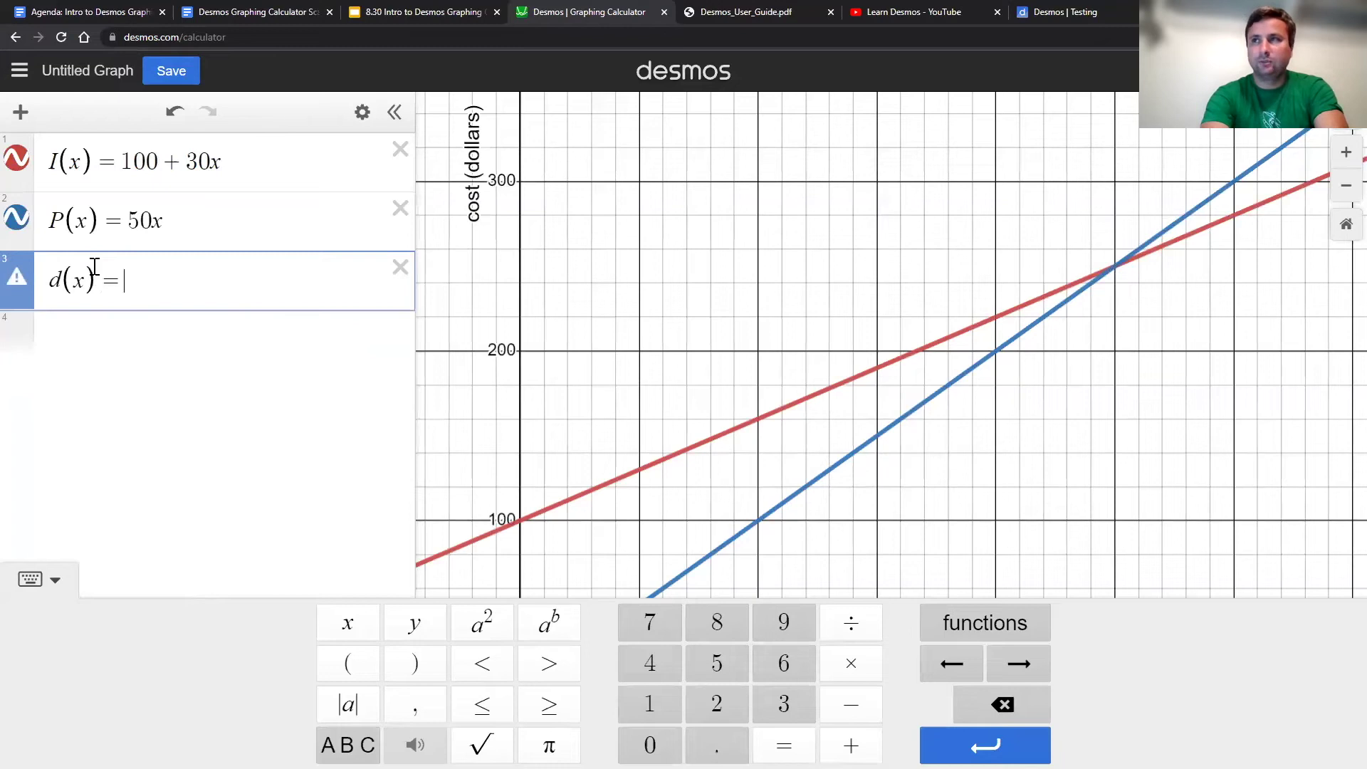
pyautogui.write('(')
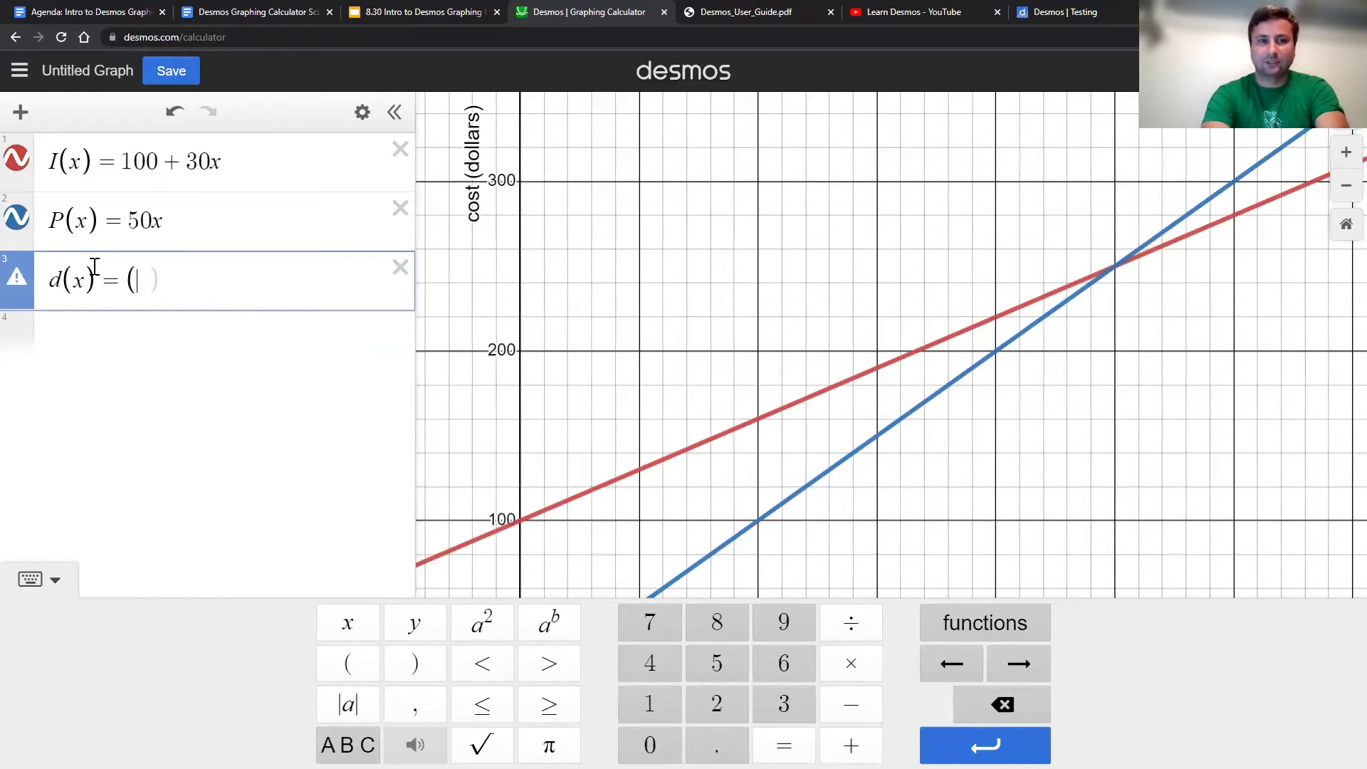
pyautogui.press('BackSpace')
pyautogui.write('I(x)')
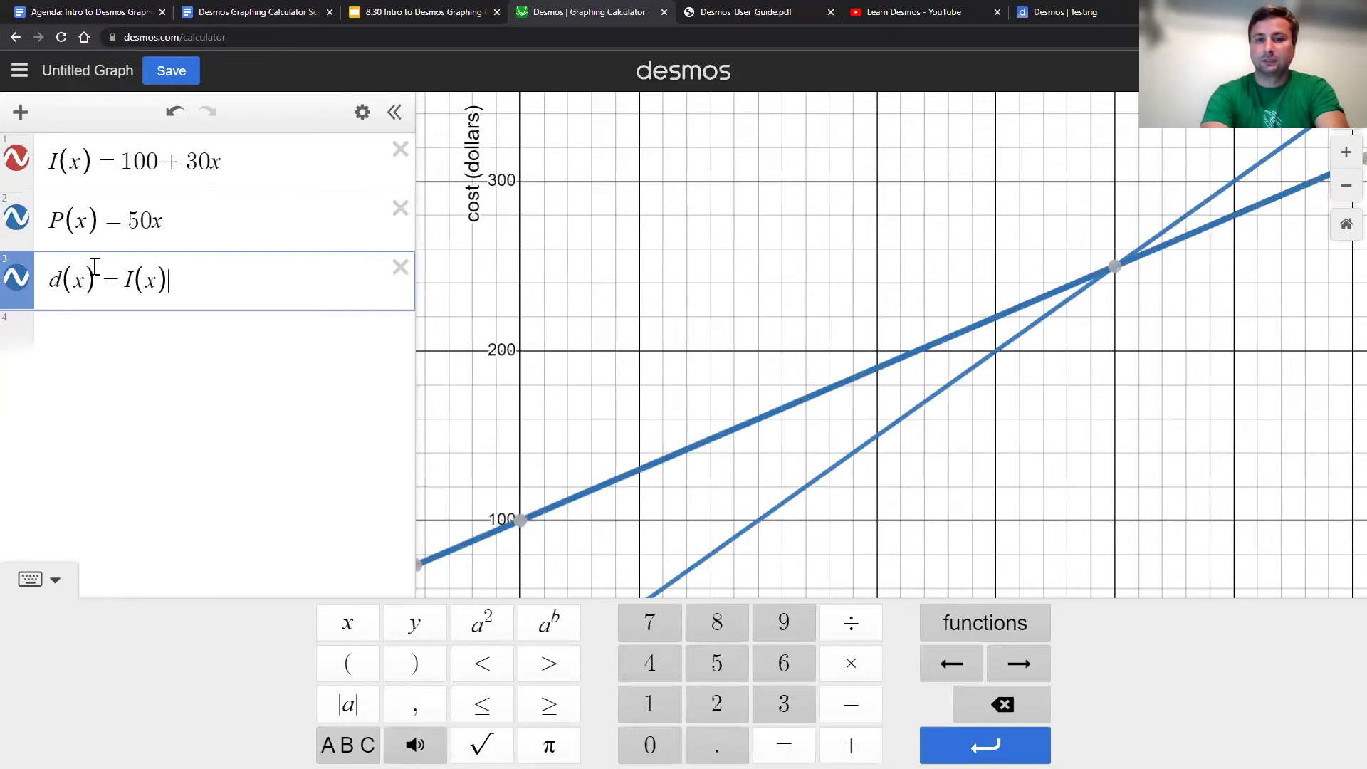
pyautogui.write('-P(')
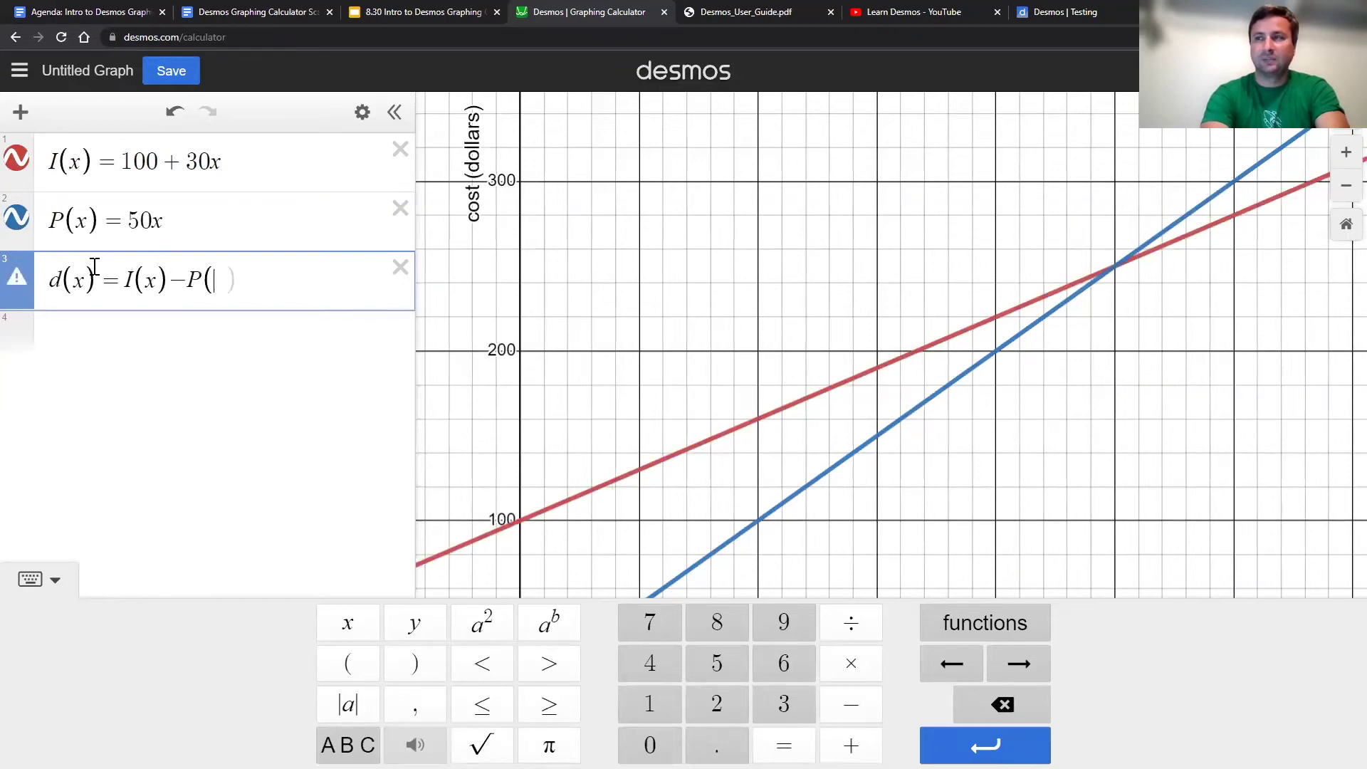
pyautogui.write('x)')
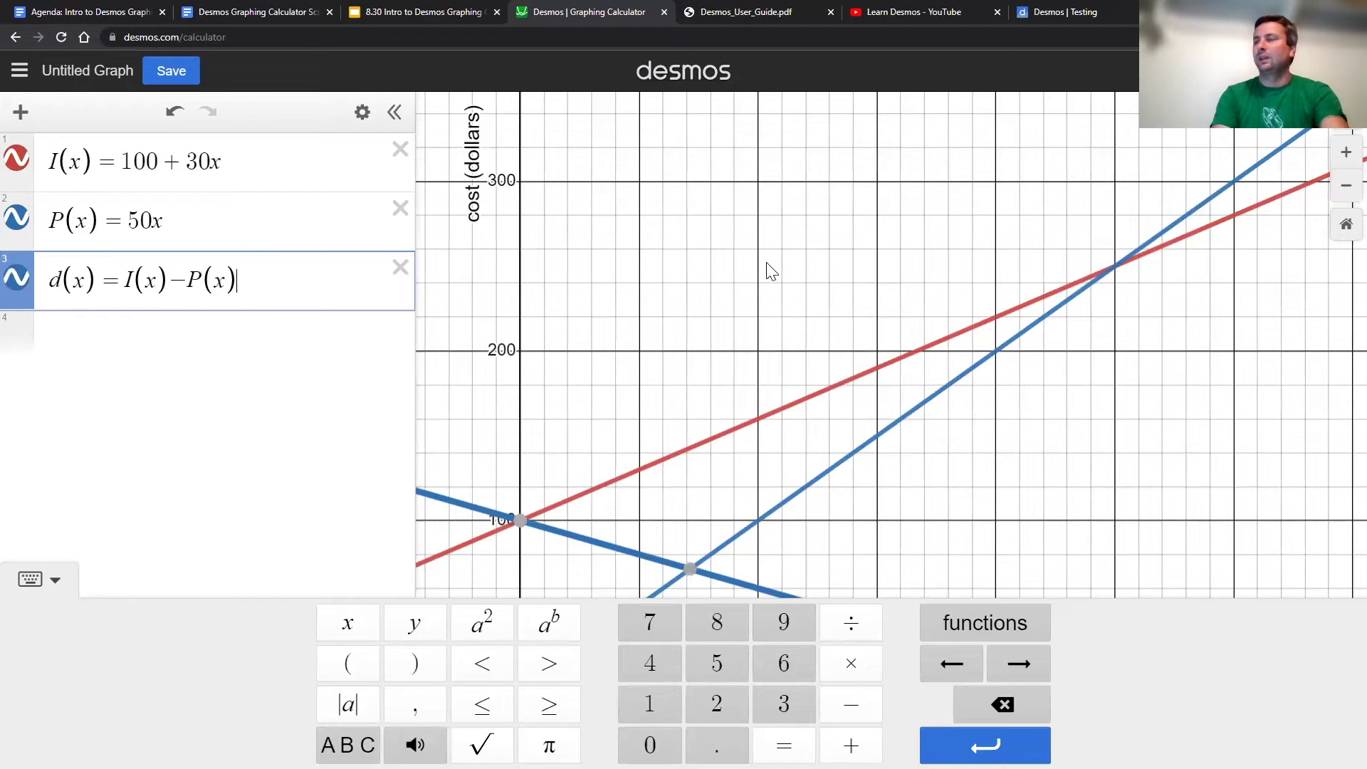
# Step: Change the colour of the d(x) line to green
pyautogui.click(773, 271)
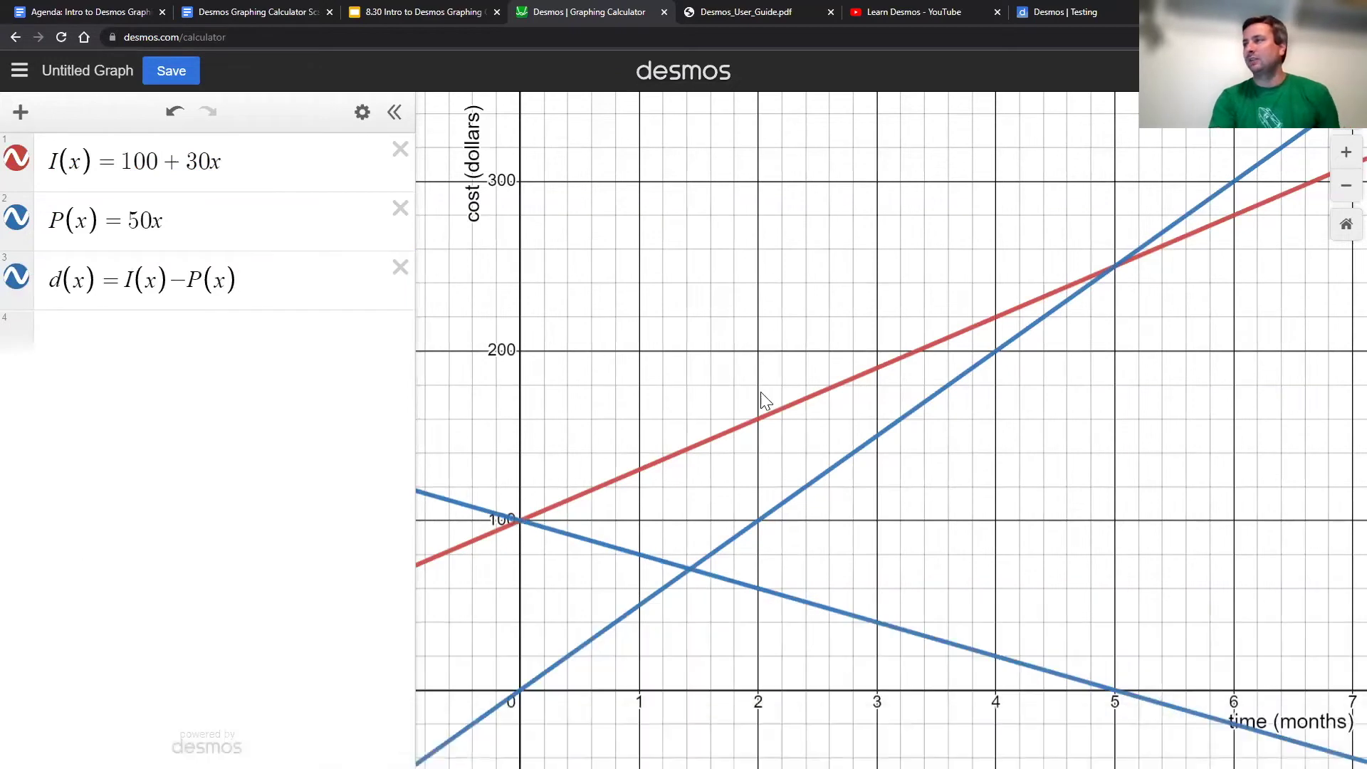
pyautogui.click(18, 289)
pyautogui.click(121, 366)
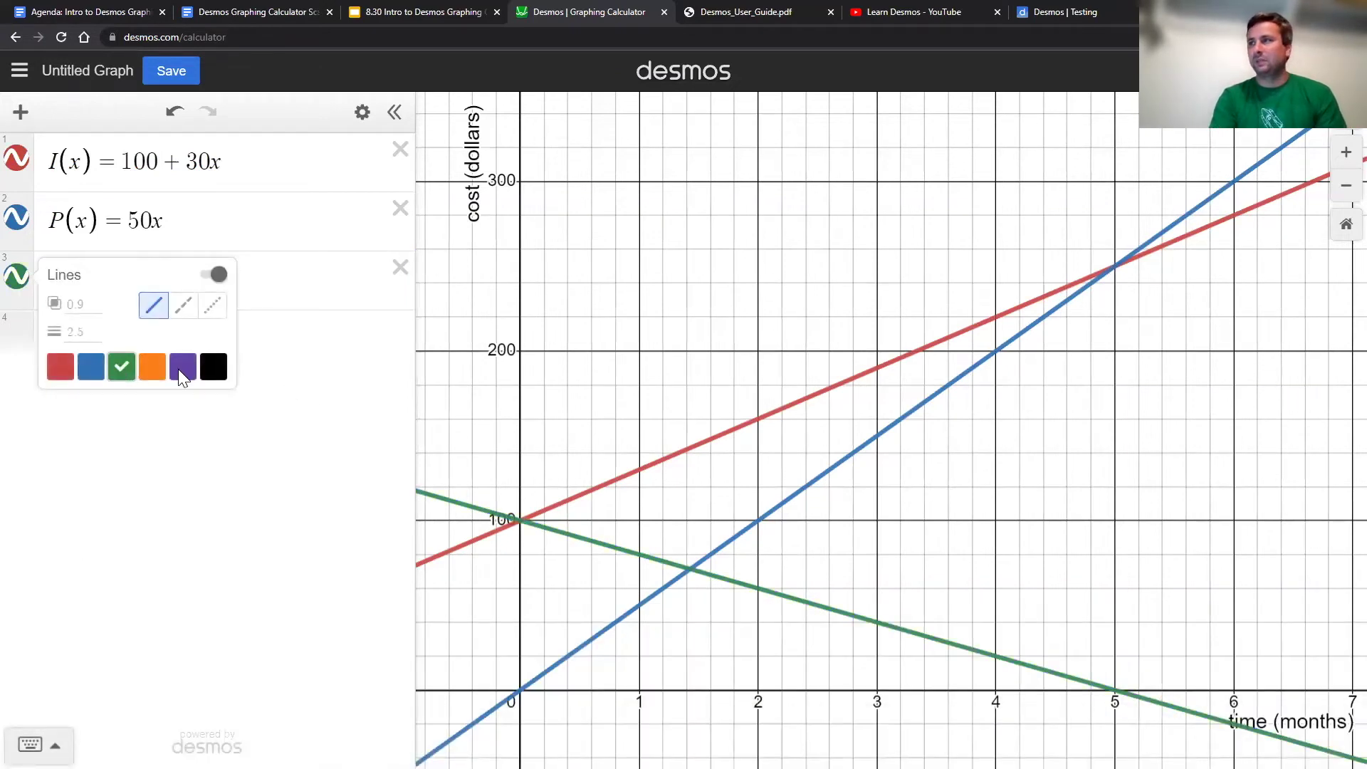
pyautogui.click(1063, 501)
# Step: Show the coordinates of both intercepts of the d(x) line, and of the point where the I(x) and P(x) lines cross
pyautogui.moveTo(1062, 489); pyautogui.dragTo(1063, 426)
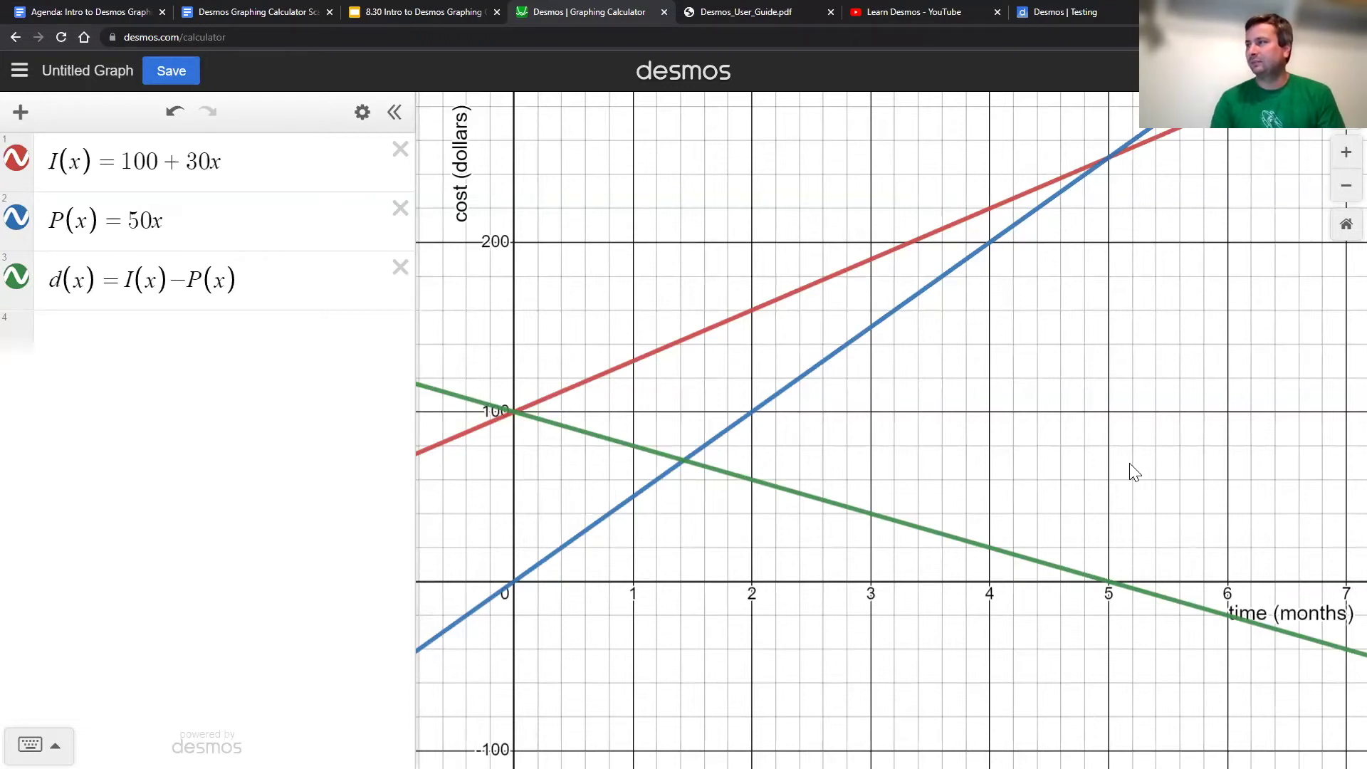
pyautogui.click(1109, 582)
pyautogui.click(1108, 582)
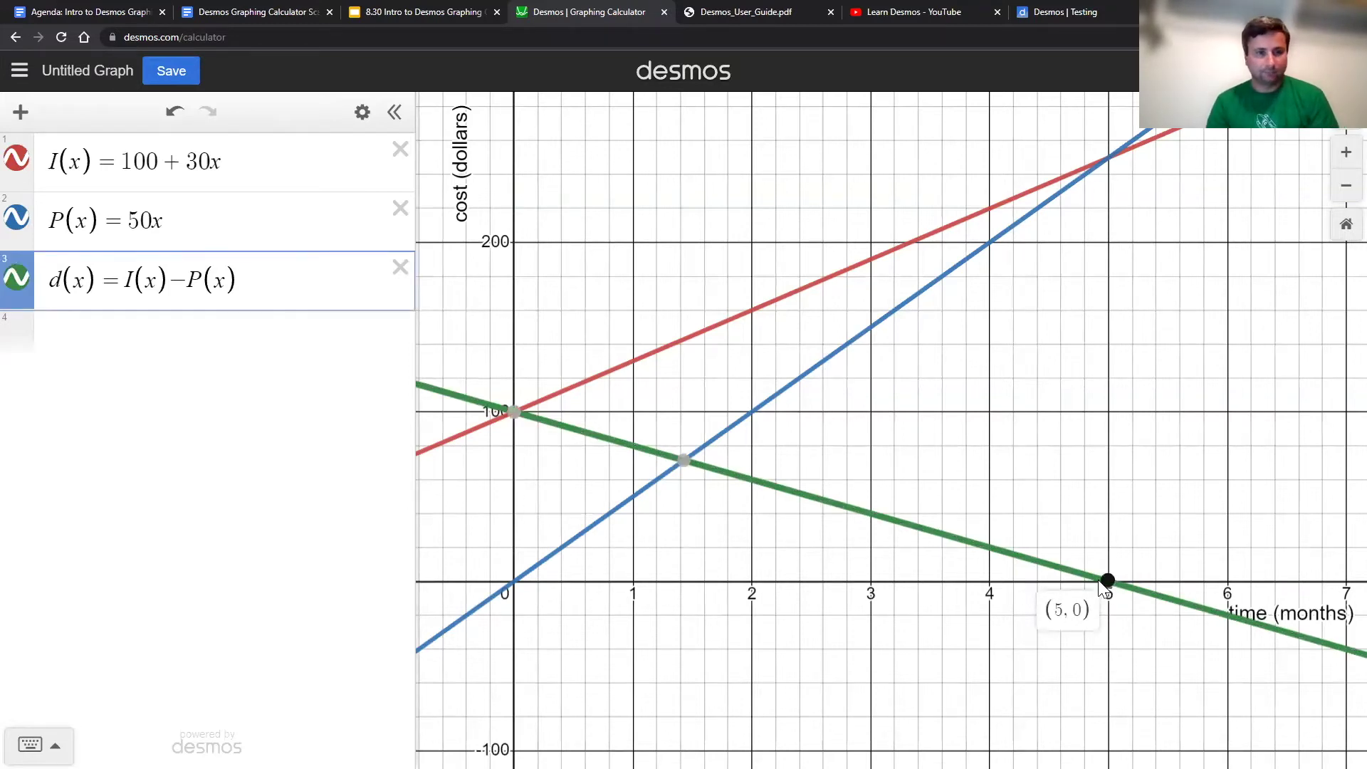
pyautogui.click(514, 412)
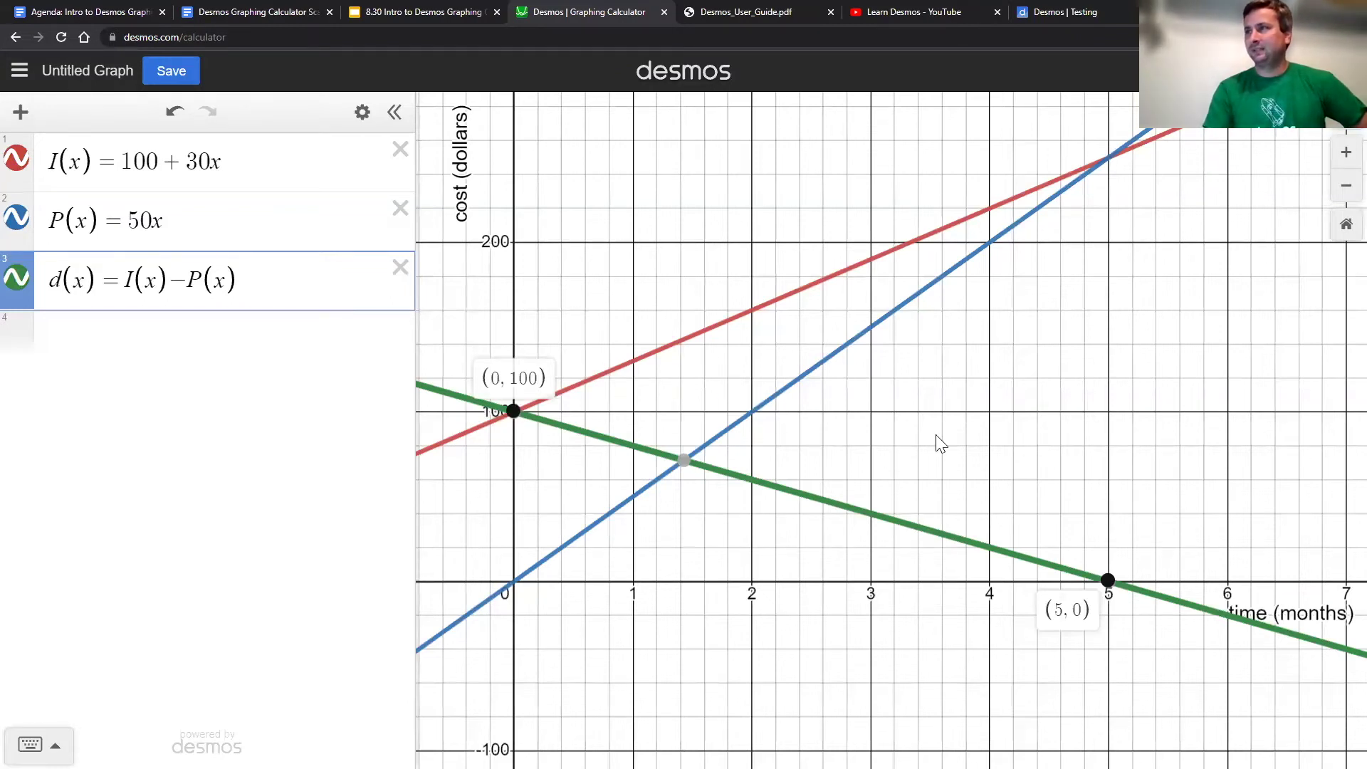
pyautogui.click(985, 439)
pyautogui.click(1109, 579)
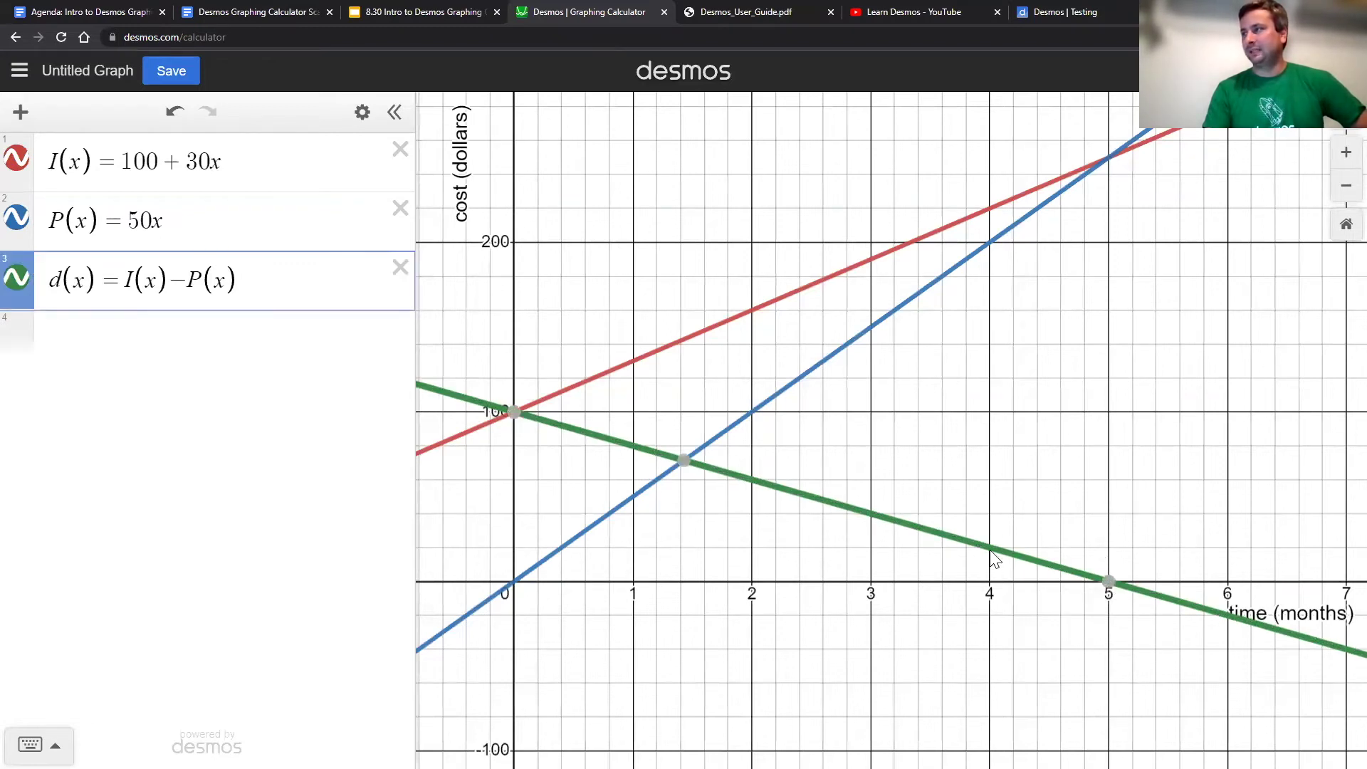
pyautogui.click(1107, 160)
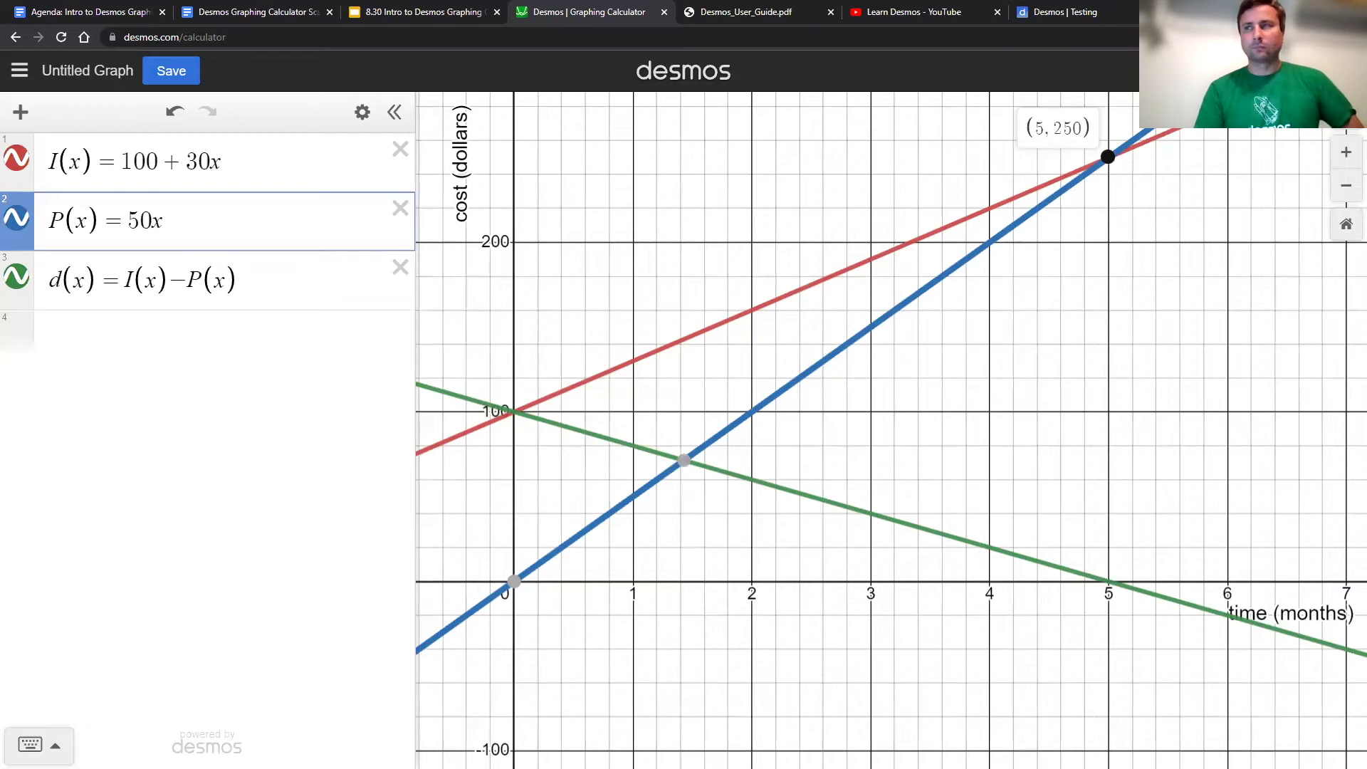
# Step: Clear all expressions and enter y = mx + b with sliders for both m and b
pyautogui.click(362, 114)
pyautogui.click(70, 114)
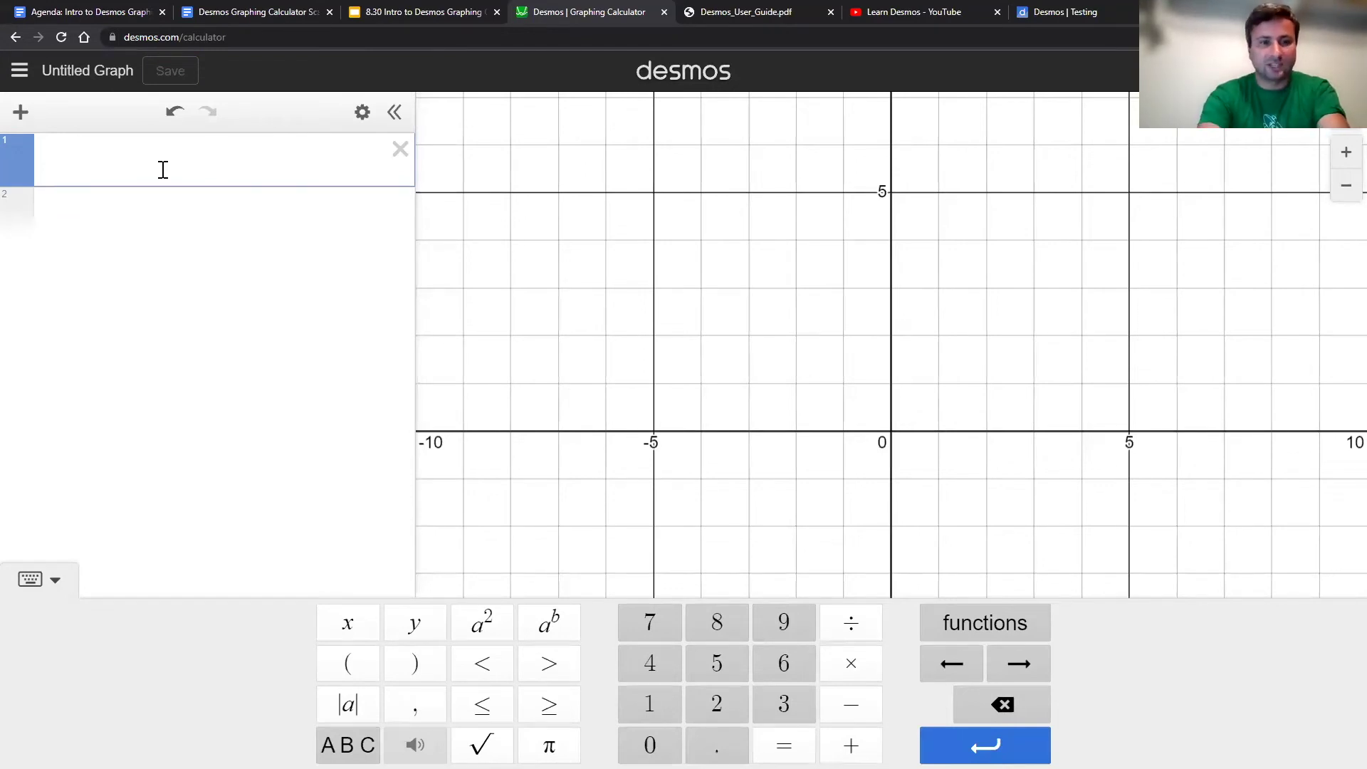
pyautogui.write('y = ')
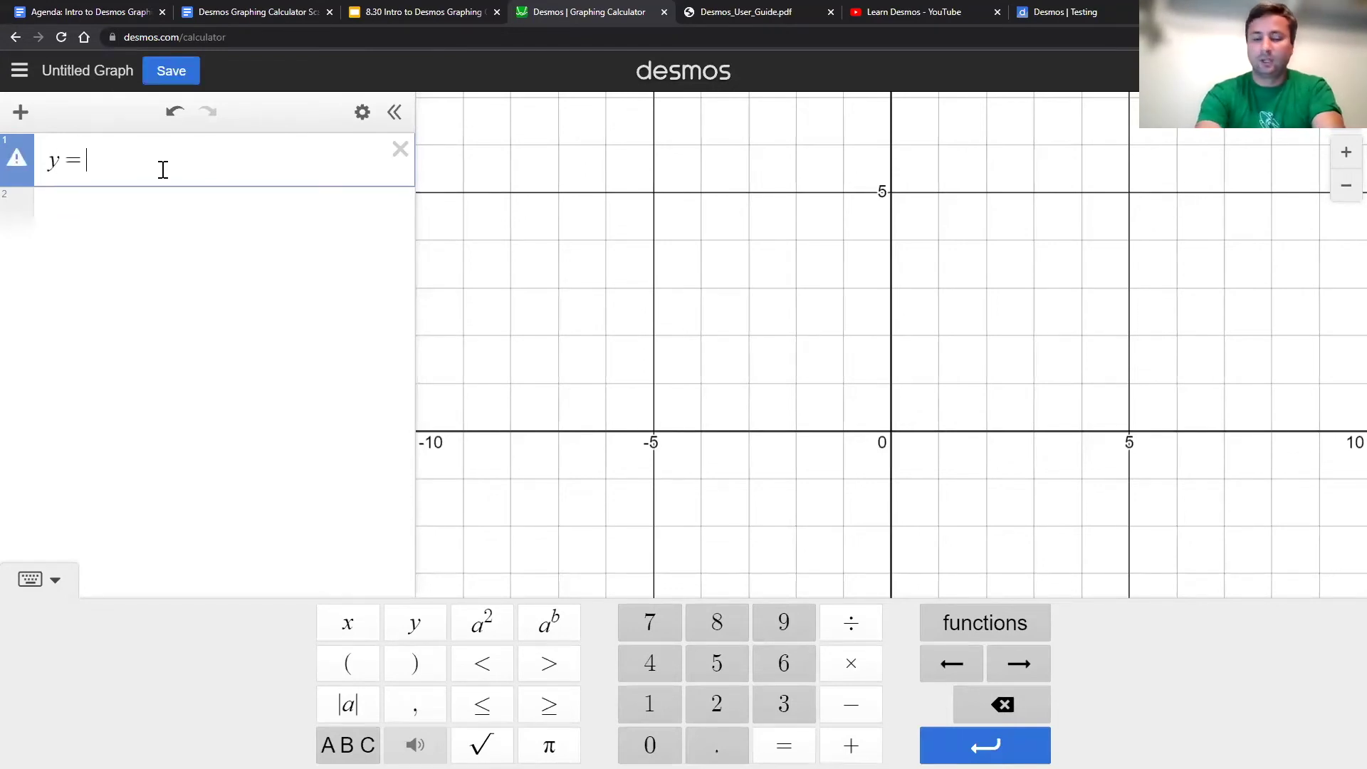
pyautogui.write('mx')
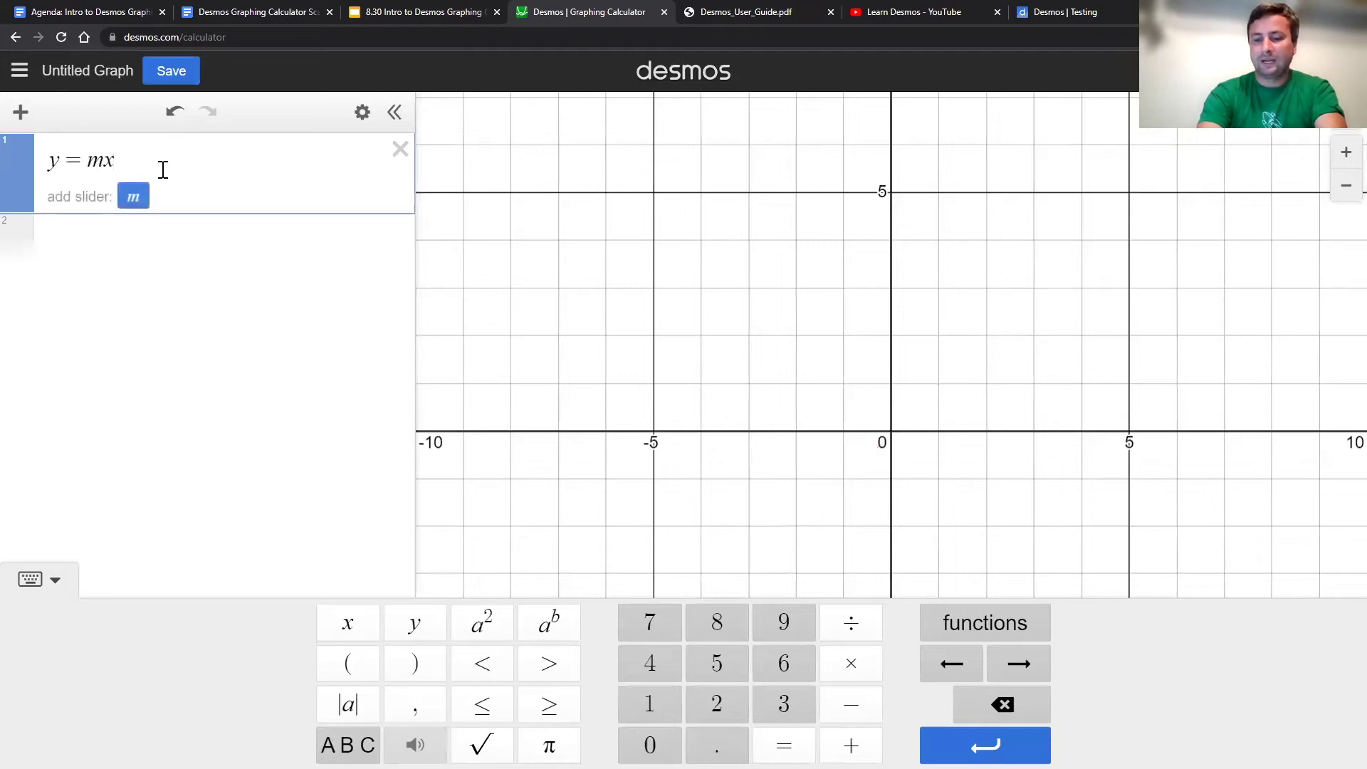
pyautogui.write(' + b')
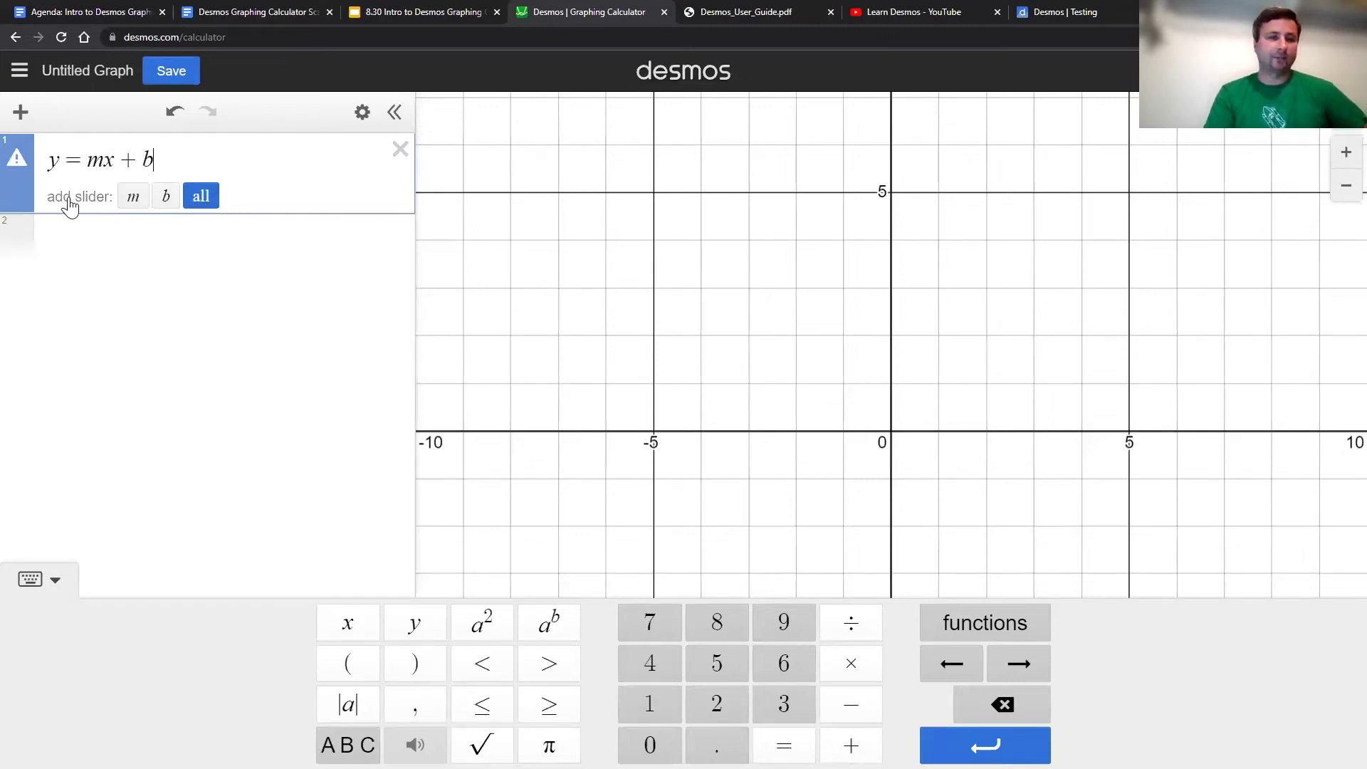
pyautogui.click(201, 196)
# Step: Set the m slider to −2.8 and animate the b slider, pausing it at b = −8.65
pyautogui.moveTo(245, 258); pyautogui.dragTo(189, 256)
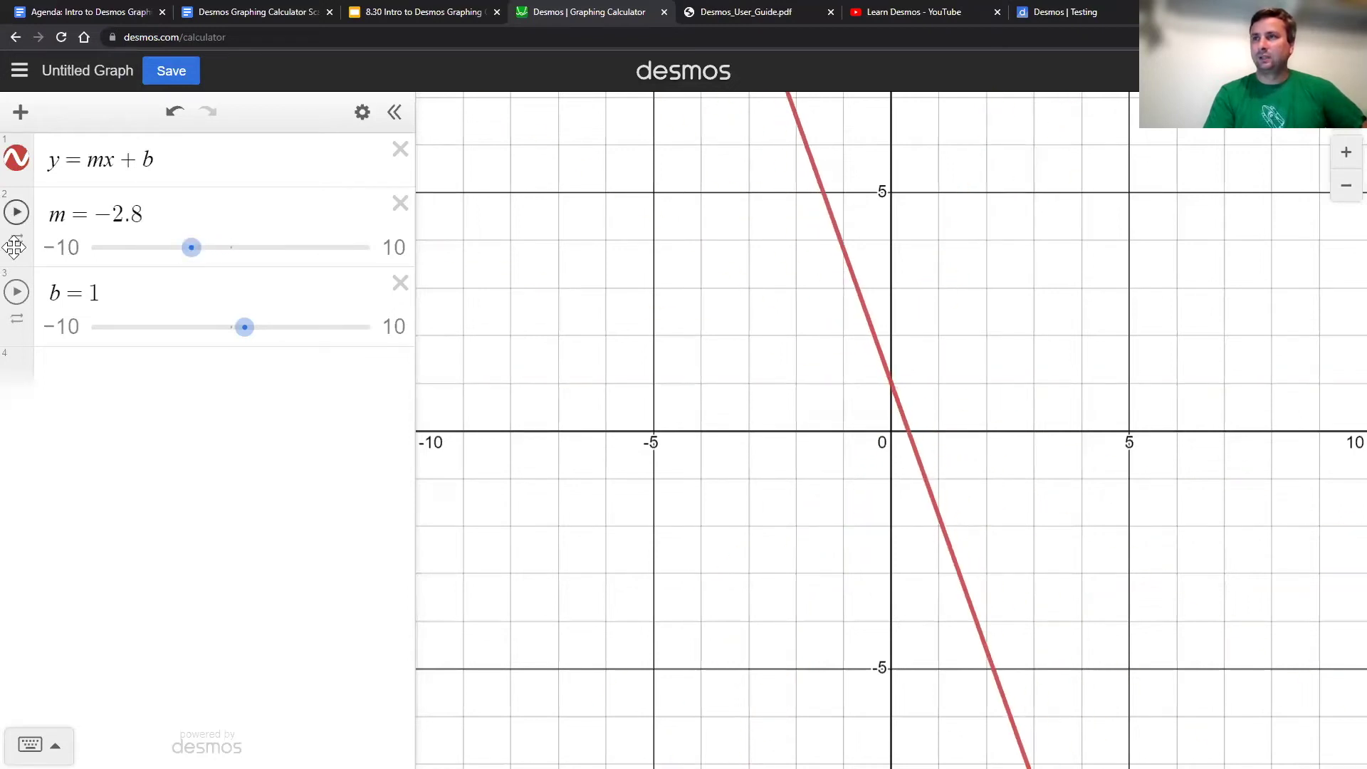
pyautogui.click(17, 291)
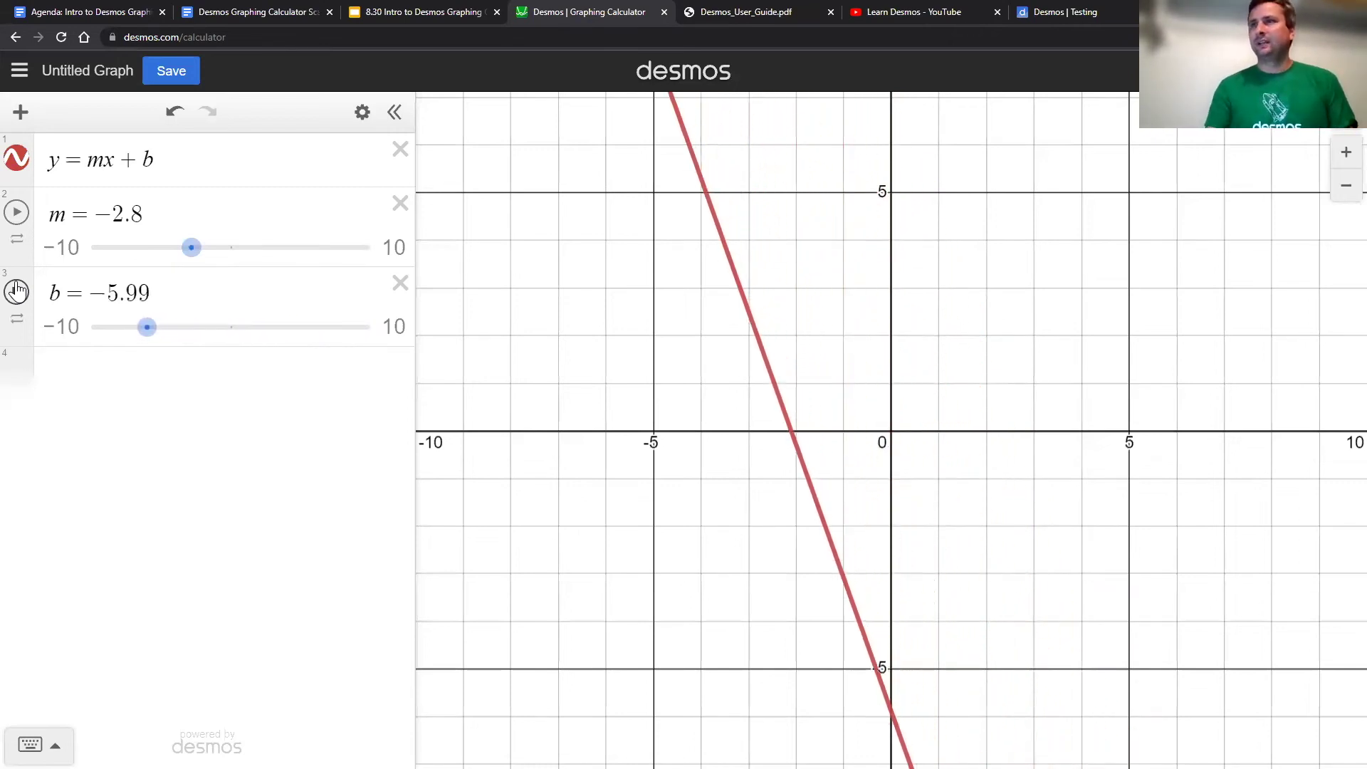
pyautogui.click(17, 290)
# Step: Show the coordinates of the line's x-intercept and y-intercept
pyautogui.click(743, 431)
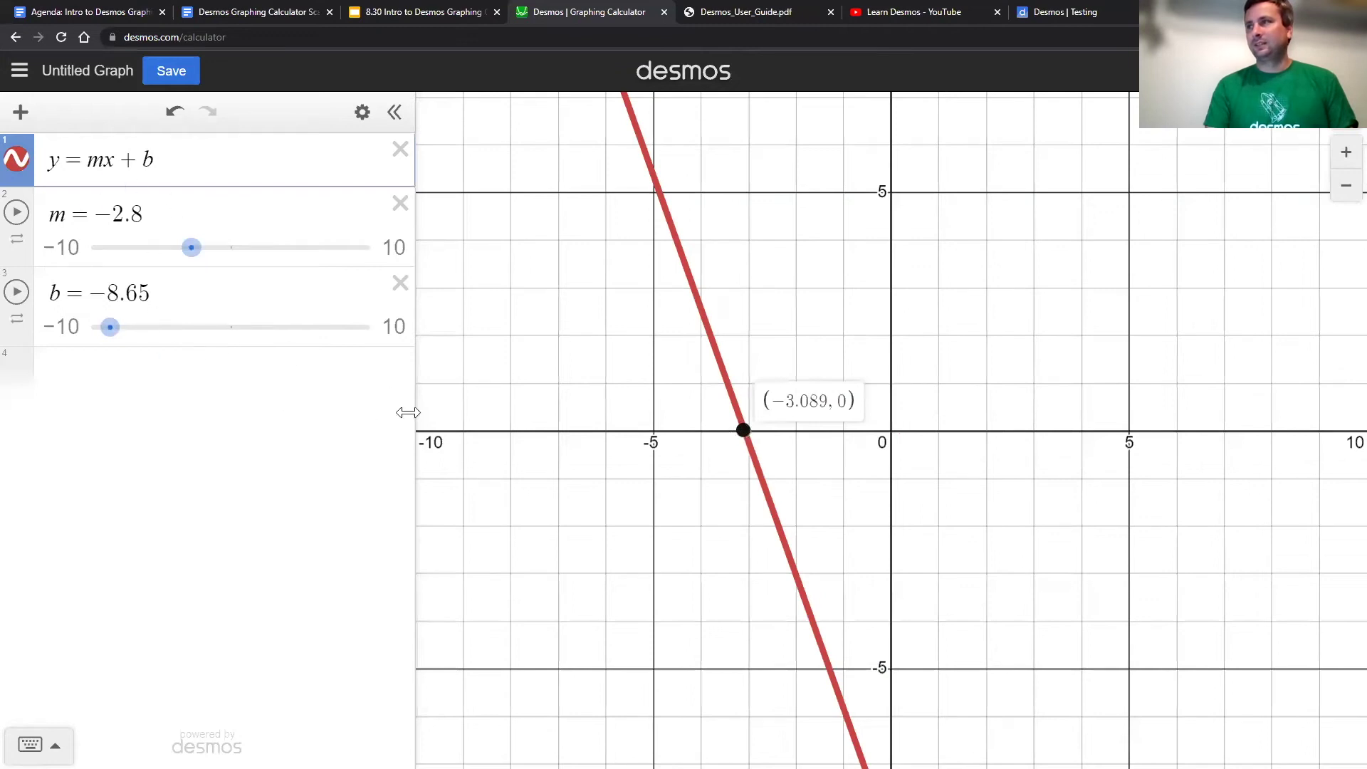
pyautogui.moveTo(968, 660); pyautogui.dragTo(965, 509)
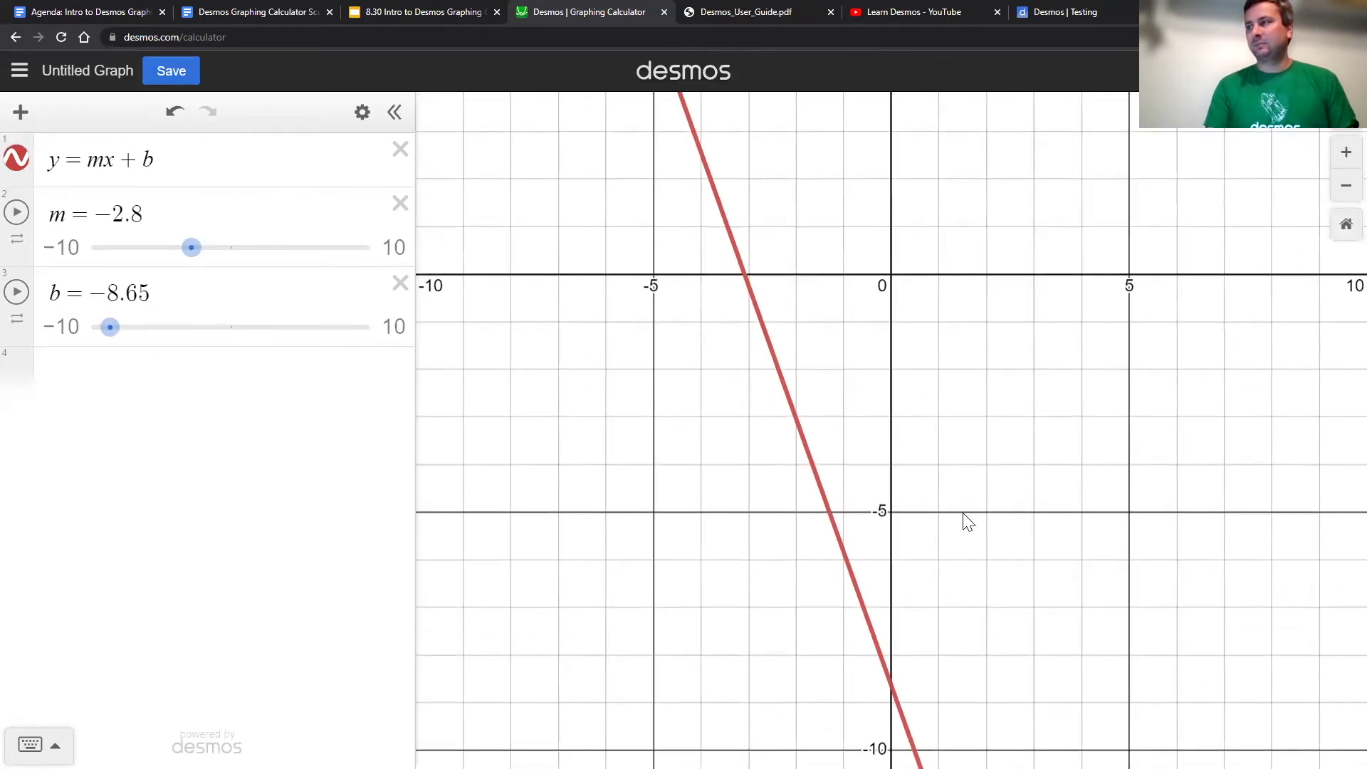
pyautogui.click(891, 684)
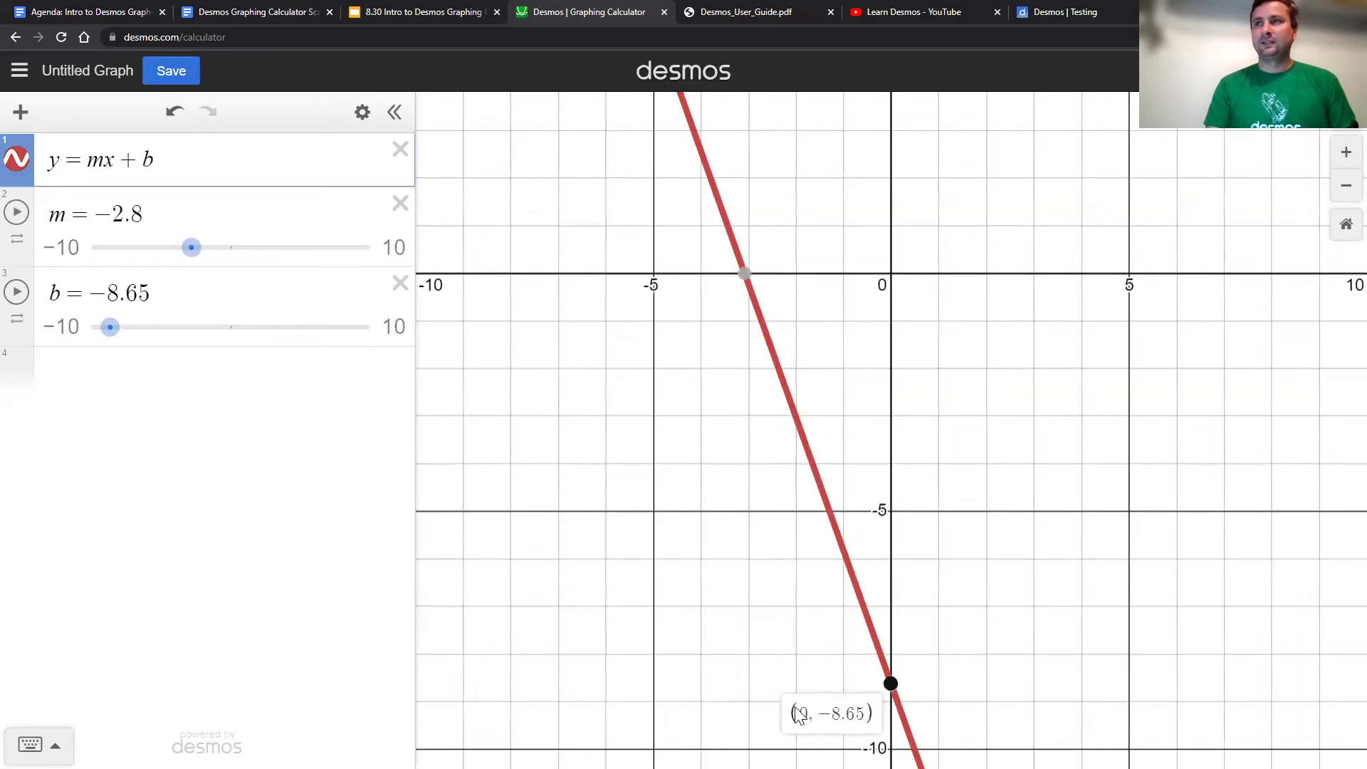
# Step: Set the b slider to −4.6 and show the coordinates of the line's y-intercept
pyautogui.moveTo(113, 329); pyautogui.dragTo(167, 327)
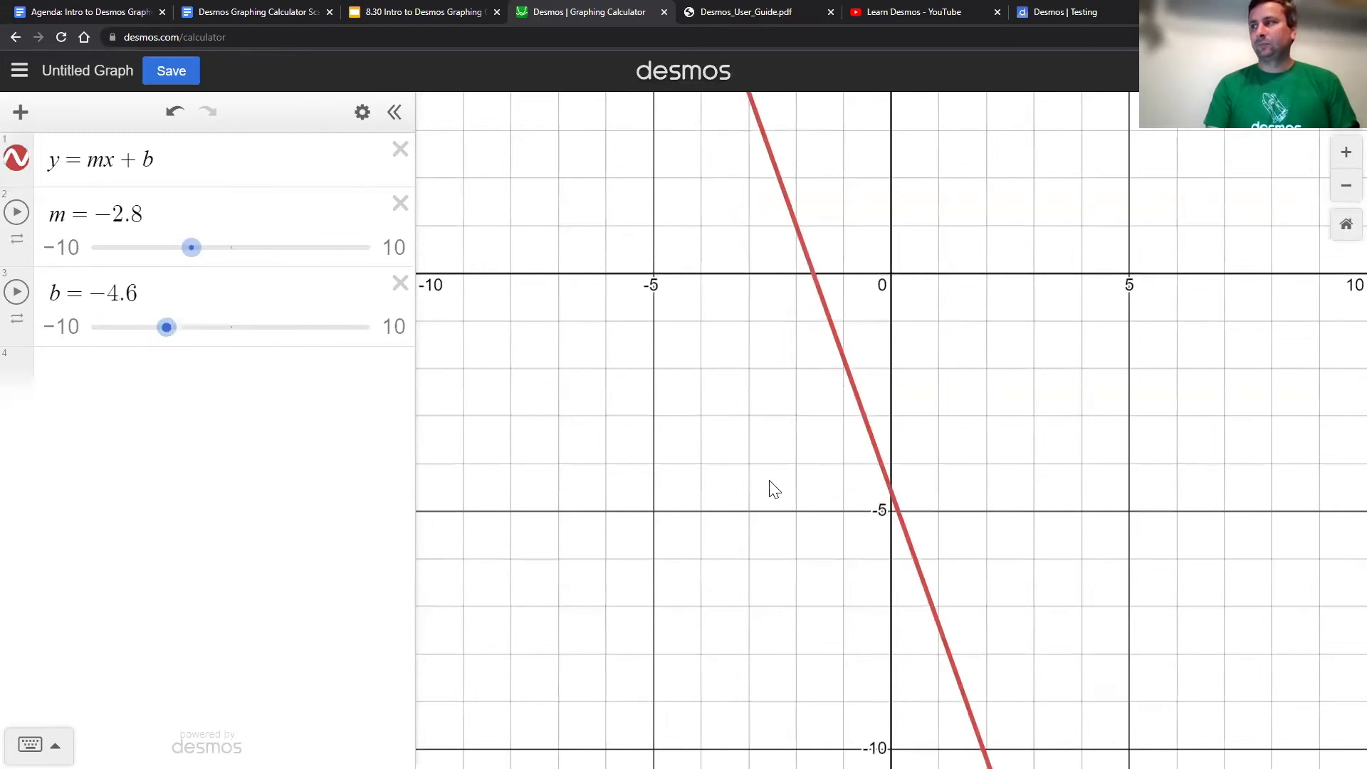
pyautogui.click(891, 491)
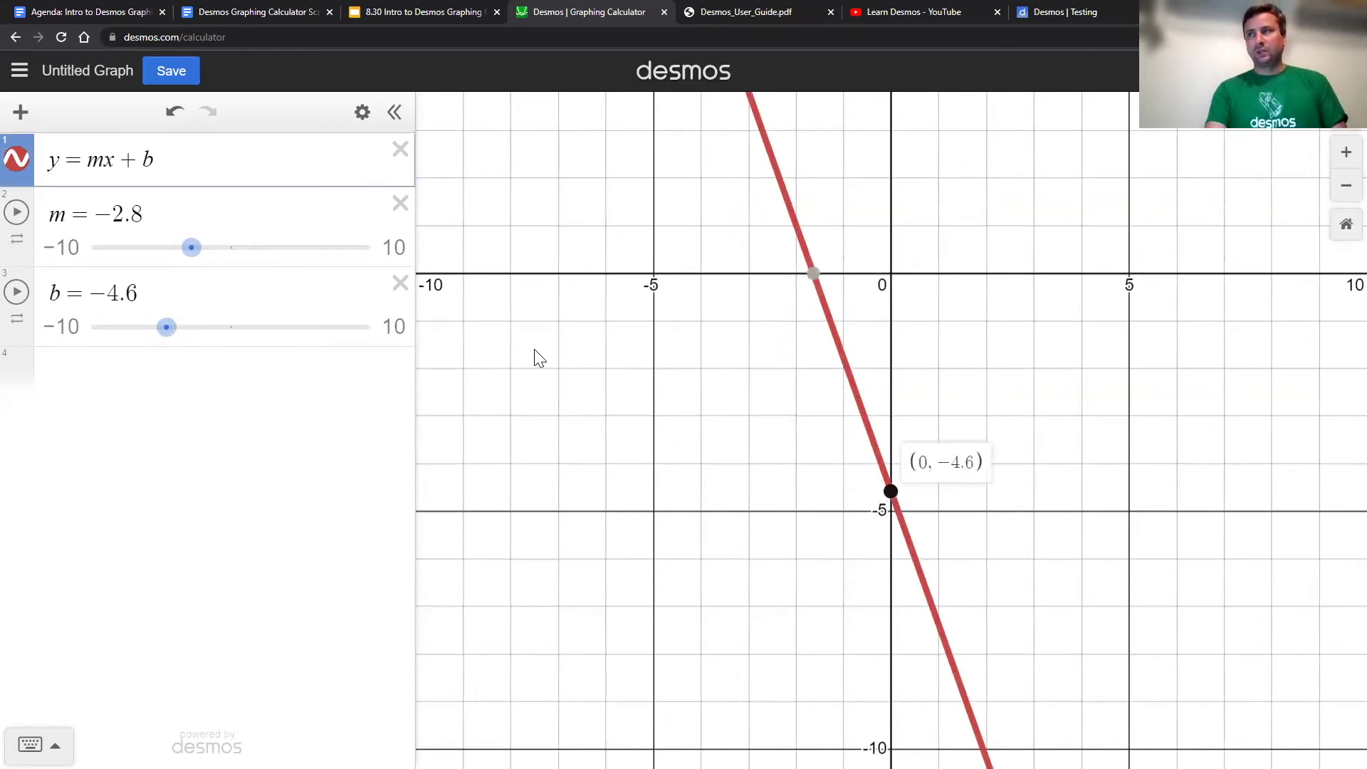
# Step: Set the b slider to 0.3
pyautogui.moveTo(689, 351); pyautogui.dragTo(685, 442)
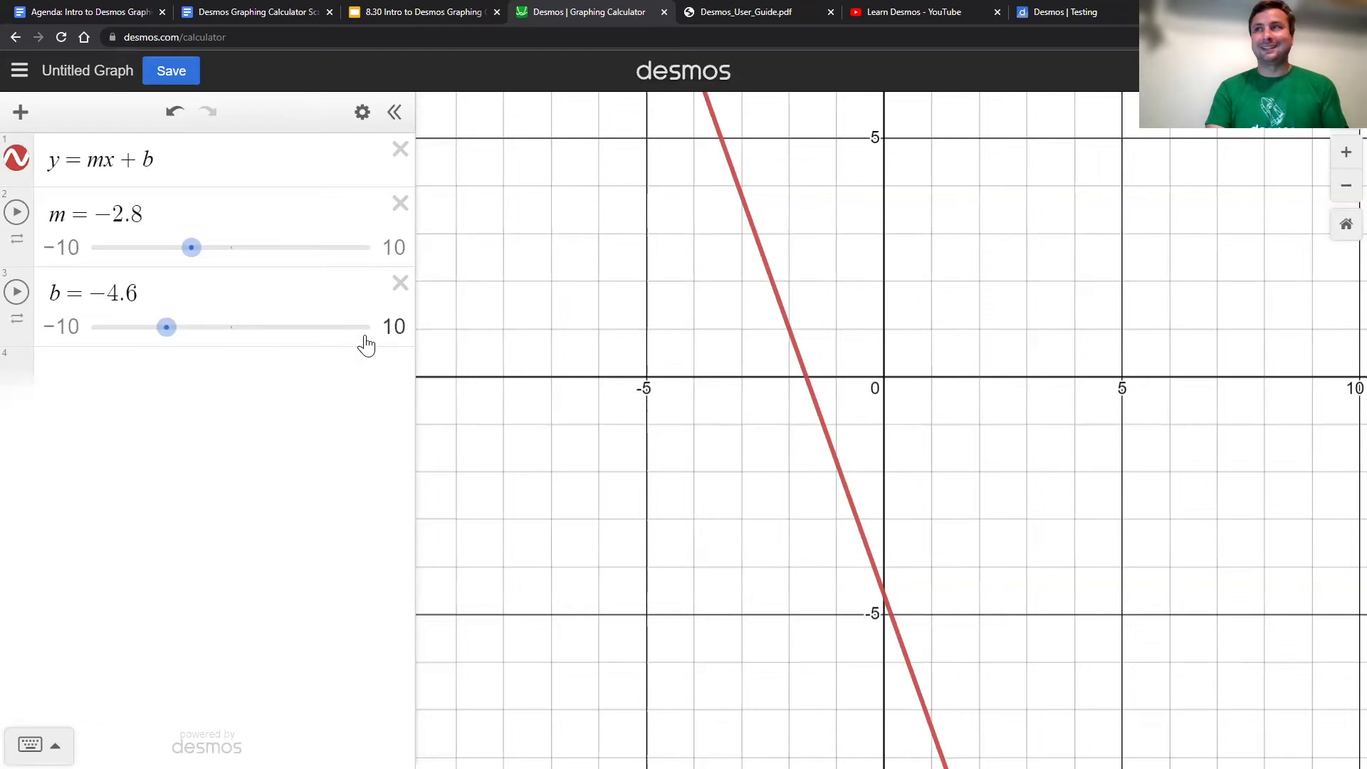
pyautogui.moveTo(166, 327); pyautogui.dragTo(154, 327)
pyautogui.click(235, 327)
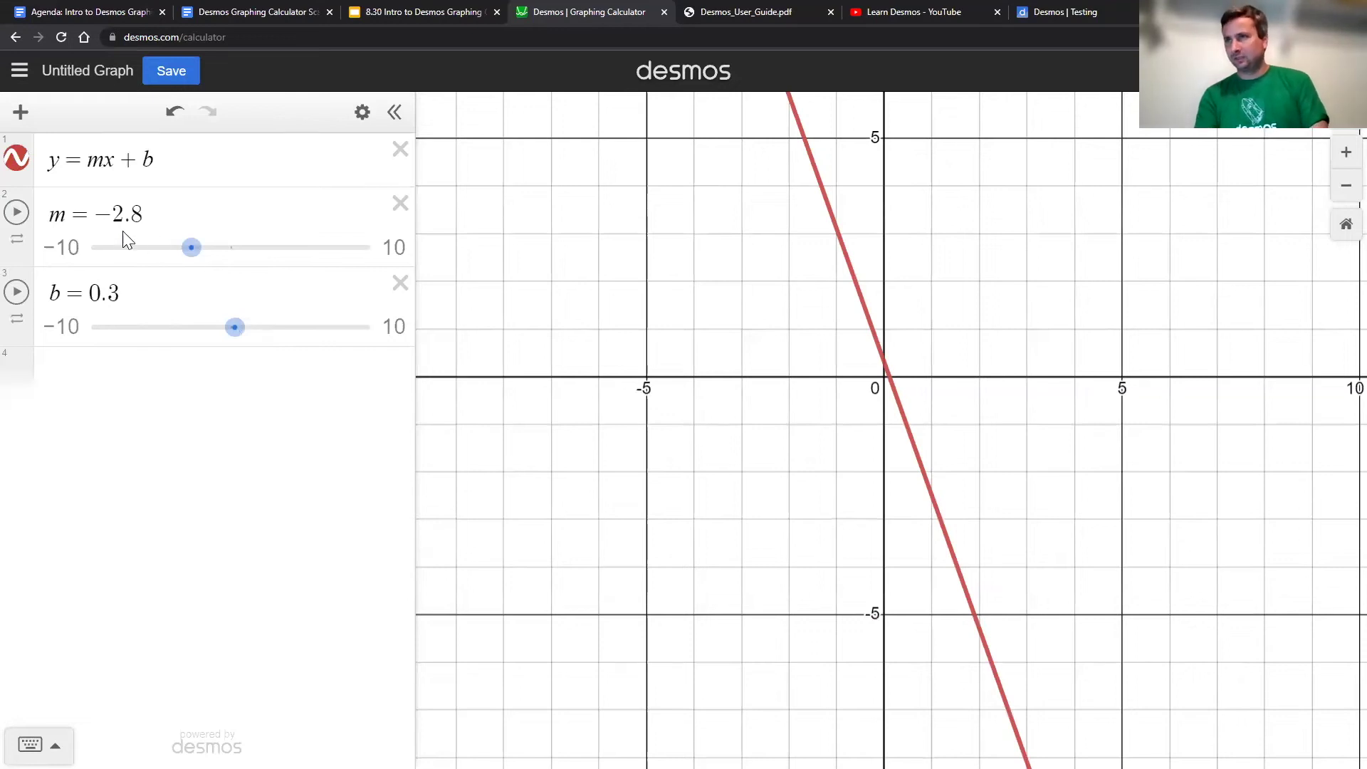
# Step: Clear the graph and enter the parabola y = x^2 + c with a slider for c
pyautogui.click(362, 112)
pyautogui.click(60, 113)
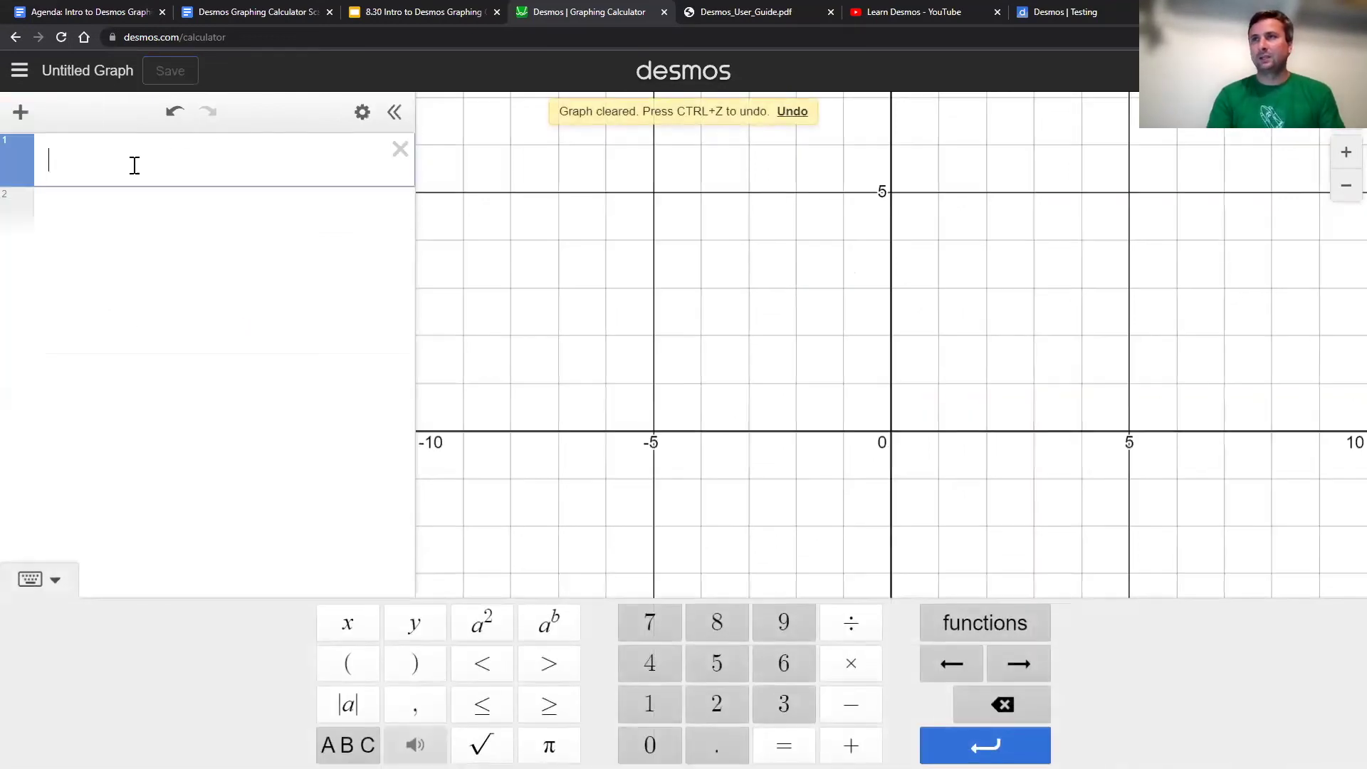
pyautogui.write('x^2')
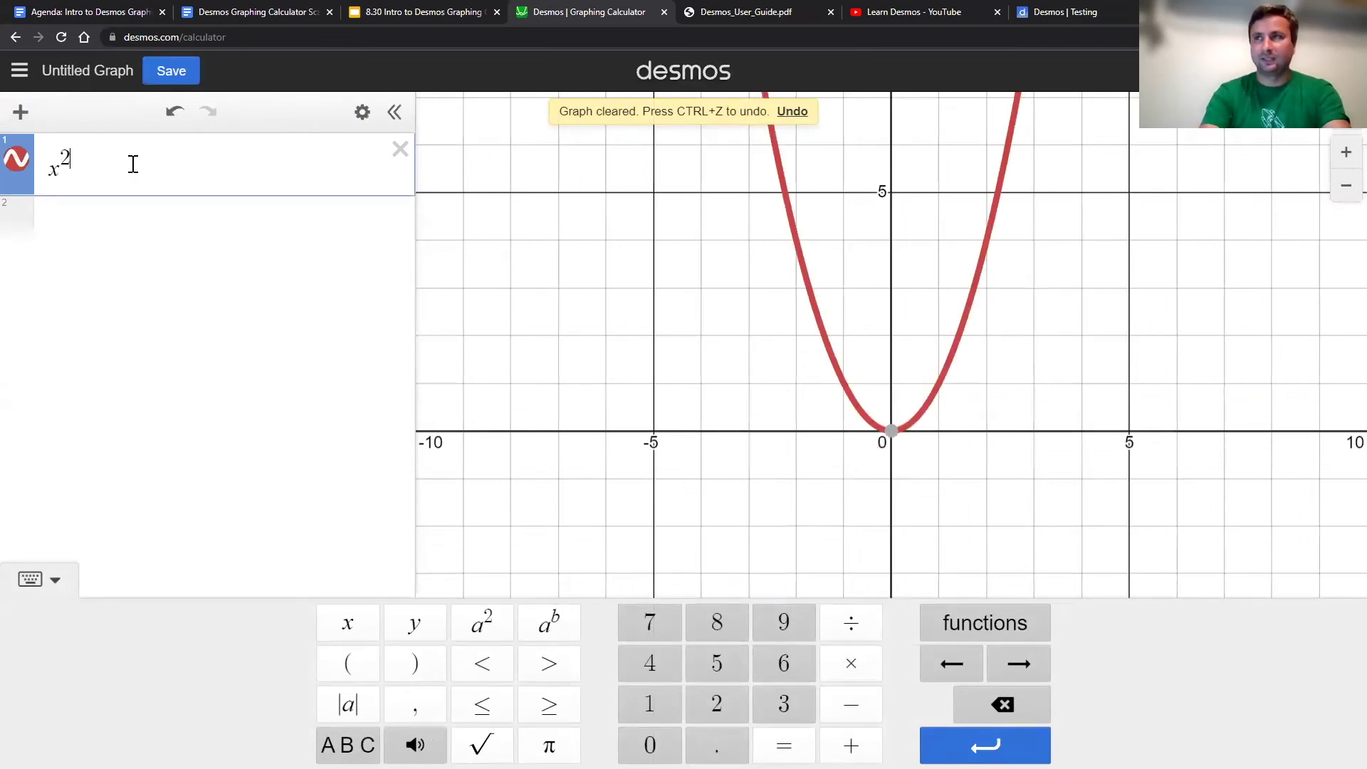
pyautogui.write('+')
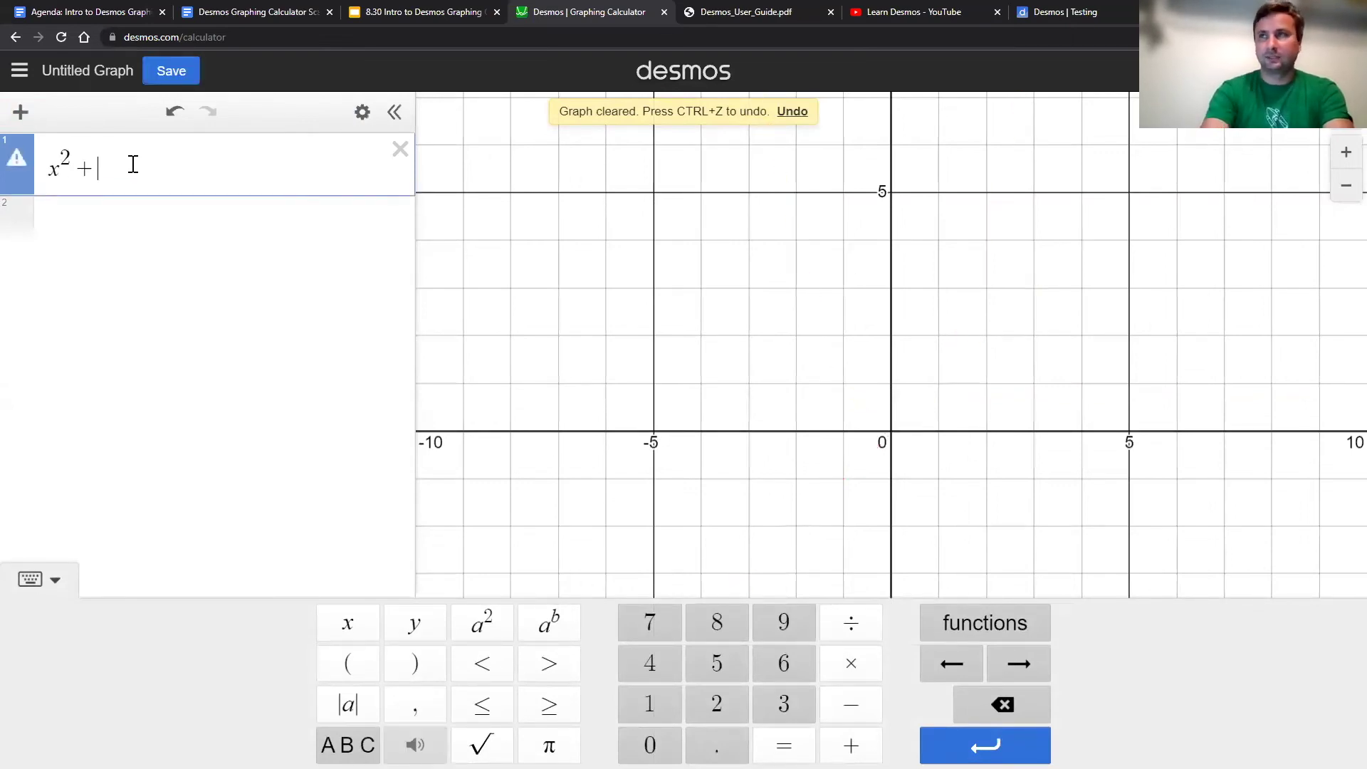
pyautogui.write('c')
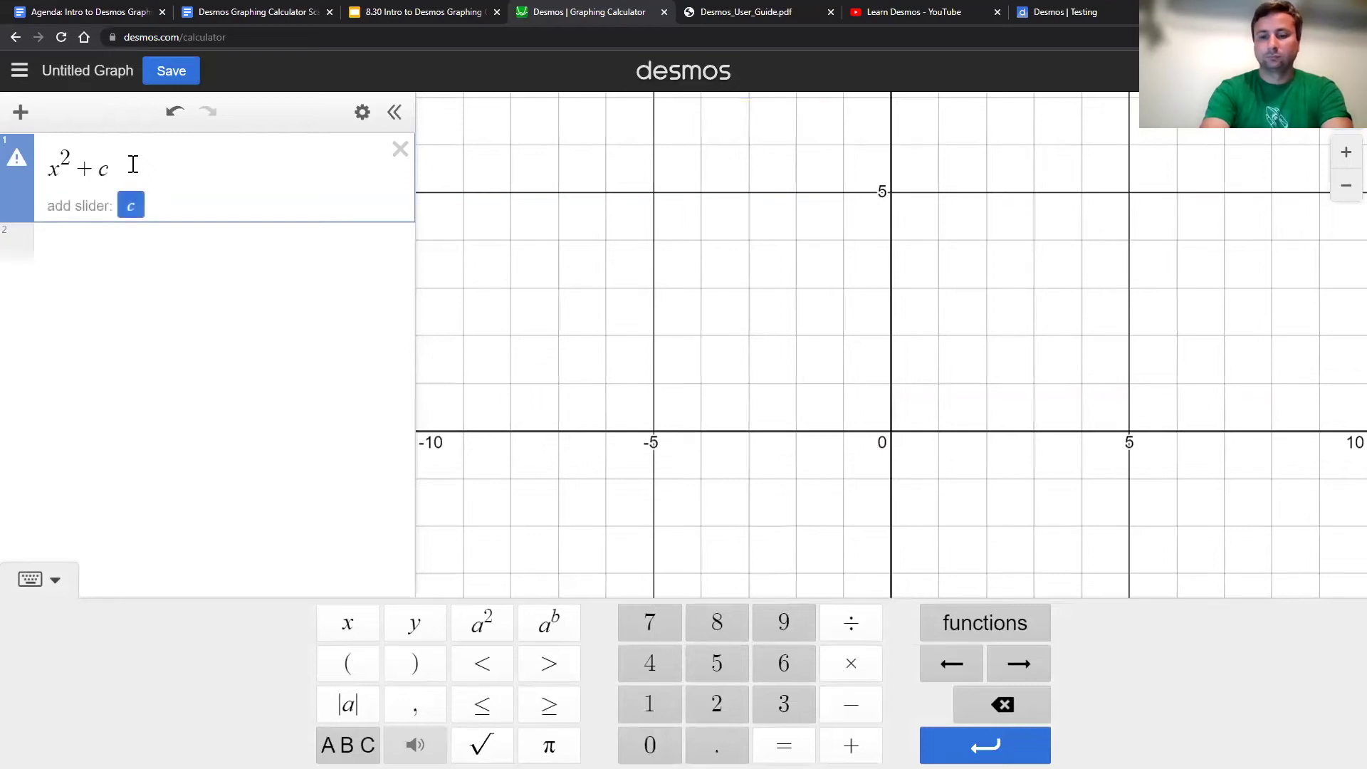
pyautogui.press('Home')
pyautogui.write('y=')
pyautogui.click(130, 208)
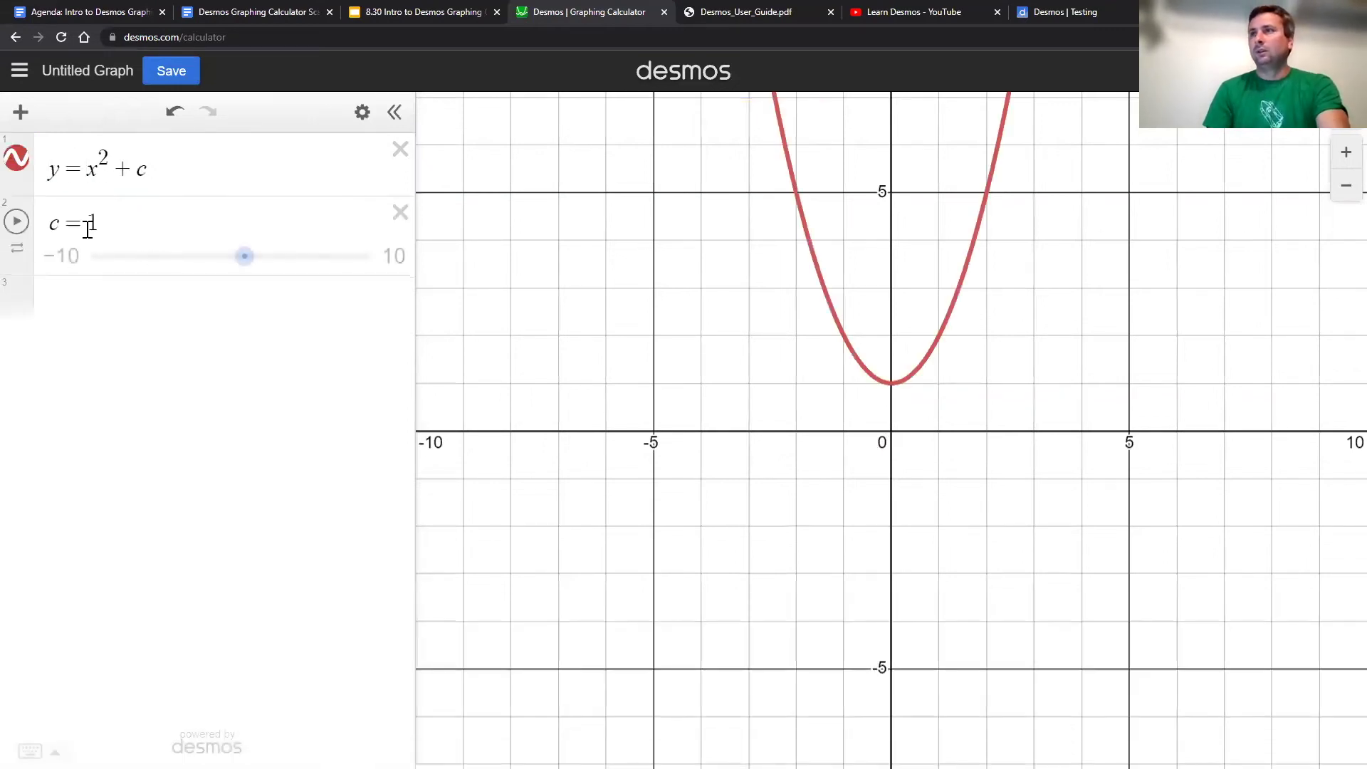
# Step: Set the c slider to −2.2 and animate it, stopping the animation at c = 5.38
pyautogui.moveTo(241, 262); pyautogui.dragTo(180, 258)
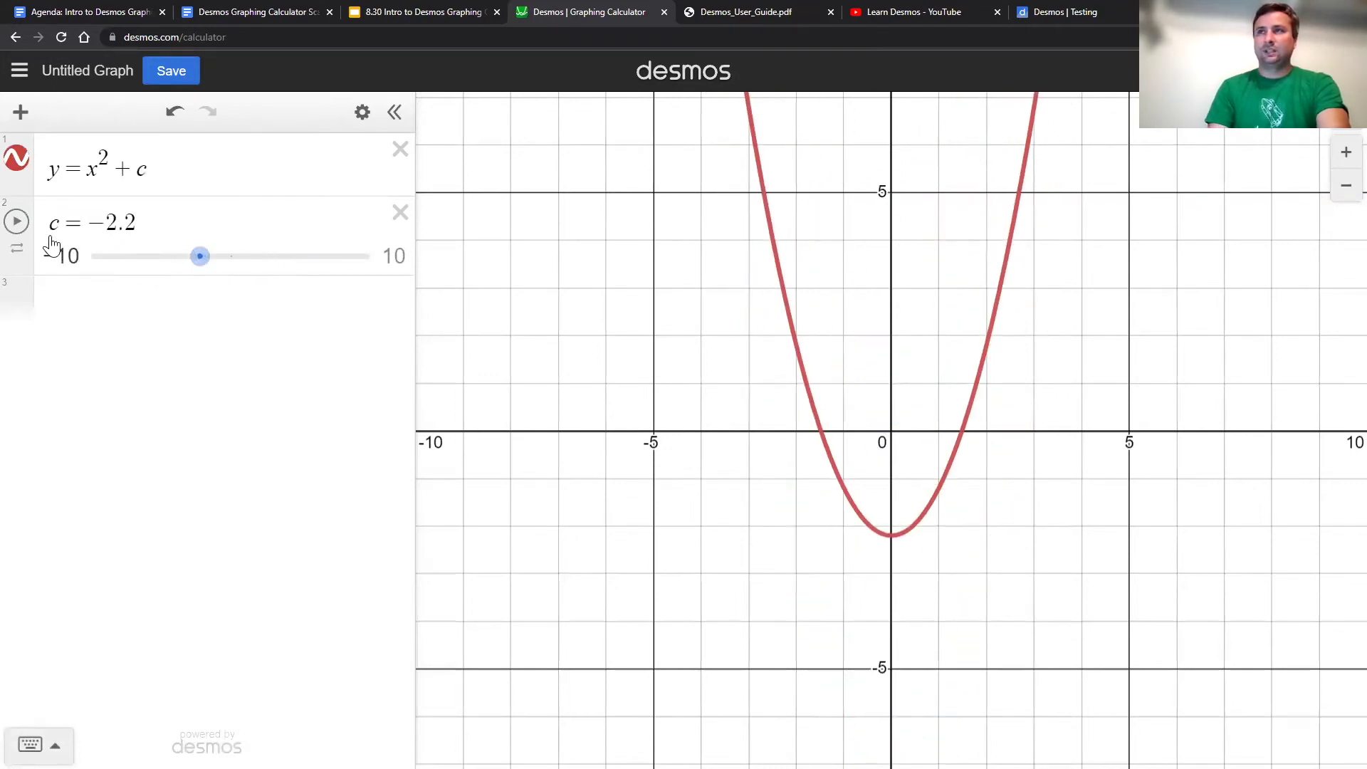
pyautogui.click(17, 222)
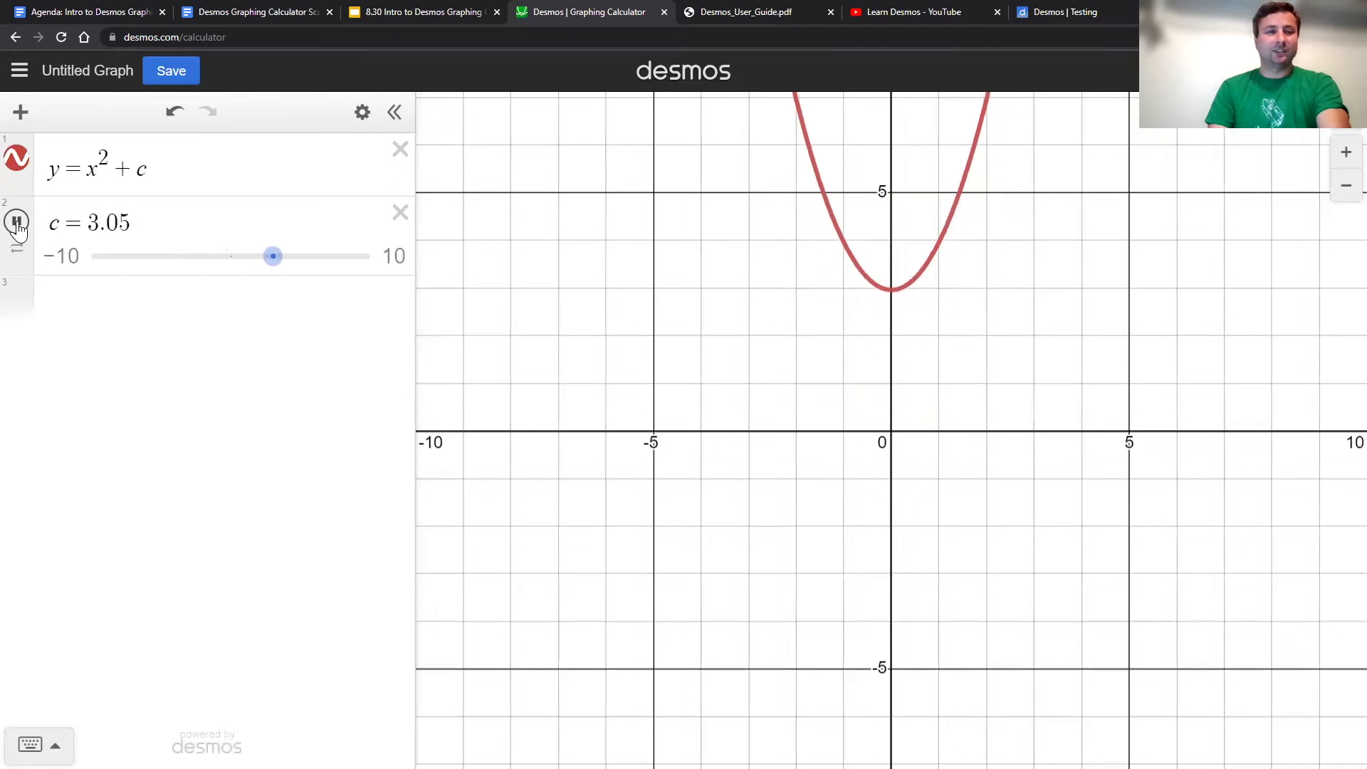
pyautogui.click(304, 259)
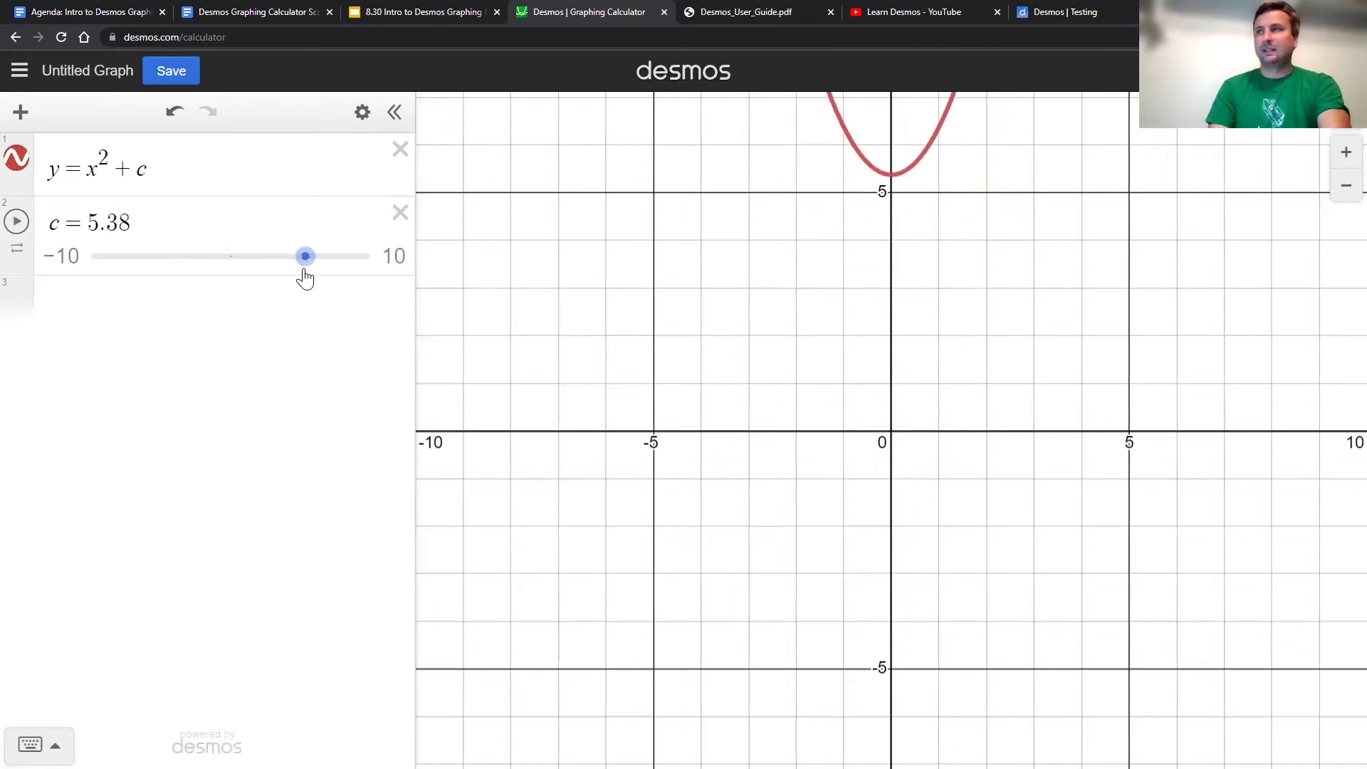
# Step: Clear the graph and plot the points (3,−5), (3,−4) and (3,−3) in one expression
pyautogui.click(365, 114)
pyautogui.click(71, 114)
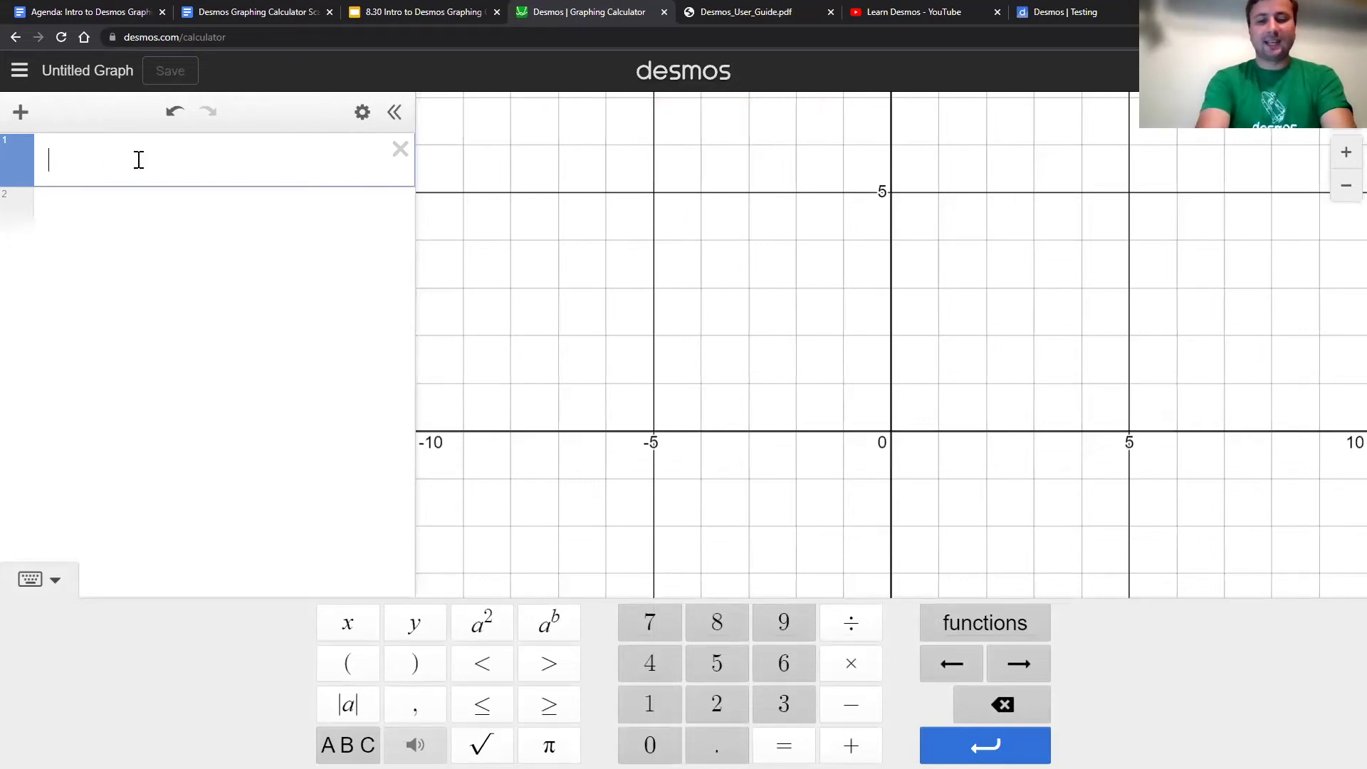
pyautogui.write('(3')
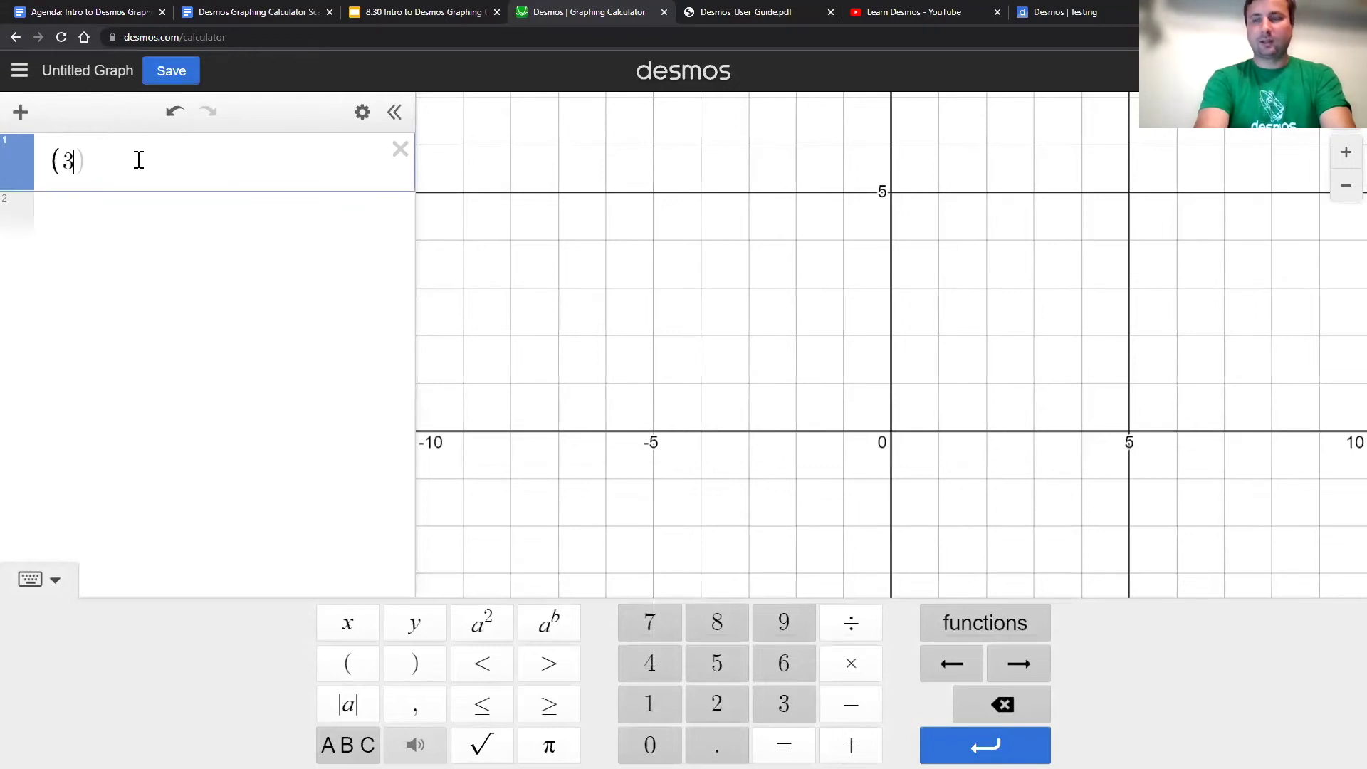
pyautogui.write(',')
pyautogui.write('-5)')
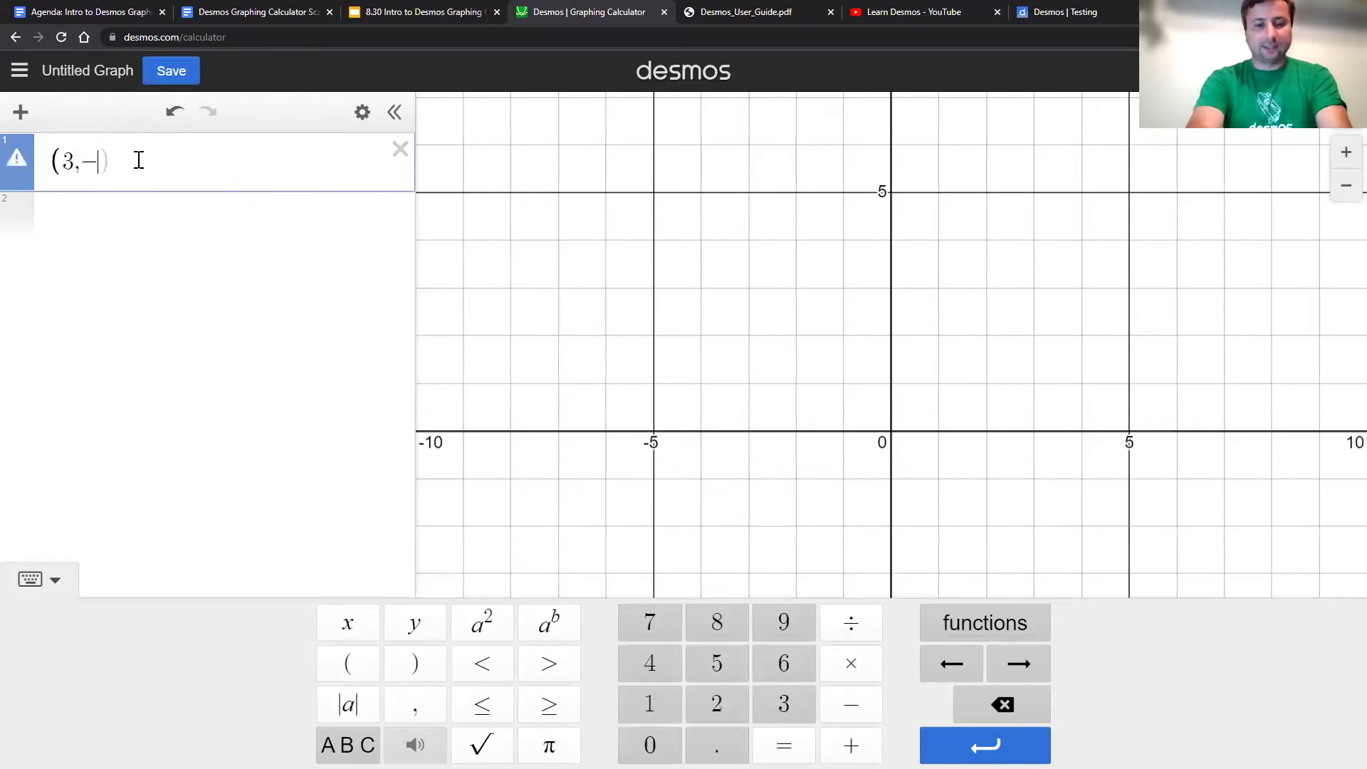
pyautogui.write(',(')
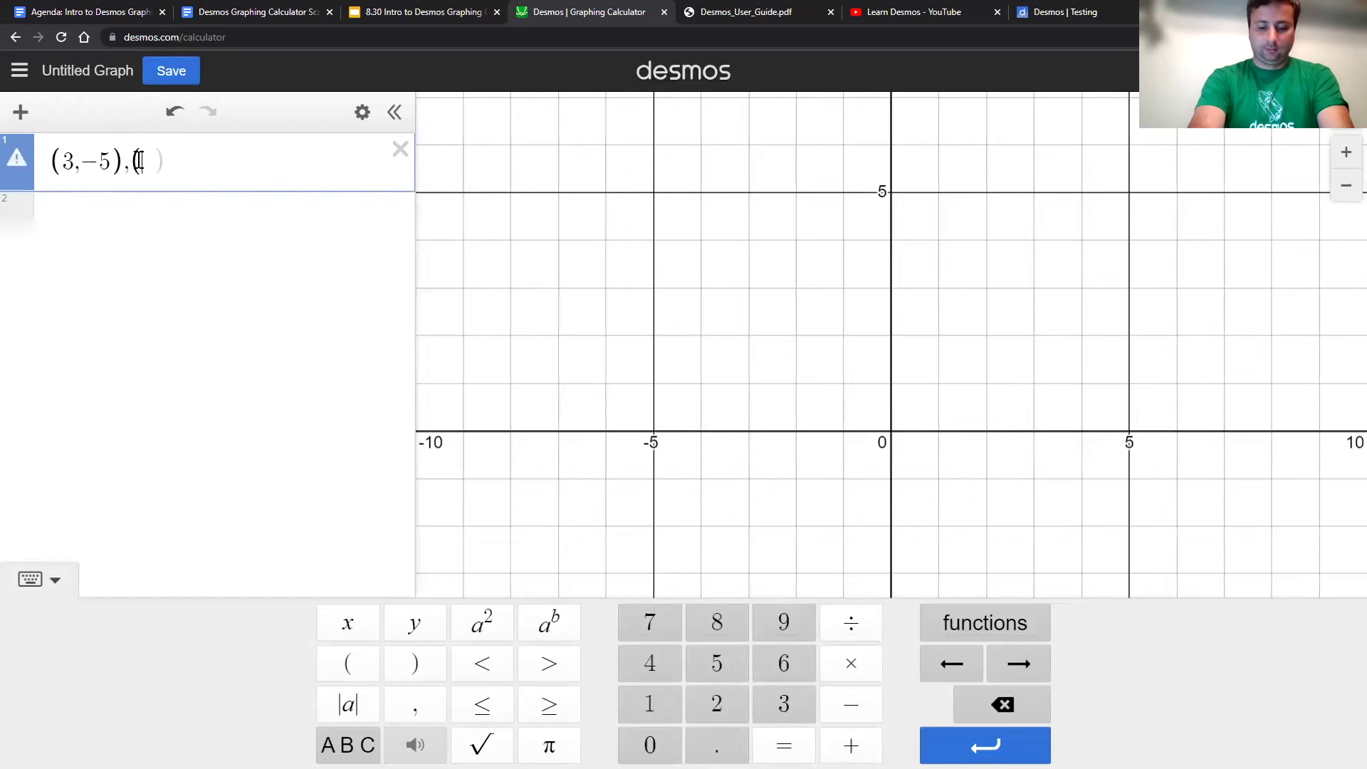
pyautogui.write('3,')
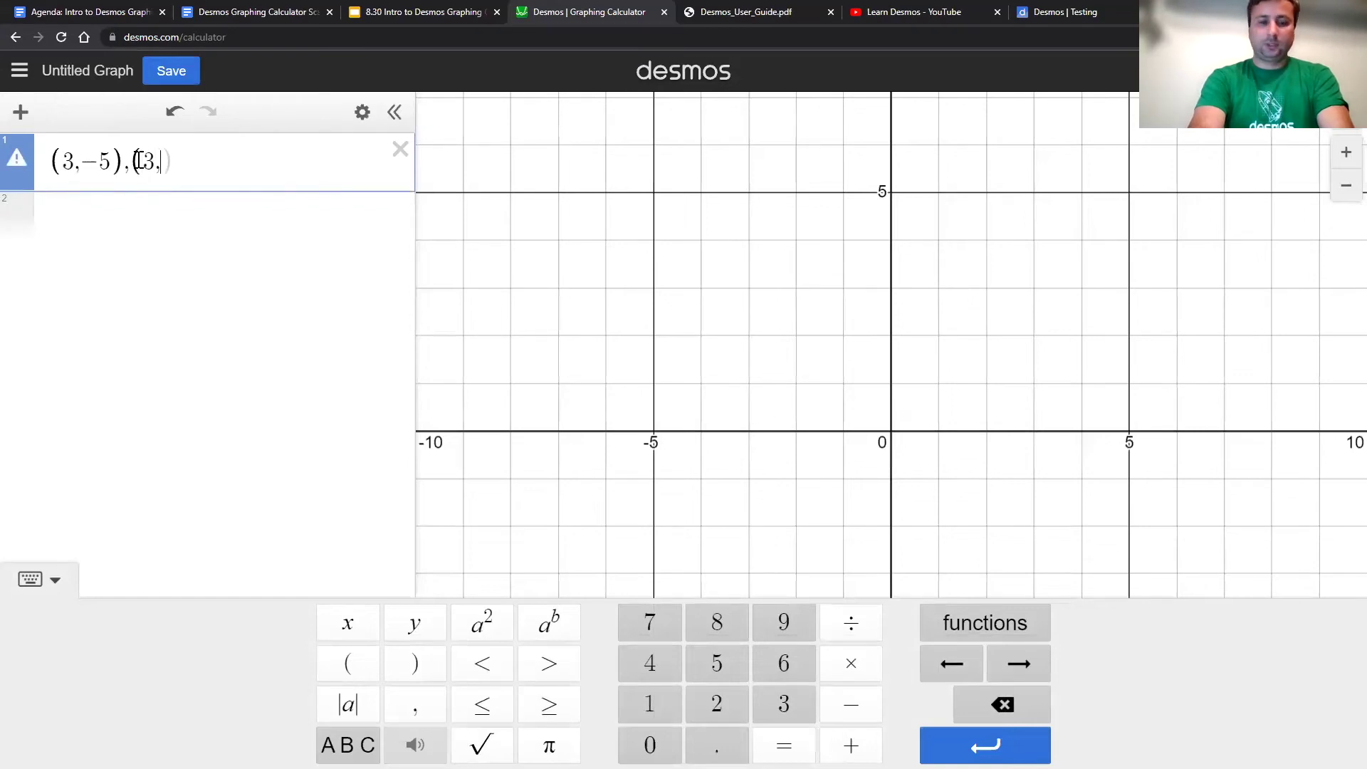
pyautogui.write('-4),(')
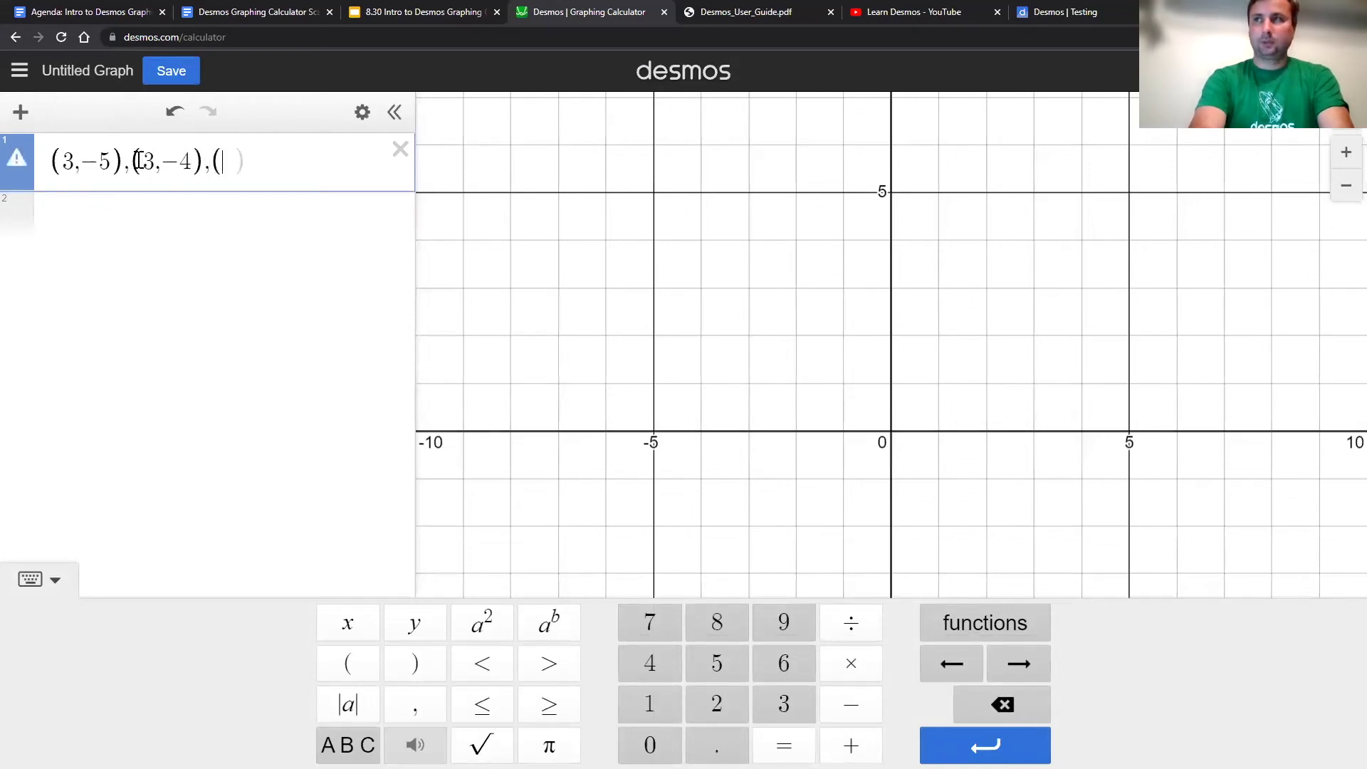
pyautogui.write('3,-3)')
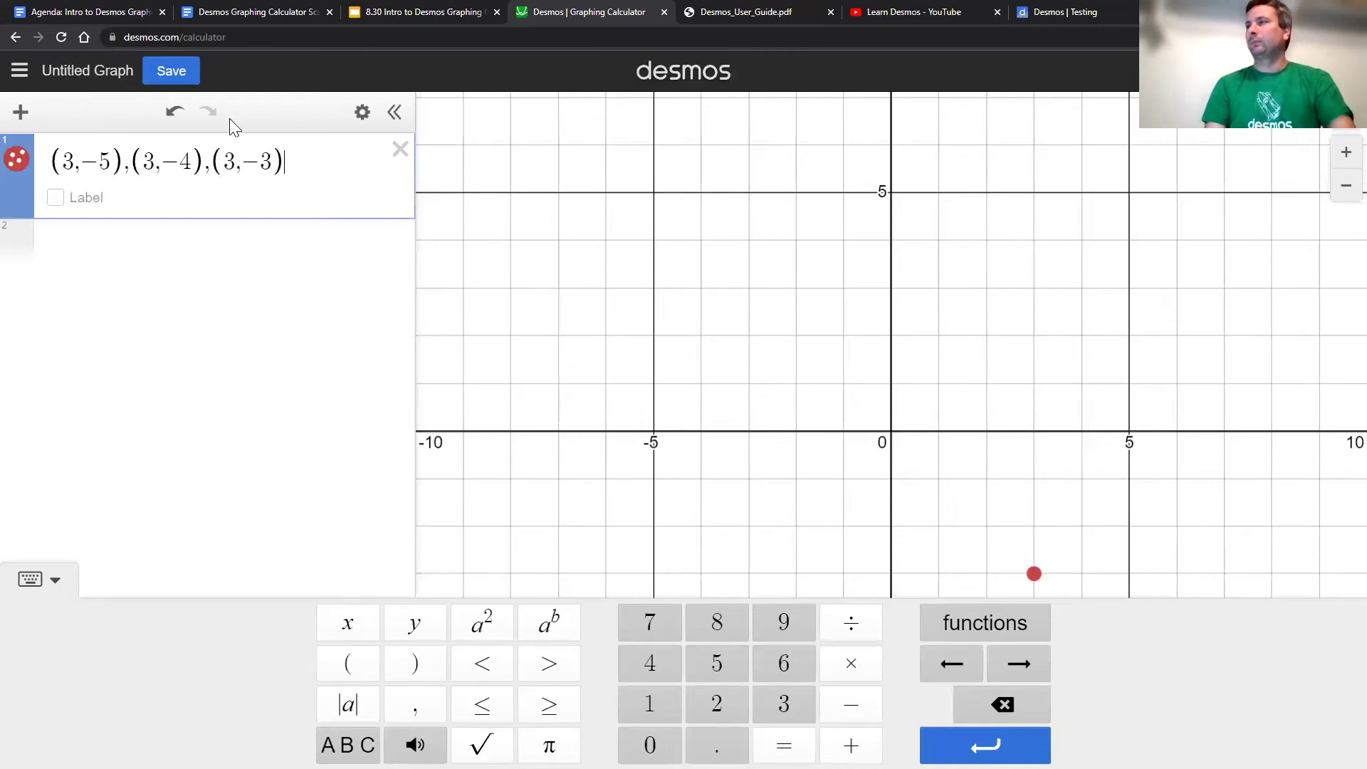
pyautogui.click(644, 254)
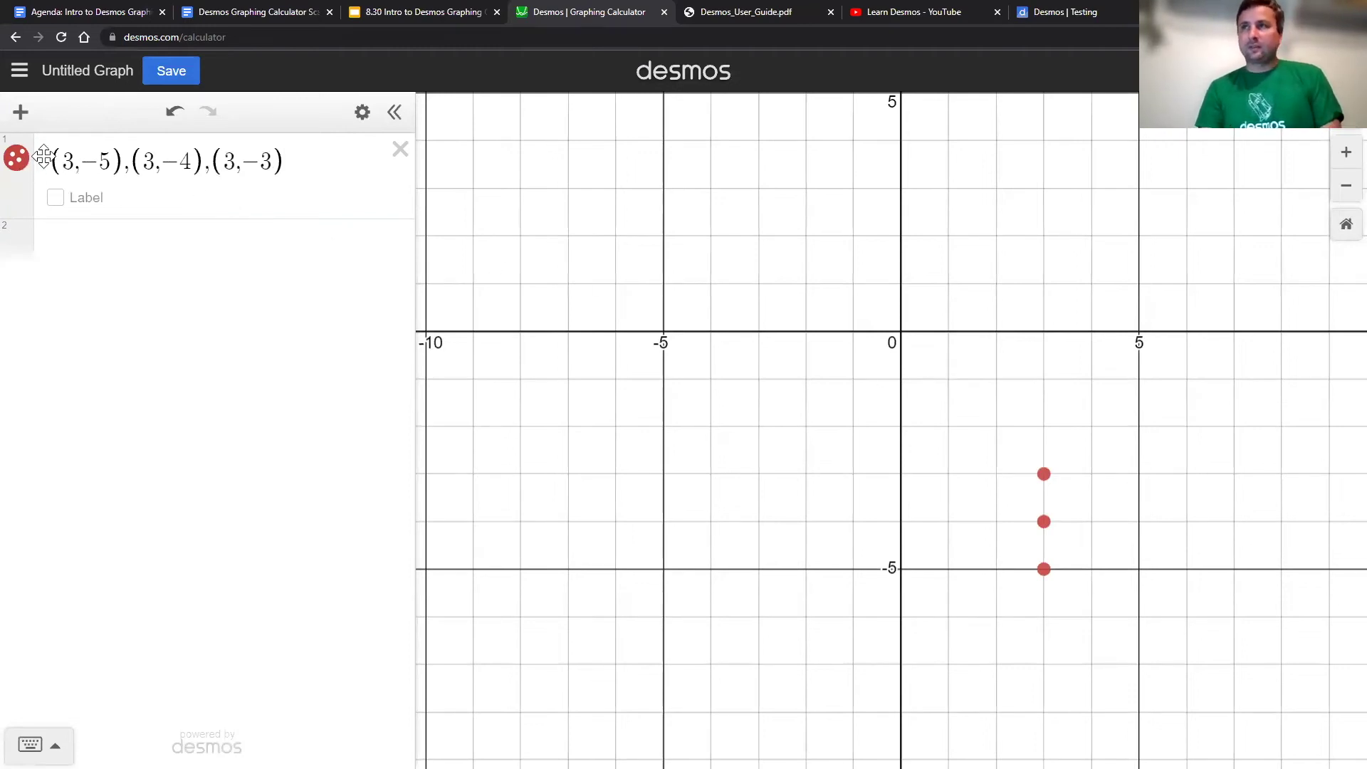
# Step: Replace the three-point expression with (3,a) and define a as the list [−5,−4,−3]
pyautogui.click(399, 150)
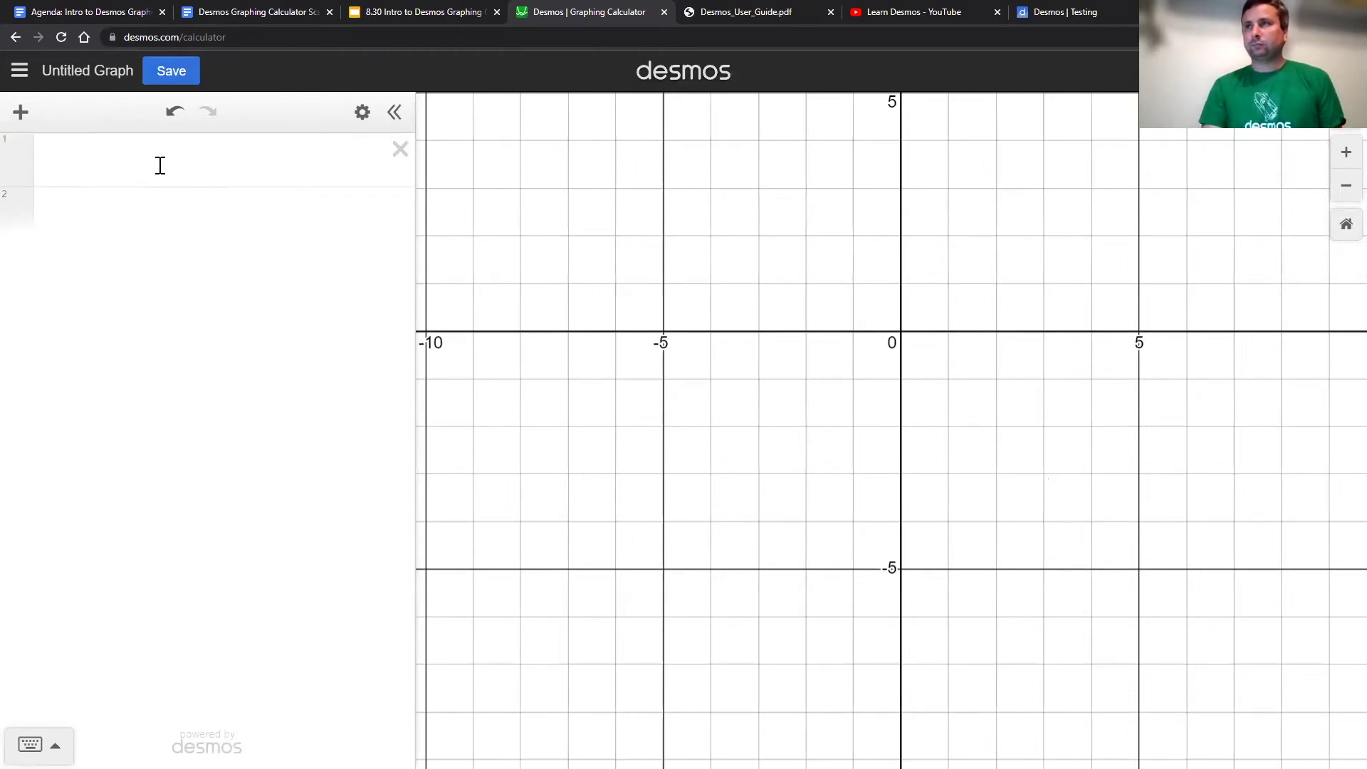
pyautogui.click(157, 162)
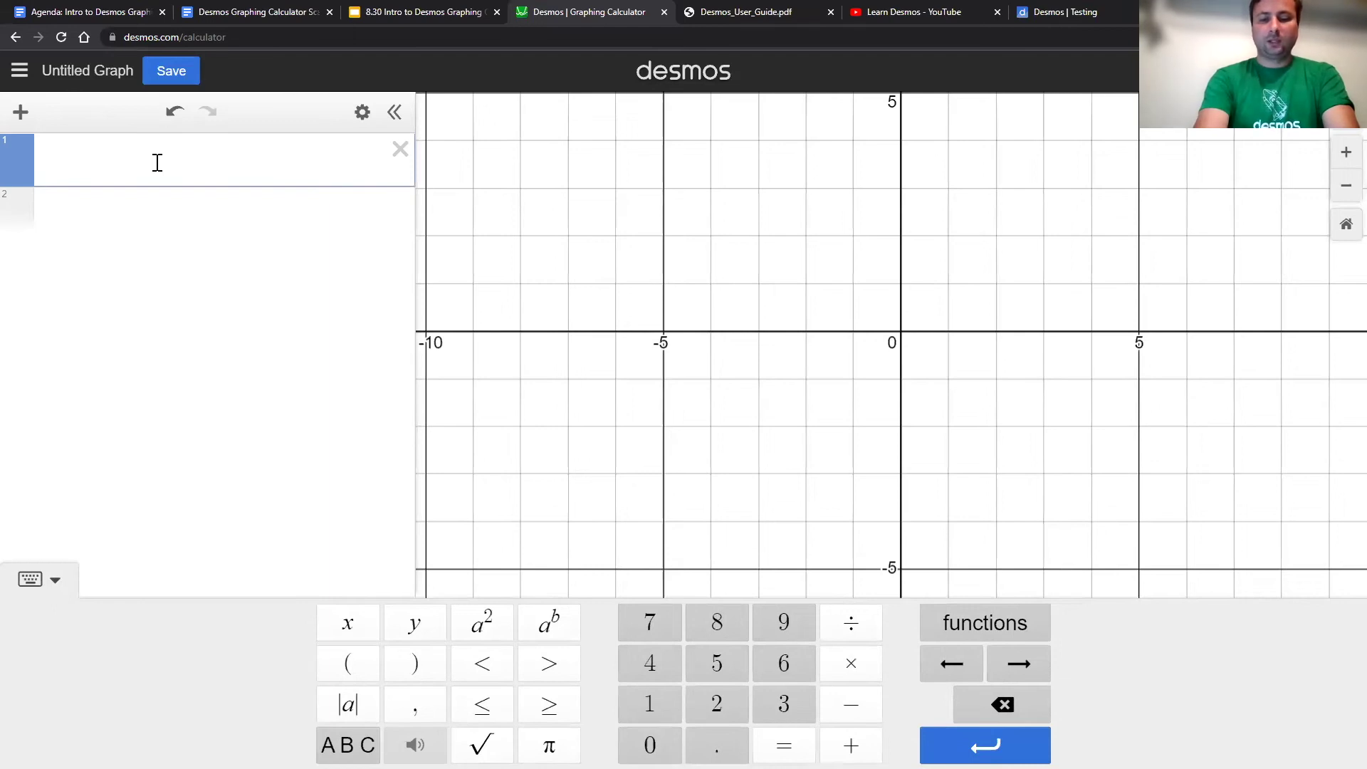
pyautogui.write('(3,a)')
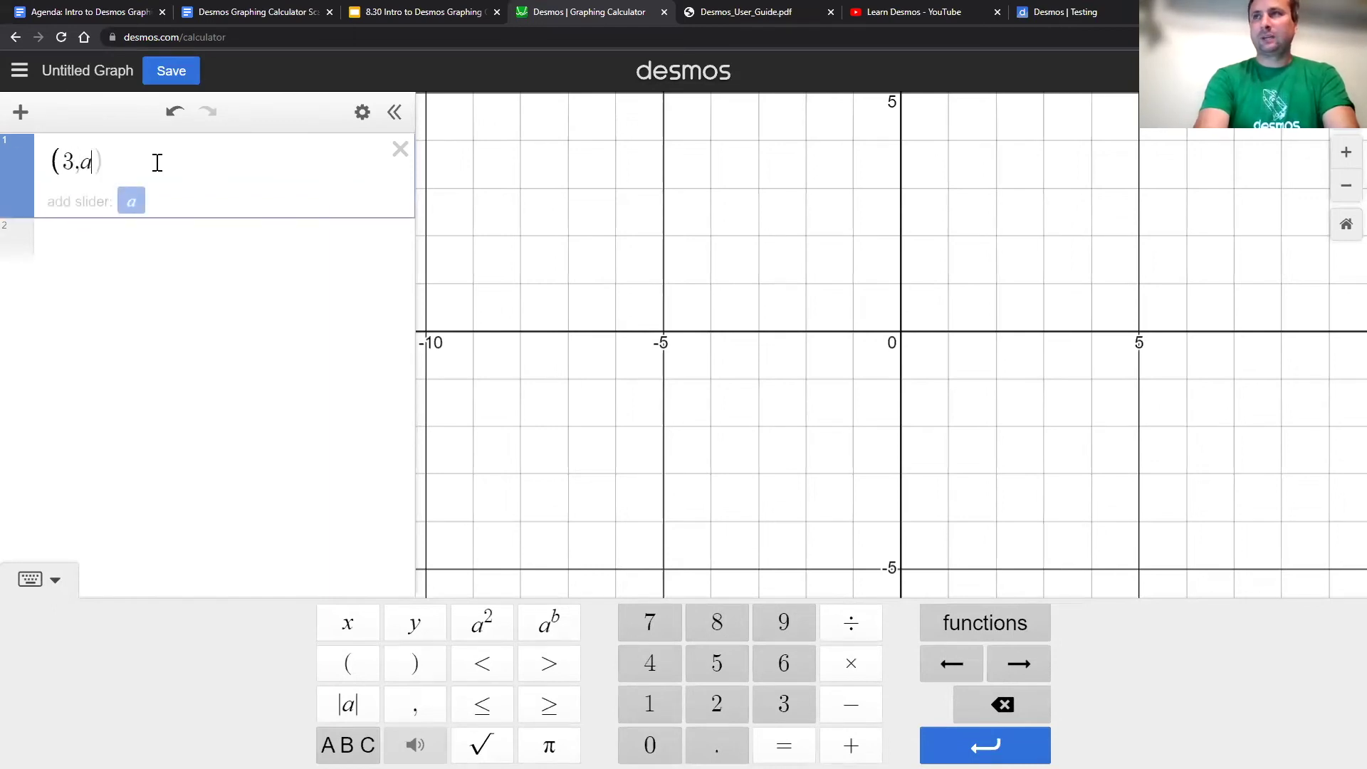
pyautogui.click(84, 237)
pyautogui.write('a')
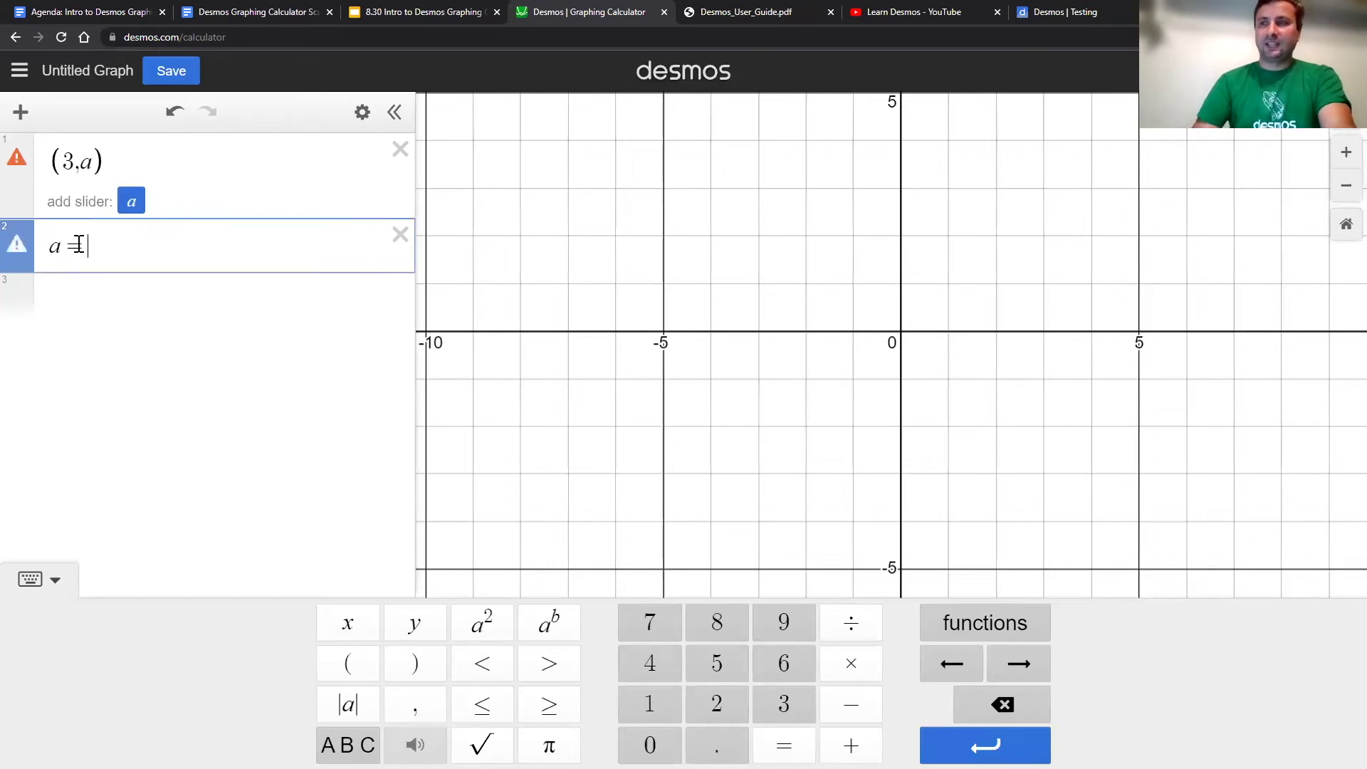
pyautogui.write('=[')
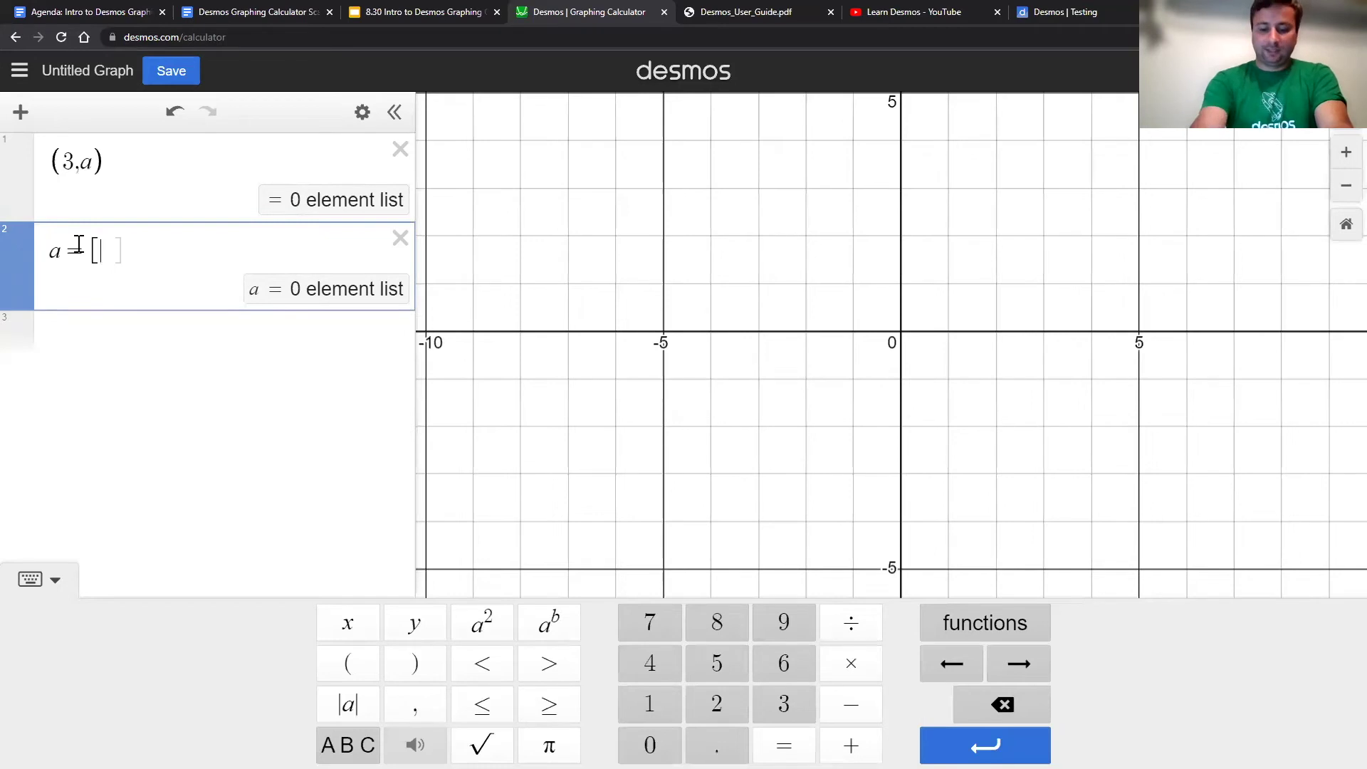
pyautogui.write('-5,-4')
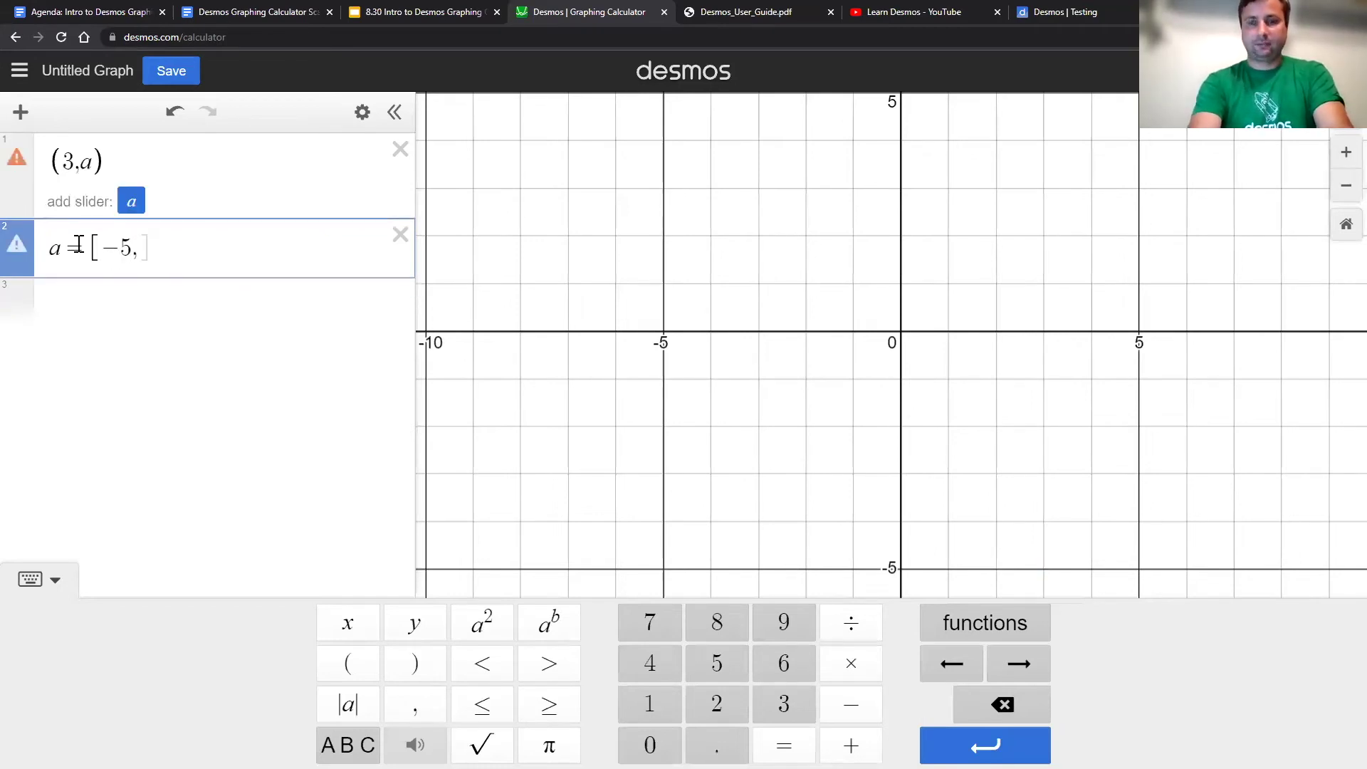
pyautogui.write(',')
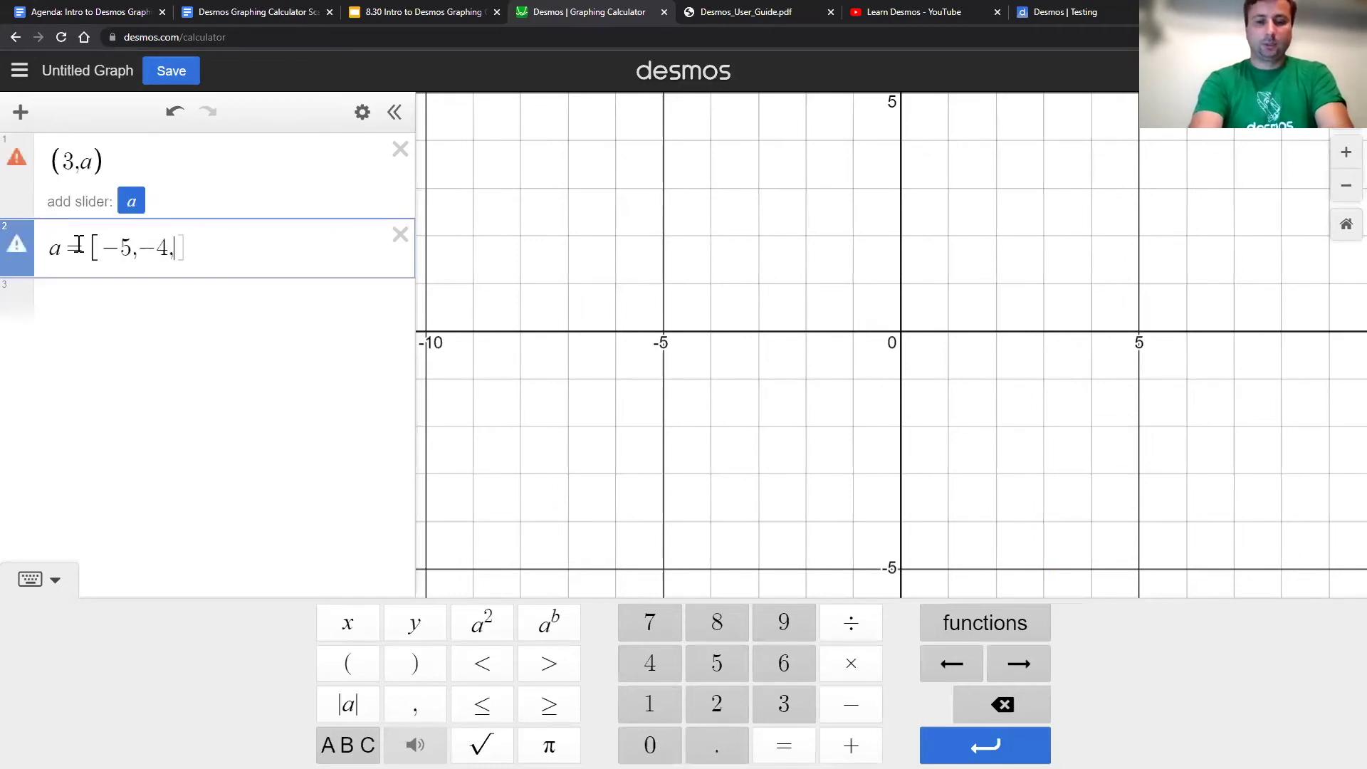
pyautogui.write('-3')
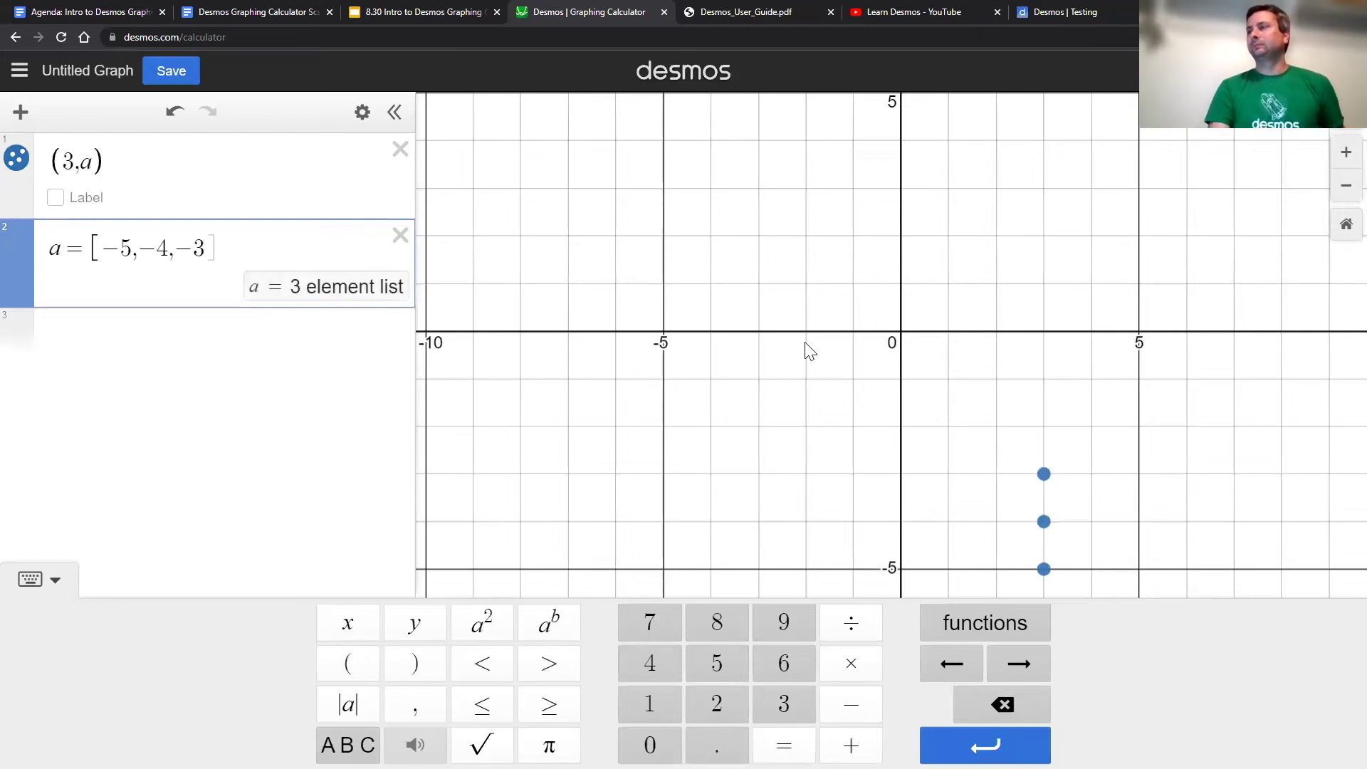
pyautogui.click(885, 423)
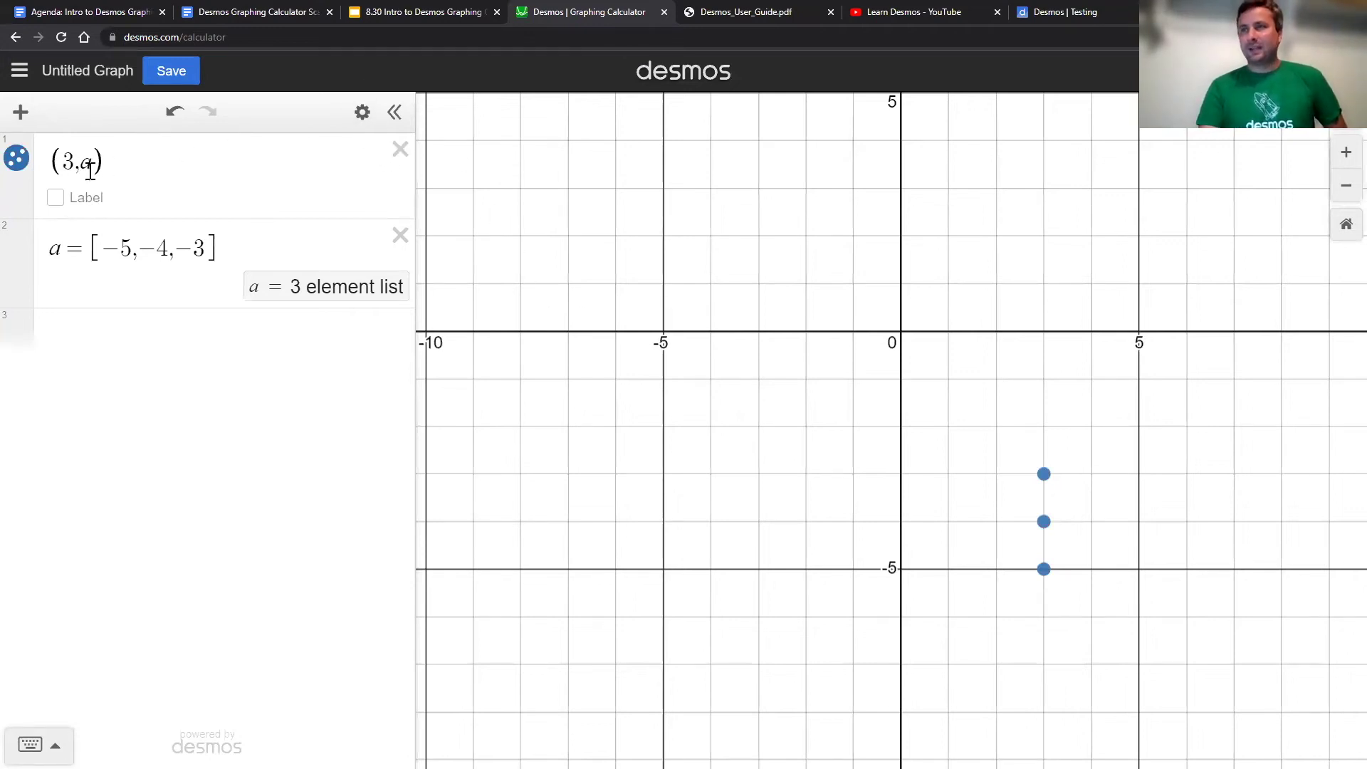
pyautogui.click(55, 161)
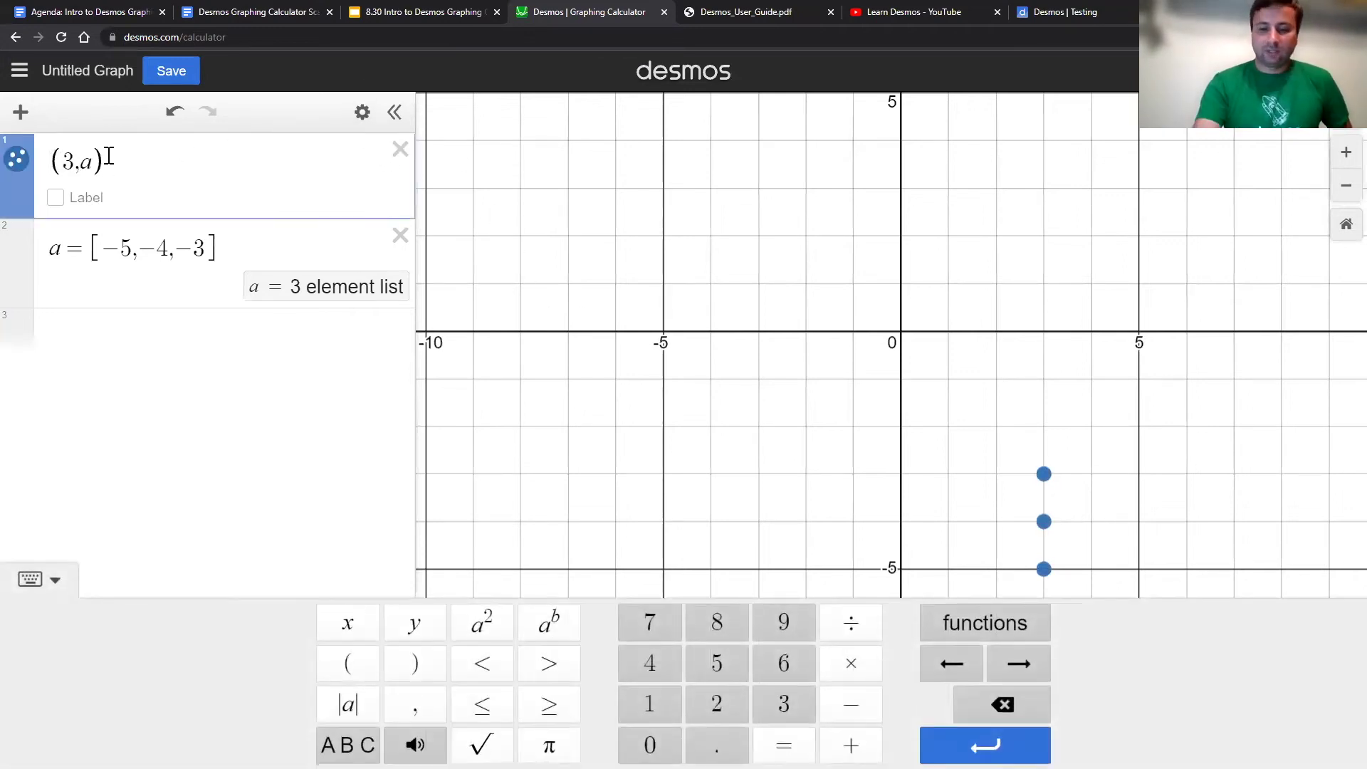
pyautogui.write('(')
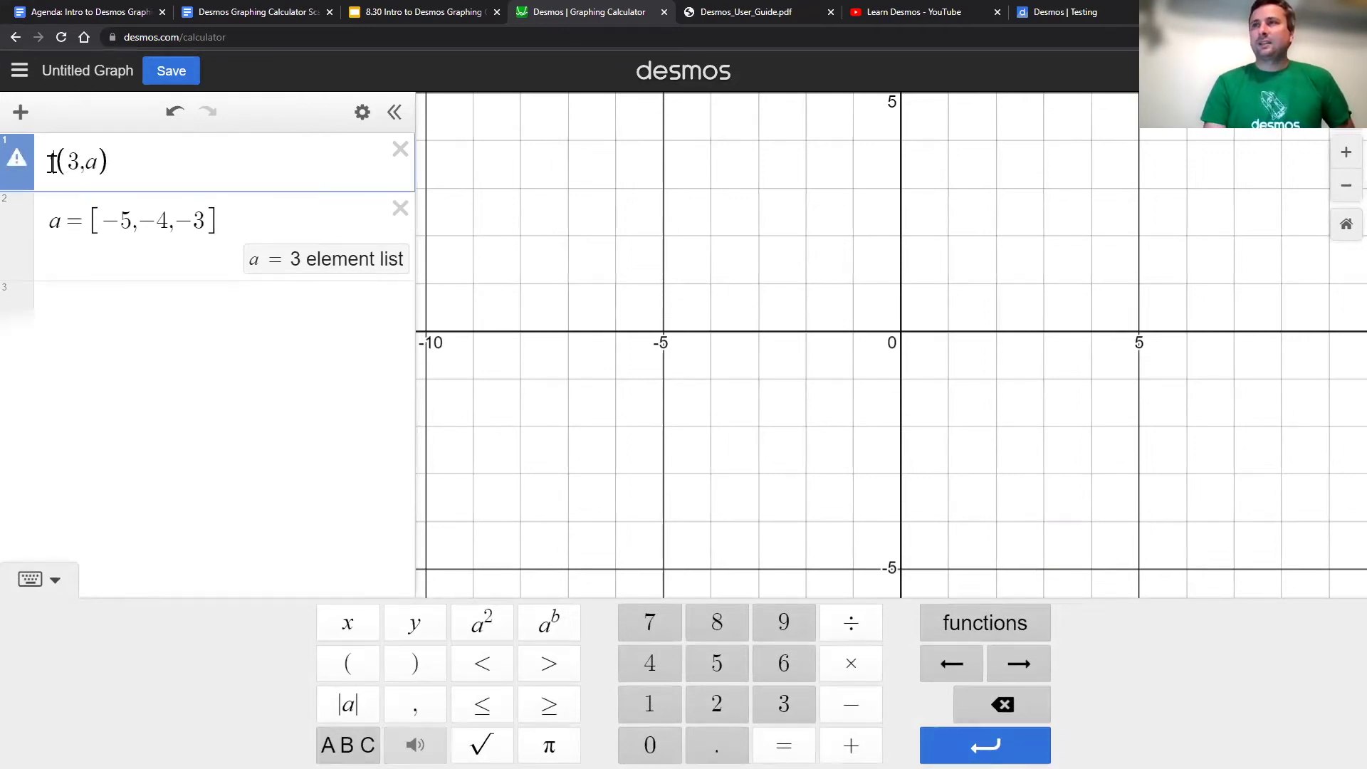
pyautogui.moveTo(20, 168)
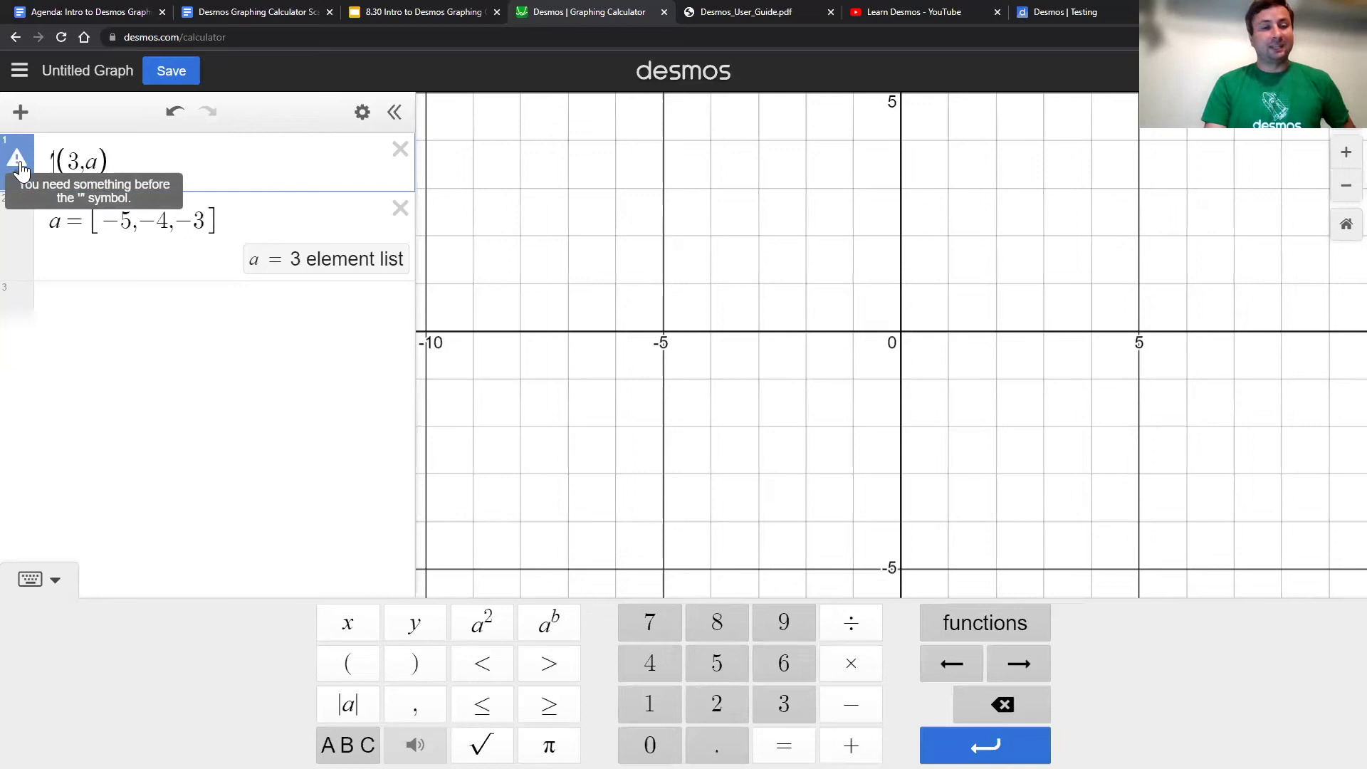
# Step: Change list a to the range [−10,−9...10]
pyautogui.moveTo(205, 220); pyautogui.dragTo(111, 223)
pyautogui.write('-10,')
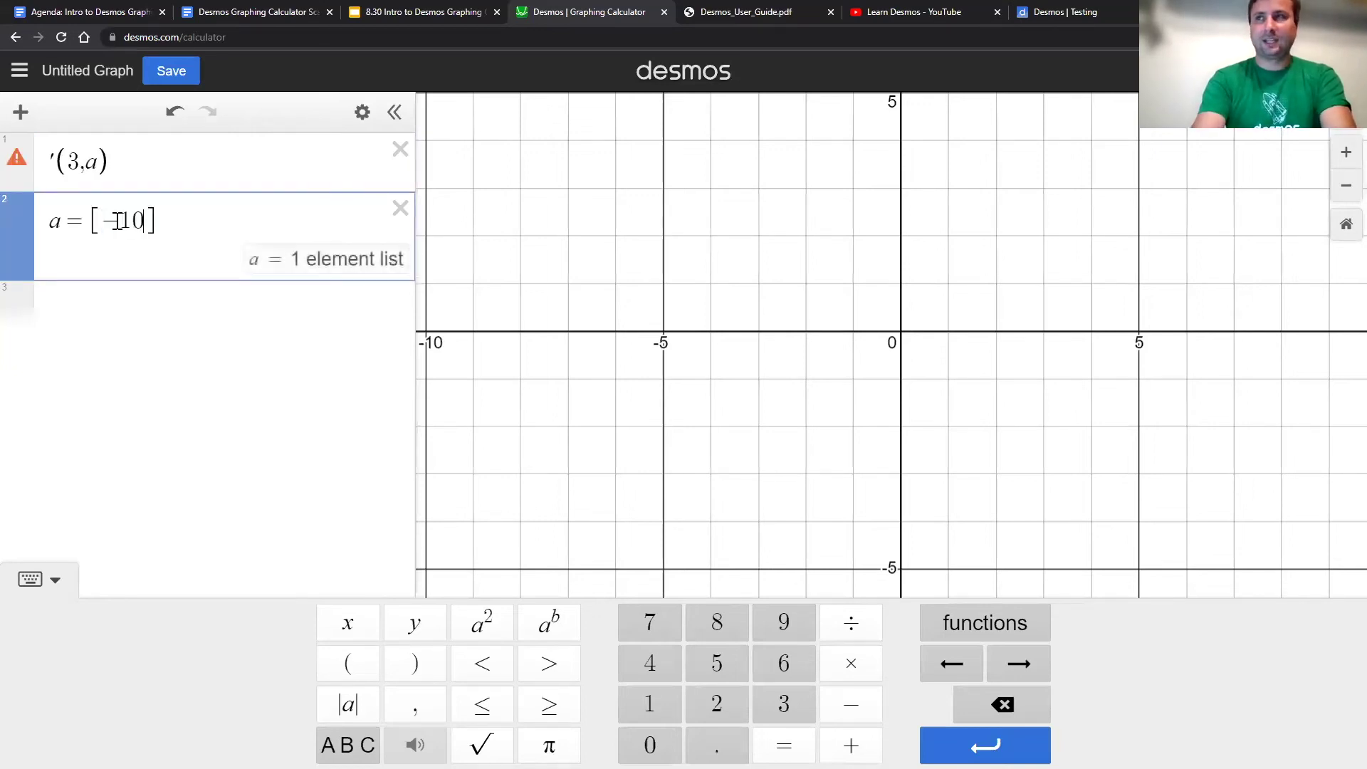
pyautogui.write('-9')
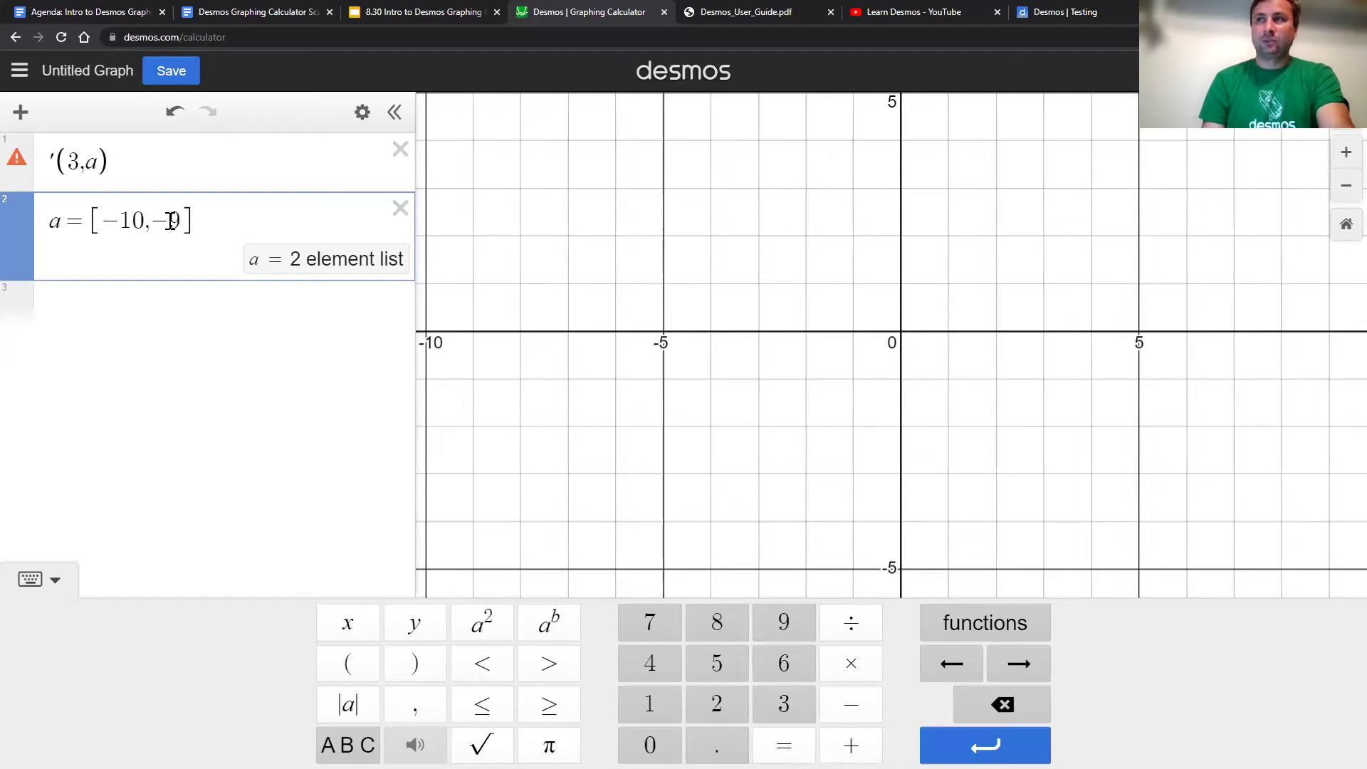
pyautogui.write('...')
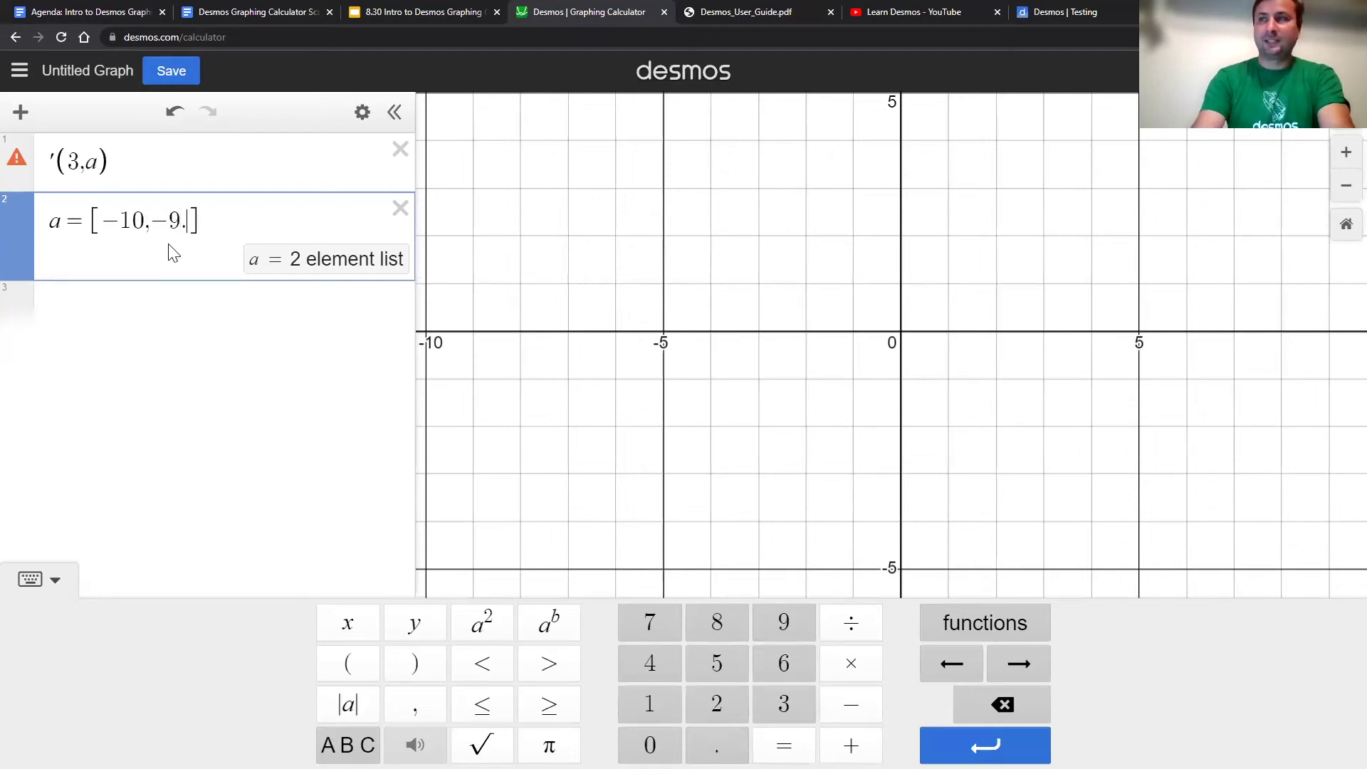
pyautogui.write('10')
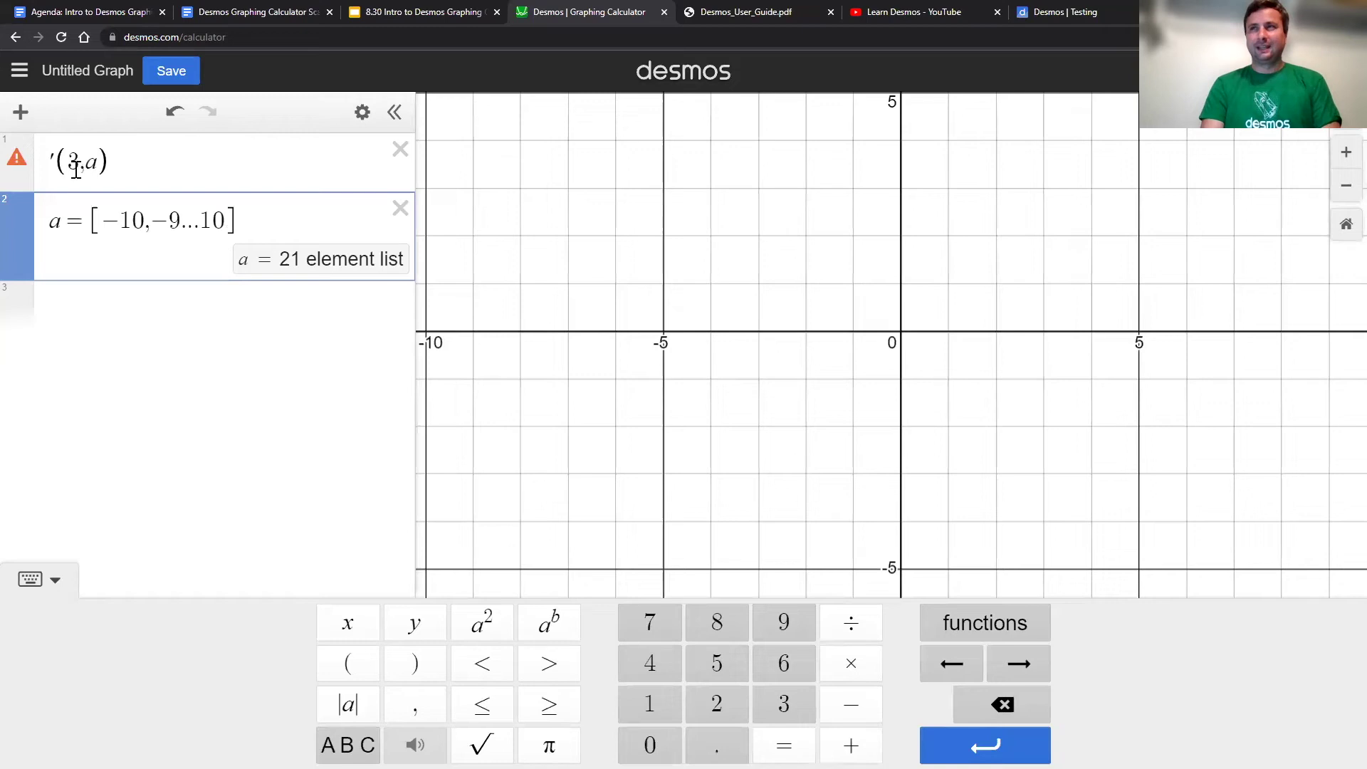
# Step: Remove the stray apostrophe before (3,a) so the points of the whole list are plotted
pyautogui.click(57, 161)
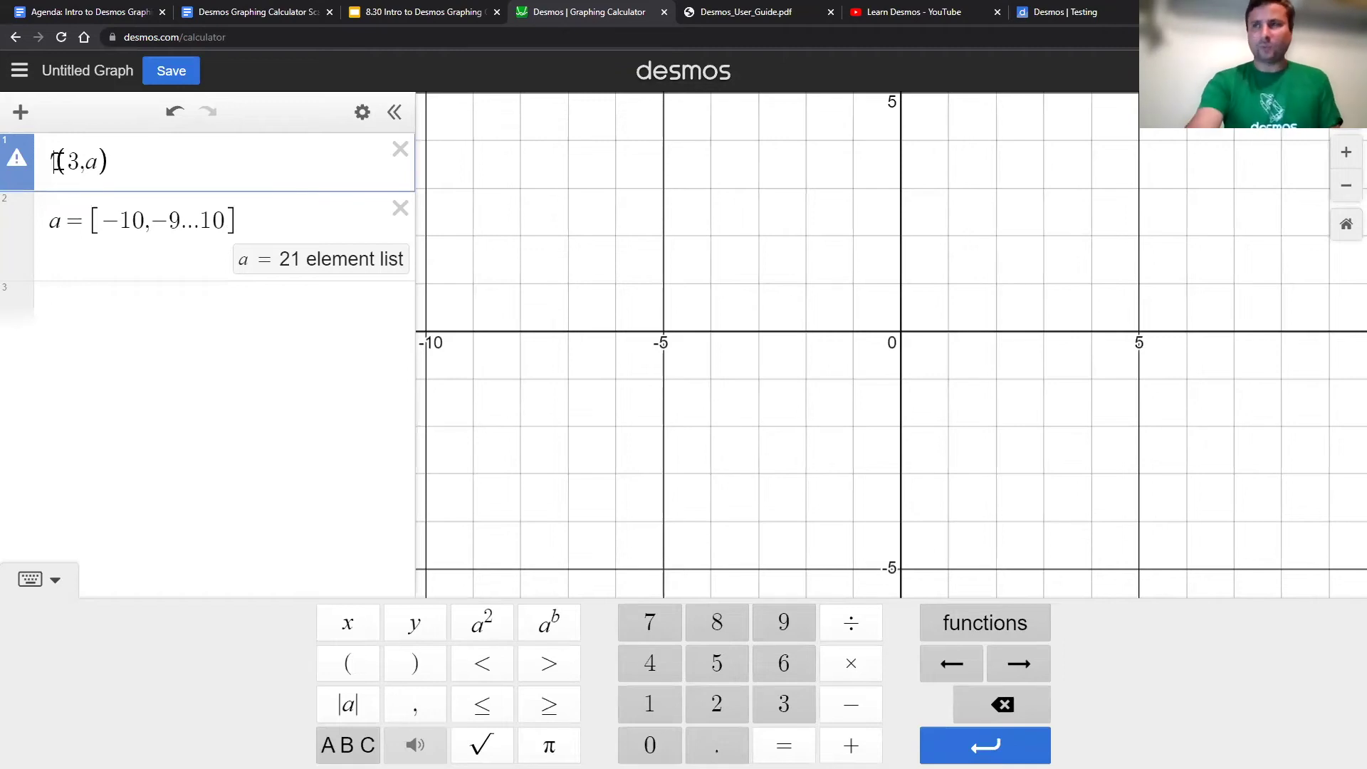
pyautogui.write('(')
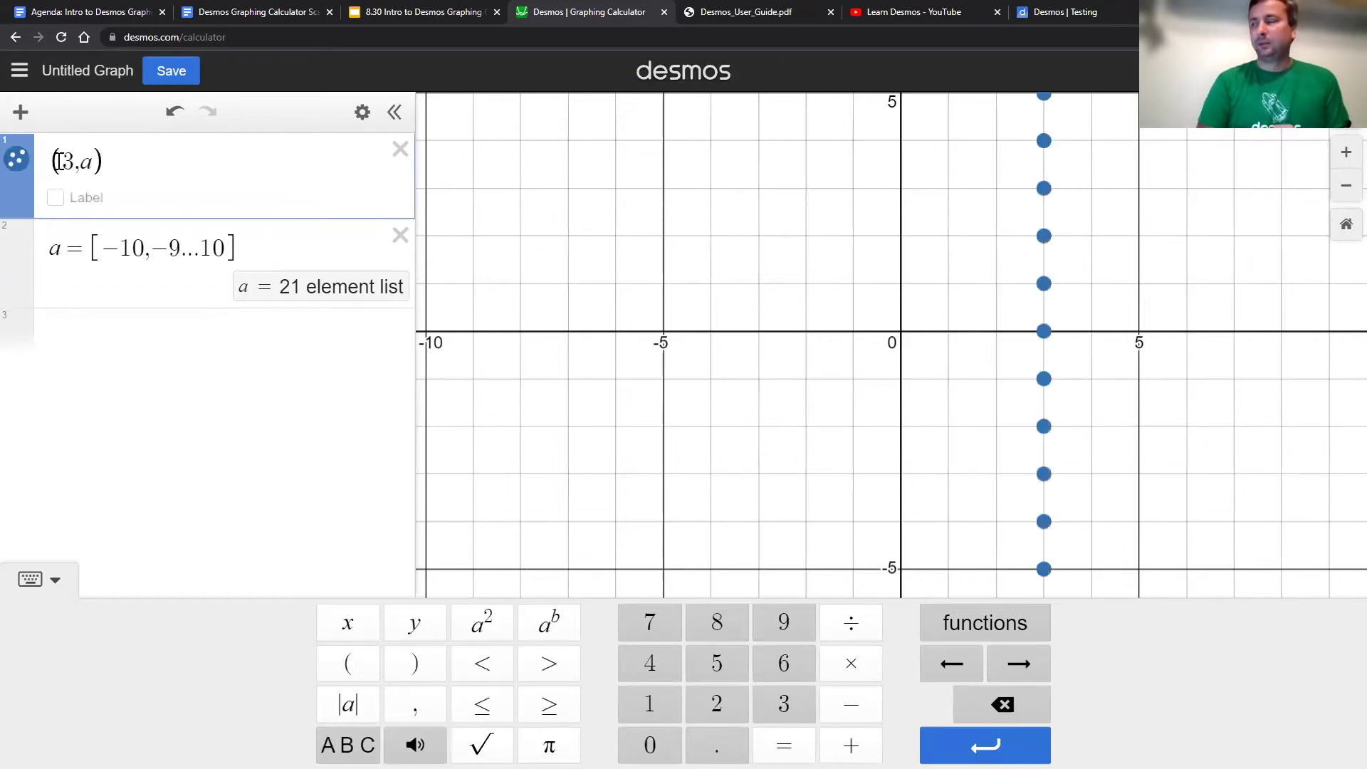
pyautogui.click(1341, 192)
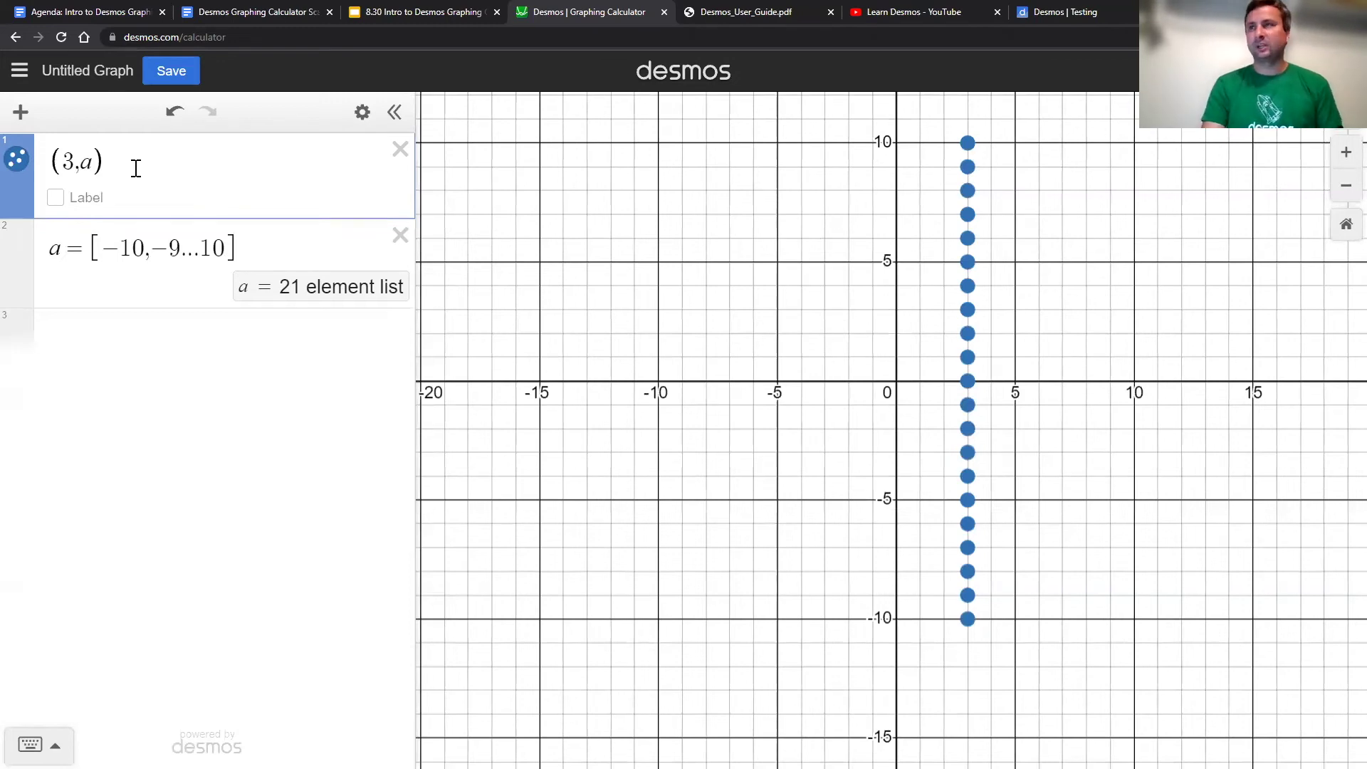
pyautogui.click(1341, 169)
pyautogui.click(1345, 187)
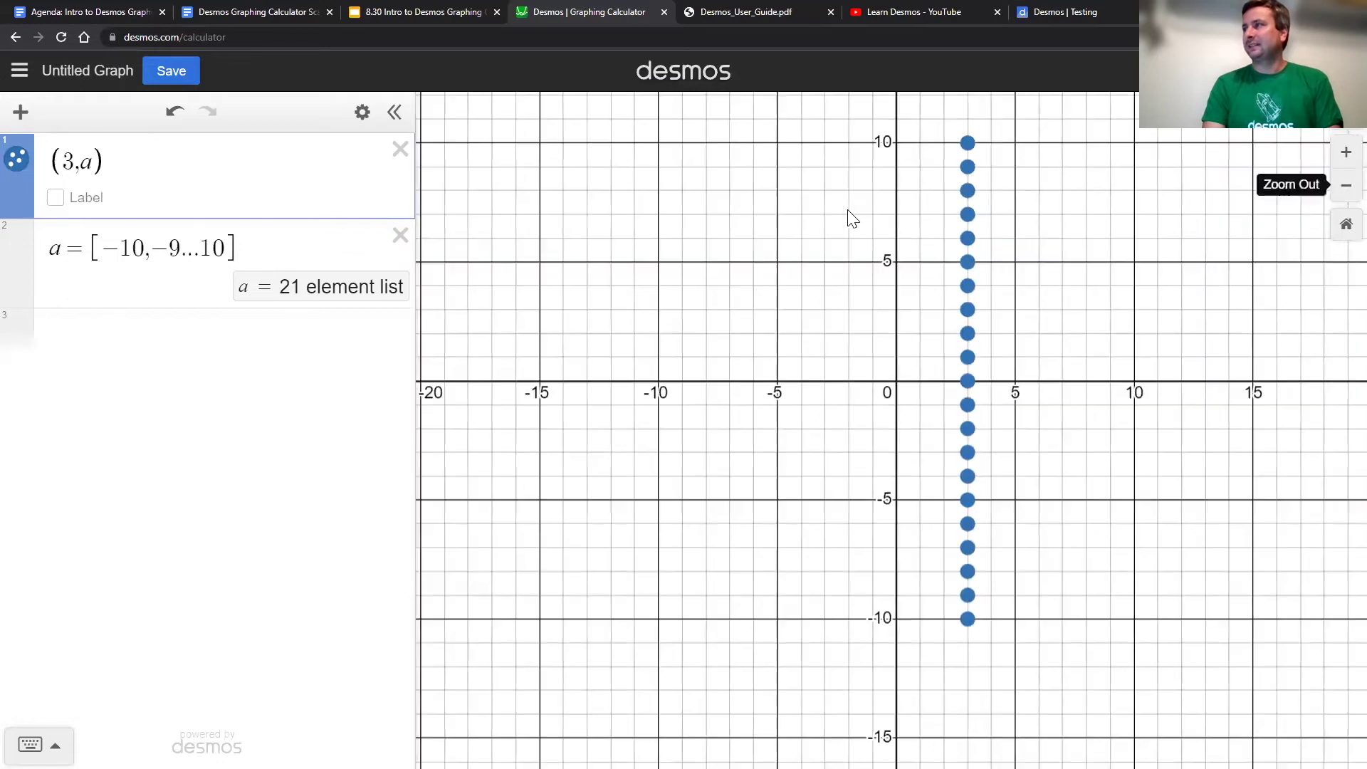
# Step: Refine the spacing of list a by changing its second value to −9.5, −9.6, −9.7, −9.8 and finally −9.9
pyautogui.click(184, 237)
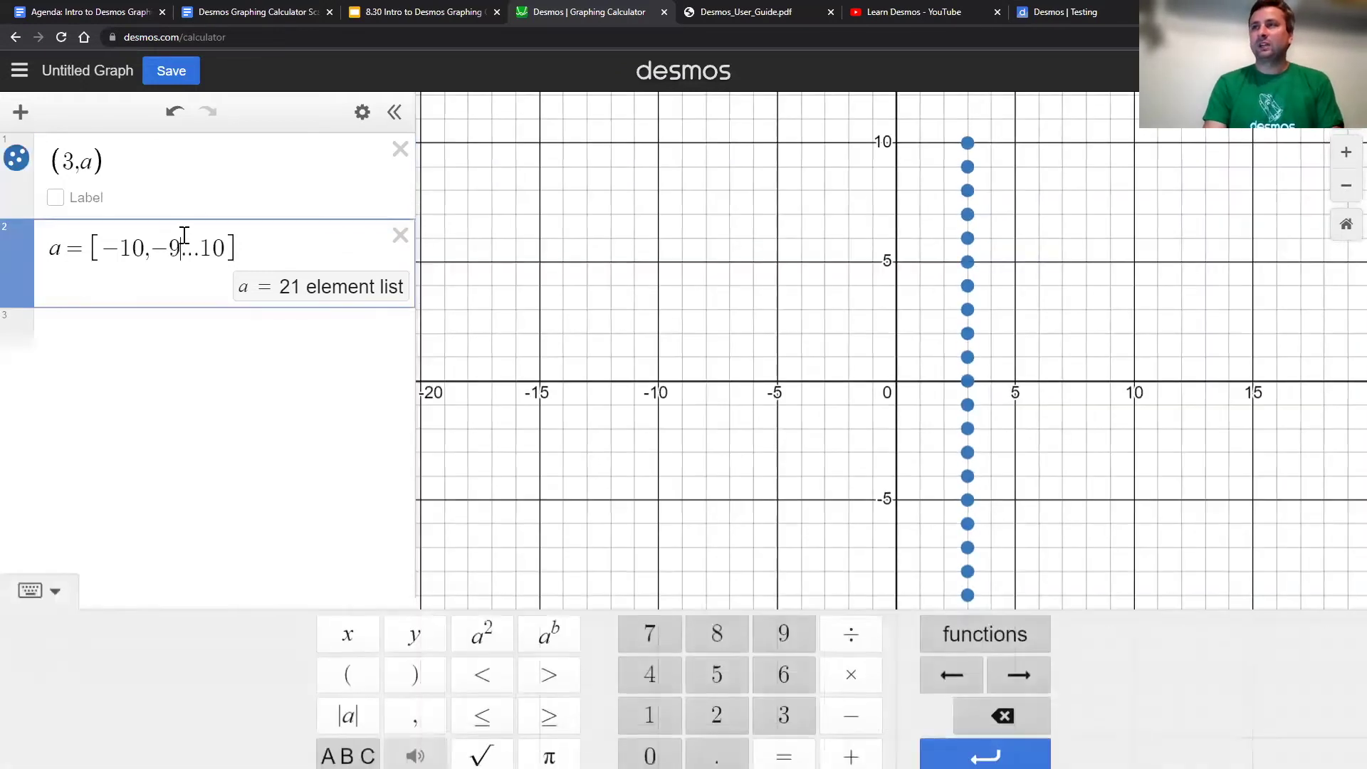
pyautogui.write('.5')
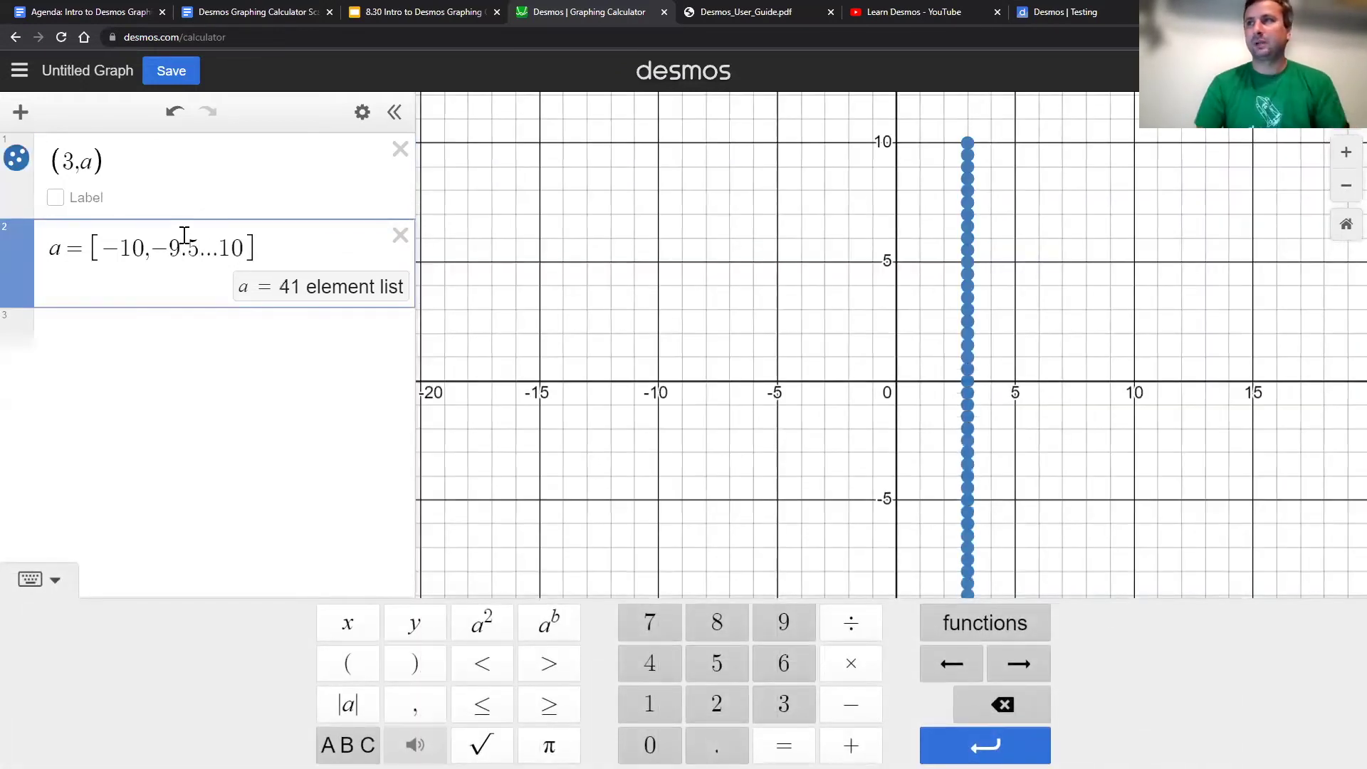
pyautogui.press('BackSpace')
pyautogui.write('6')
pyautogui.press('BackSpace')
pyautogui.write('7')
pyautogui.press('BackSpace')
pyautogui.write('8')
pyautogui.press('BackSpace')
pyautogui.write('9')
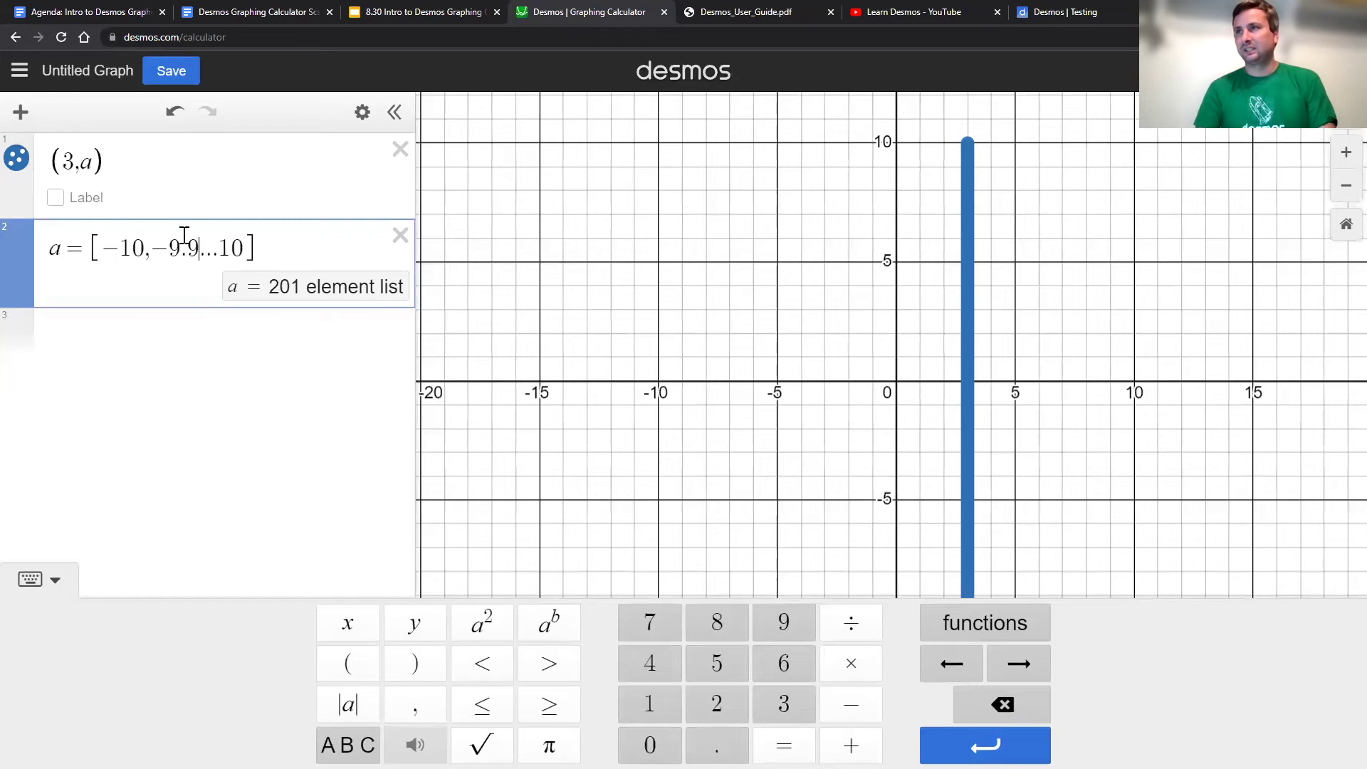
# Step: Graph the vertical line x = 3 in a new expression over the plotted points
pyautogui.click(89, 324)
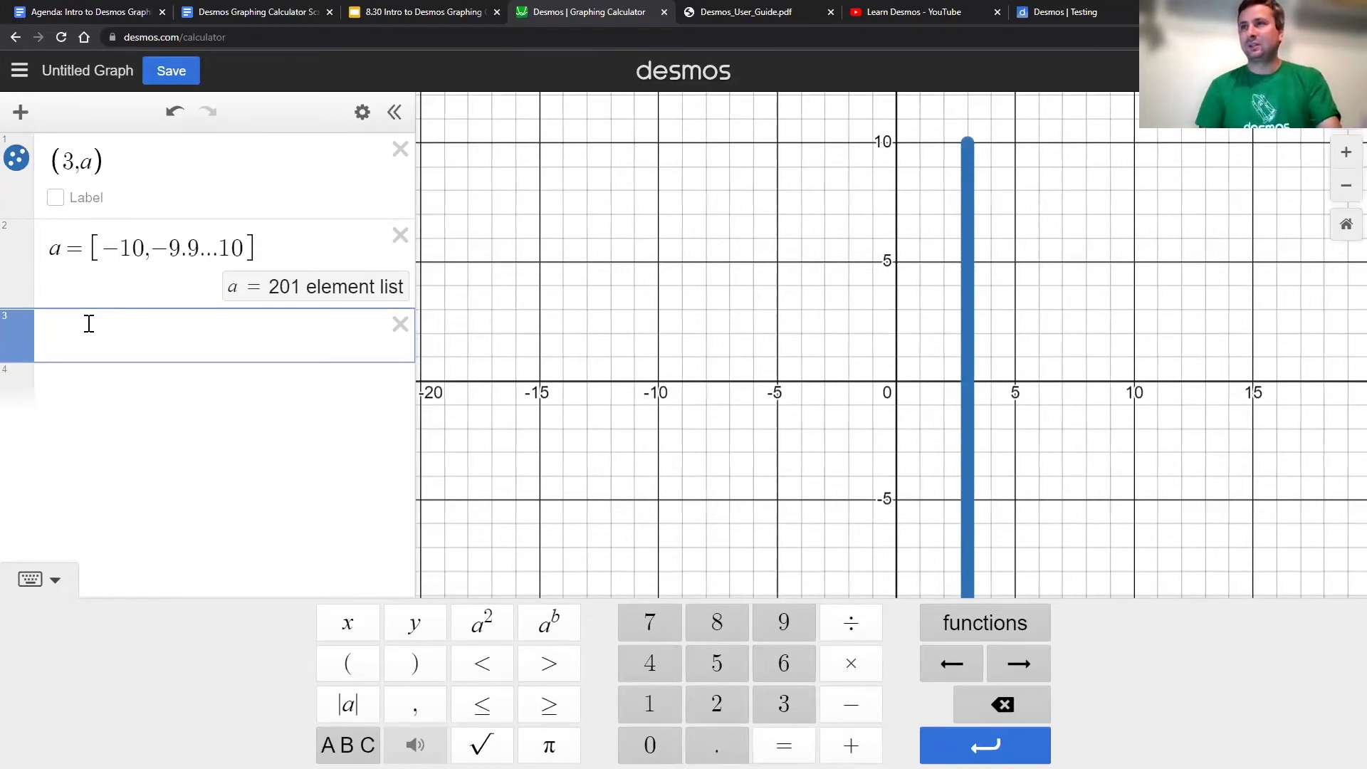
pyautogui.write('x = ')
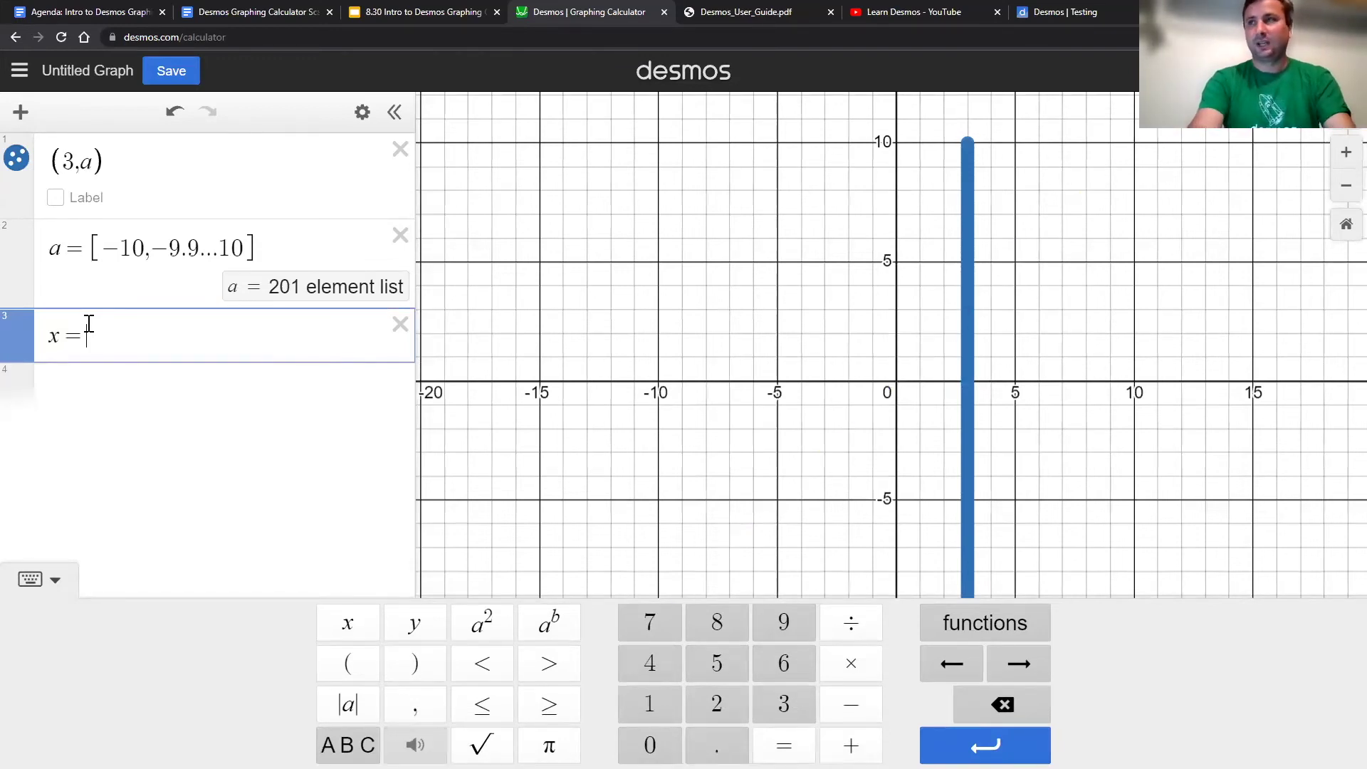
pyautogui.write('3')
pyautogui.click(741, 264)
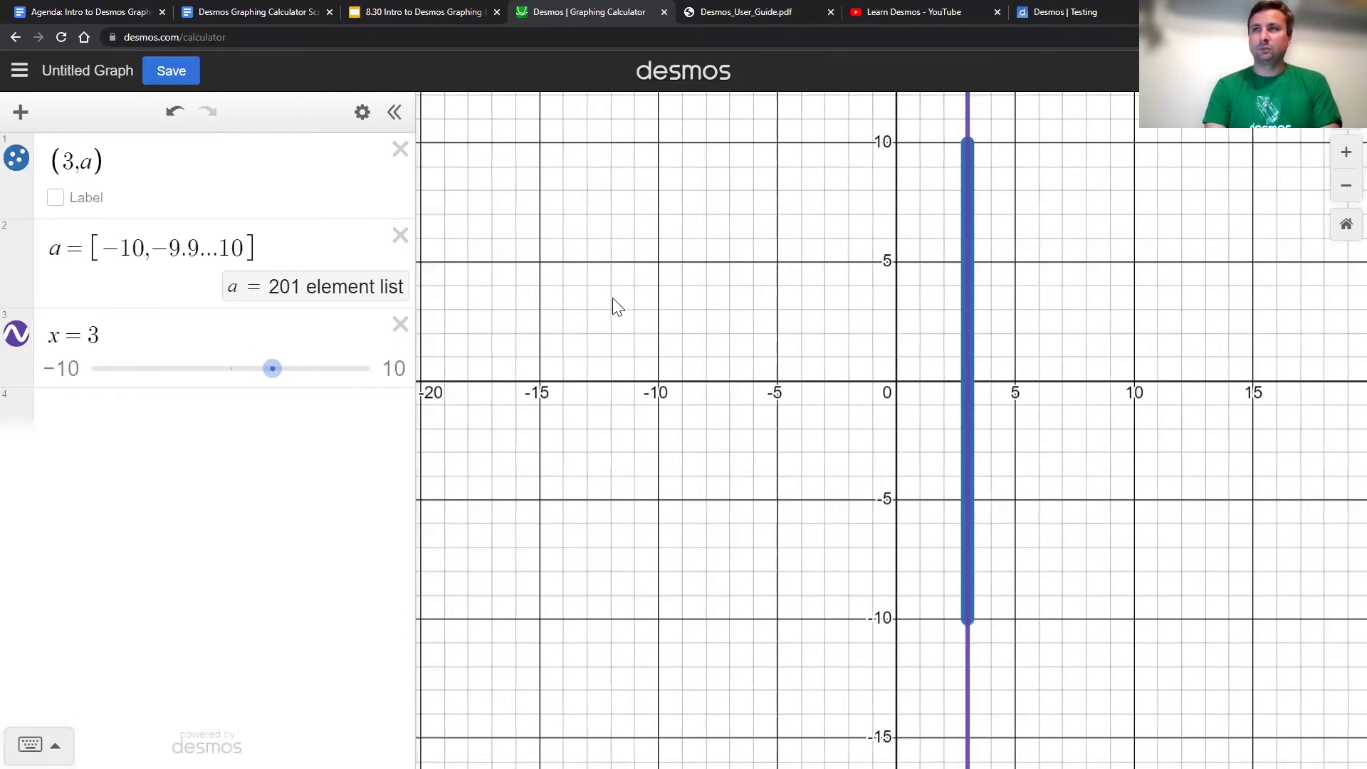
# Step: Delete the x = 3 line and the definition of list a
pyautogui.click(400, 324)
pyautogui.click(401, 237)
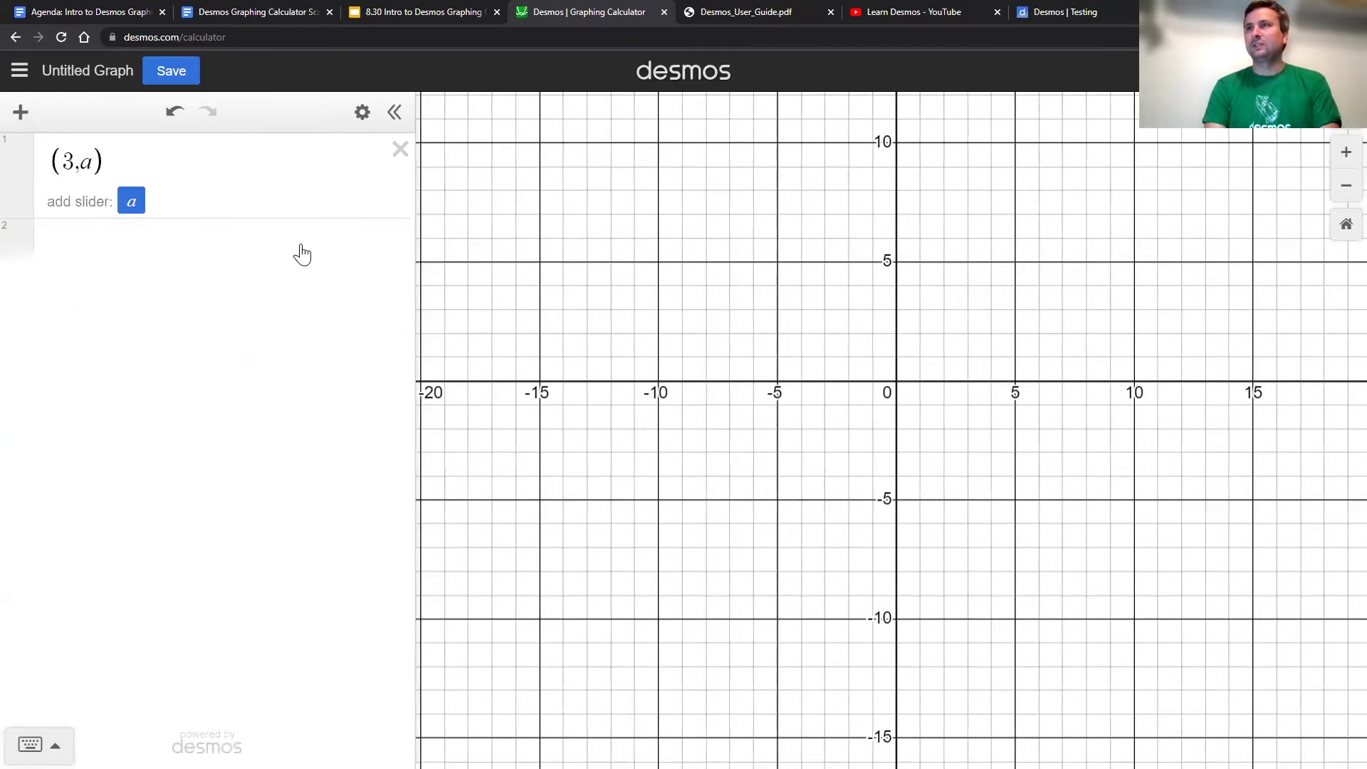
# Step: Define list a as [−10,−9...10] in the second expression to plot the points (3,a)
pyautogui.doubleClick(68, 162)
pyautogui.click(83, 241)
pyautogui.write('a=')
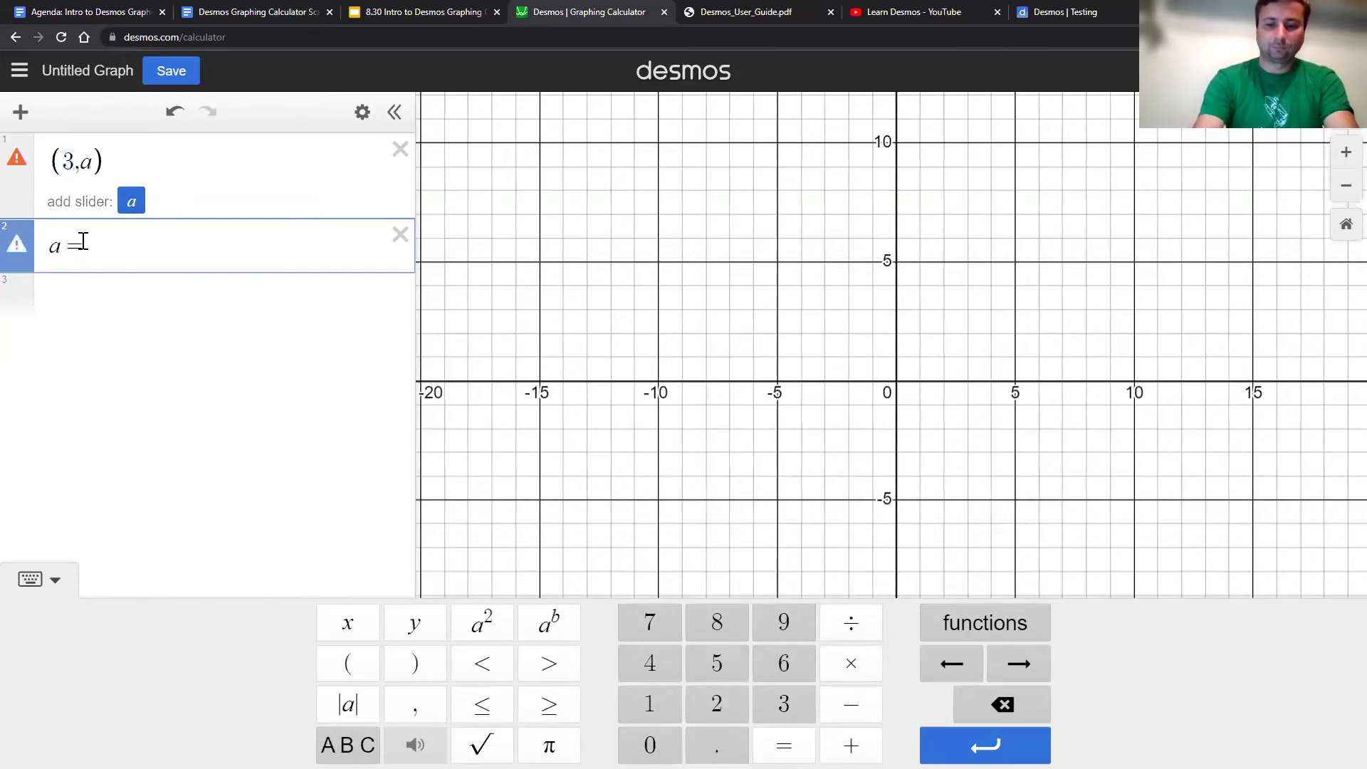
pyautogui.write('[-1')
pyautogui.press('BackSpace')
pyautogui.press('BackSpace')
pyautogui.write('[-1')
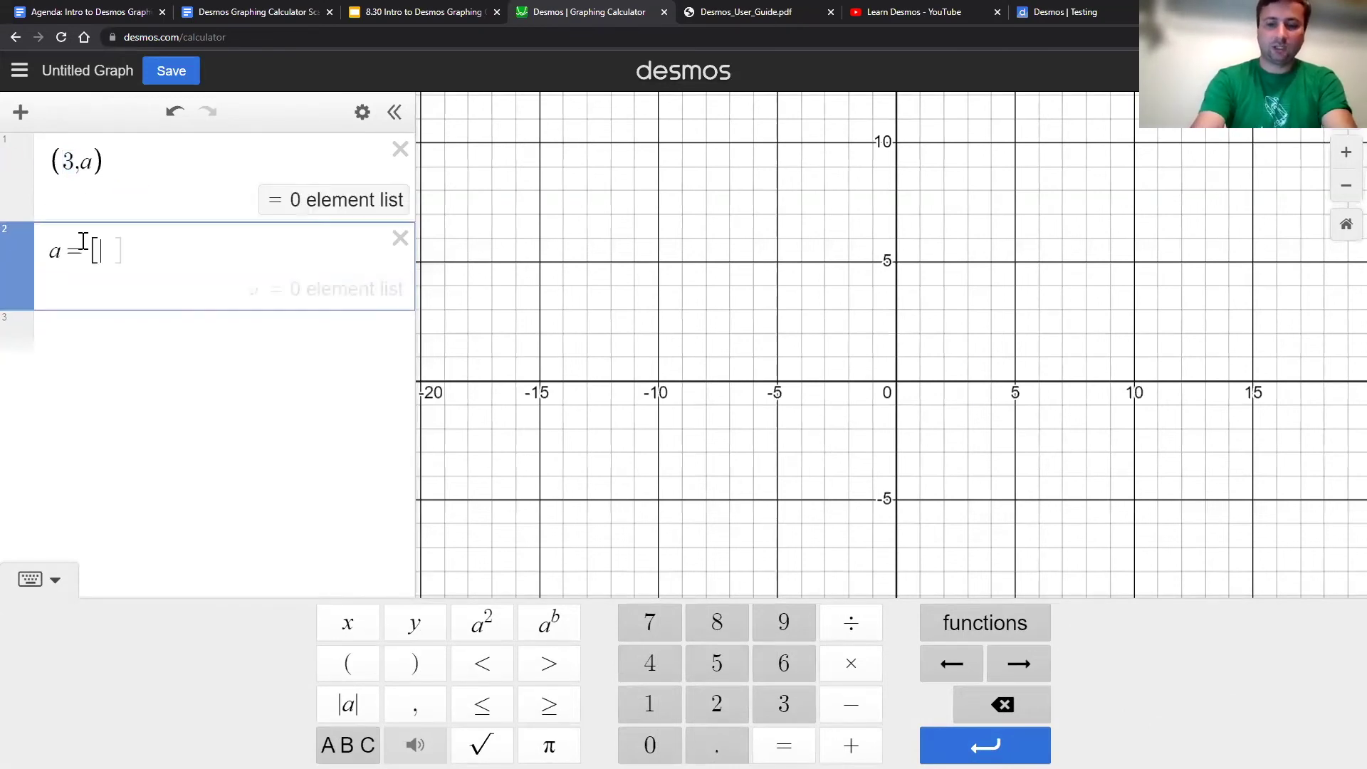
pyautogui.write('0,-9')
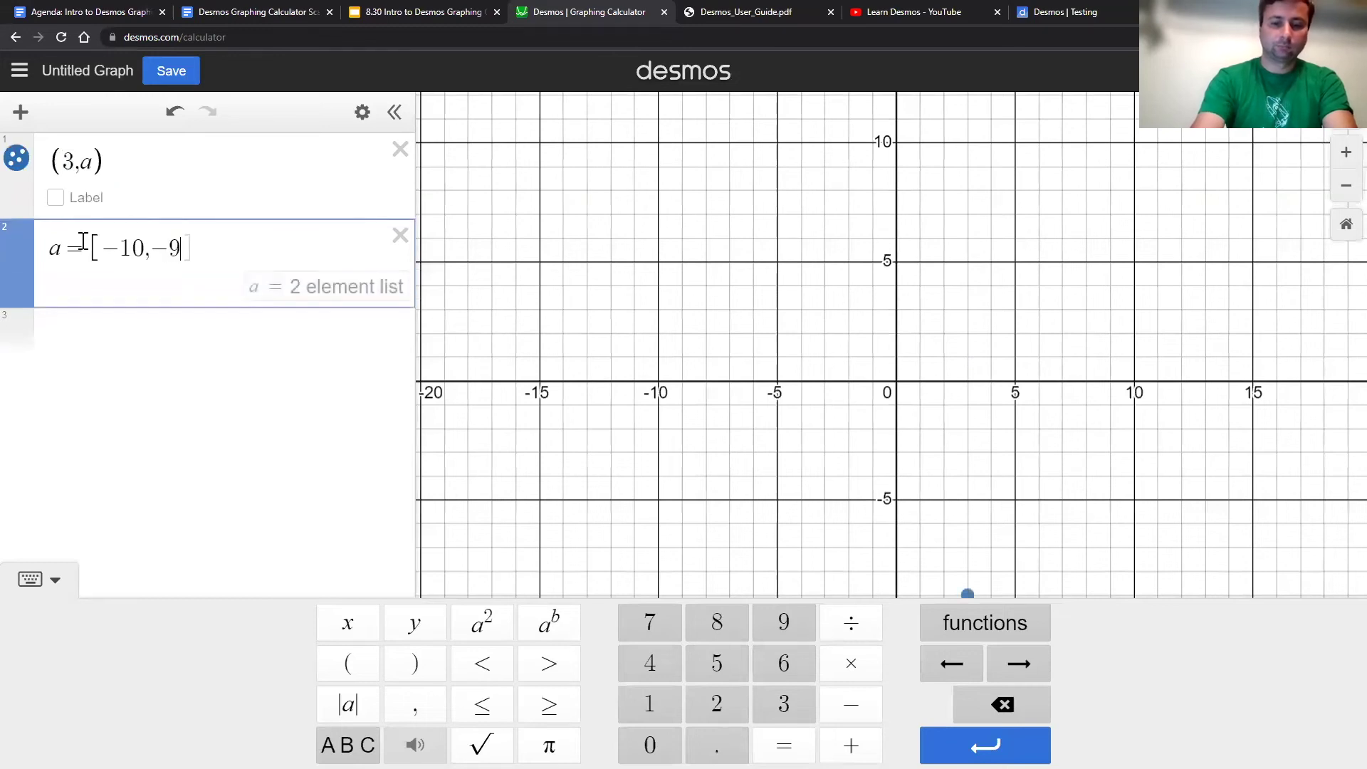
pyautogui.write('...10')
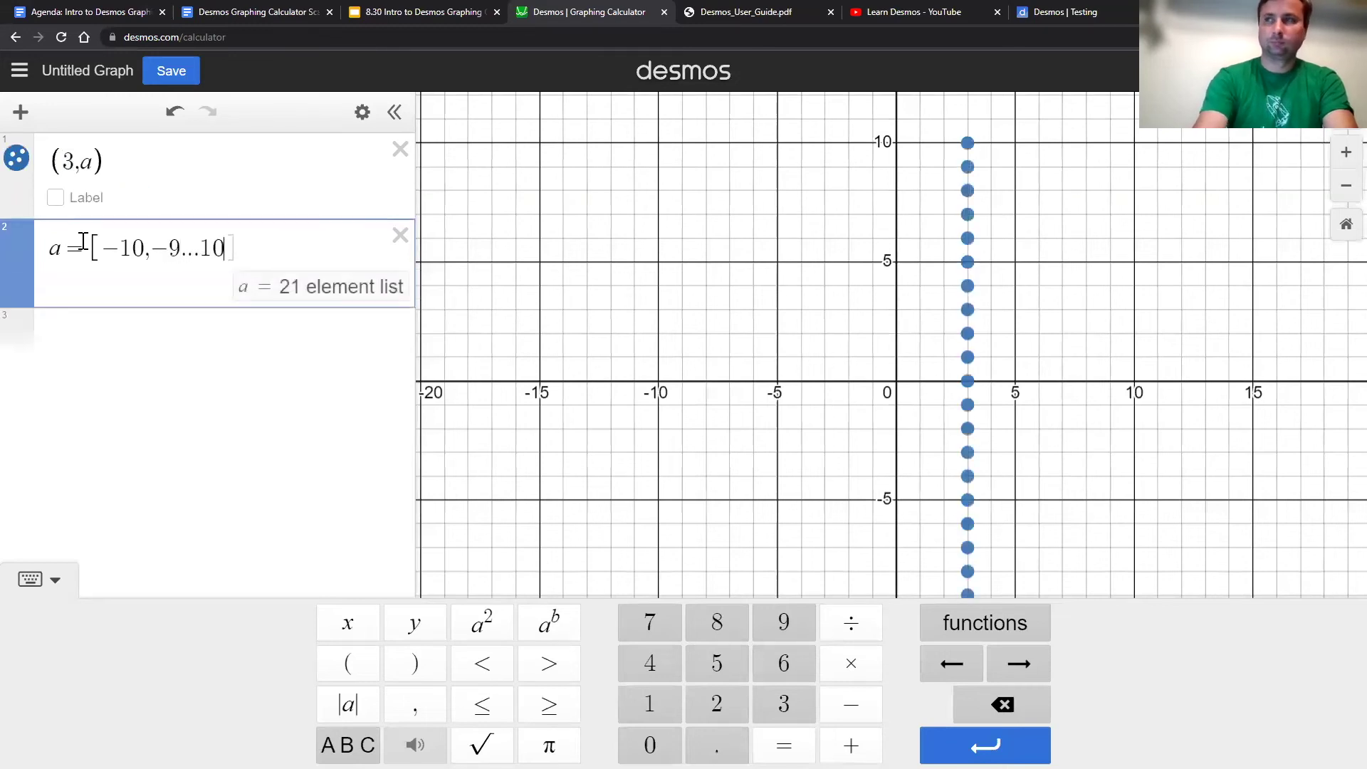
# Step: Change the point expression to (a,3), hiding its plot with a leading apostrophe during the edit and removing the apostrophe to reveal the points
pyautogui.click(48, 175)
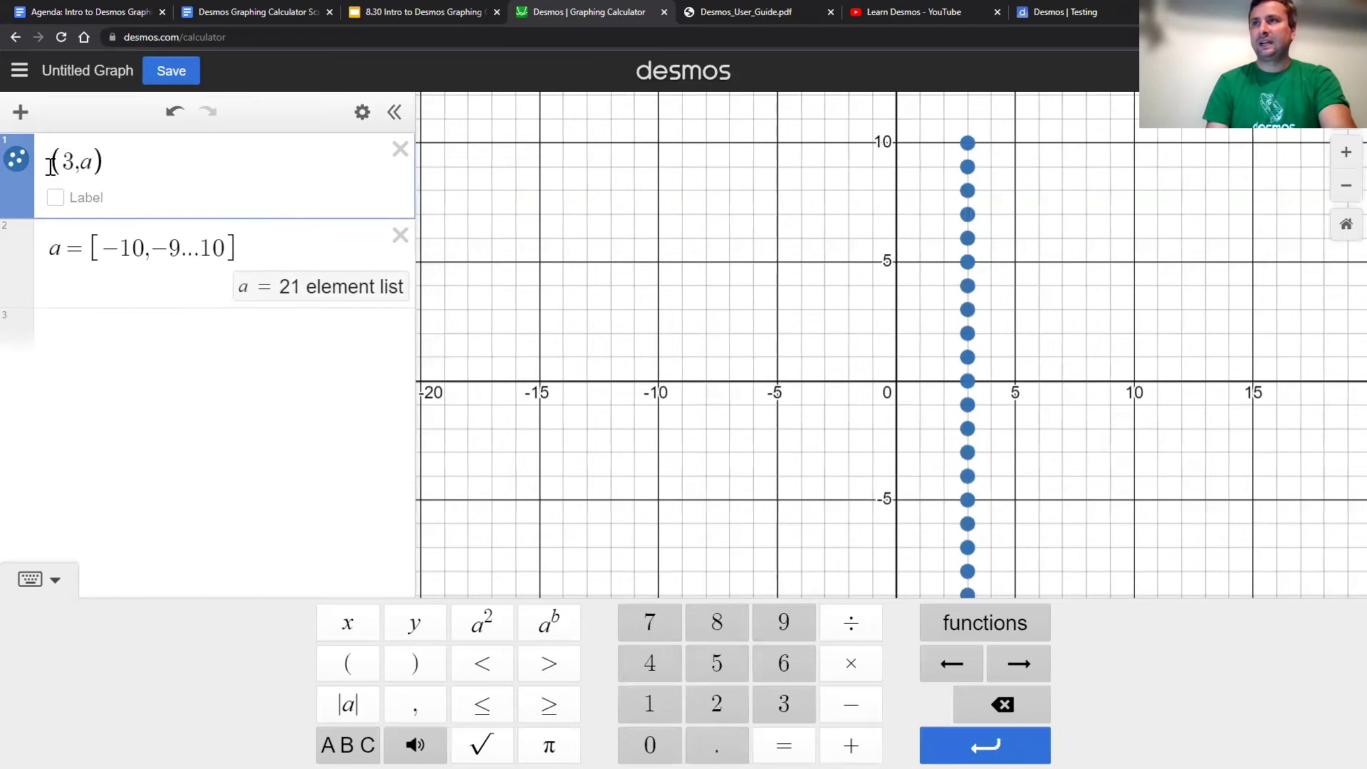
pyautogui.write("'")
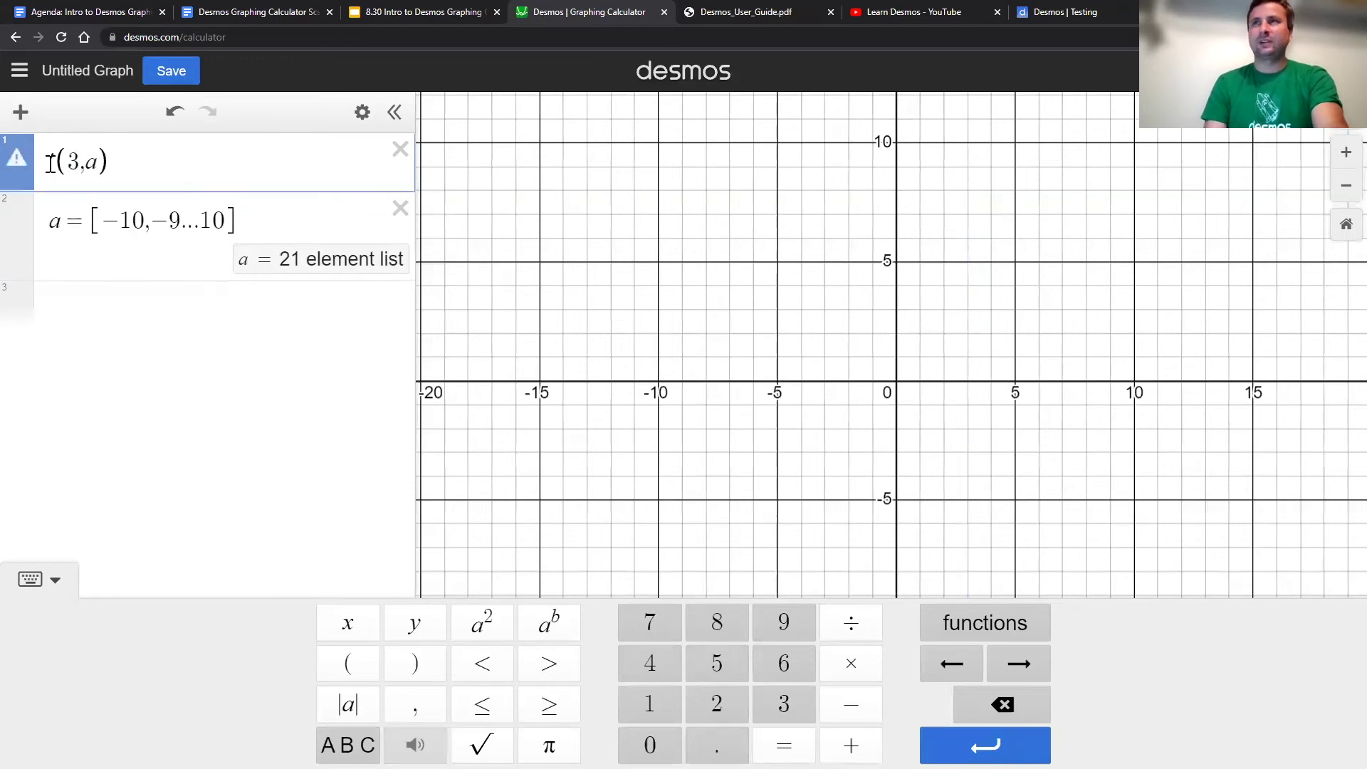
pyautogui.click(82, 158)
pyautogui.press('BackSpace')
pyautogui.write('a')
pyautogui.press('Right')
pyautogui.press('BackSpace')
pyautogui.write('3')
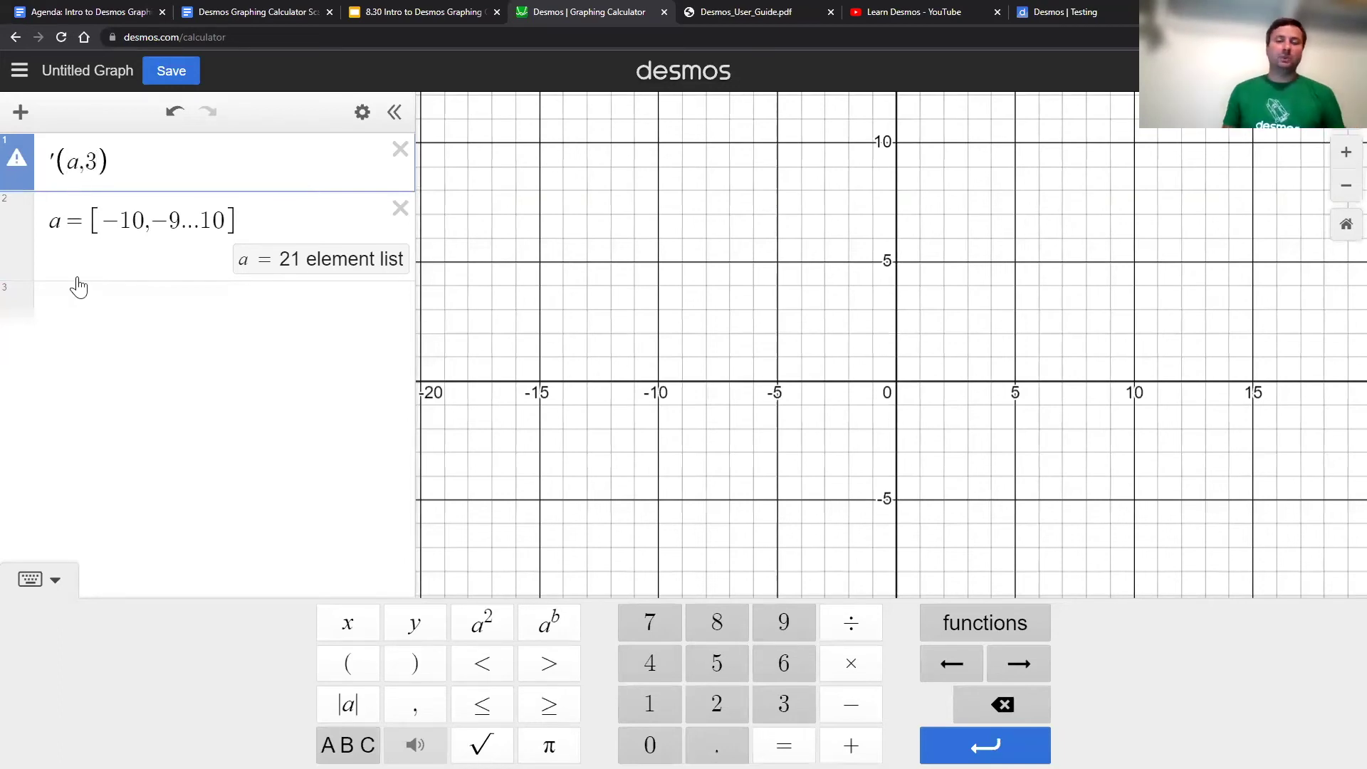
pyautogui.click(55, 160)
pyautogui.press('BackSpace')
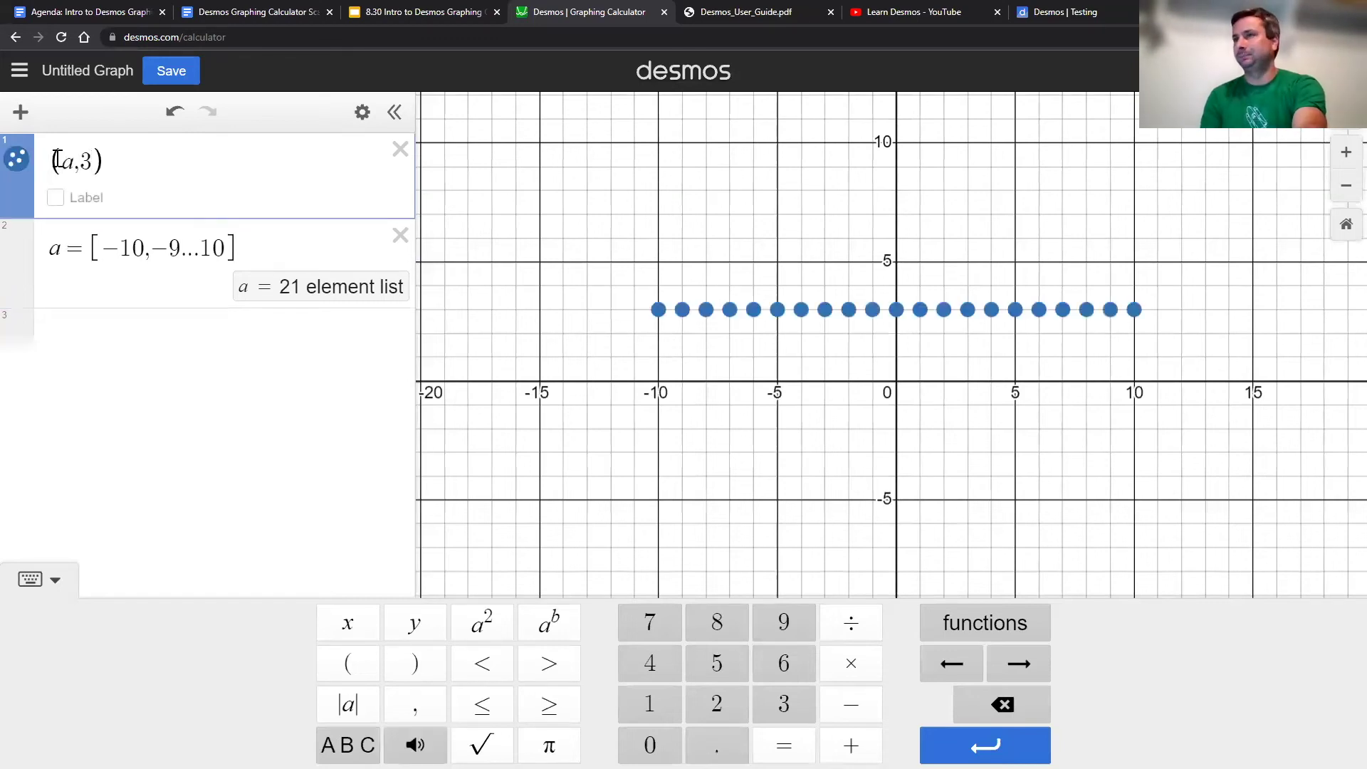
# Step: Restore the hiding apostrophe, change the point expression to (a,a), and remove the apostrophe to plot the points
pyautogui.hotkey('ctrl', 'z')
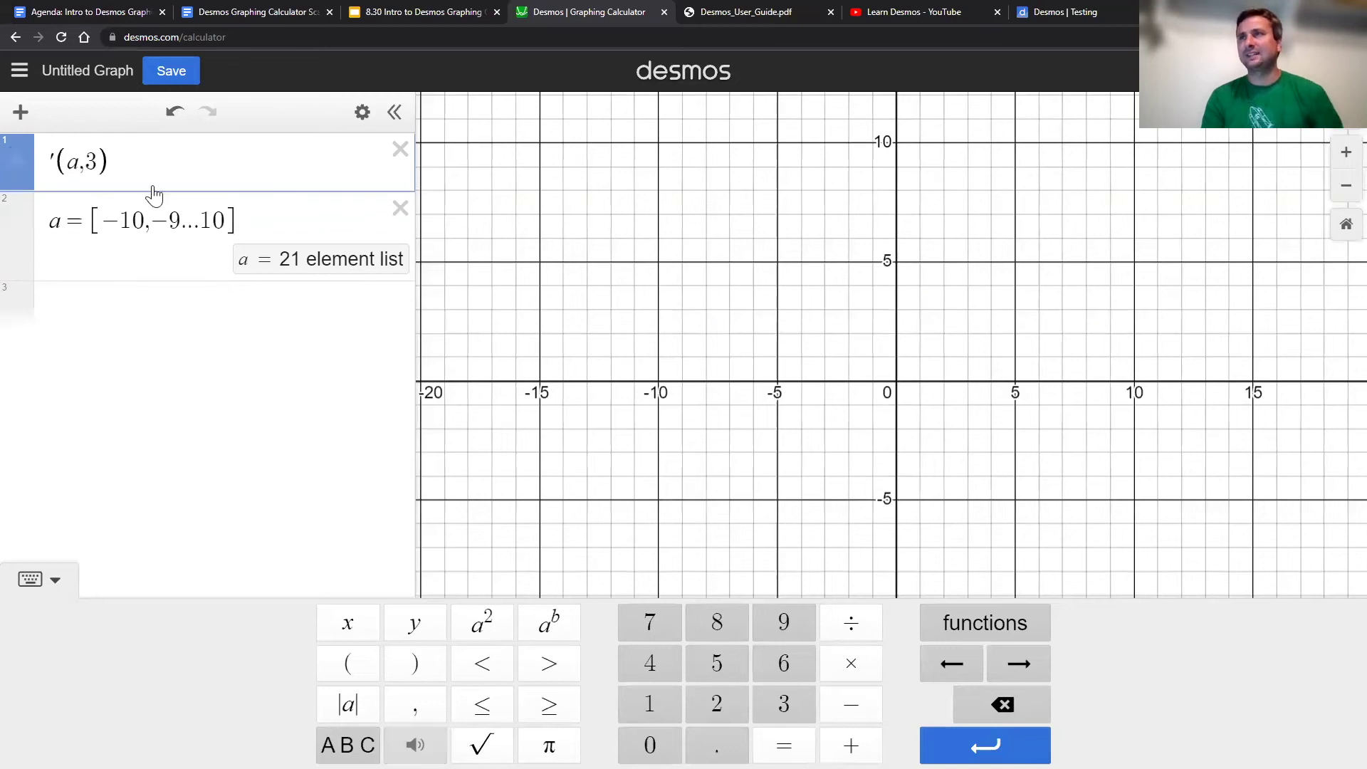
pyautogui.click(94, 163)
pyautogui.press('BackSpace')
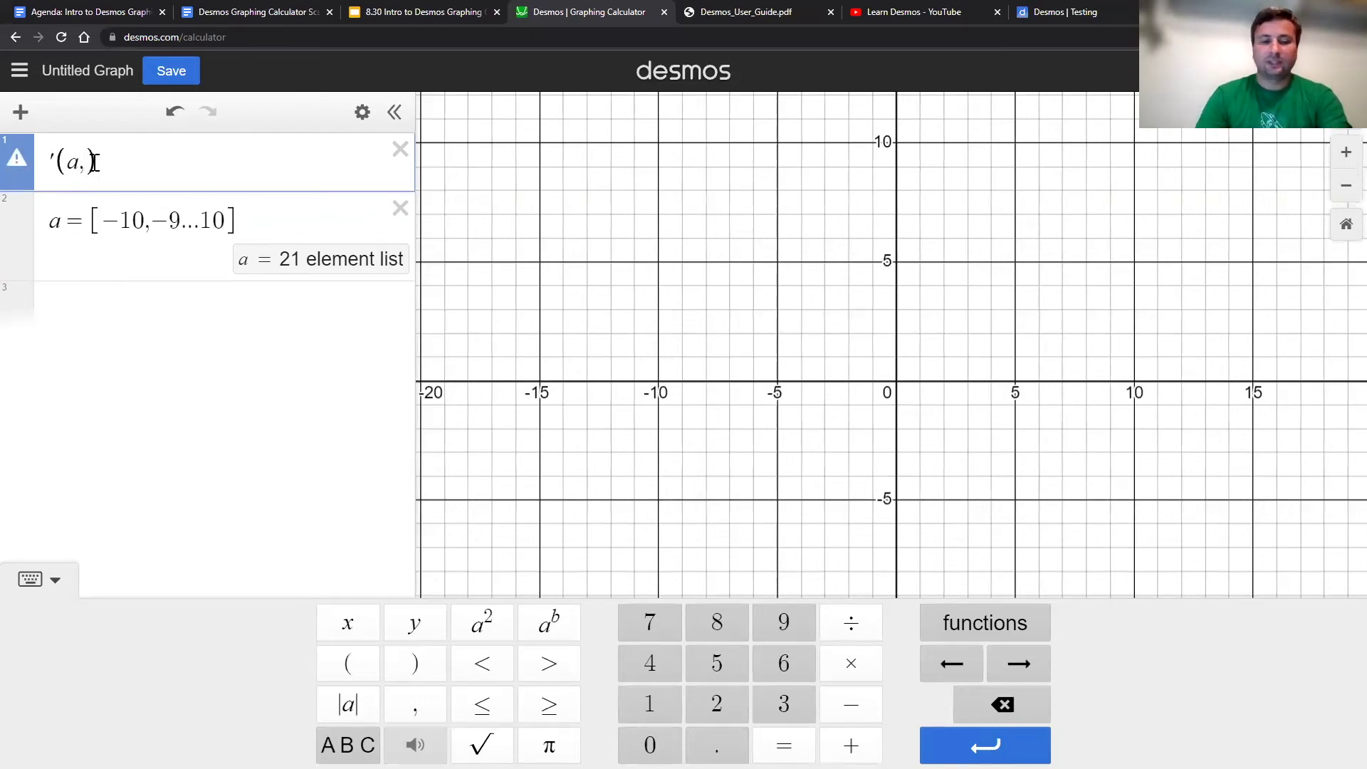
pyautogui.write('a')
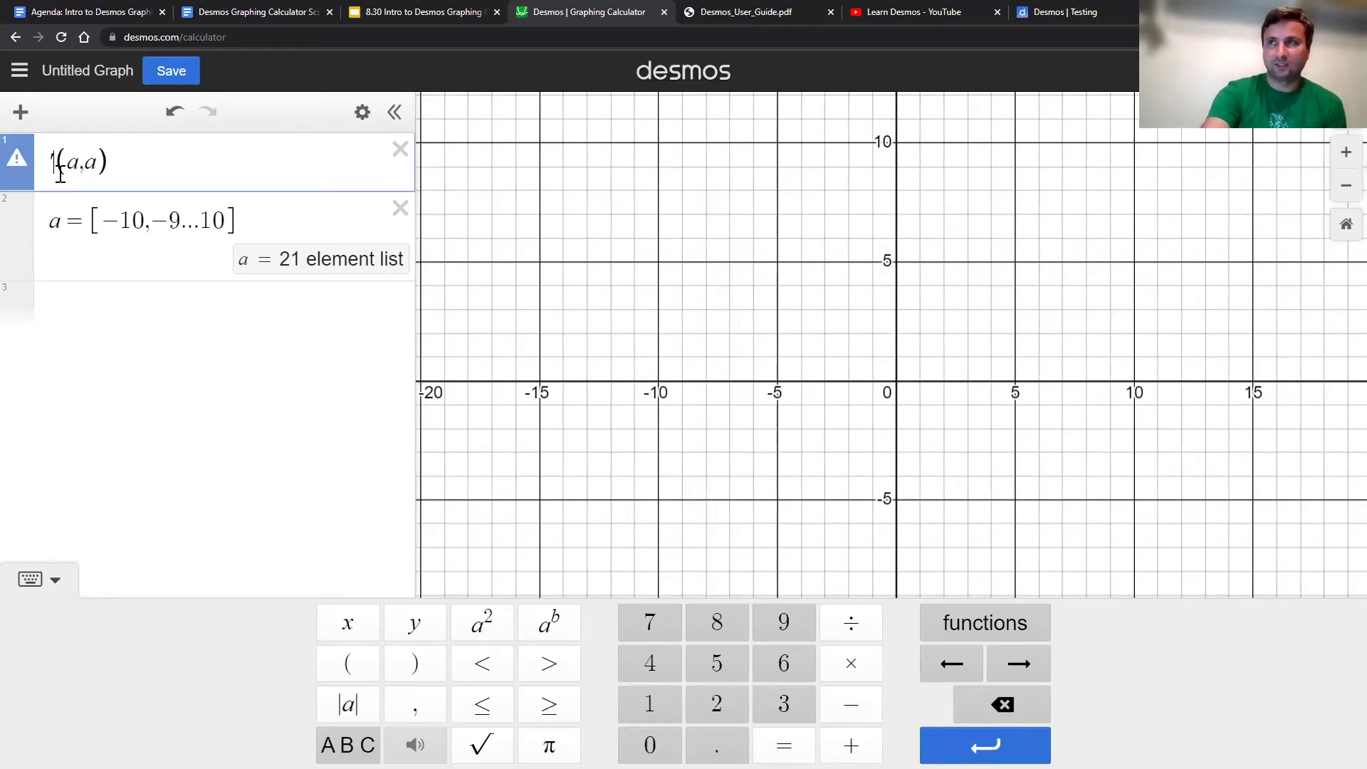
pyautogui.press('BackSpace')
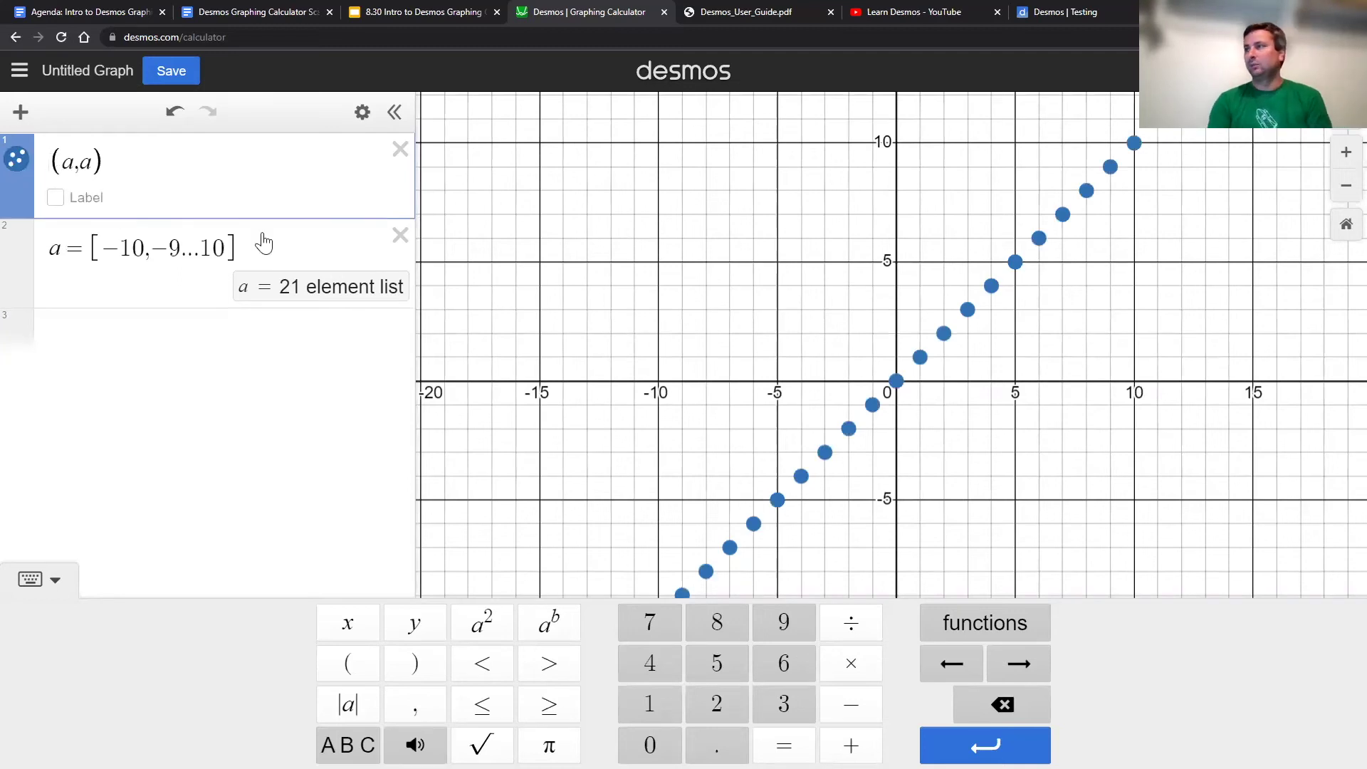
pyautogui.click(848, 318)
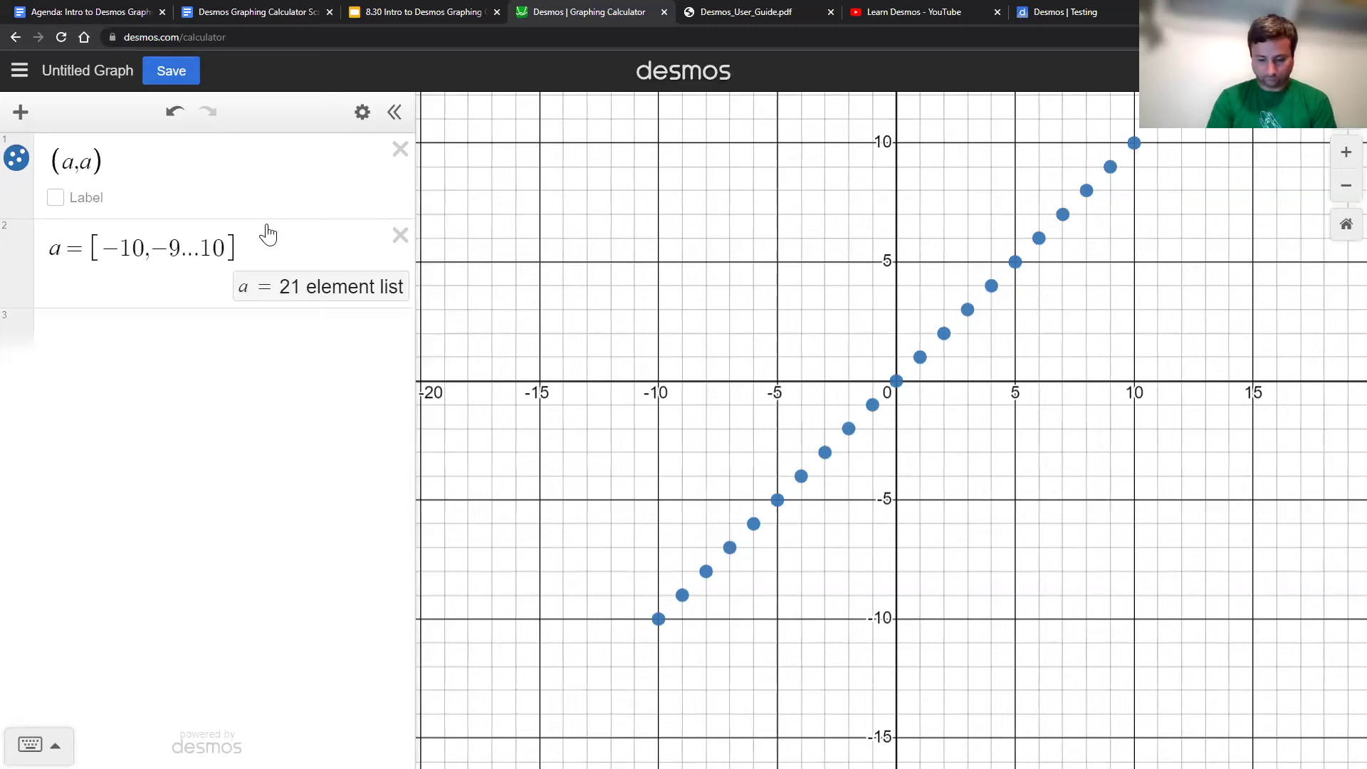
# Step: Hide the points with a leading apostrophe and negate both coordinates so the expression reads (−a,−a)
pyautogui.click(53, 158)
pyautogui.write("'")
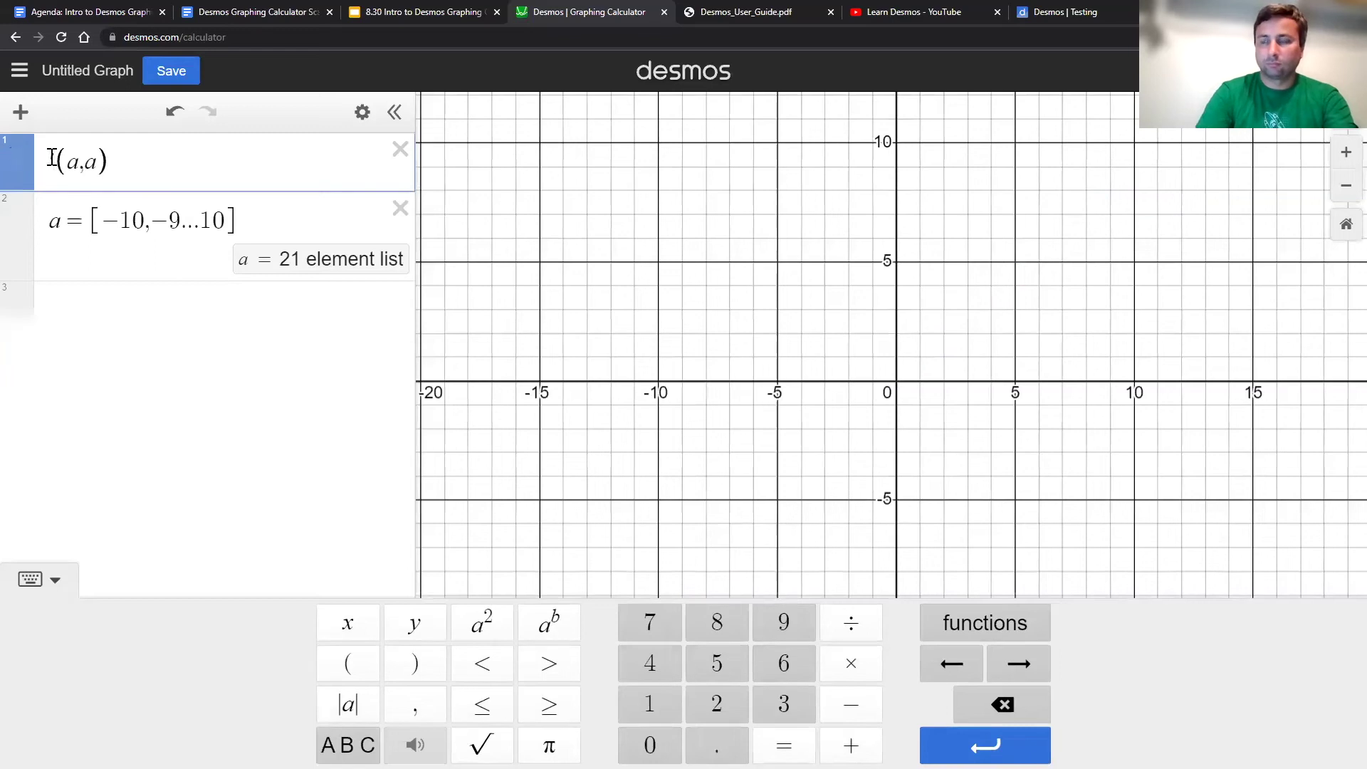
pyautogui.click(69, 173)
pyautogui.write('-')
pyautogui.click(97, 165)
pyautogui.write('-')
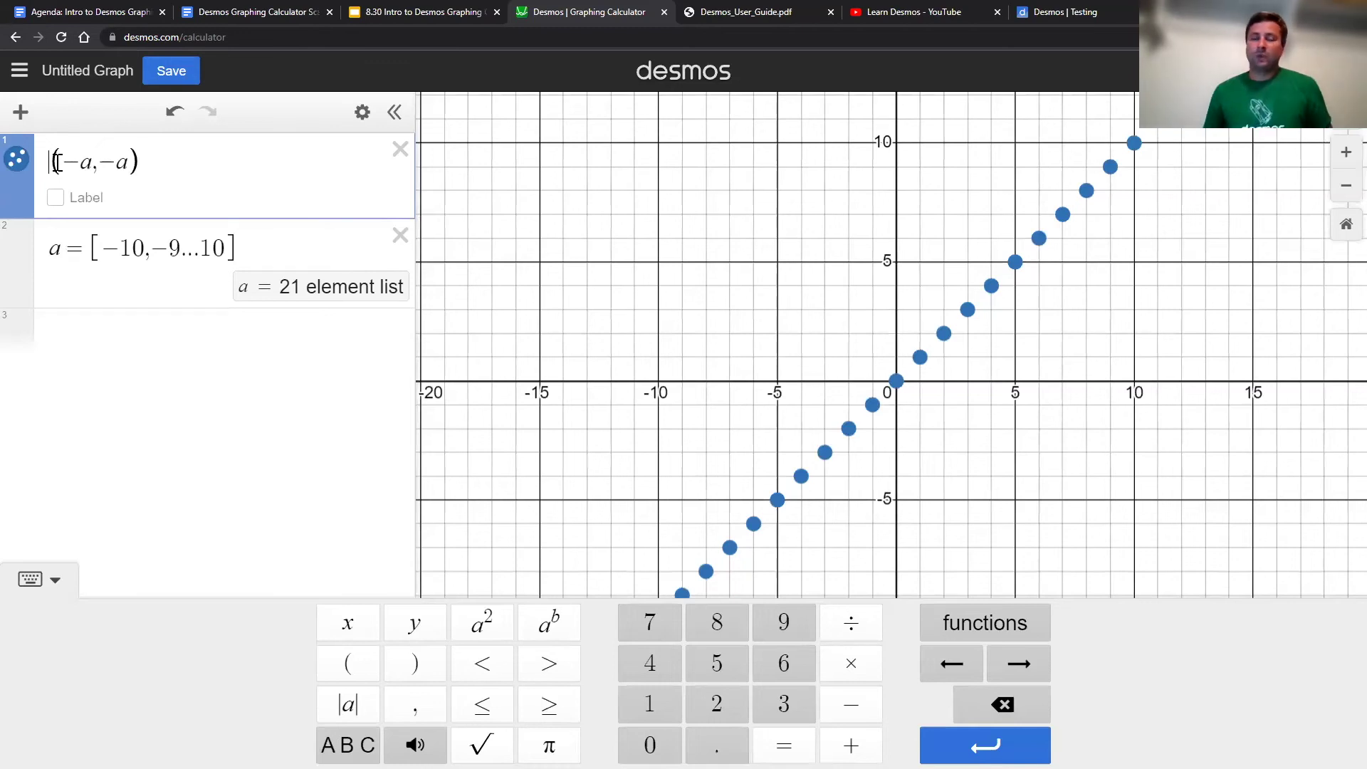
# Step: Switch to the Google Slides presentation and advance to the slide of prediction exercises using a = [-5...5]
pyautogui.click(407, 6)
pyautogui.press('Right')
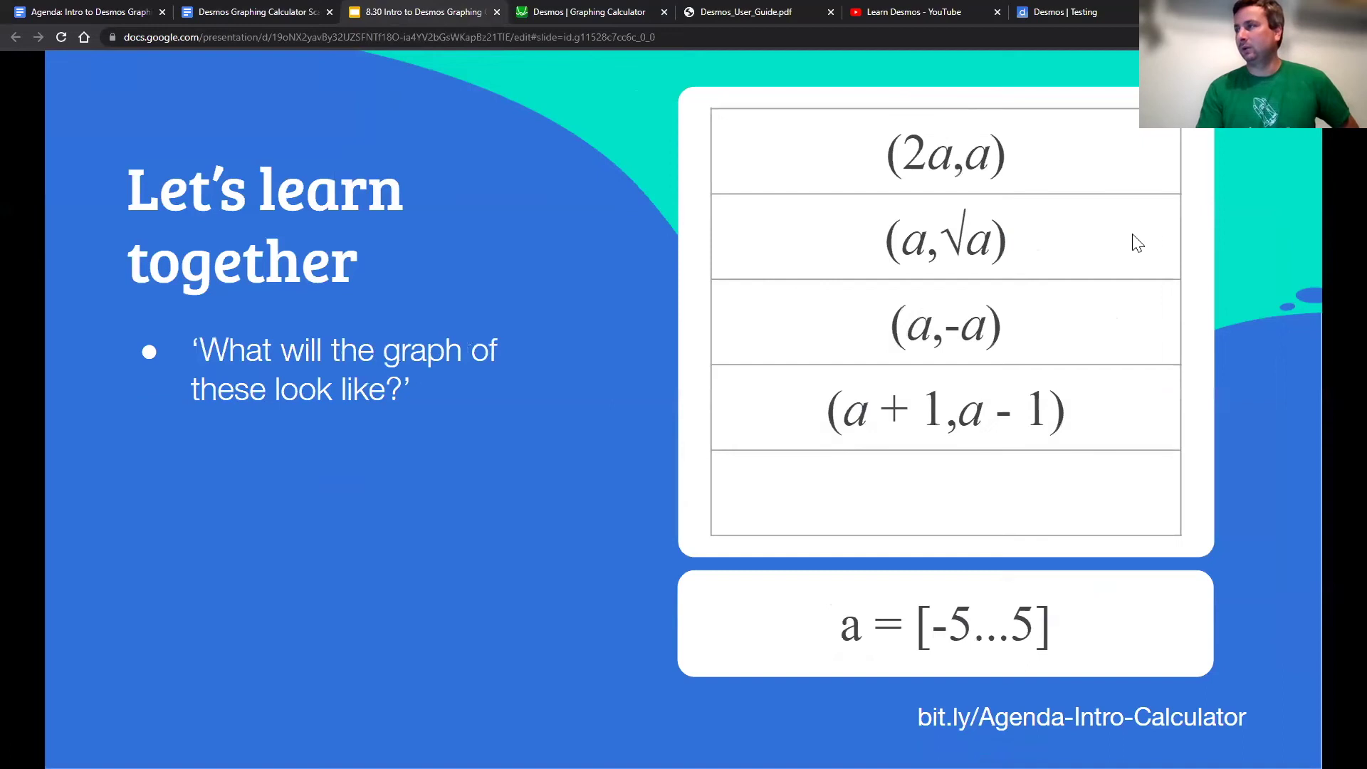
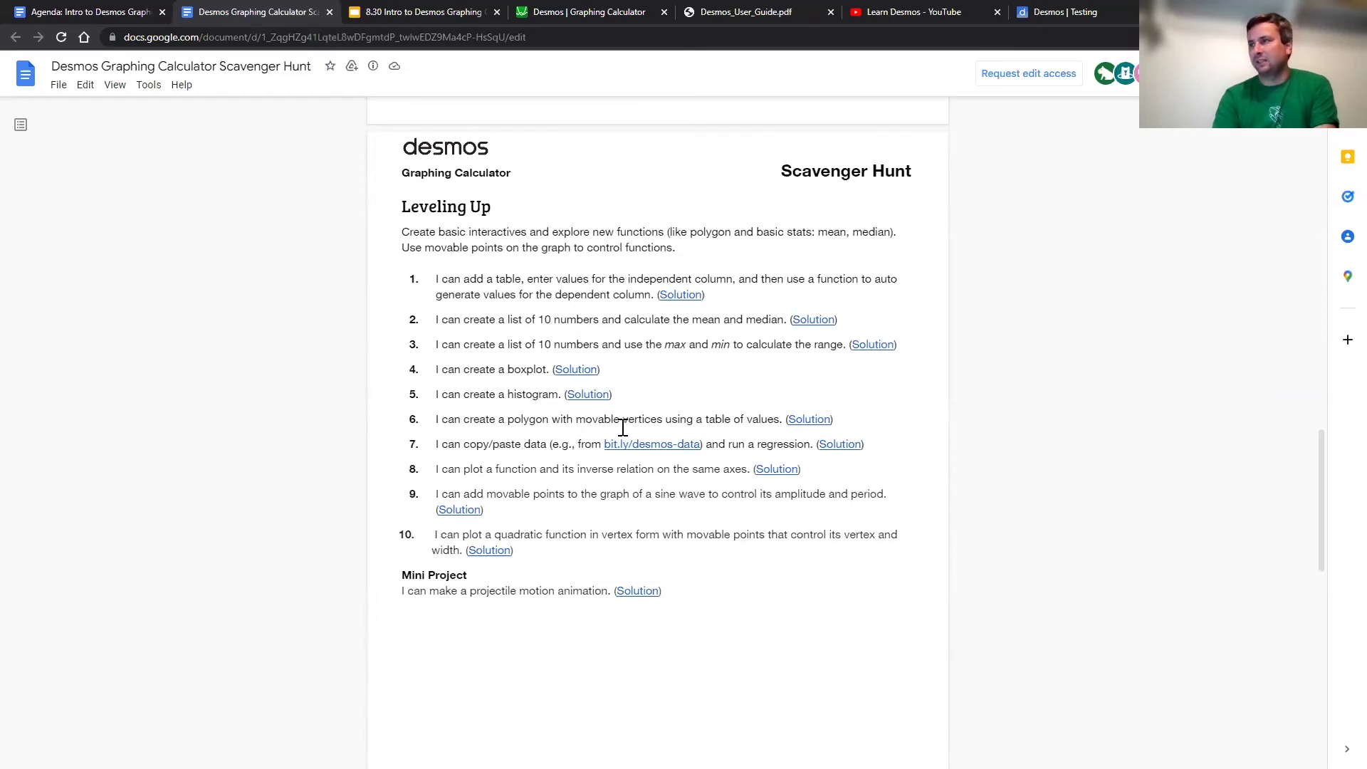
# Step: Return to the Getting Started section of the Scavenger Hunt document and open the solution graph for challenge 1
pyautogui.scroll(3, 627, 426)
pyautogui.scroll(10, 631, 425)
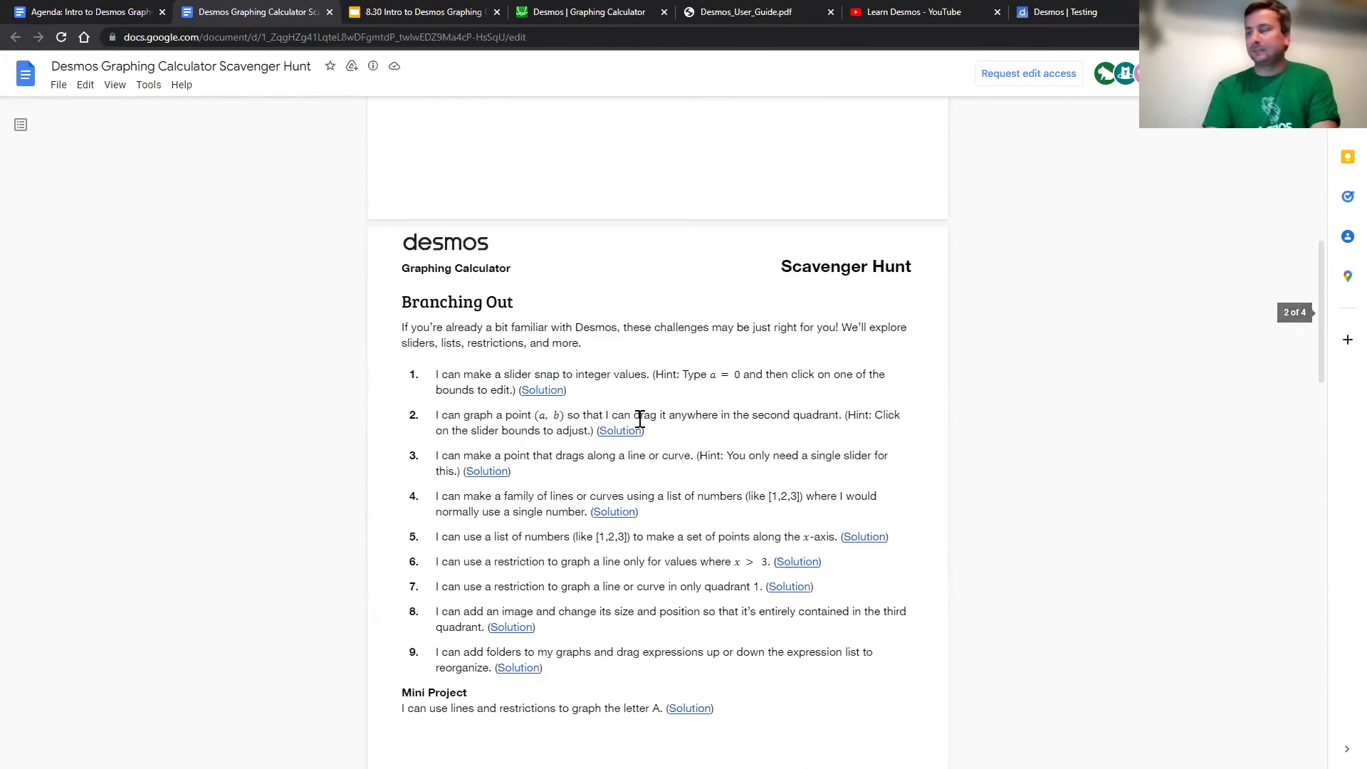
pyautogui.scroll(6, 672, 387)
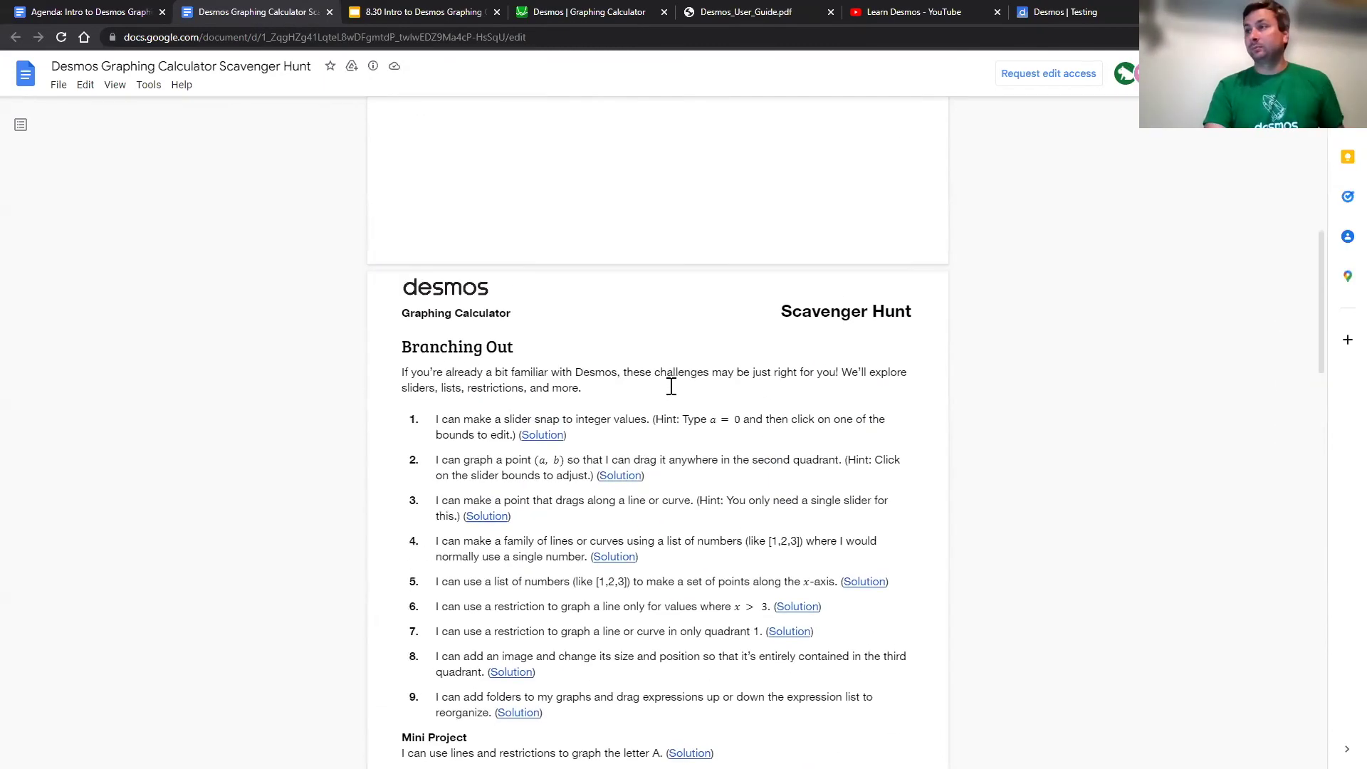
pyautogui.scroll(2, 672, 387)
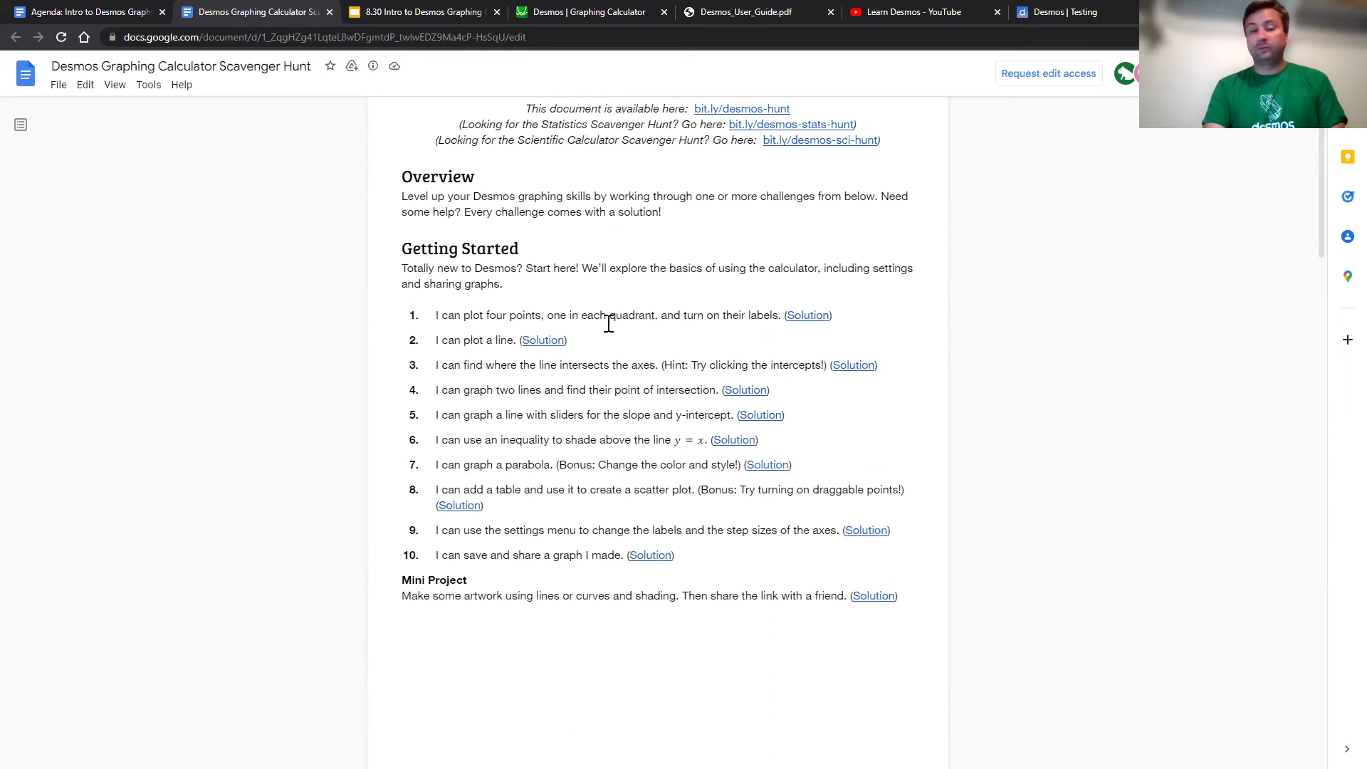
pyautogui.click(809, 314)
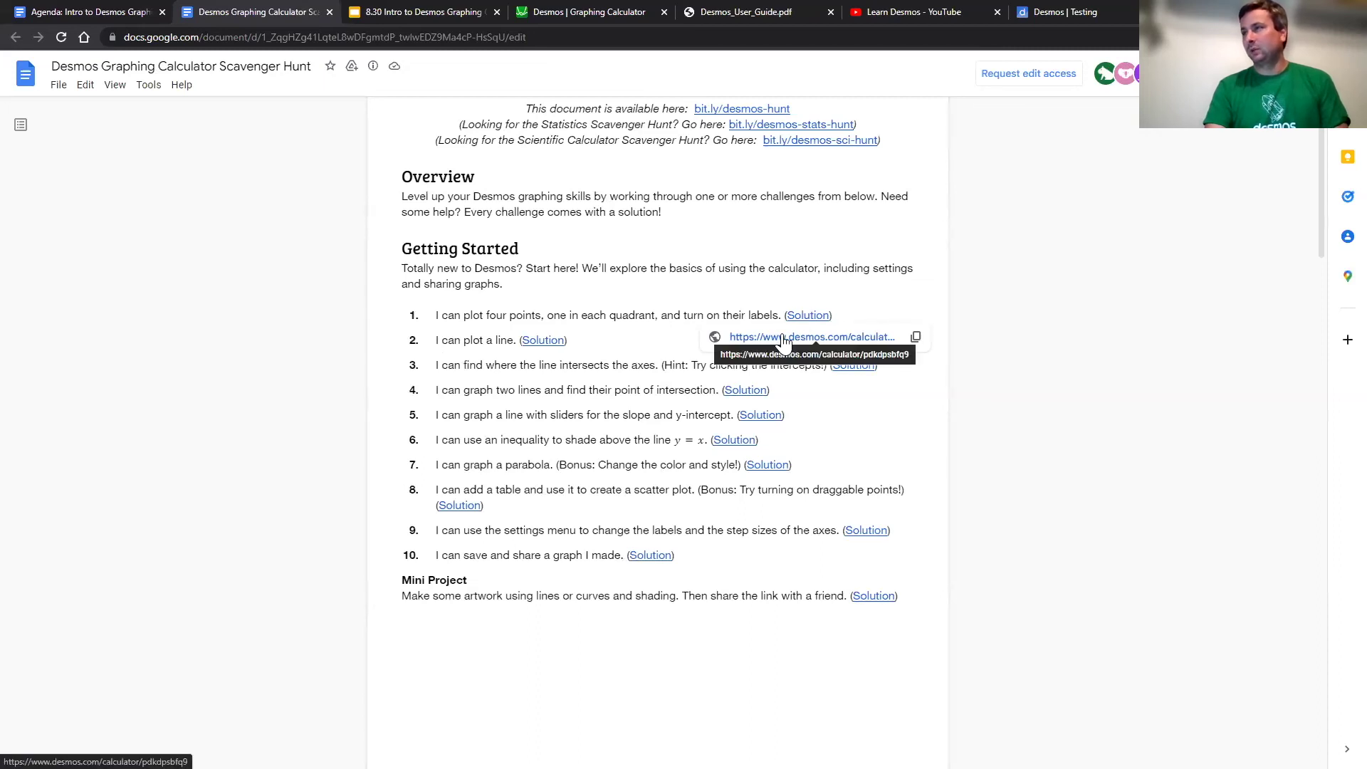
pyautogui.click(783, 337)
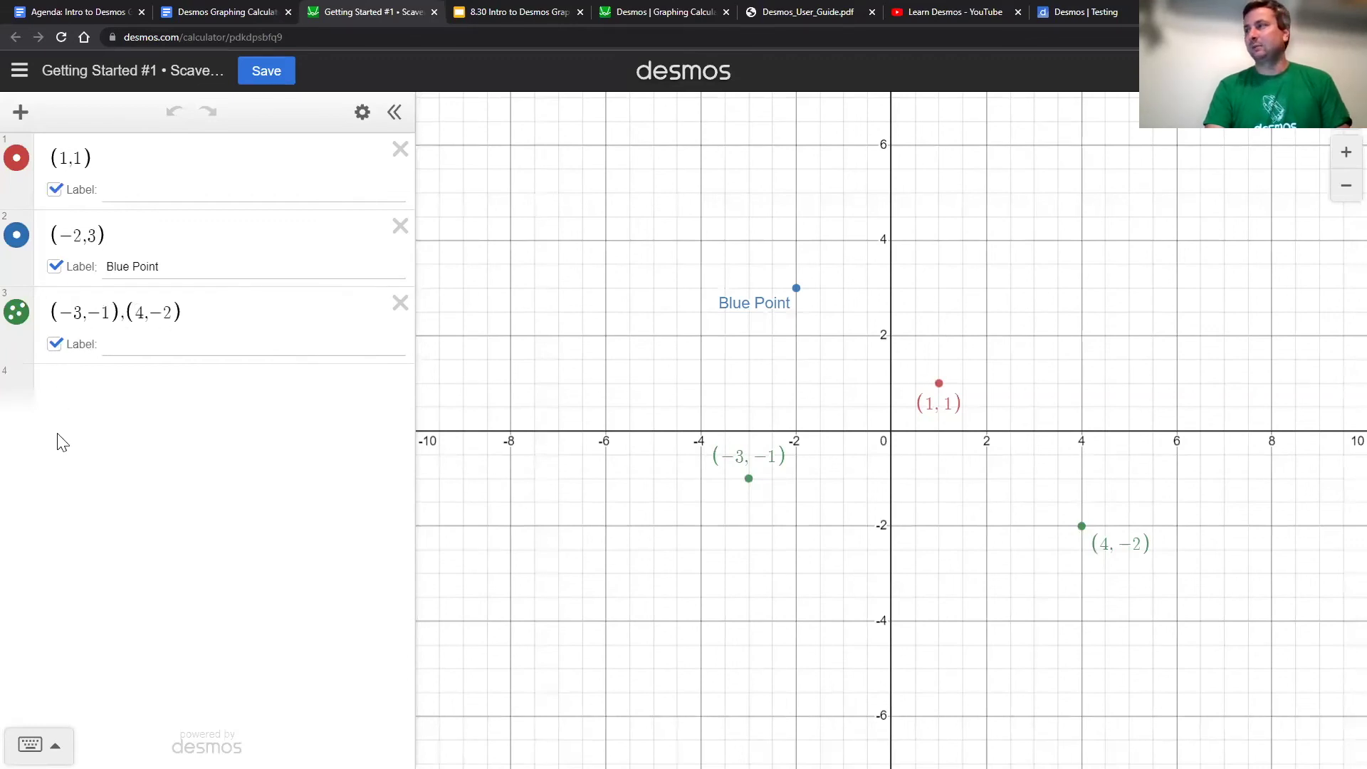
# Step: Turn the labels of the green points and the Blue Point off and on again, then return to the Scavenger Hunt document
pyautogui.click(55, 345)
pyautogui.click(55, 345)
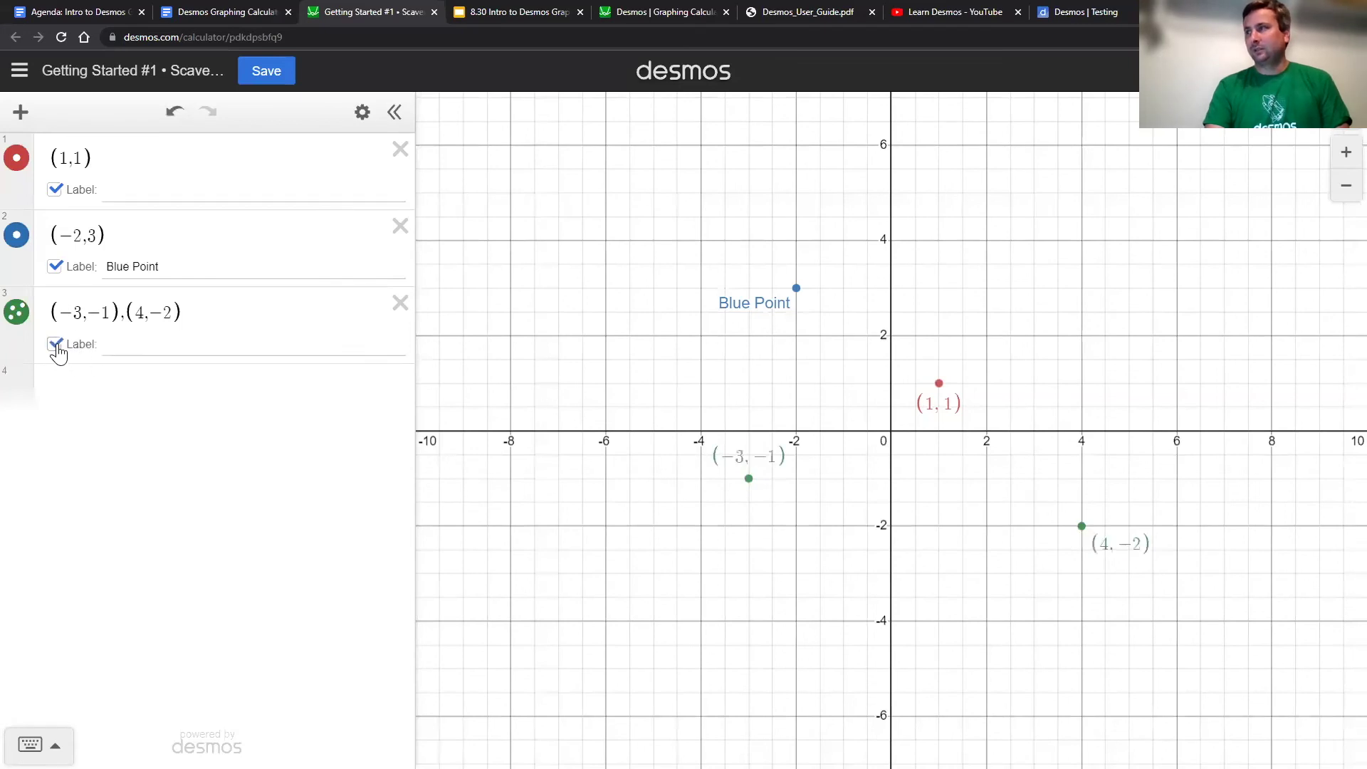
pyautogui.click(57, 268)
pyautogui.click(57, 267)
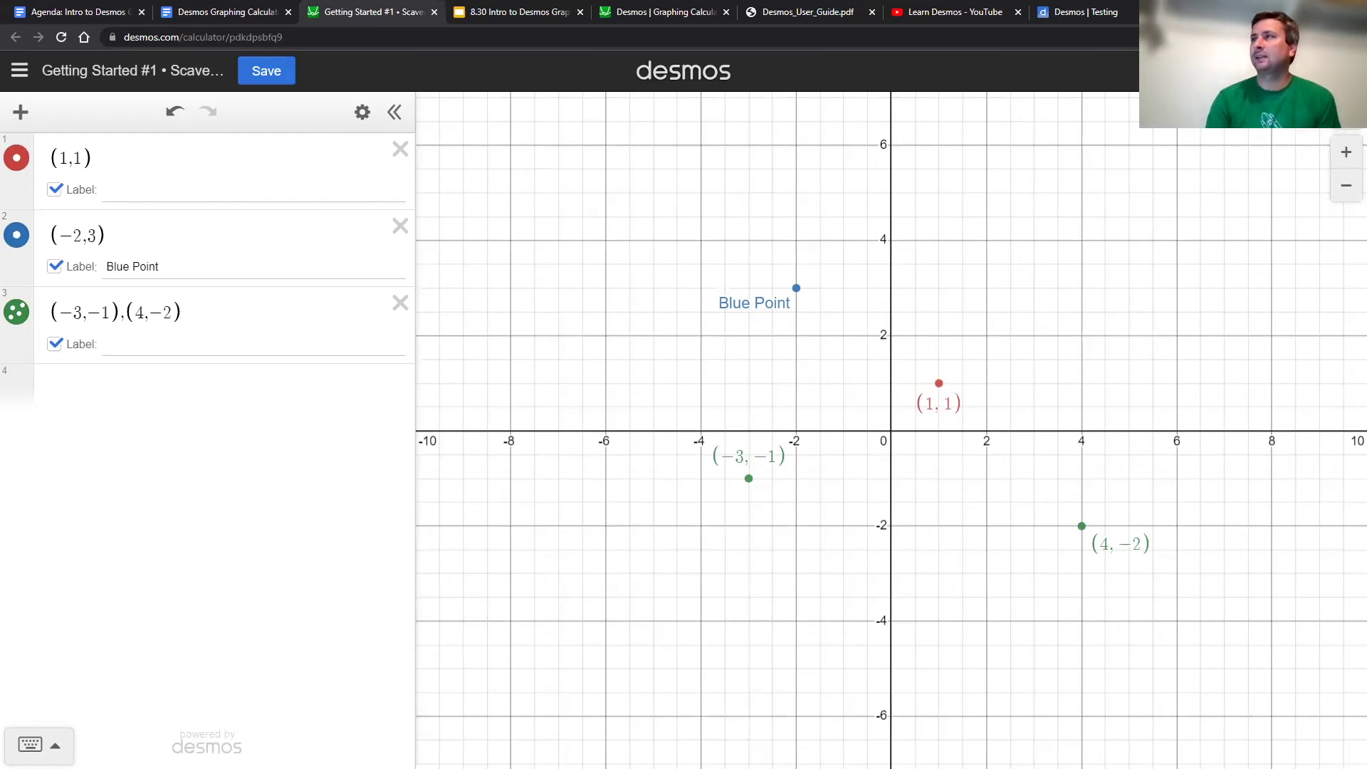
pyautogui.click(240, 12)
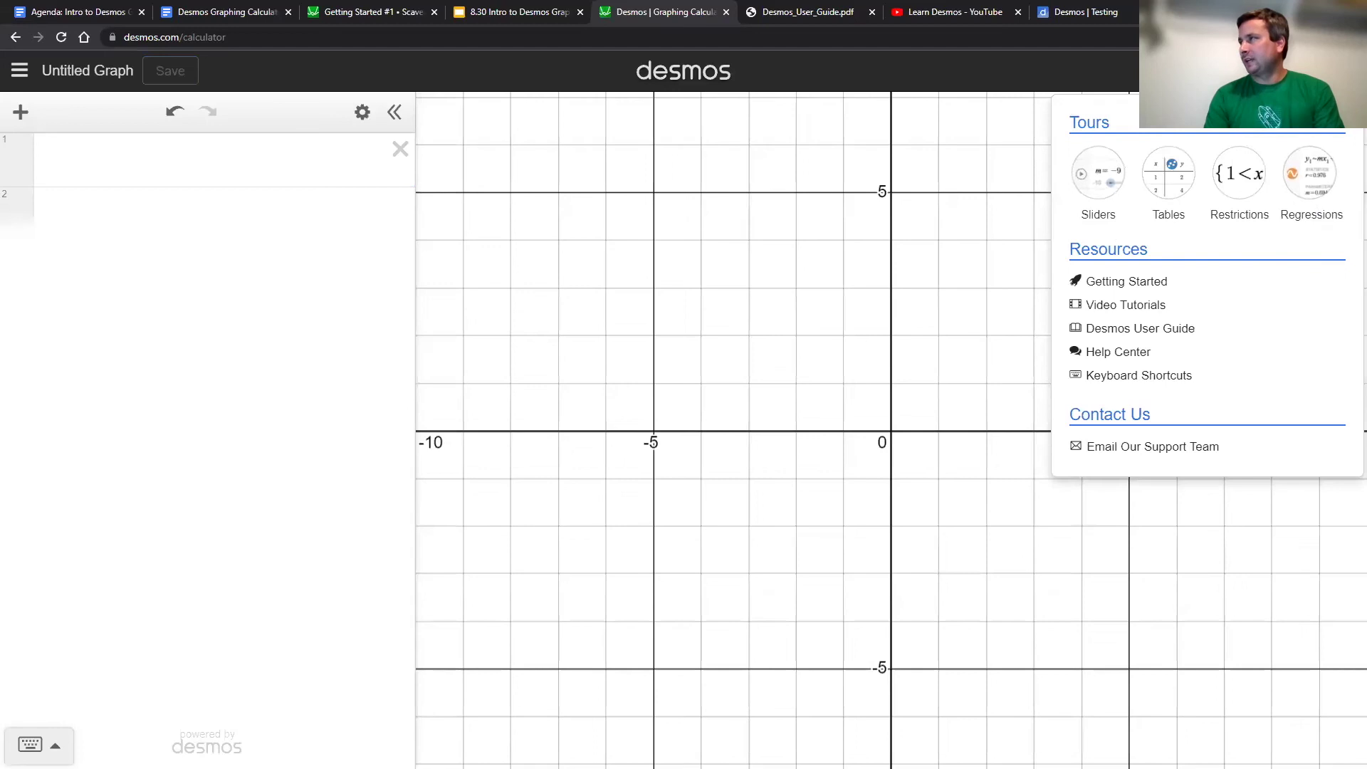
# Step: Start the Regressions tour in the blank graphing calculator and open its linked sample data
pyautogui.press('Escape')
pyautogui.click(1348, 71)
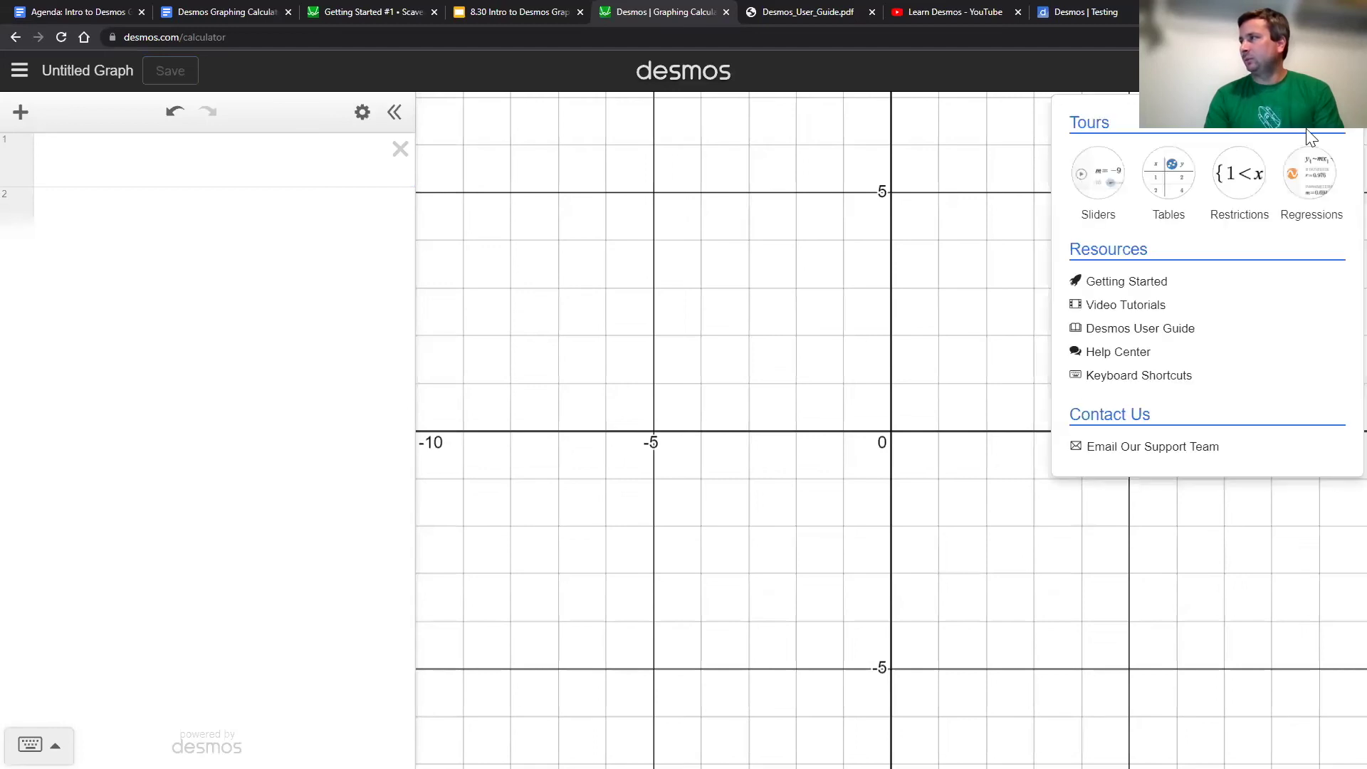
pyautogui.click(1317, 182)
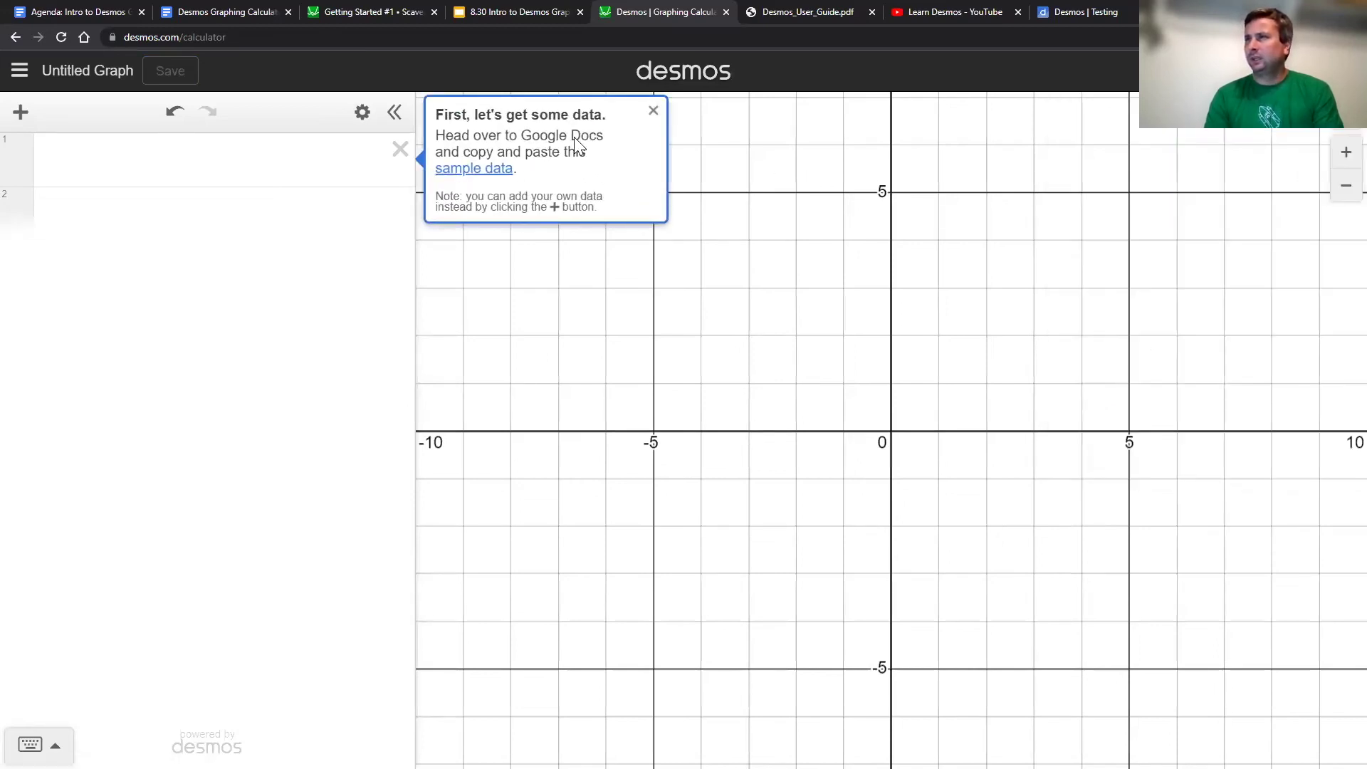
pyautogui.click(461, 170)
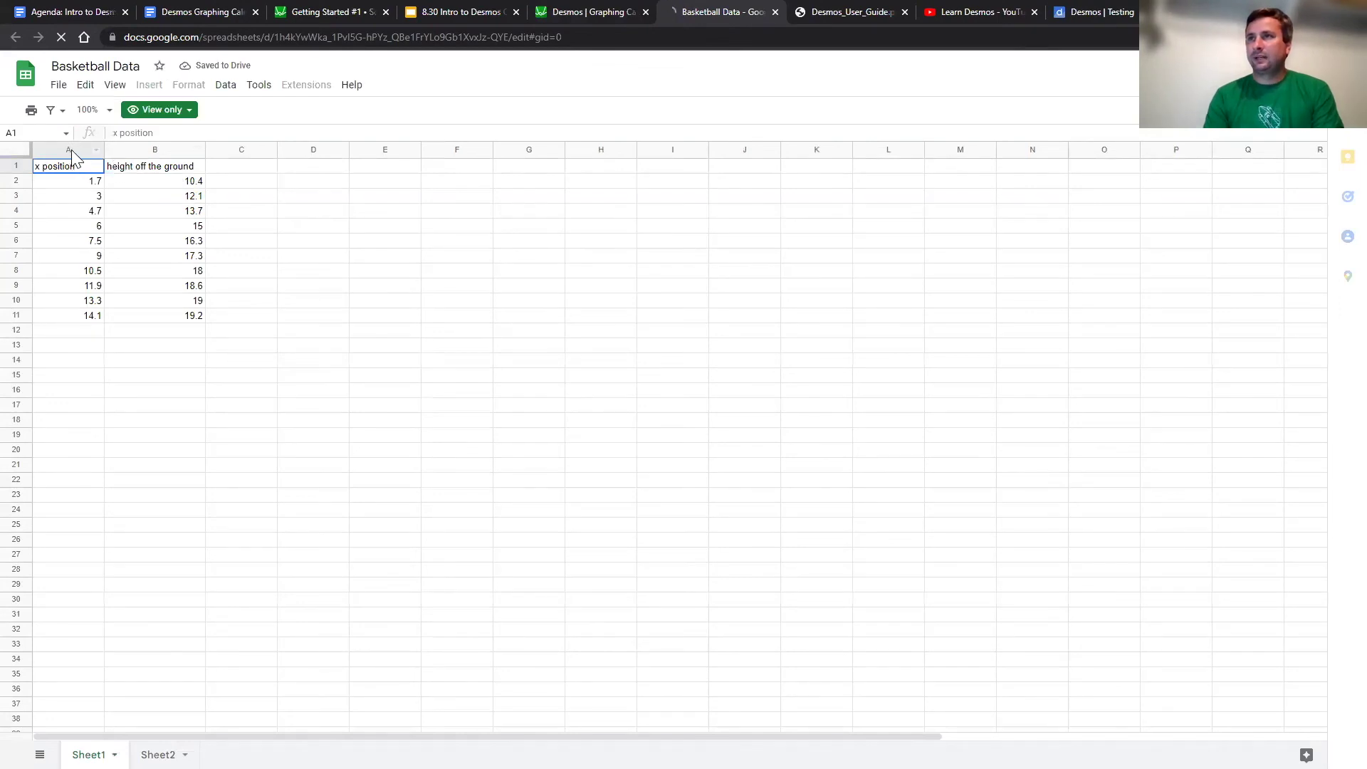
# Step: Select columns A and B of the Basketball Data spreadsheet and copy them
pyautogui.moveTo(72, 150); pyautogui.dragTo(136, 148)
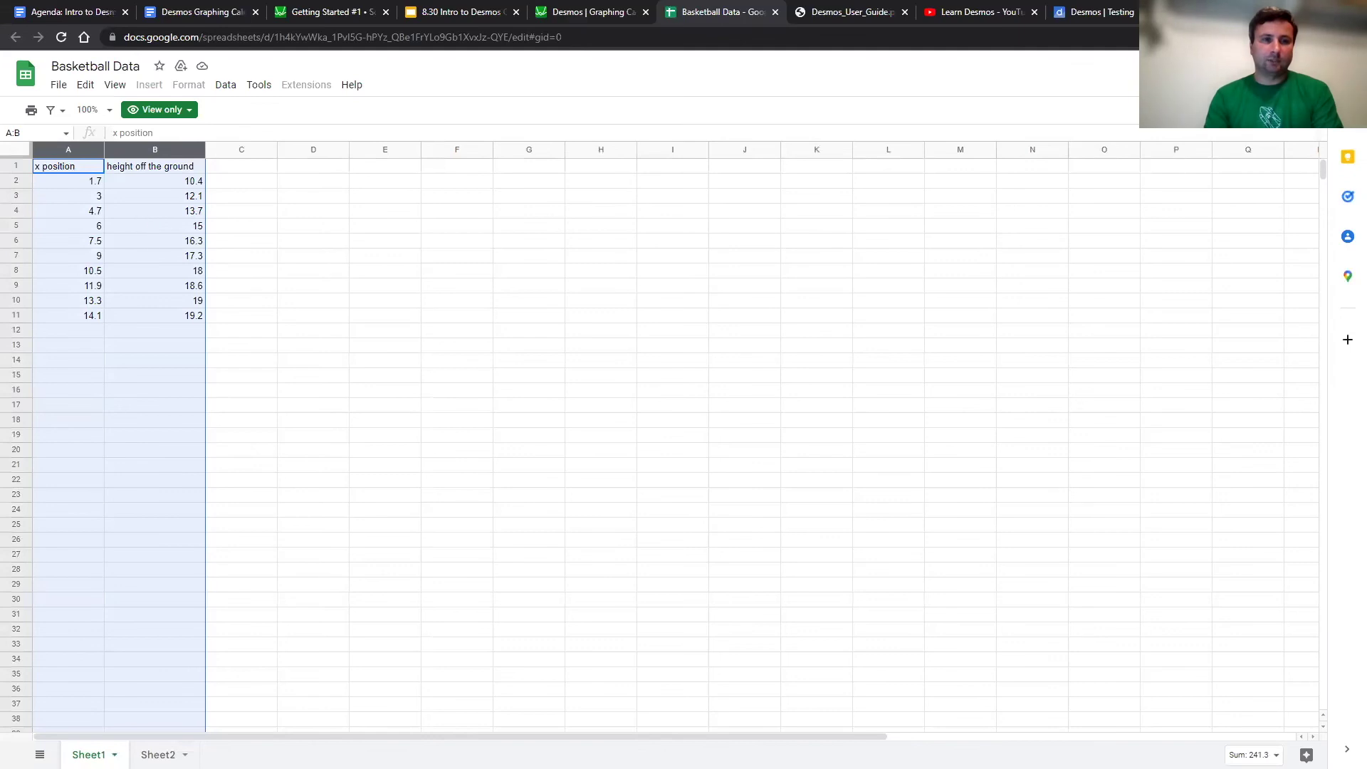
pyautogui.rightClick(146, 214)
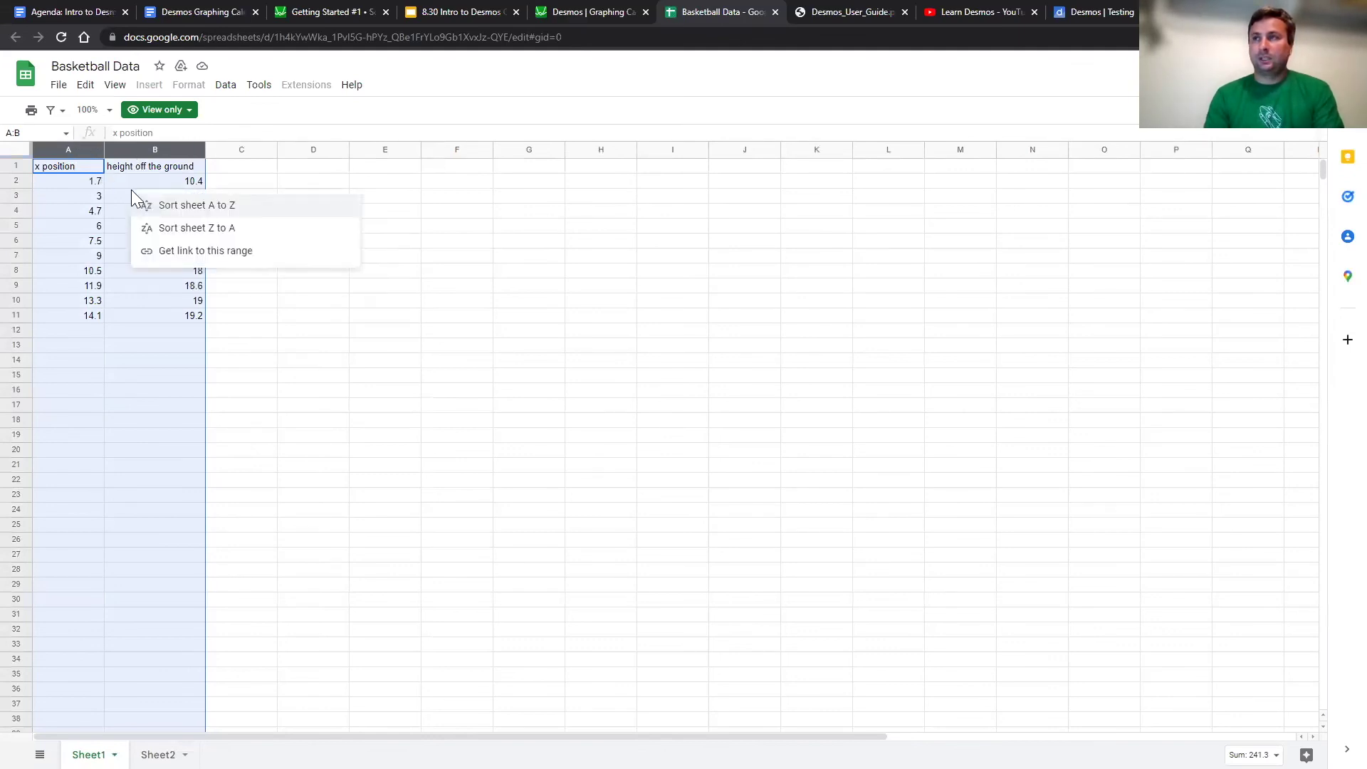
pyautogui.click(279, 180)
pyautogui.click(76, 148)
pyautogui.moveTo(76, 148); pyautogui.dragTo(109, 146)
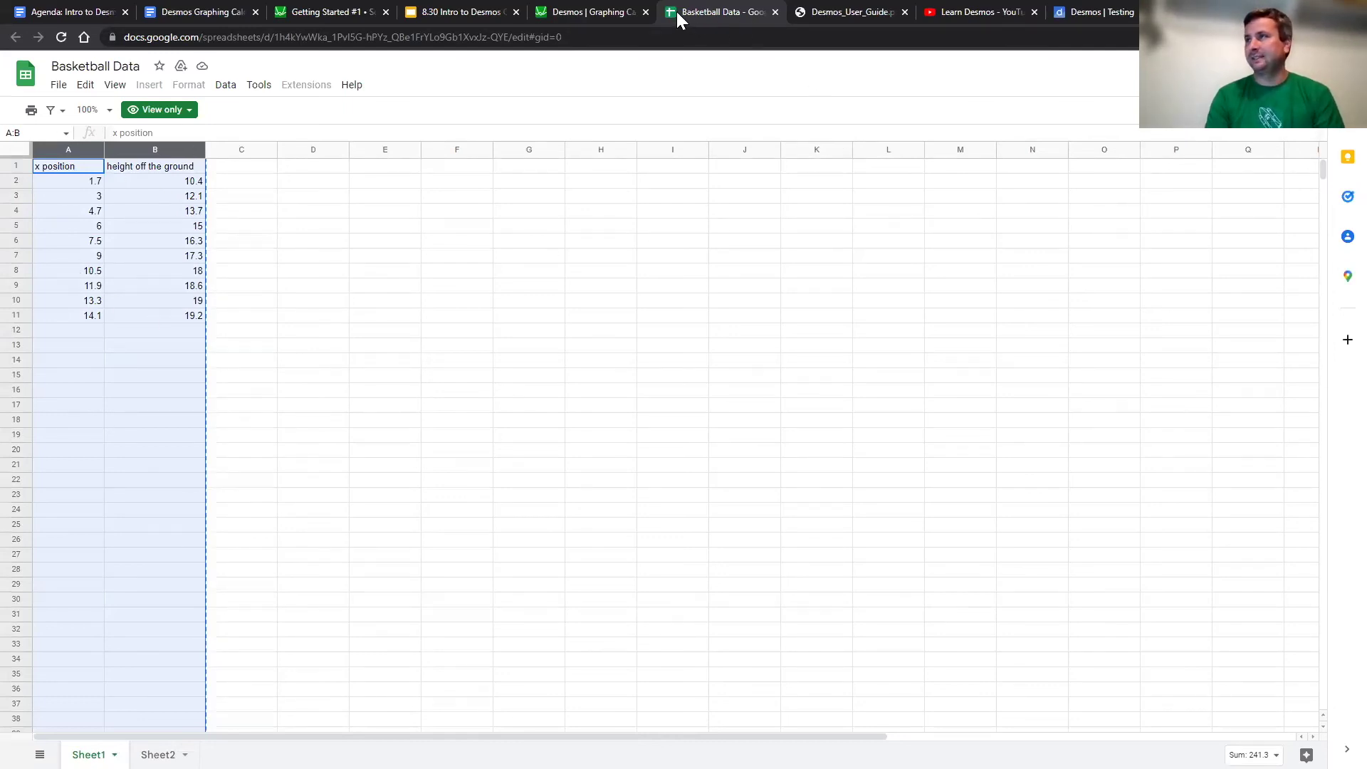
# Step: Switch to the Desmos calculator, paste the basketball data into the first expression as a table, and return to the Basketball Data spreadsheet
pyautogui.click(598, 10)
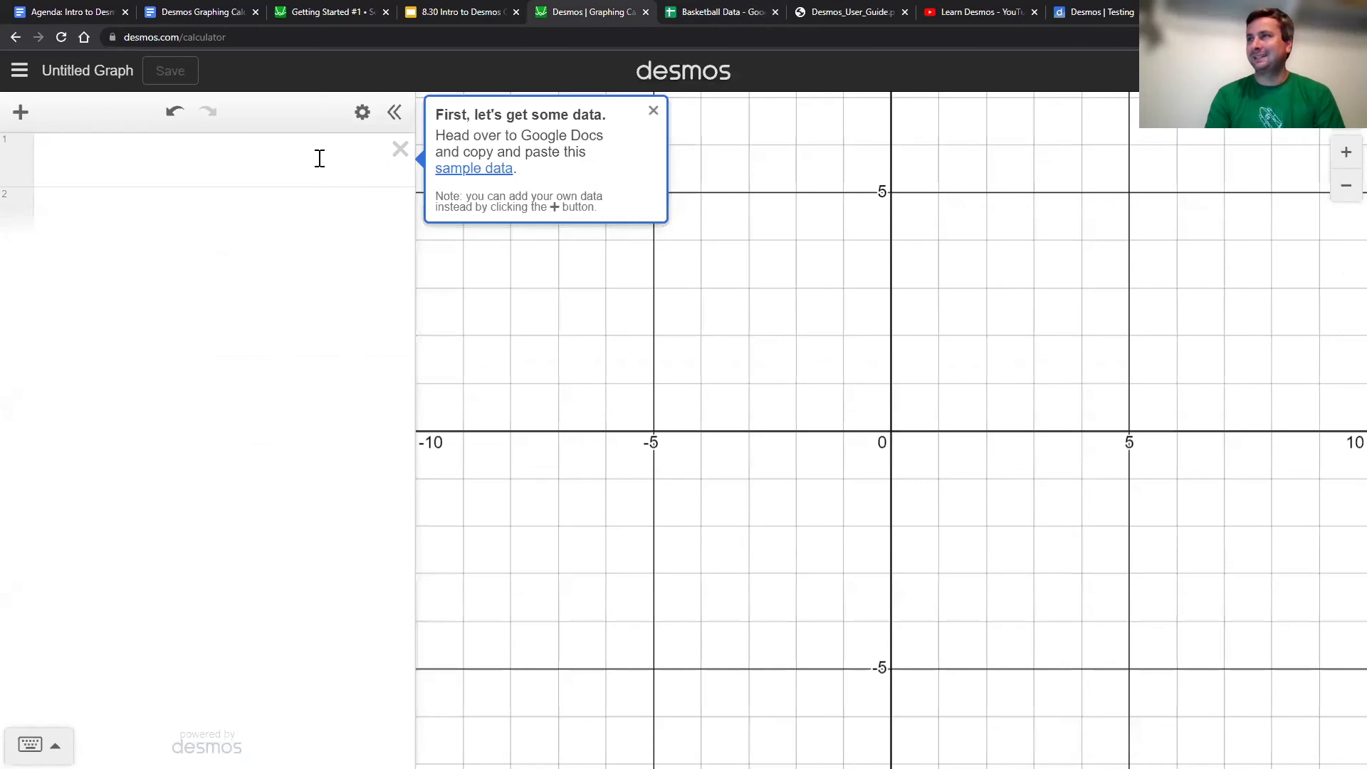
pyautogui.click(274, 158)
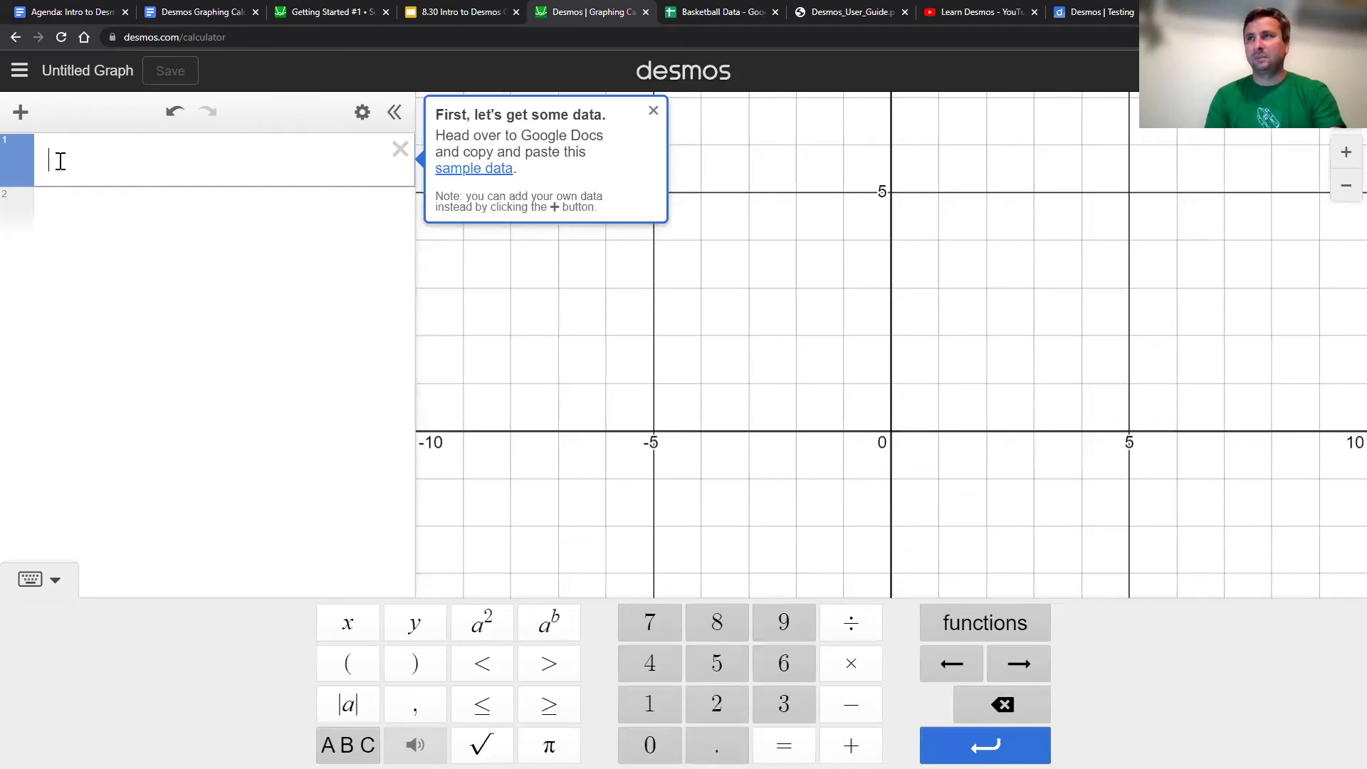
pyautogui.hotkey('ctrl', 'v')
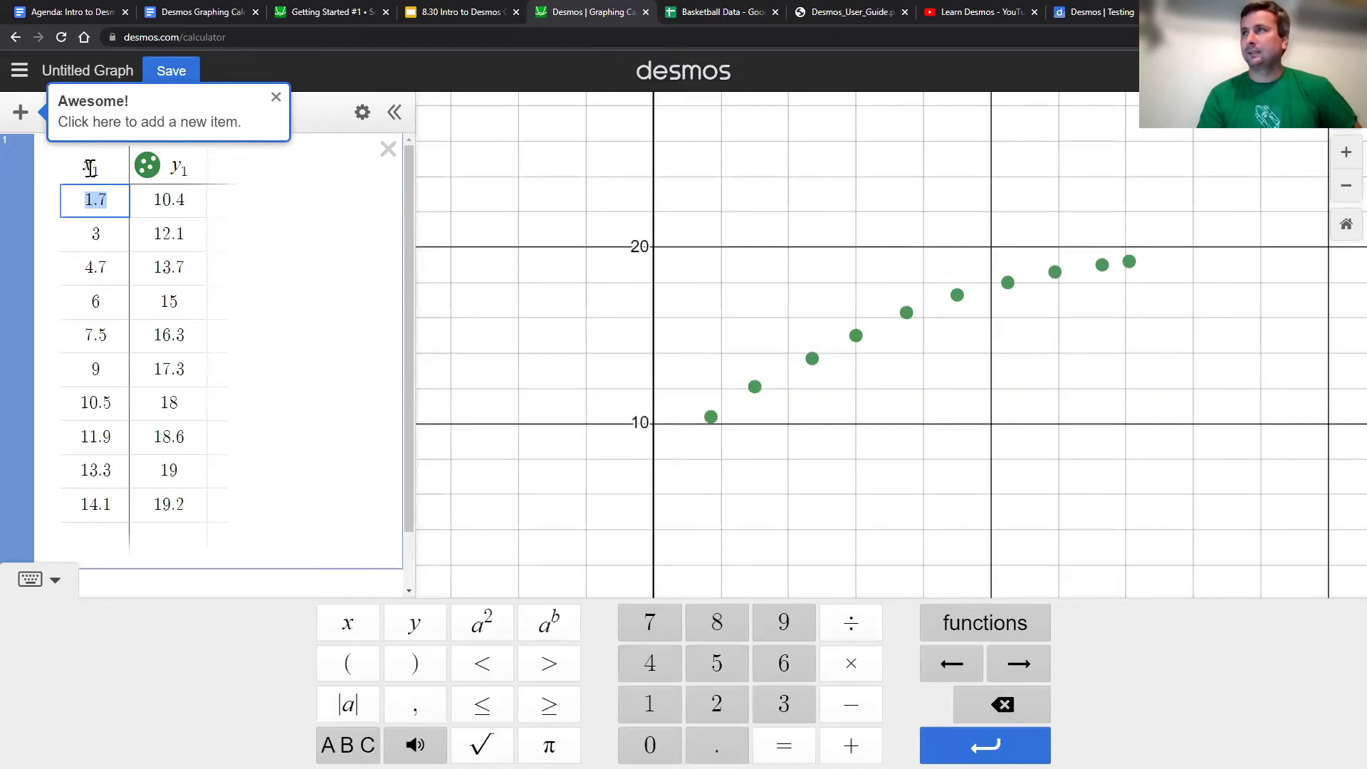
pyautogui.click(720, 12)
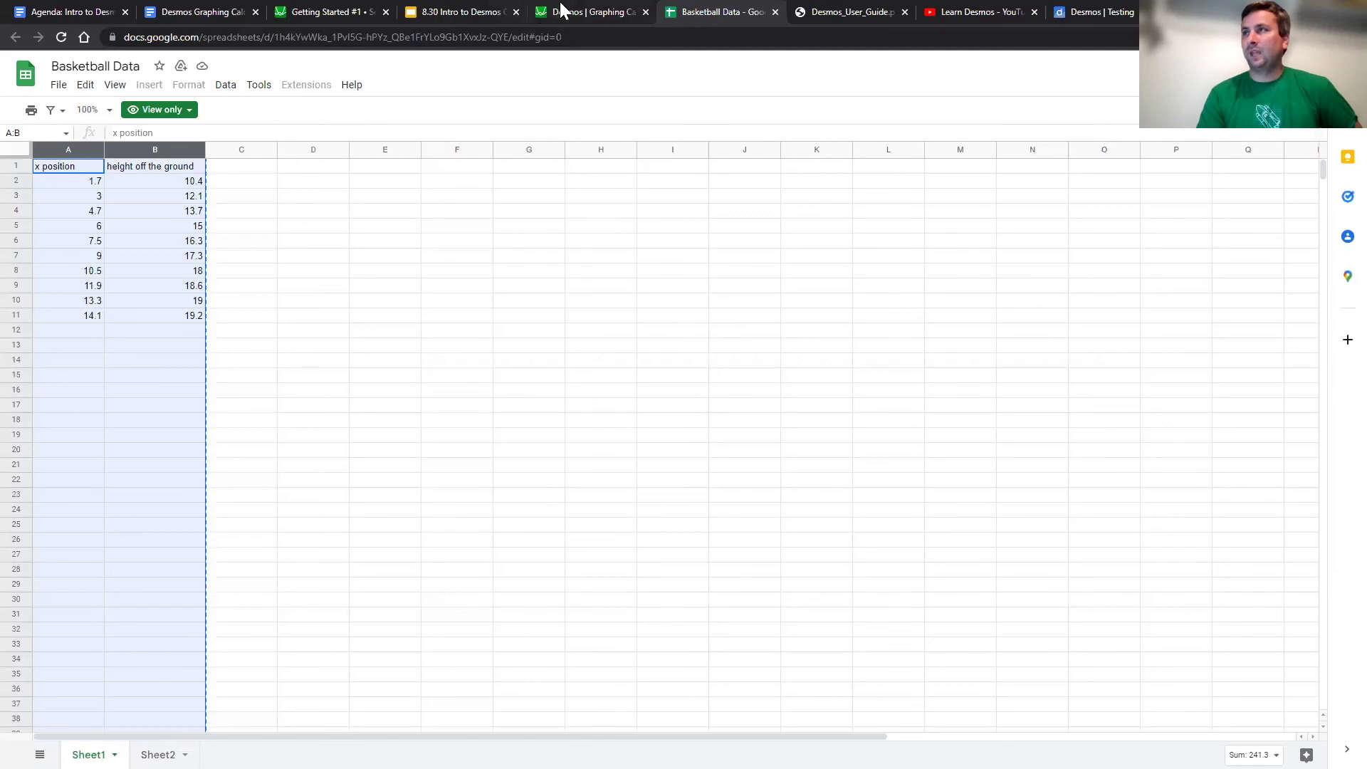
# Step: Switch back to the Desmos calculator, dismiss the tour tip about adding items, and view the graph settings
pyautogui.click(586, 17)
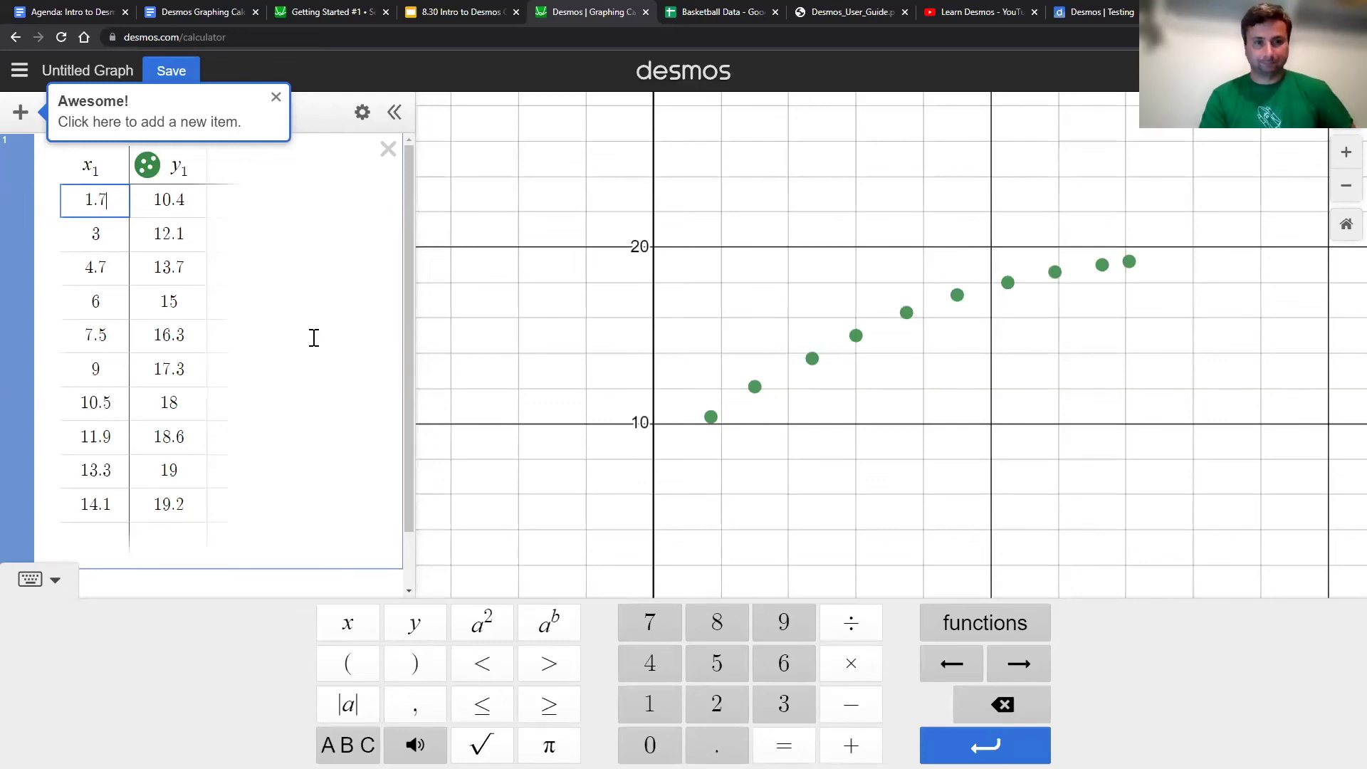
pyautogui.click(673, 274)
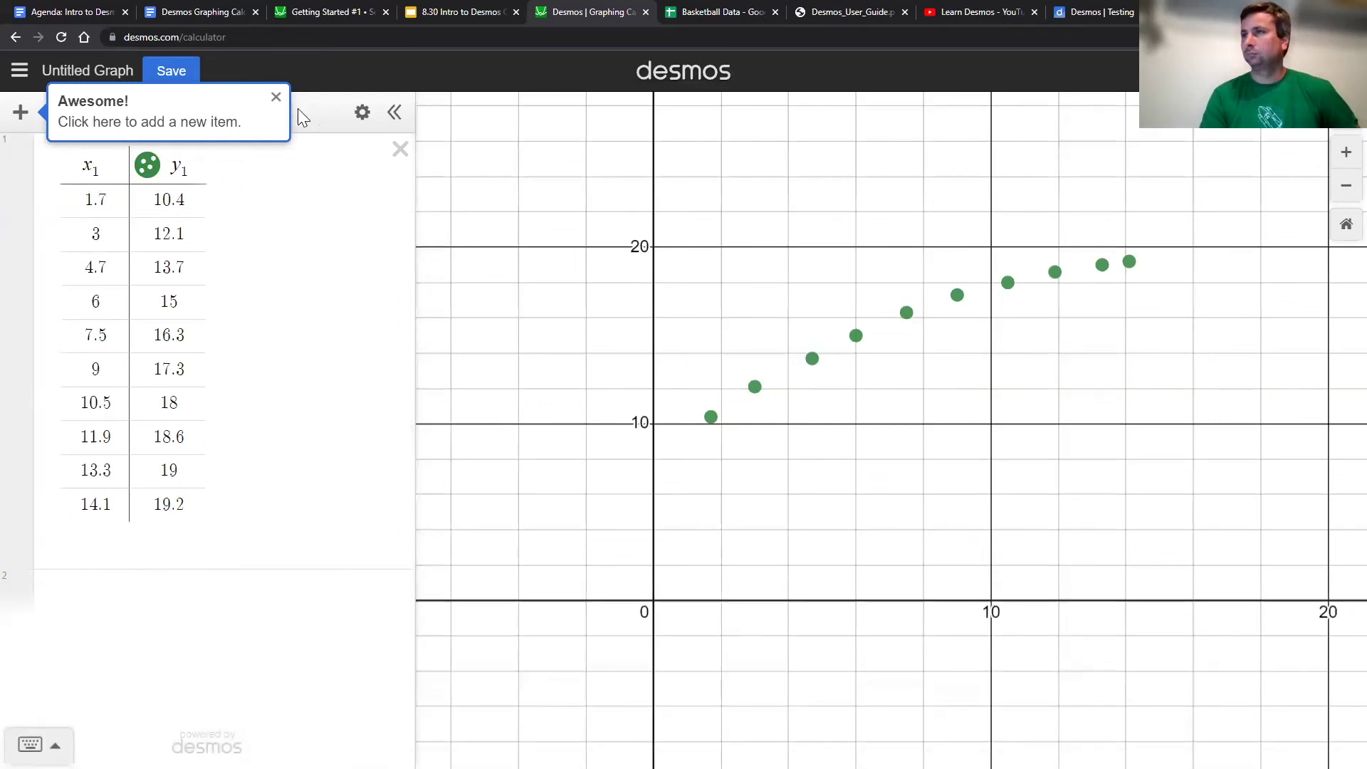
pyautogui.click(277, 97)
pyautogui.click(1332, 129)
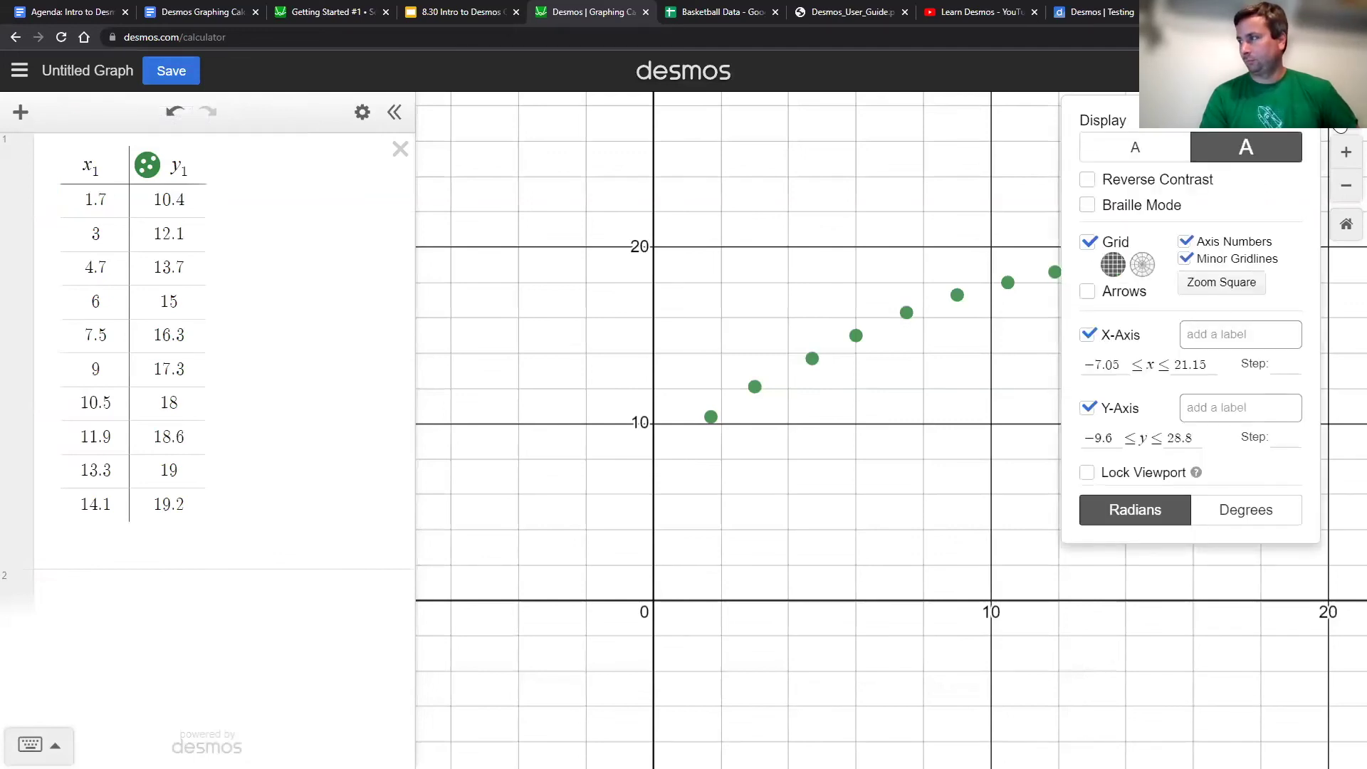
pyautogui.click(1332, 129)
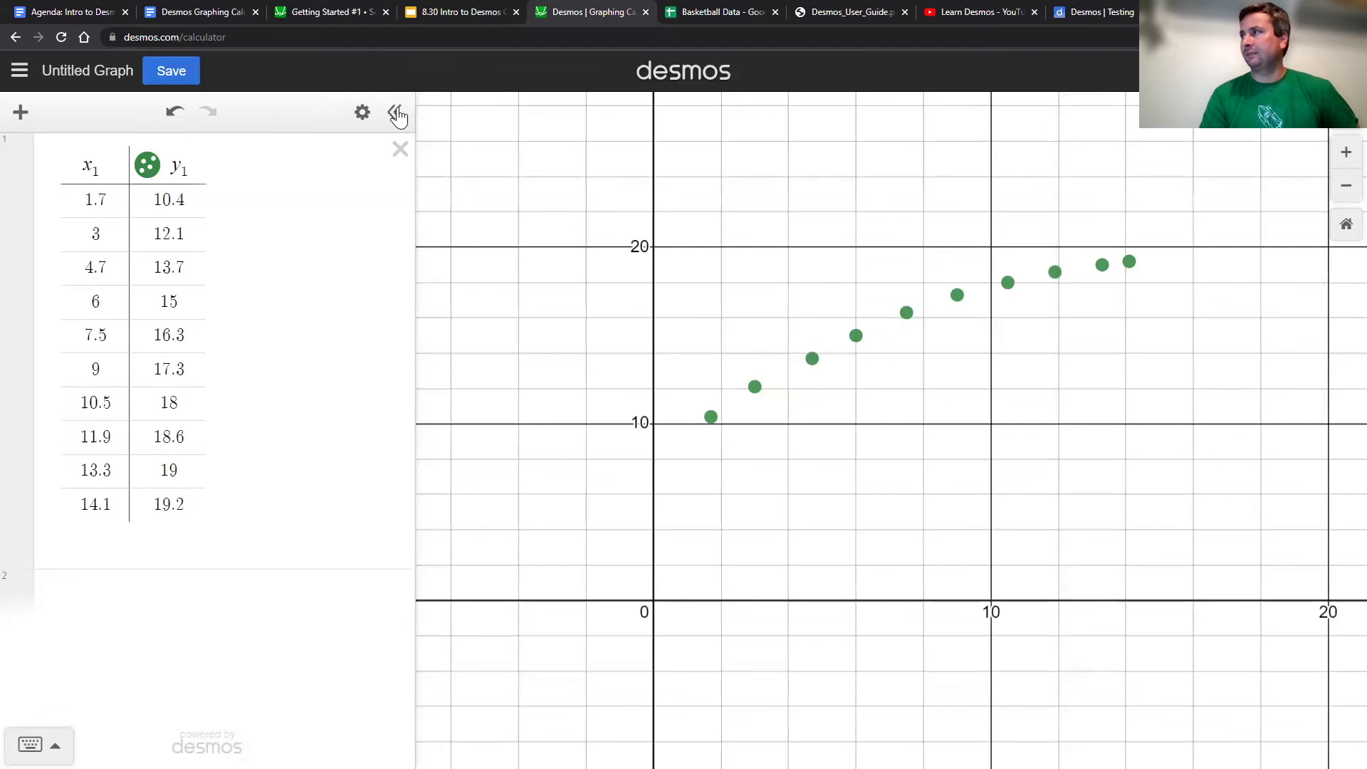
# Step: Save the graph with the basketball data table under the title "Title"
pyautogui.click(176, 72)
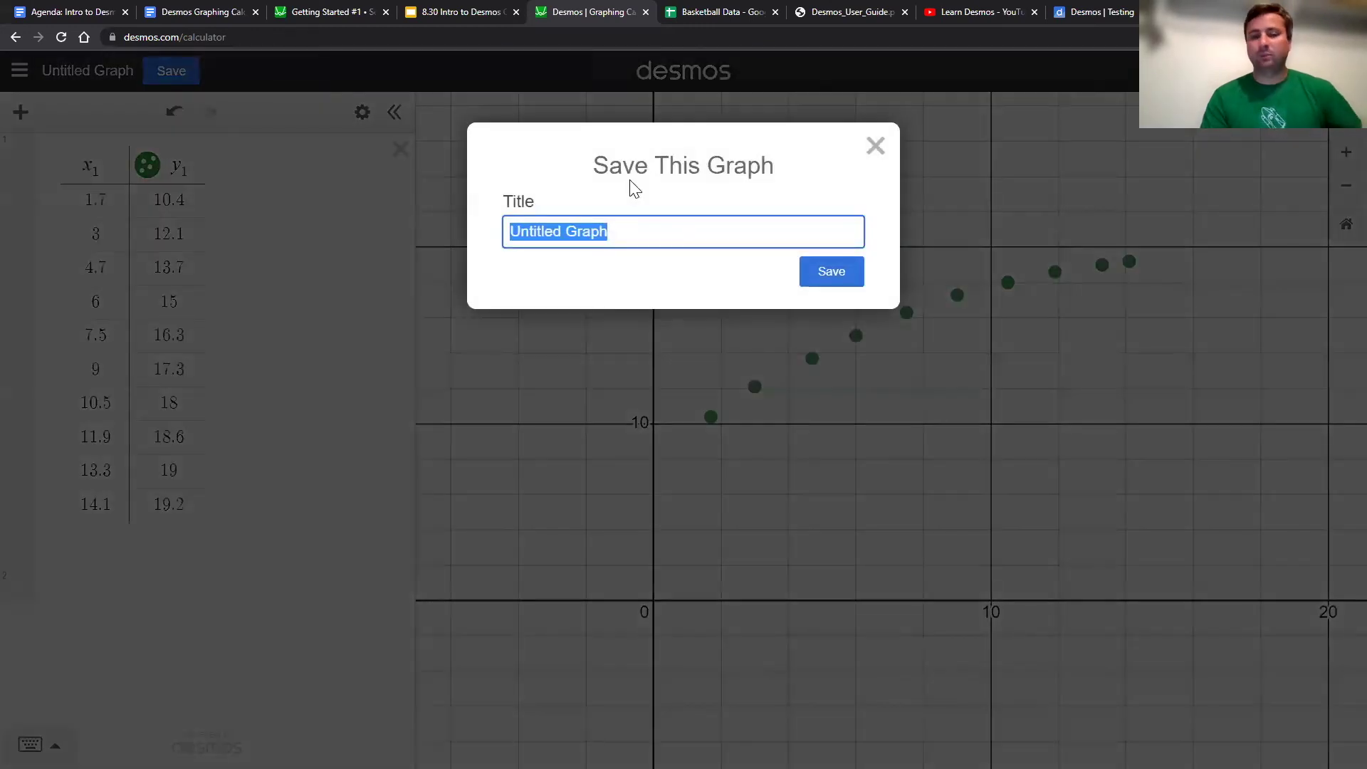
pyautogui.write('Title')
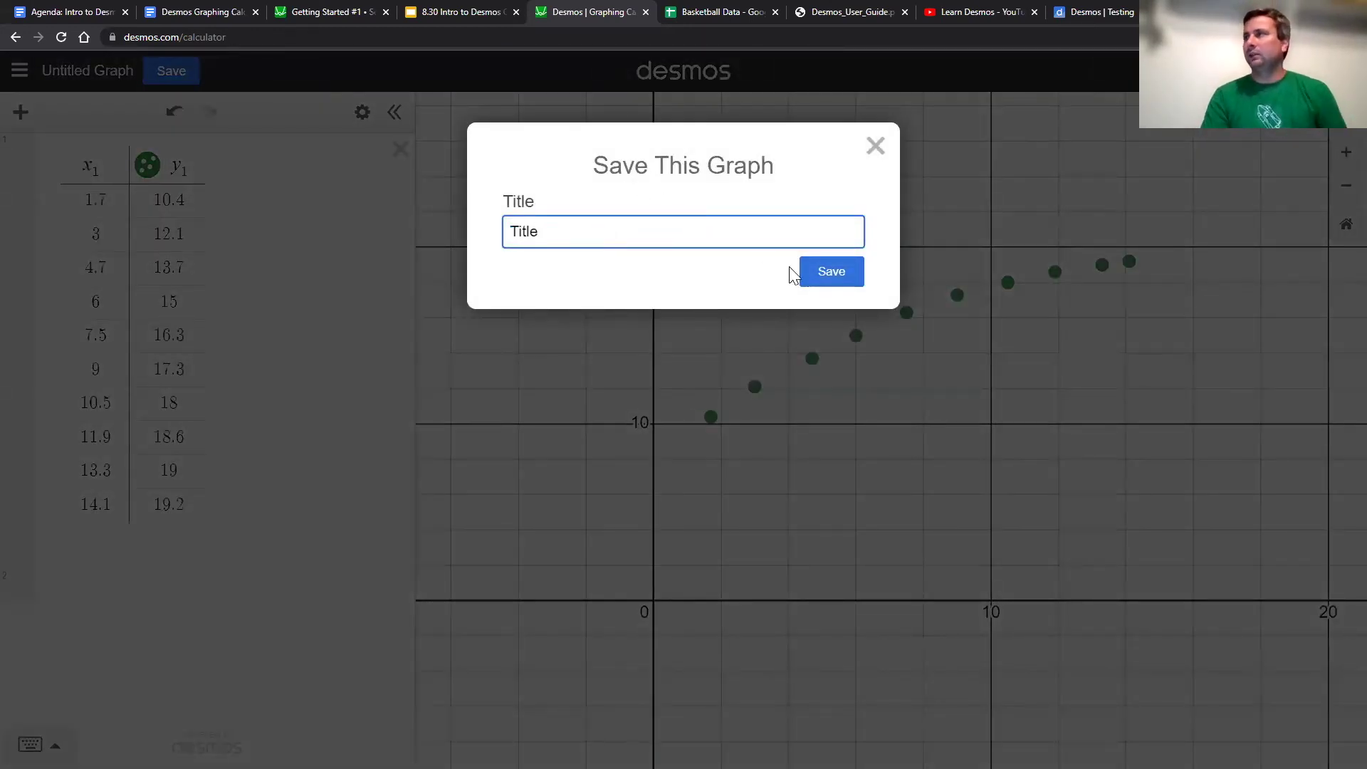
pyautogui.click(818, 272)
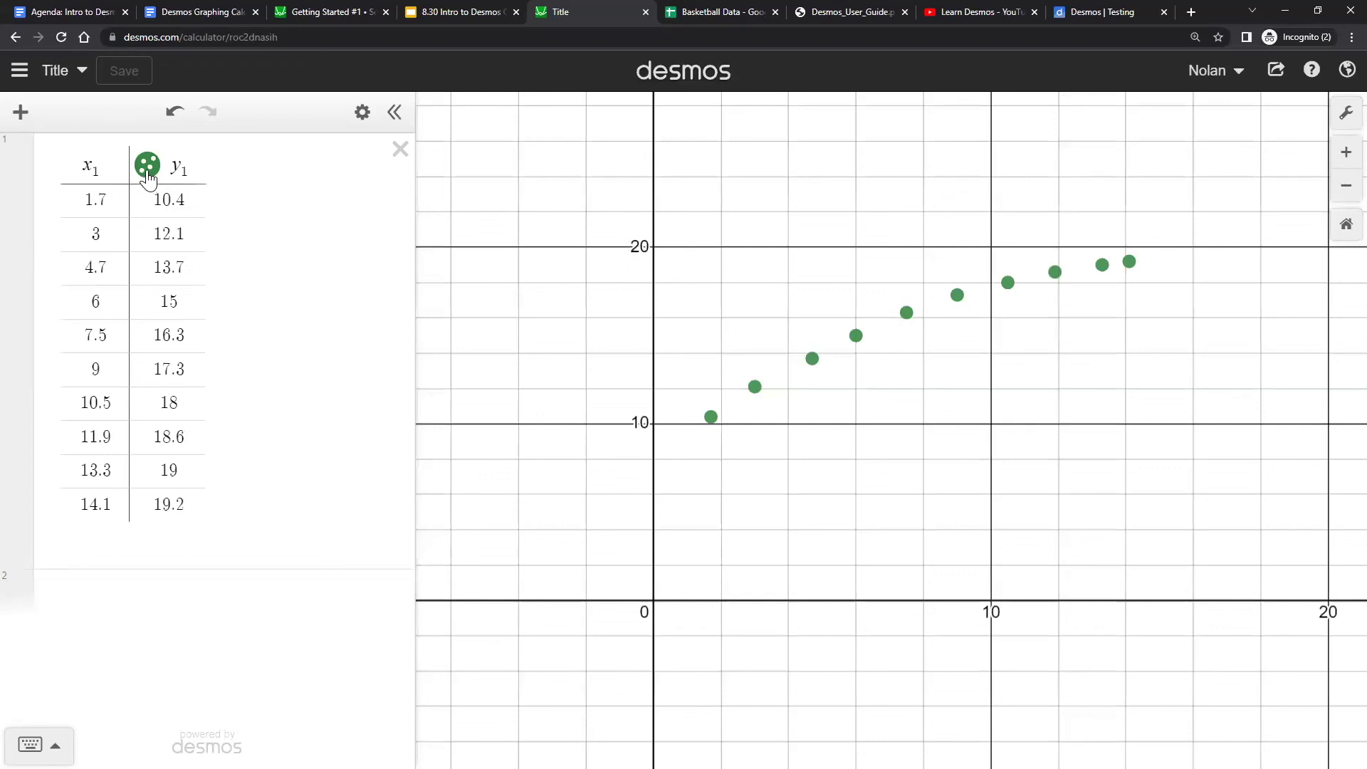
# Step: Plot the point (10,28) in a new expression below the basketball data table
pyautogui.click(149, 584)
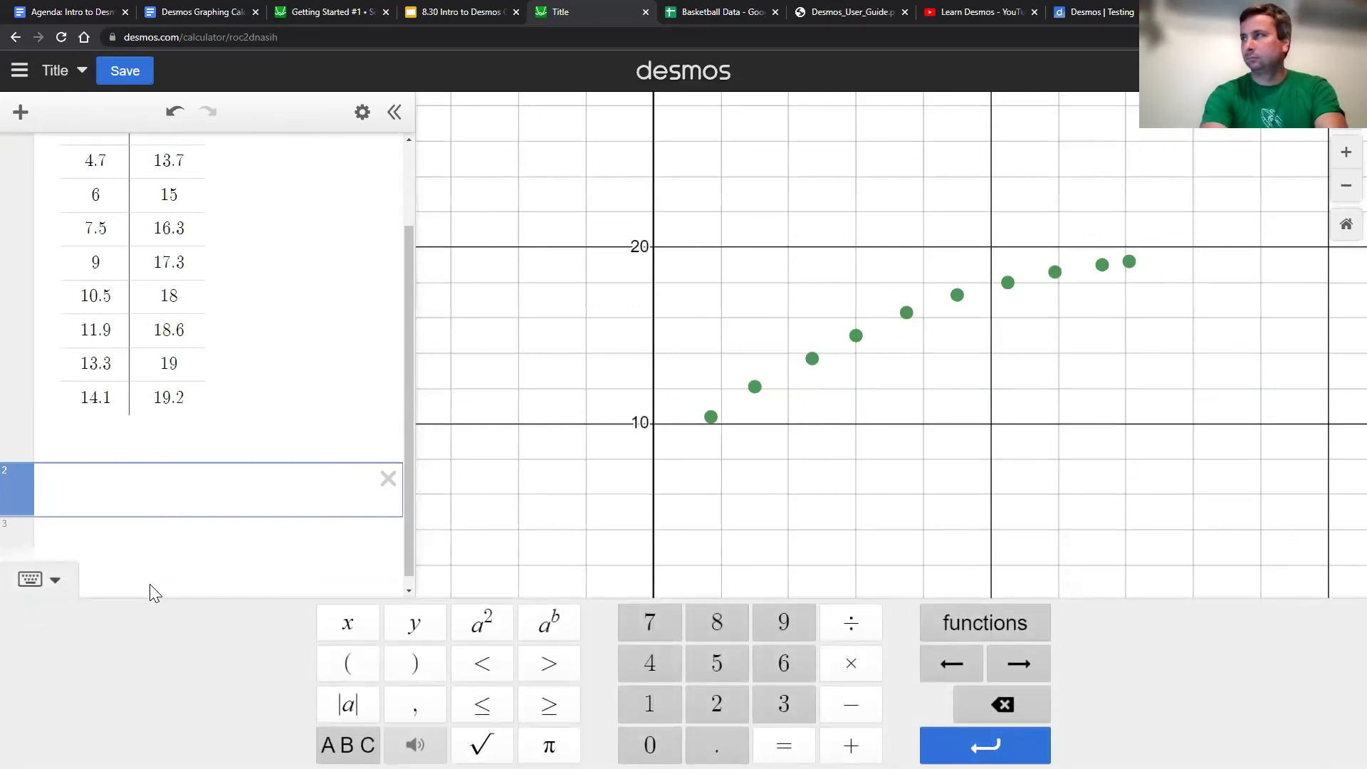
pyautogui.write('(')
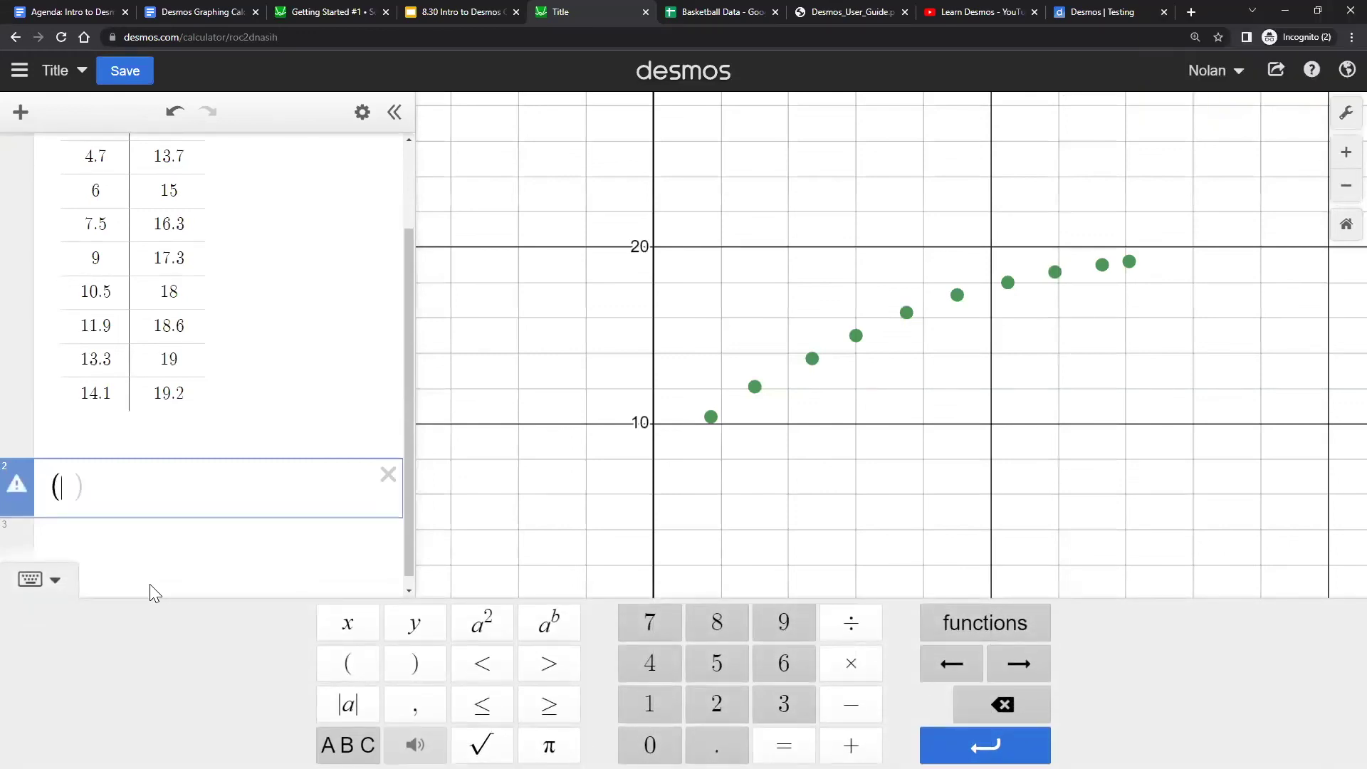
pyautogui.click(687, 488)
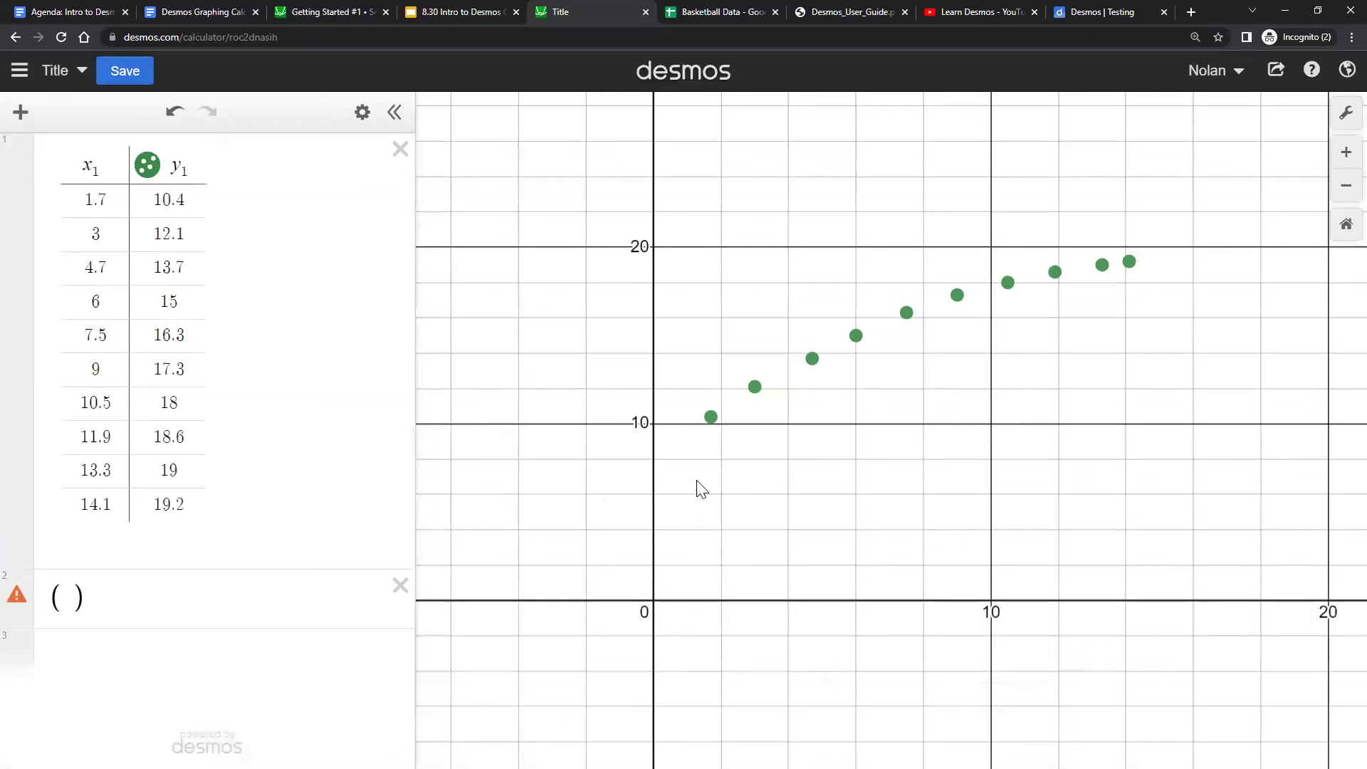
pyautogui.moveTo(1013, 505)
pyautogui.mouseDown()
pyautogui.moveTo(1009, 536)
pyautogui.moveTo(1004, 498)
pyautogui.mouseUp()
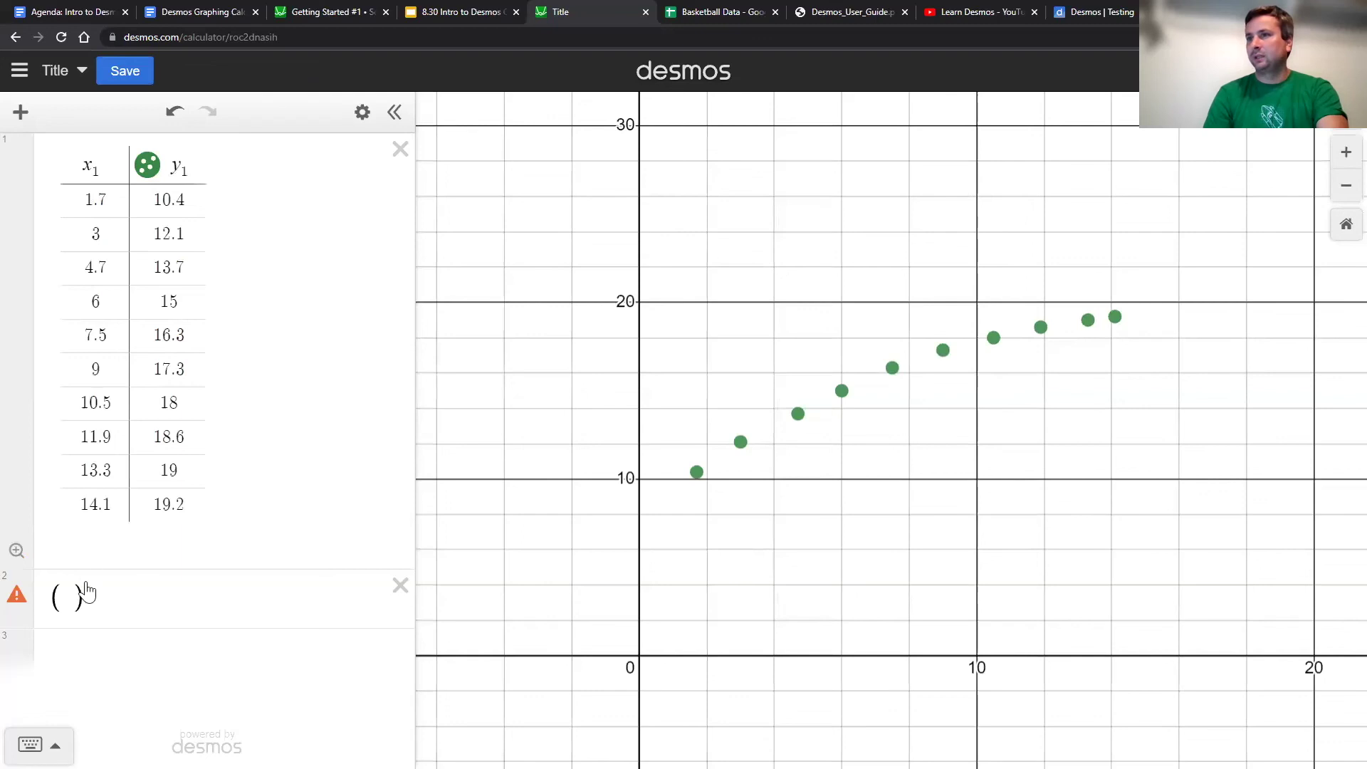
pyautogui.click(61, 596)
pyautogui.write('10,28')
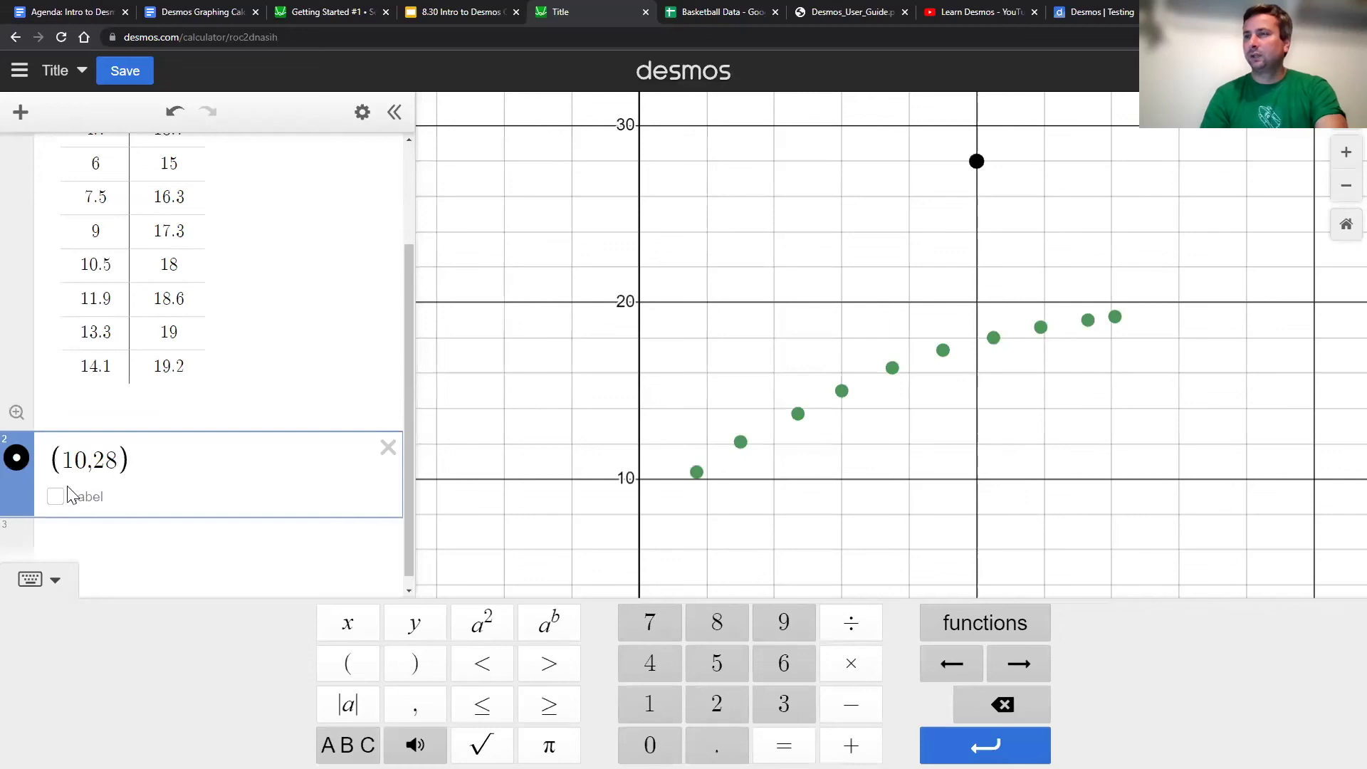
# Step: Turn on the label of the point (10,28) with the text "Title" and hide the point itself
pyautogui.click(41, 503)
pyautogui.click(55, 634)
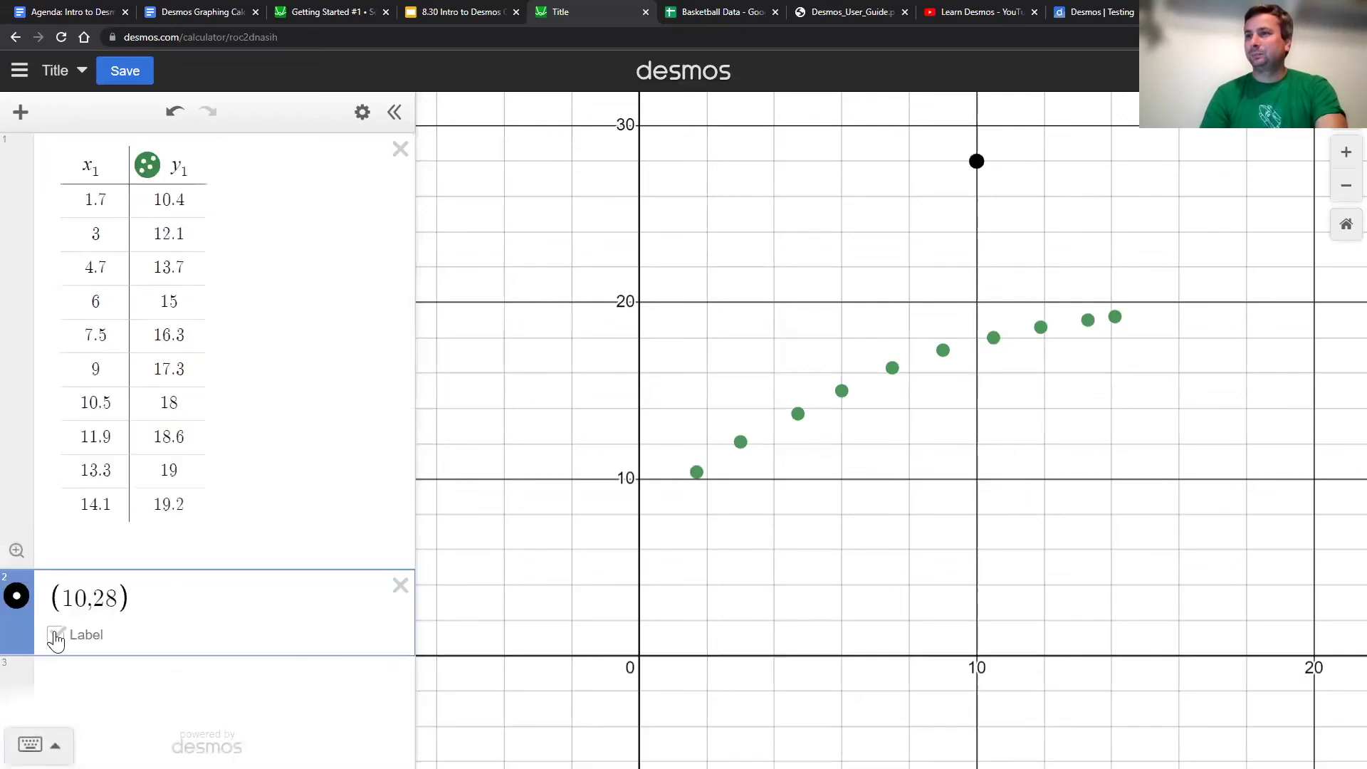
pyautogui.write('Title')
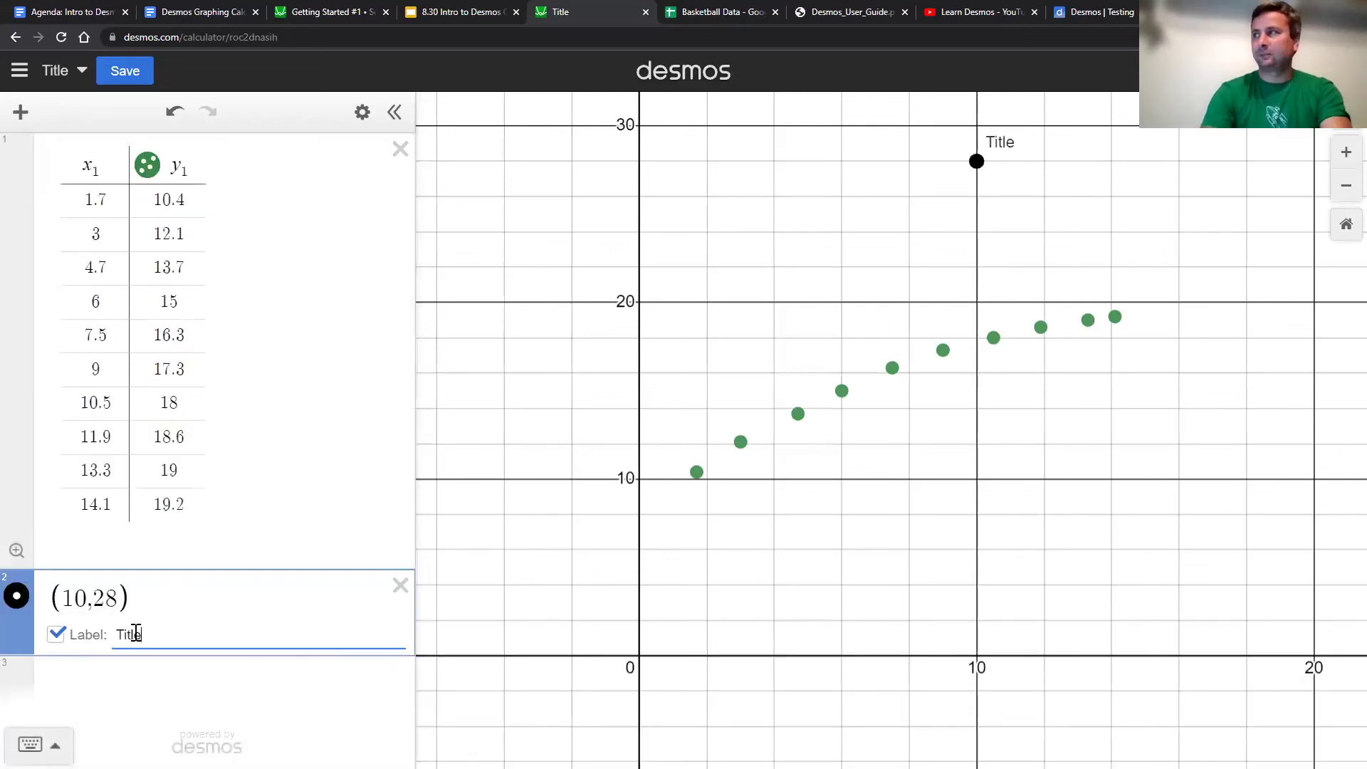
pyautogui.click(16, 604)
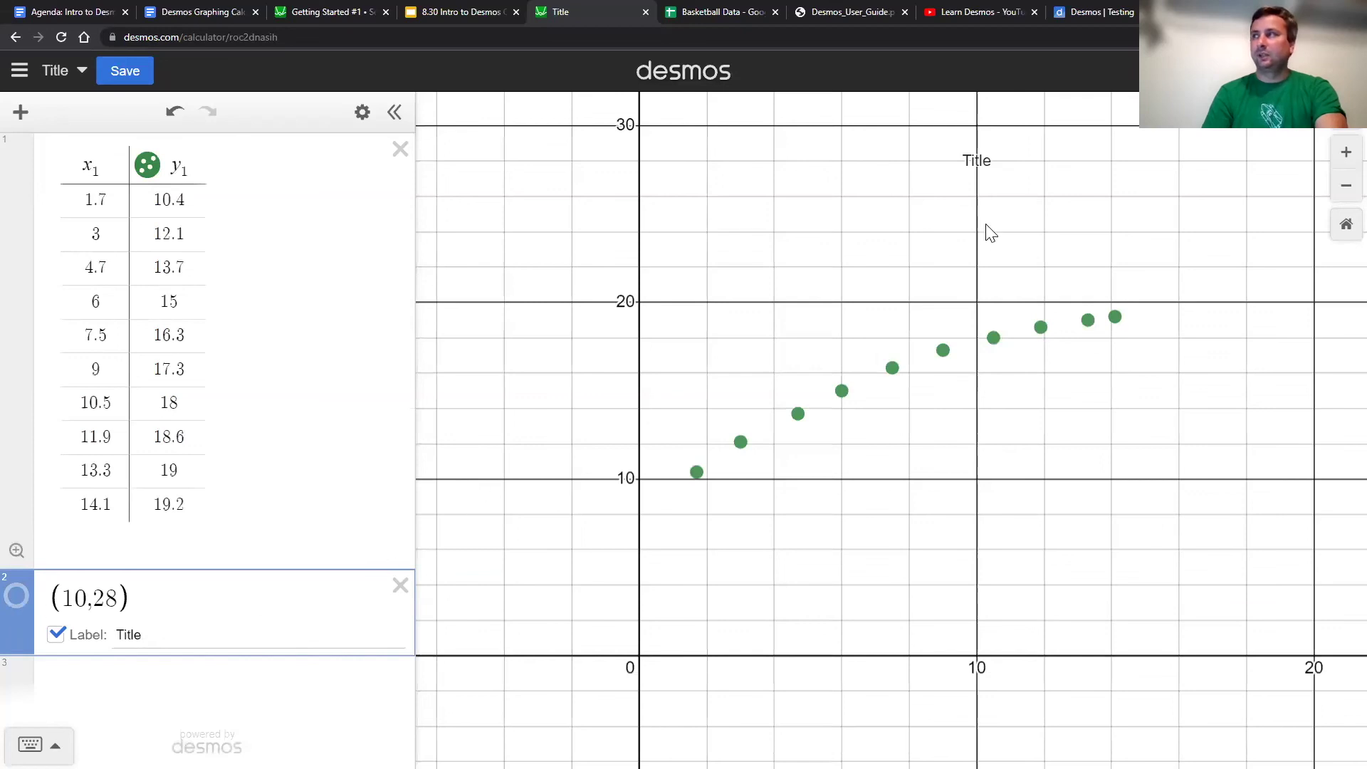
# Step: Enlarge the "Title" label on the graph, trying sizes 2 and 3 before setting it to 4
pyautogui.click(16, 604)
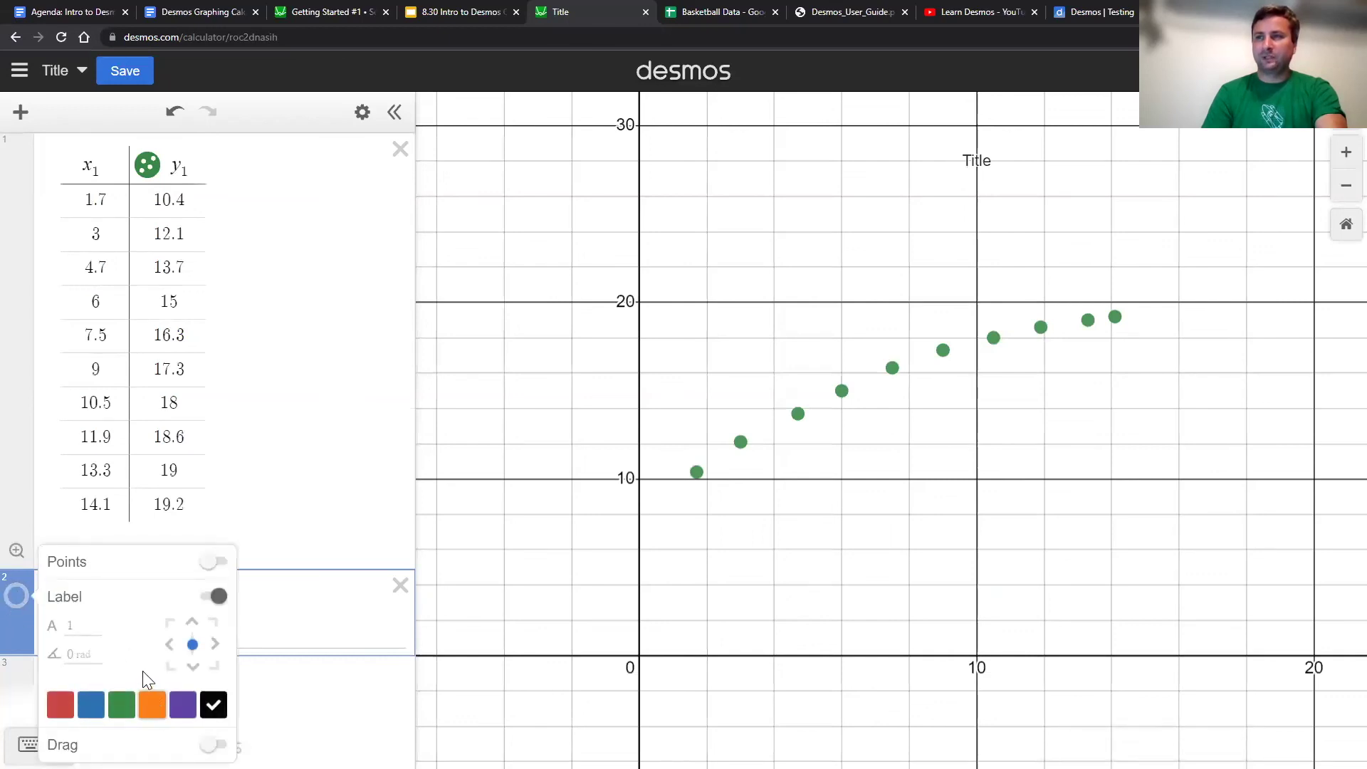
pyautogui.click(79, 626)
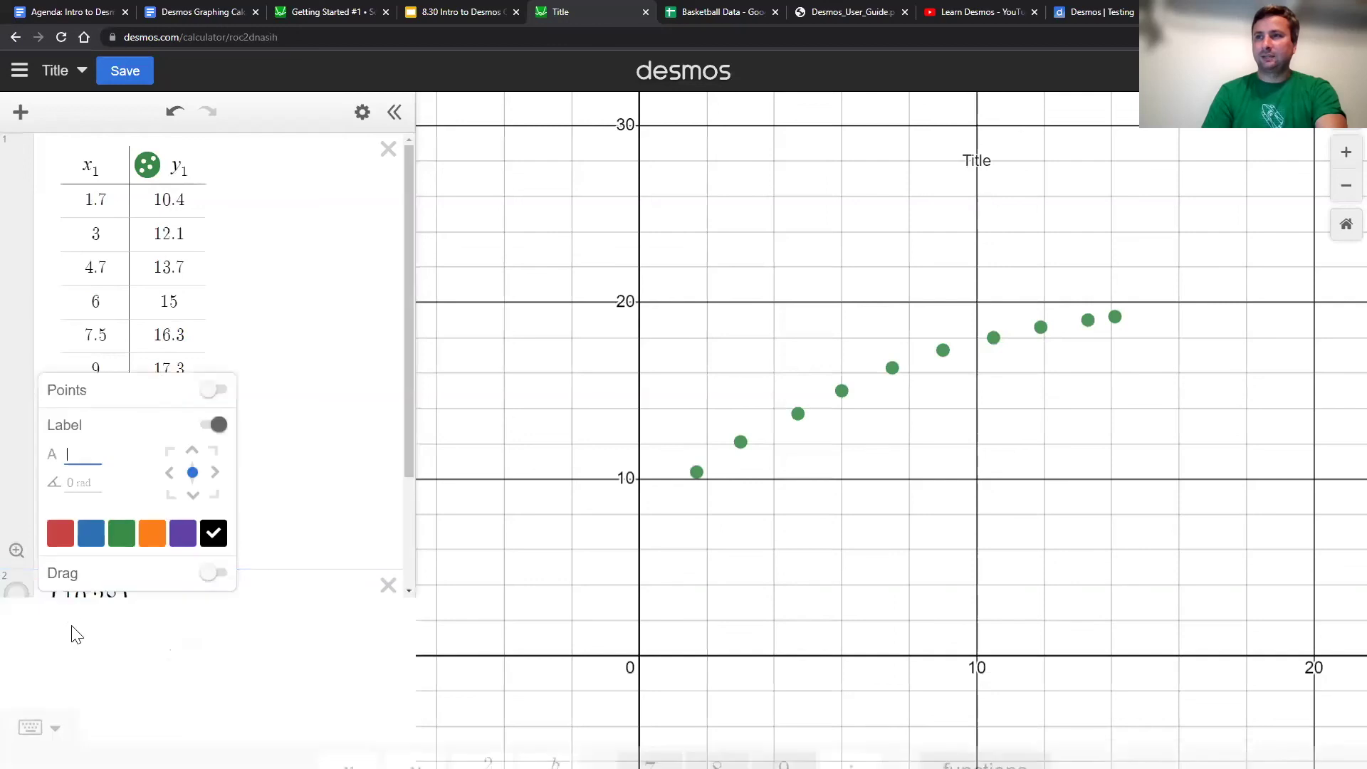
pyautogui.write('2')
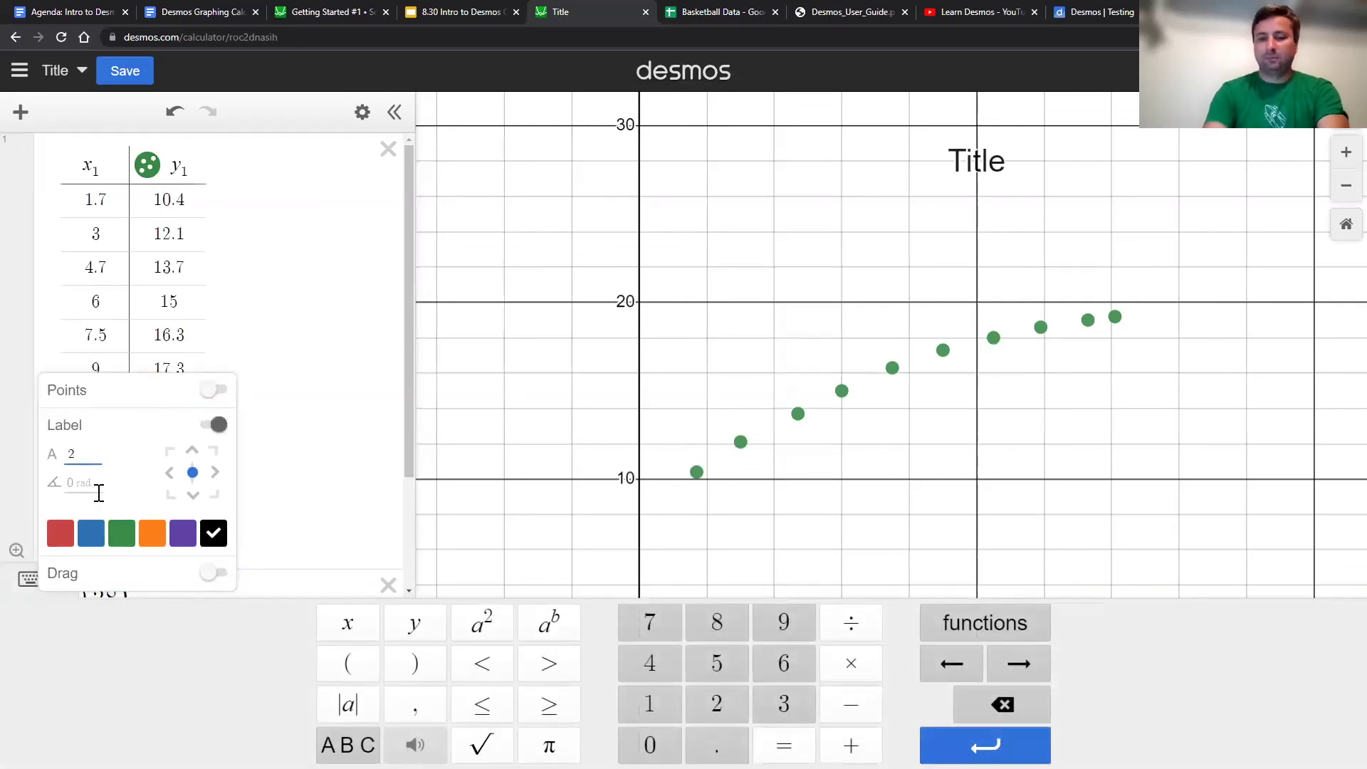
pyautogui.press('BackSpace')
pyautogui.write('3')
pyautogui.press('BackSpace')
pyautogui.write('4')
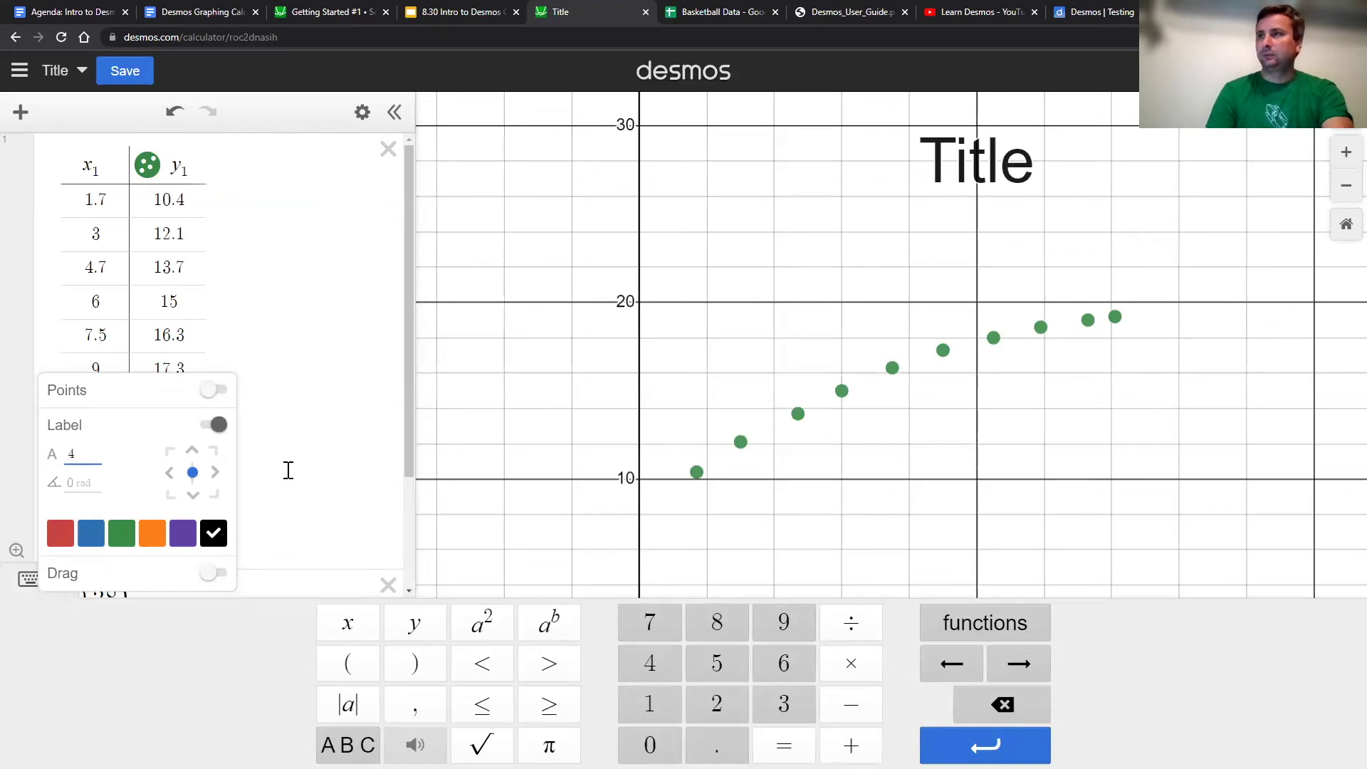
pyautogui.click(511, 440)
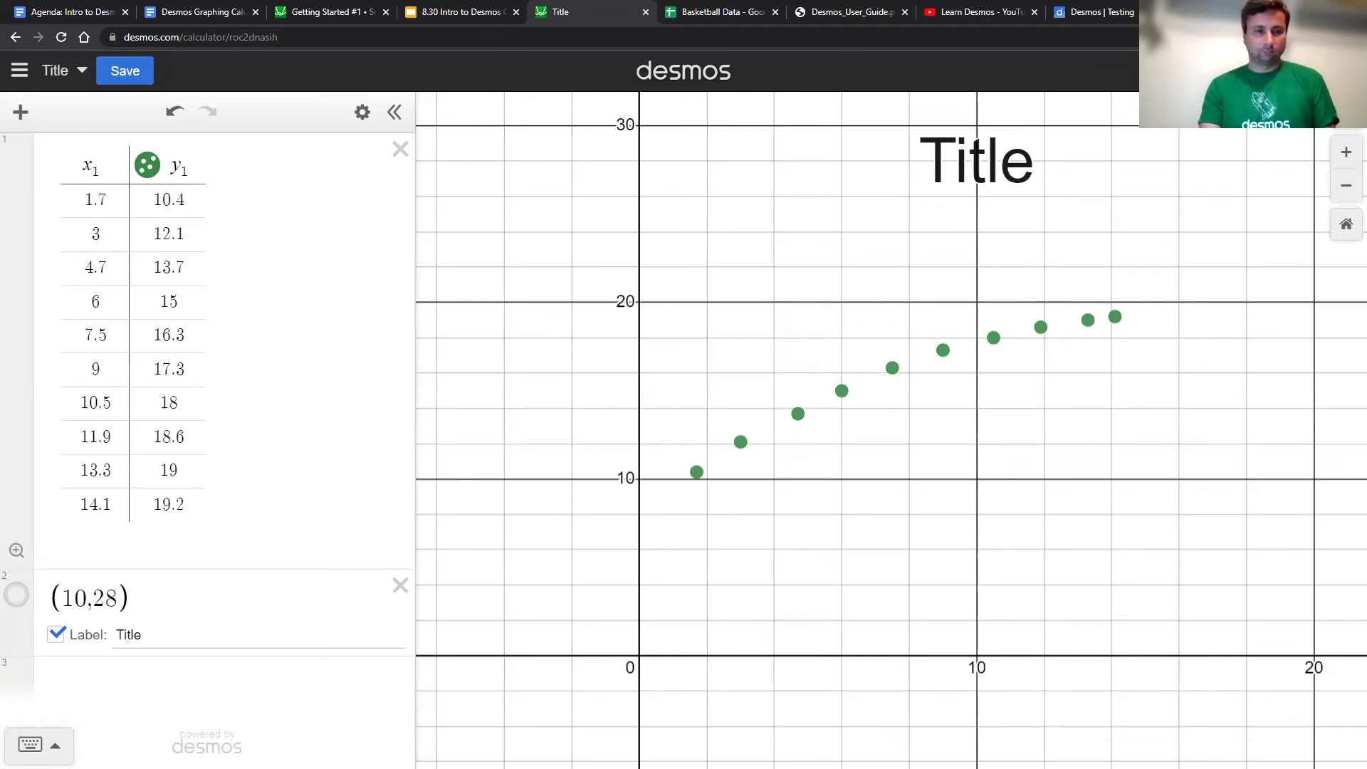
# Step: Switch to the Scavenger Hunt document and review the Getting Started, Branching Out and Leveling Up challenges
pyautogui.click(221, 12)
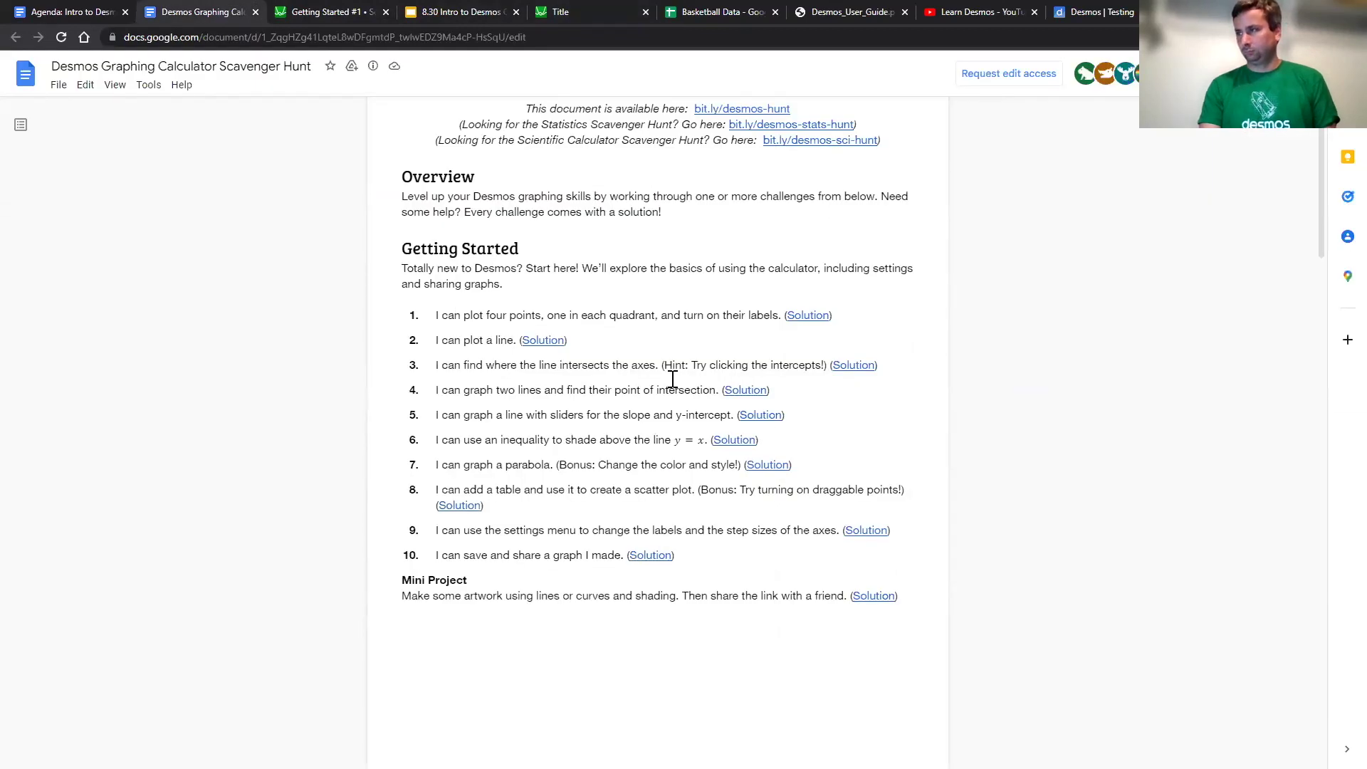
pyautogui.scroll(-10, 672, 378)
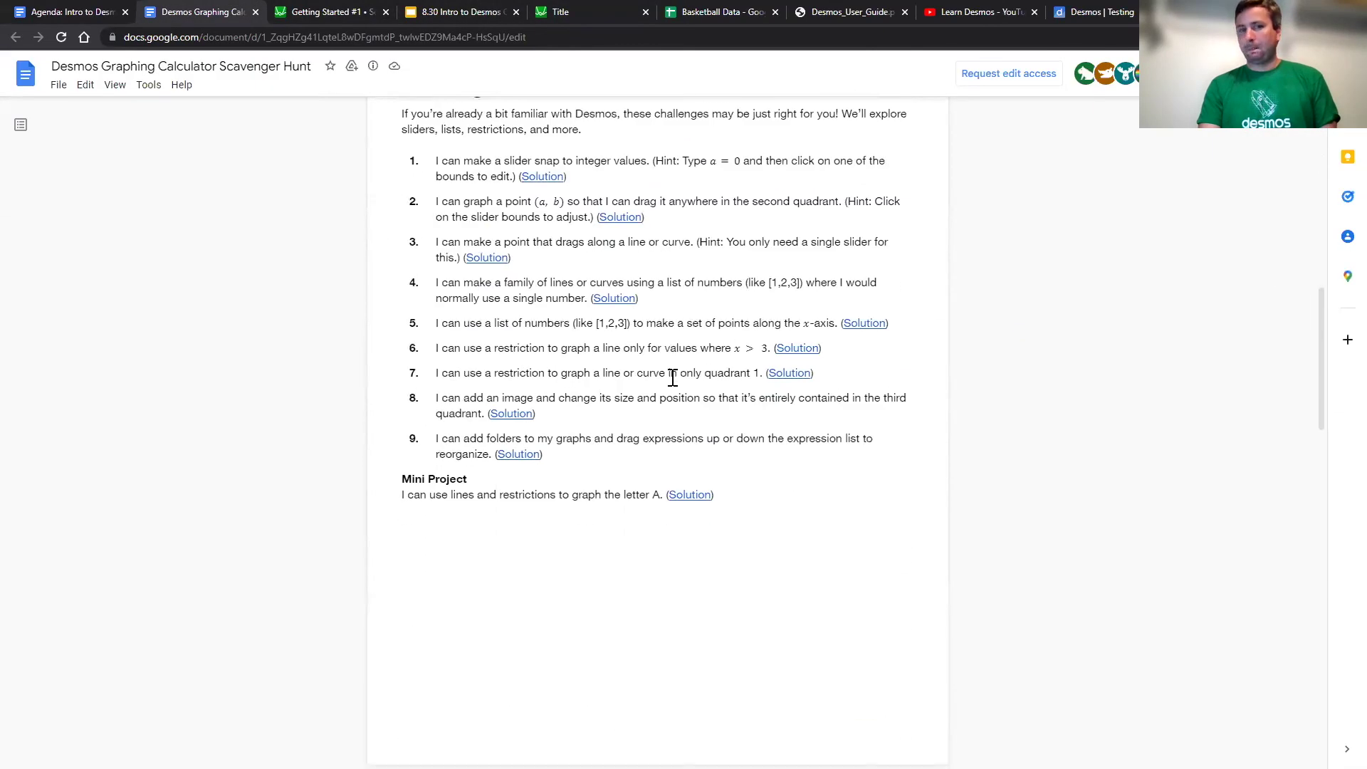
pyautogui.scroll(-2, 672, 378)
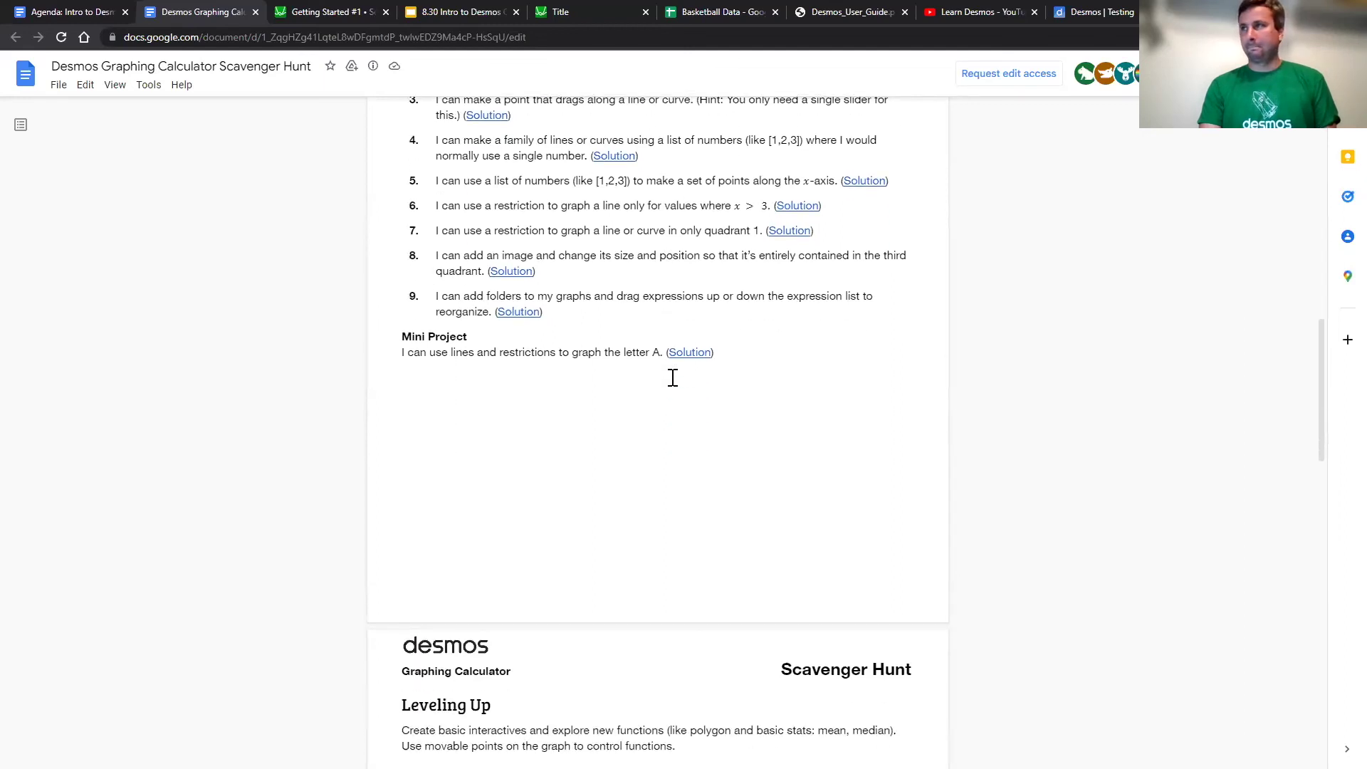
pyautogui.scroll(4, 672, 377)
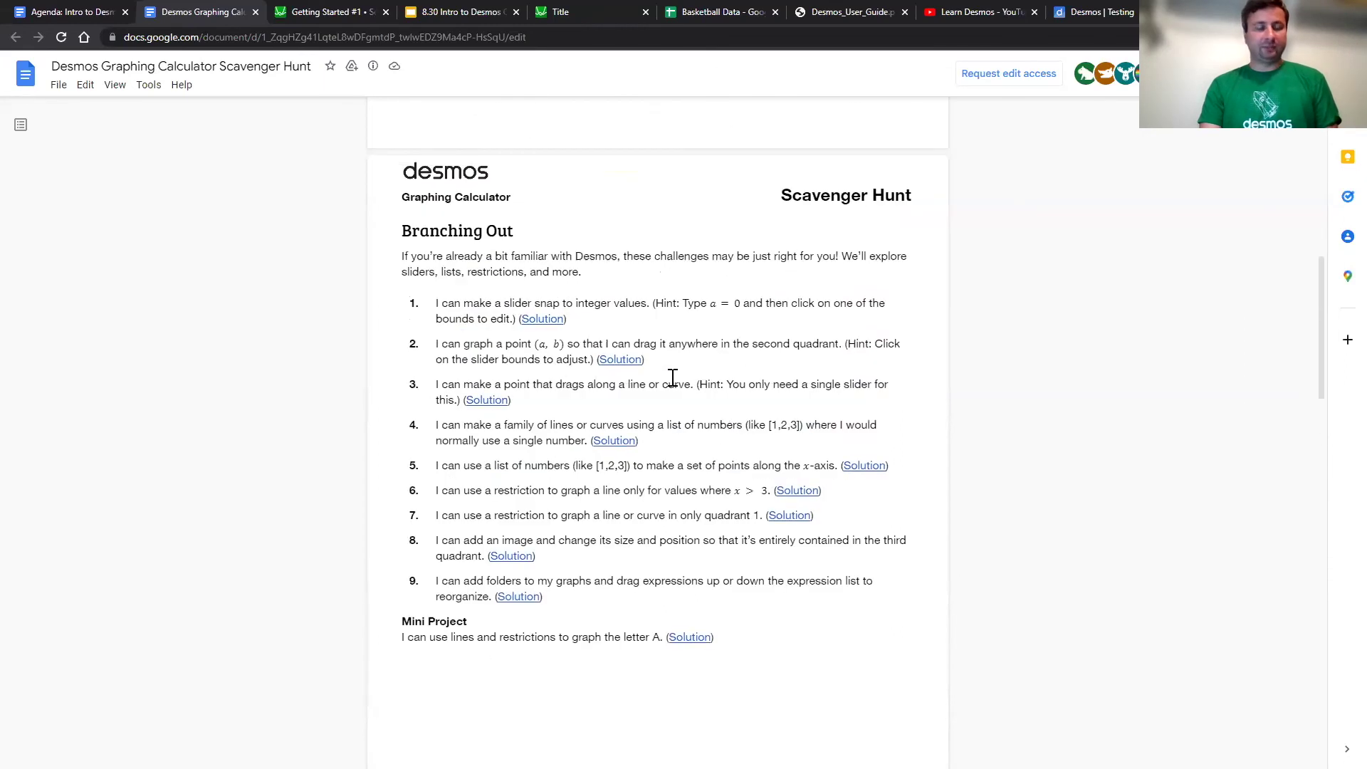
pyautogui.scroll(-3, 672, 378)
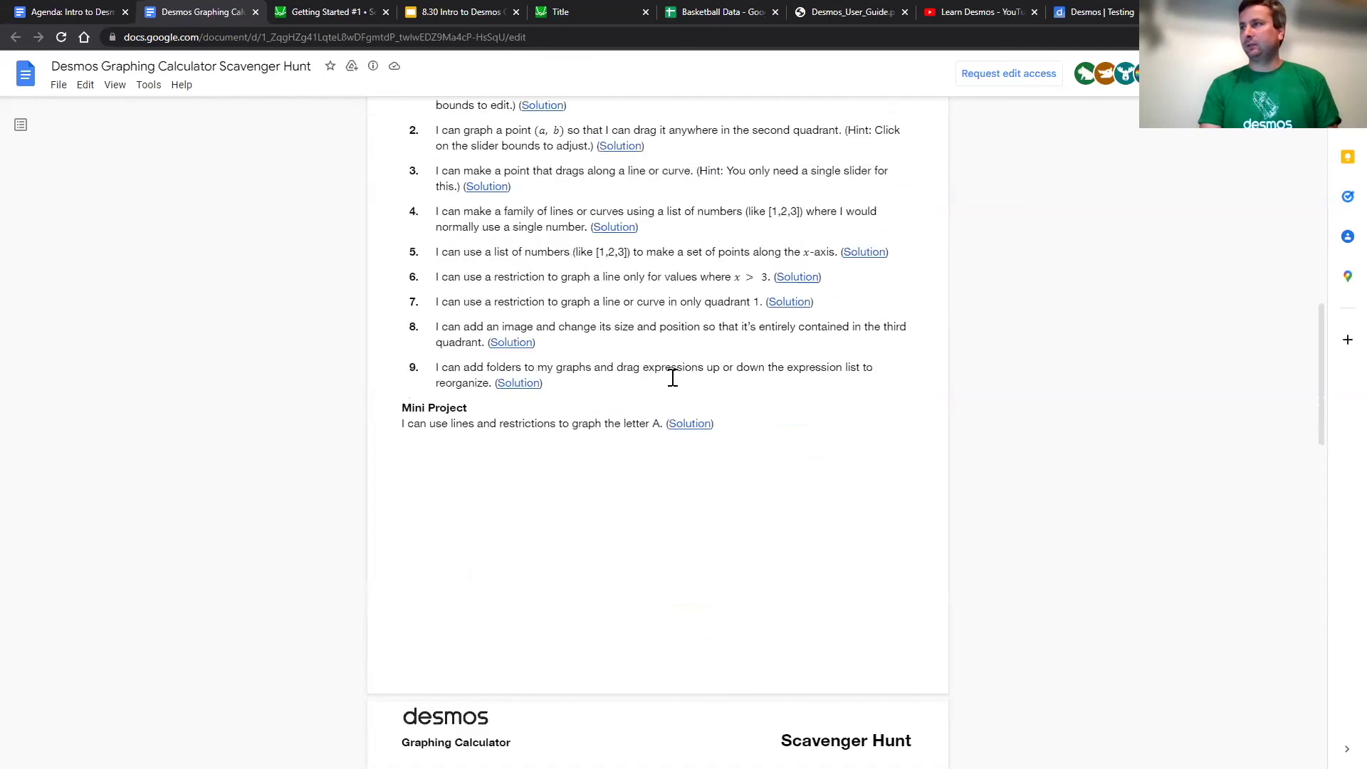
pyautogui.scroll(10, 672, 378)
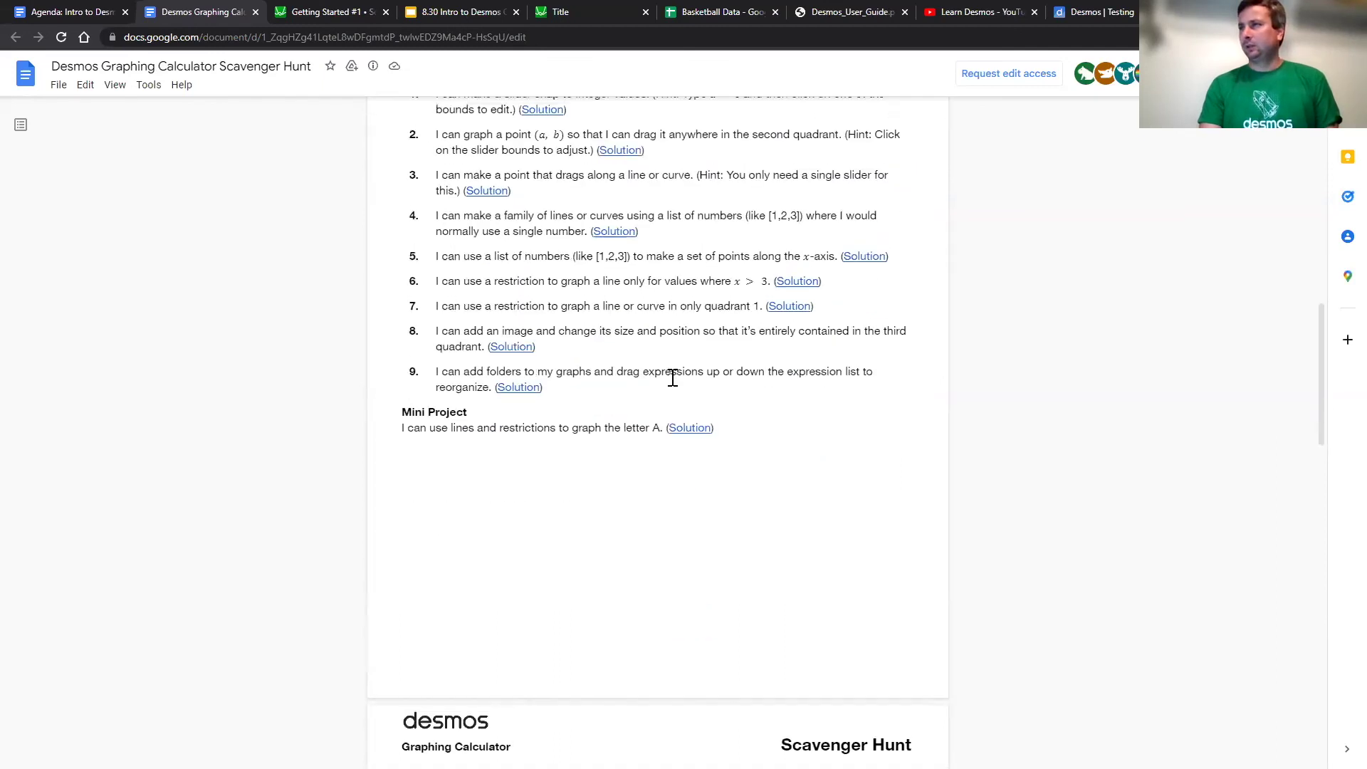
pyautogui.scroll(1, 672, 378)
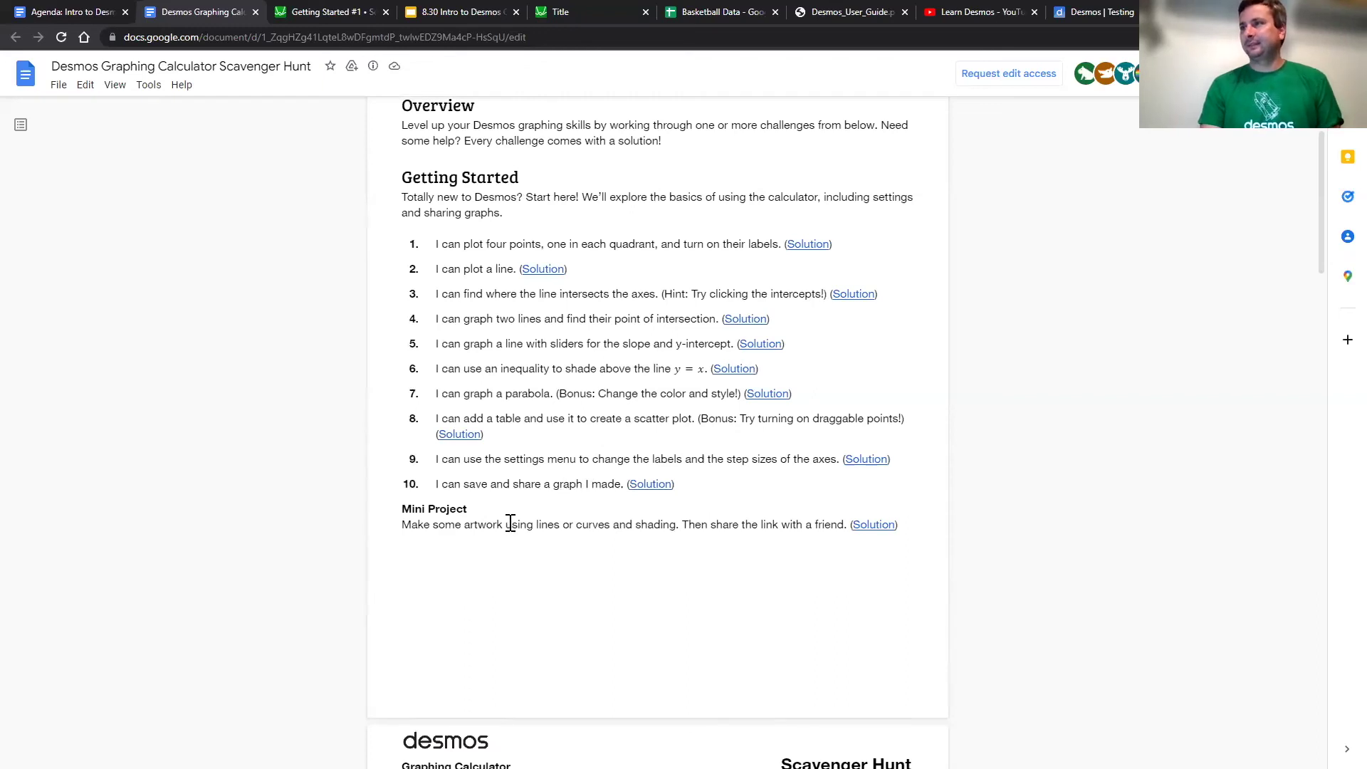
pyautogui.scroll(1, 520, 503)
pyautogui.scroll(-2, 524, 504)
pyautogui.scroll(-5, 525, 504)
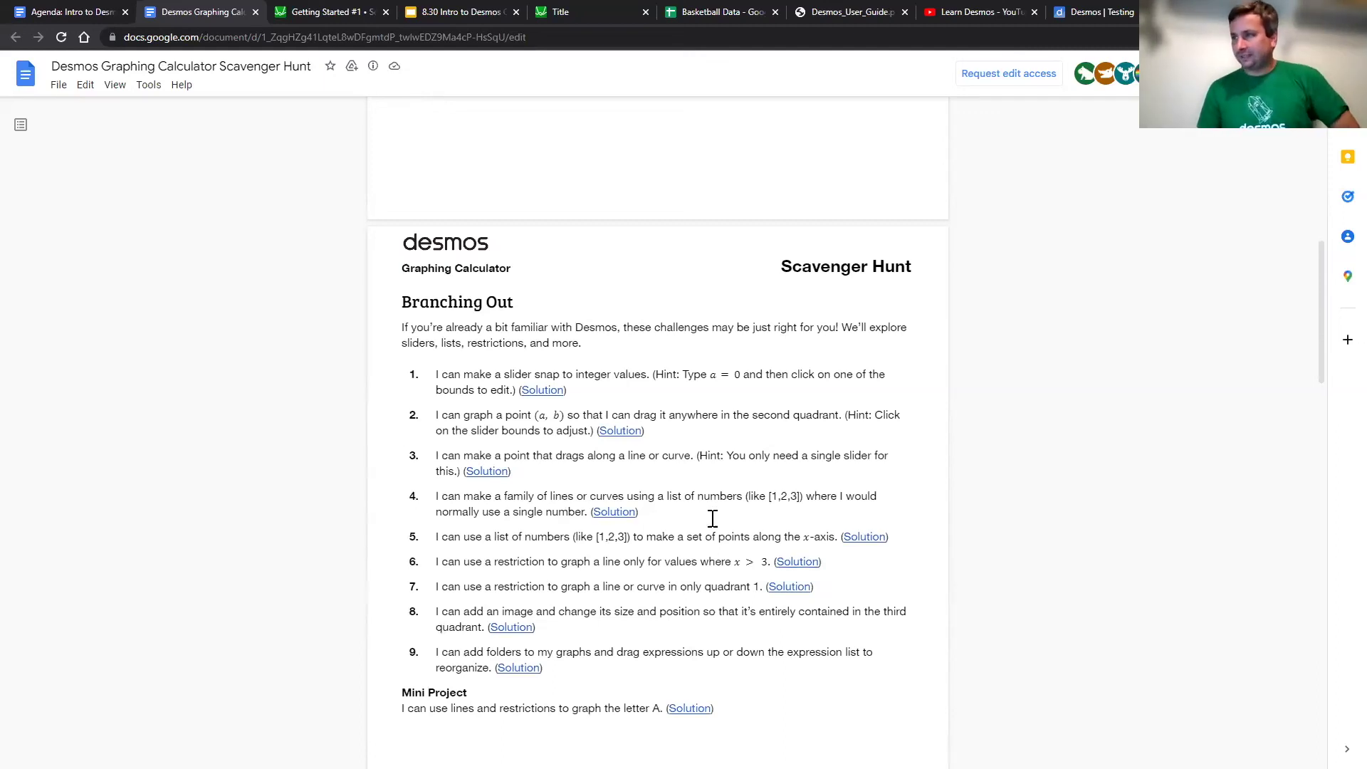
pyautogui.scroll(-3, 712, 518)
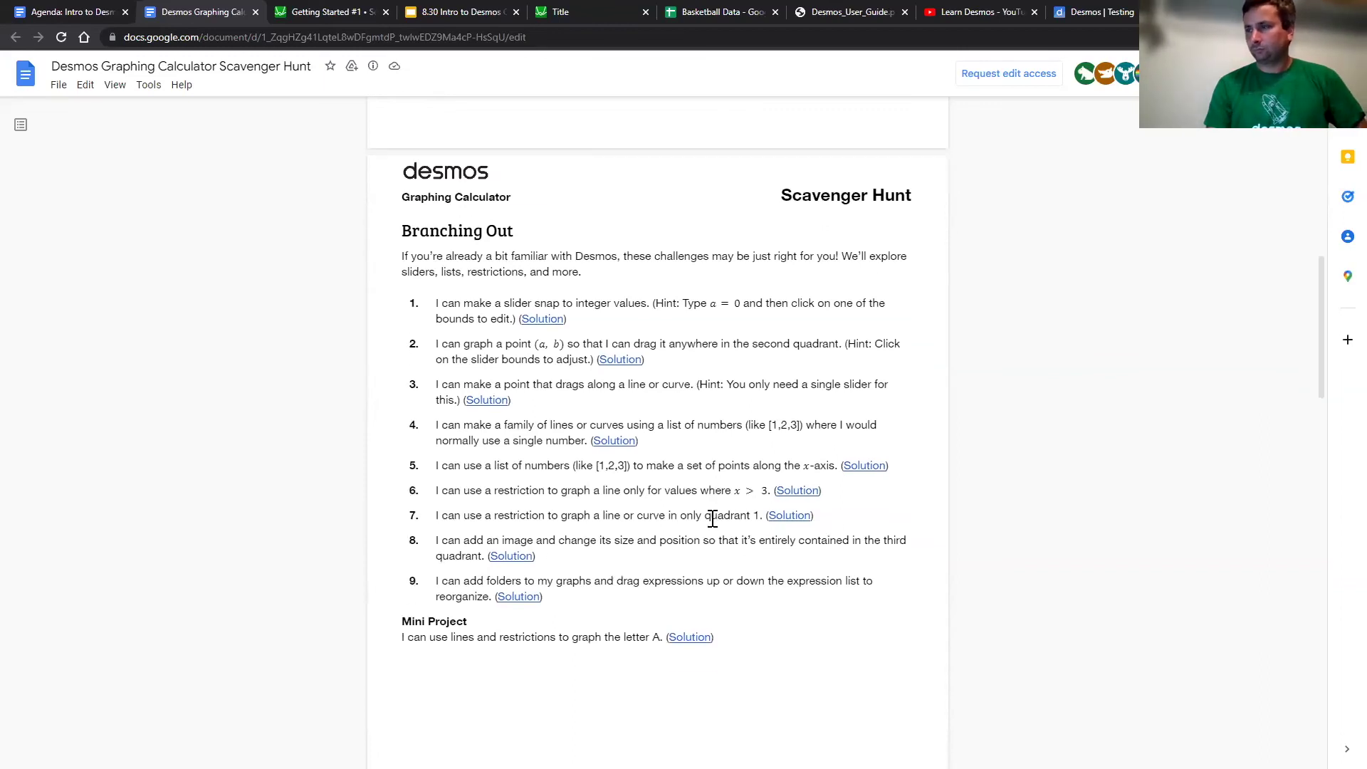
pyautogui.scroll(-6, 712, 518)
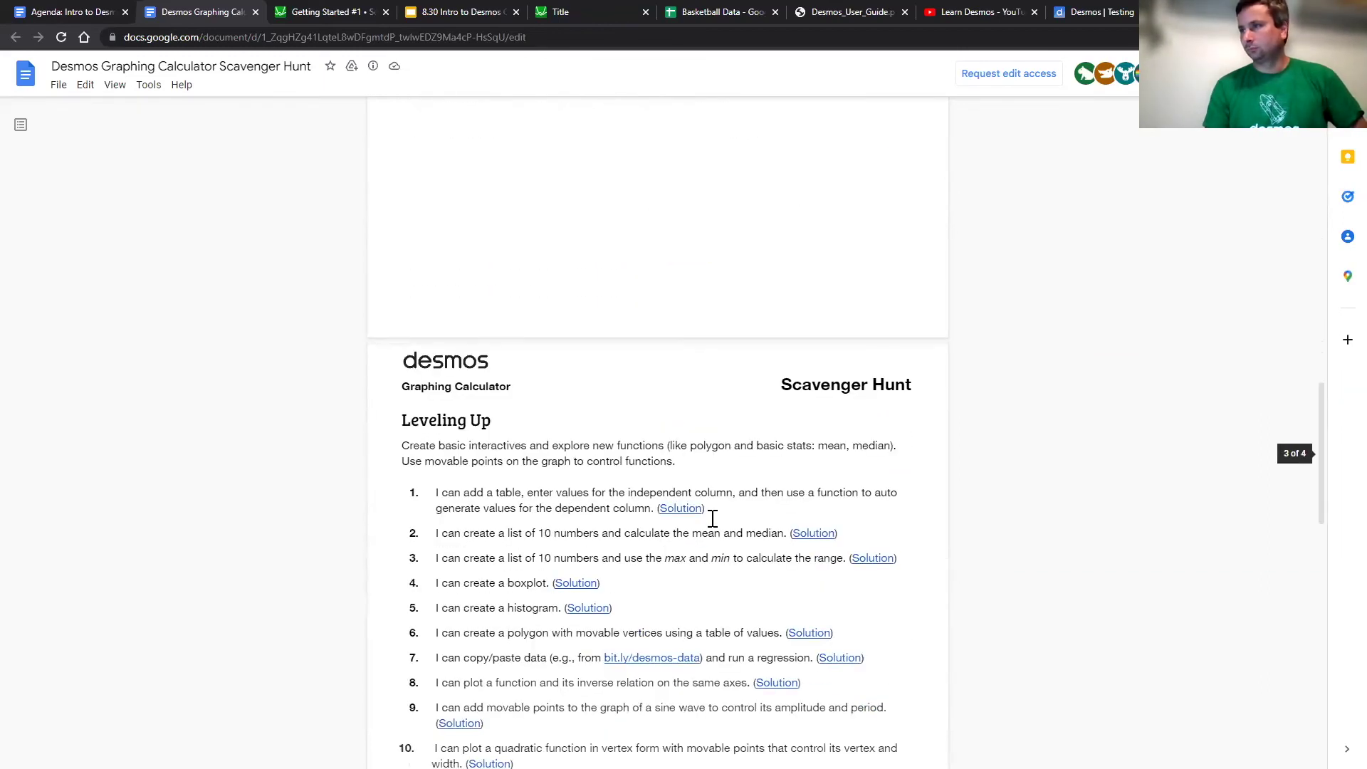
pyautogui.scroll(-1, 711, 518)
pyautogui.scroll(-1, 712, 518)
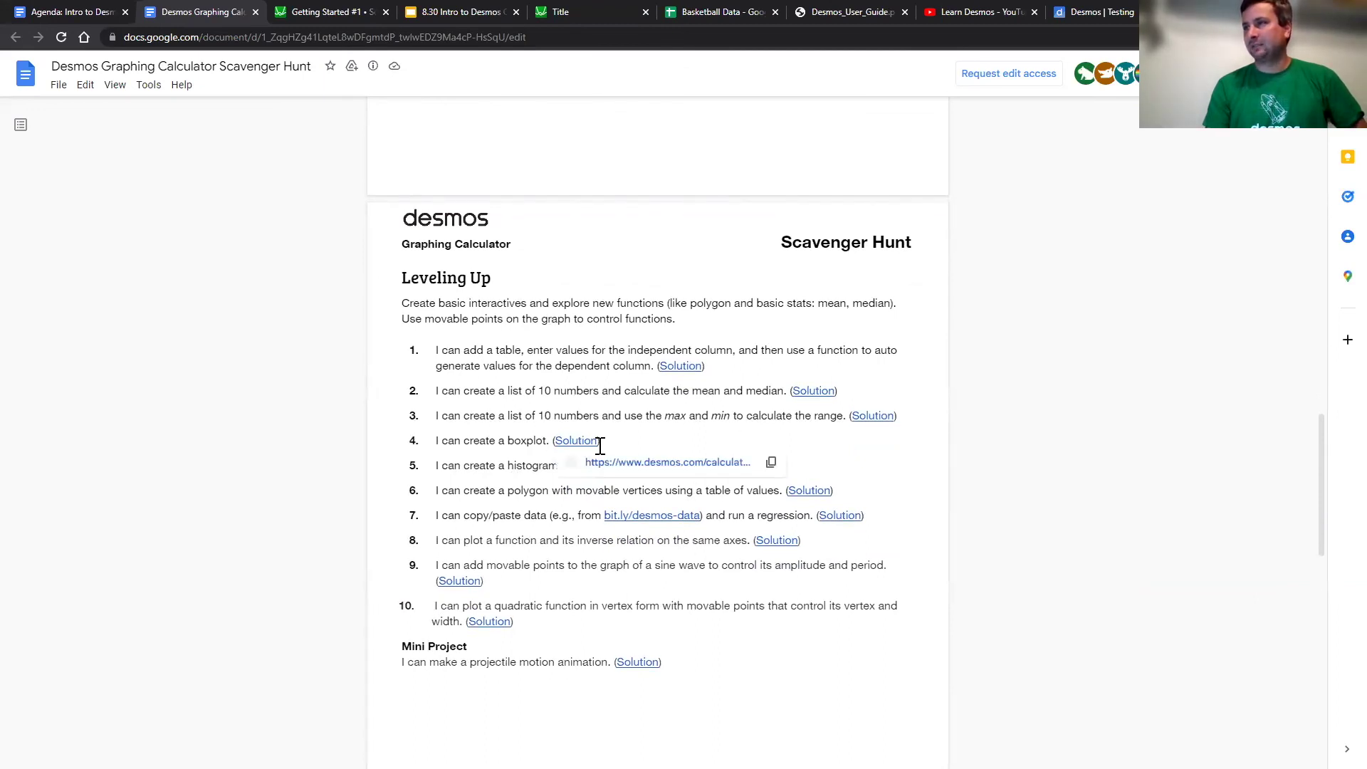
# Step: Open the solution to the Leveling Up boxplot challenge and examine how boxplot(L) refers to the list L
pyautogui.click(621, 464)
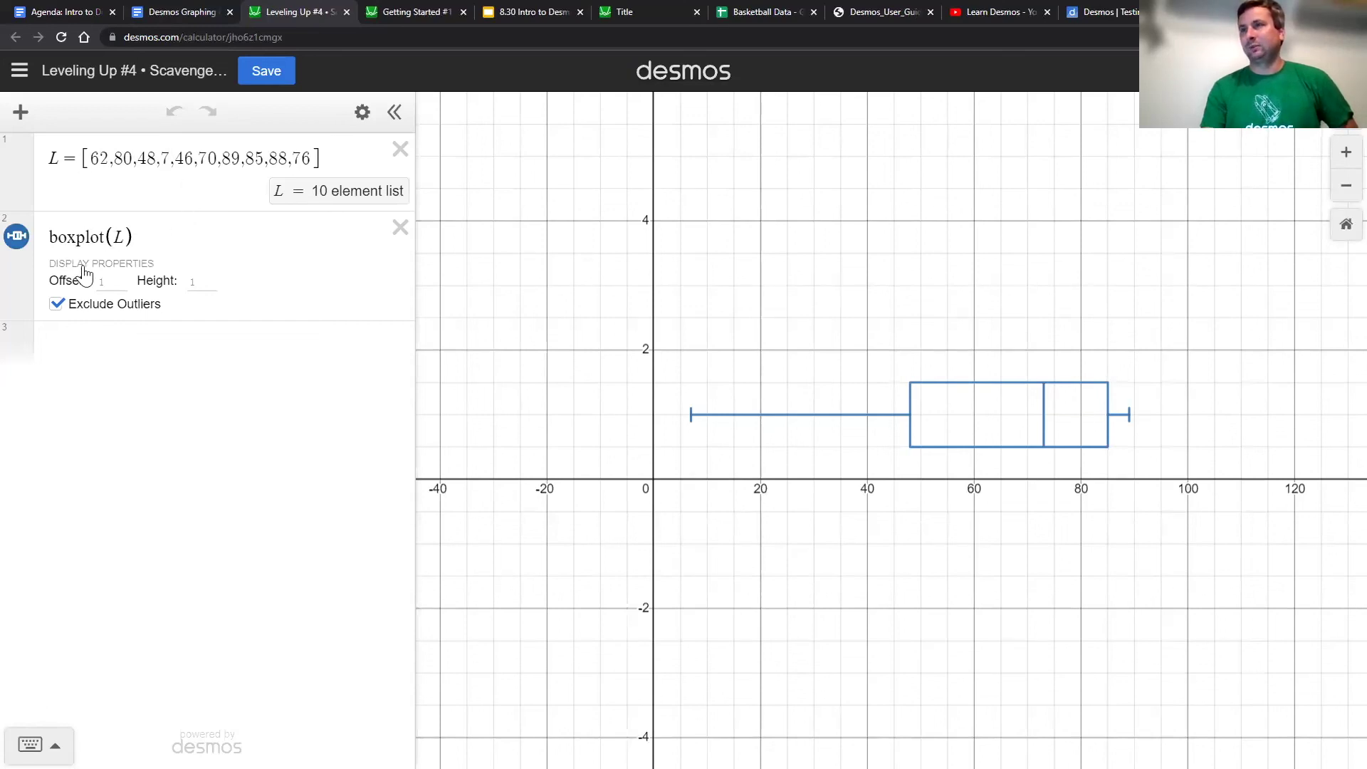
pyautogui.doubleClick(119, 237)
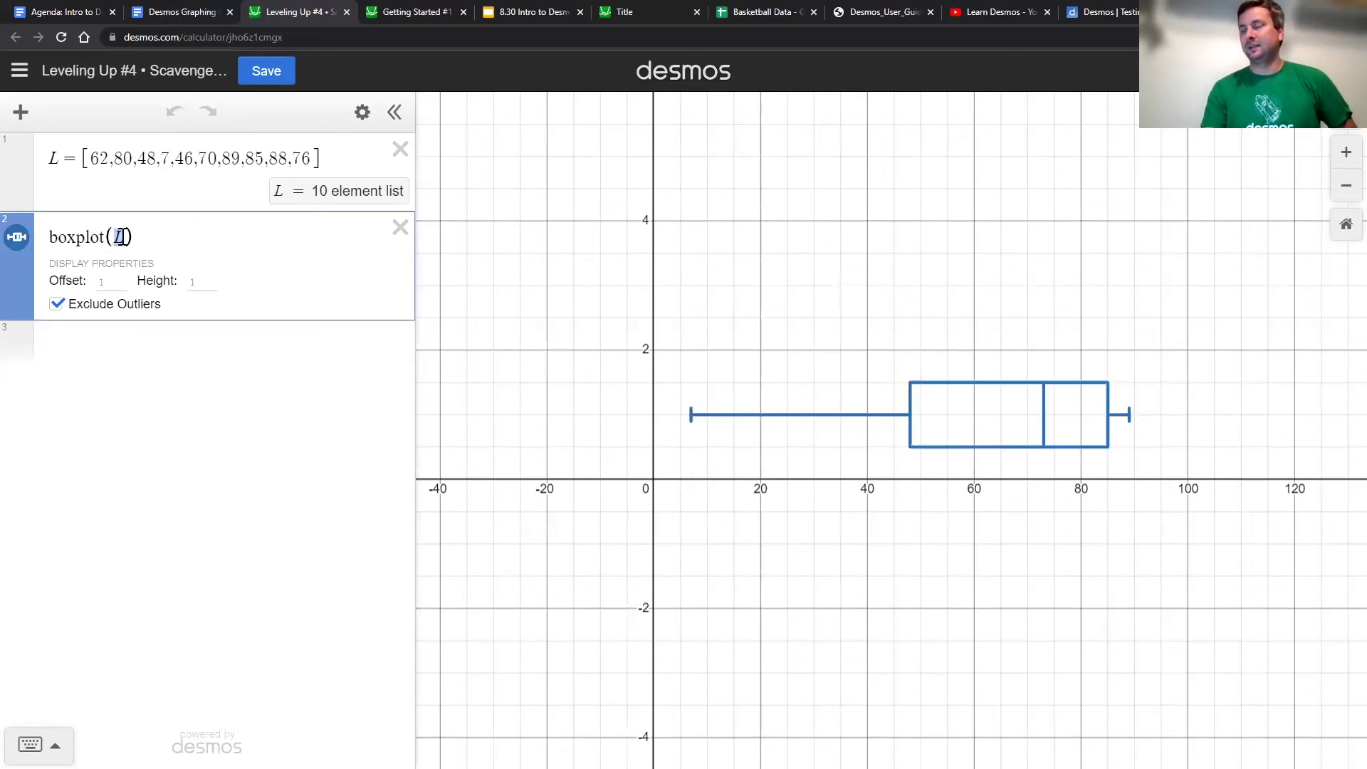
pyautogui.click(317, 290)
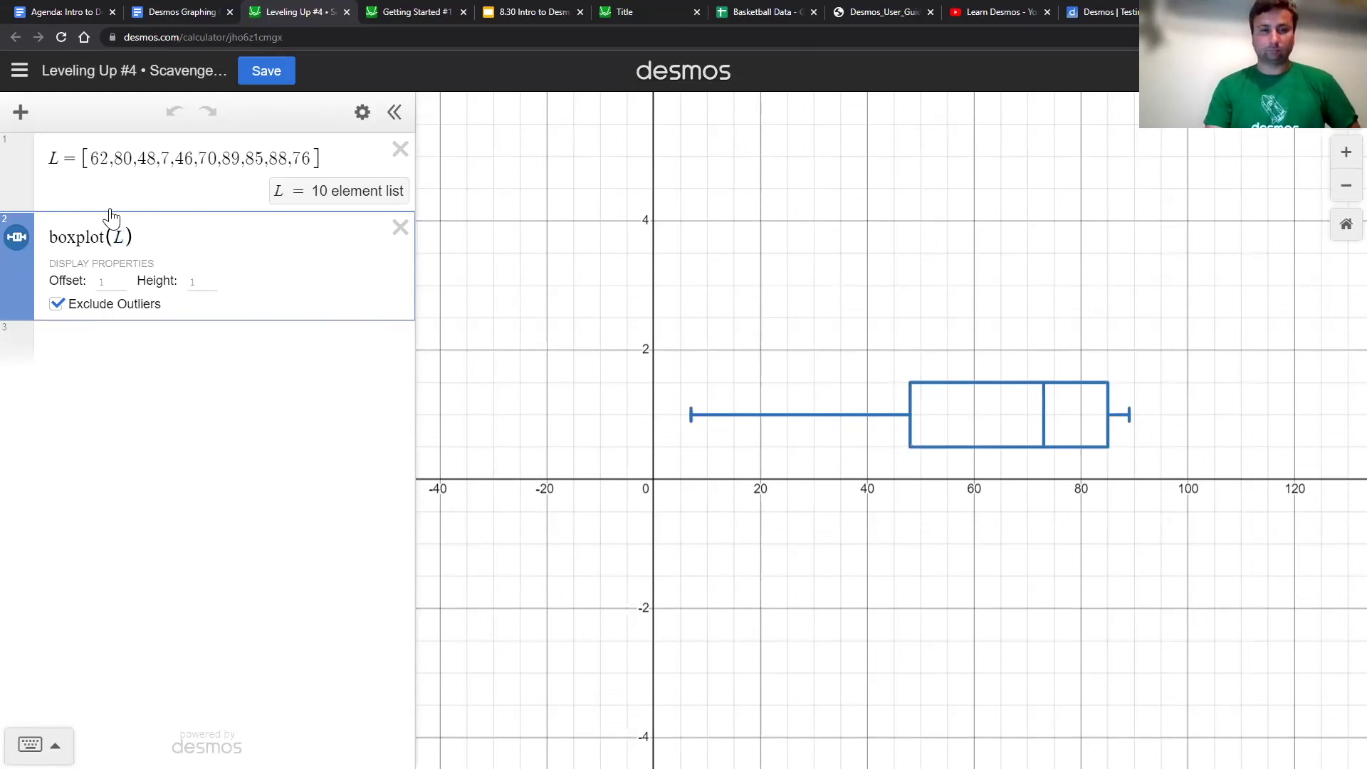
# Step: Return to the Scavenger Hunt document and highlight Leveling Up challenge 7 on copying data and running a regression
pyautogui.click(190, 12)
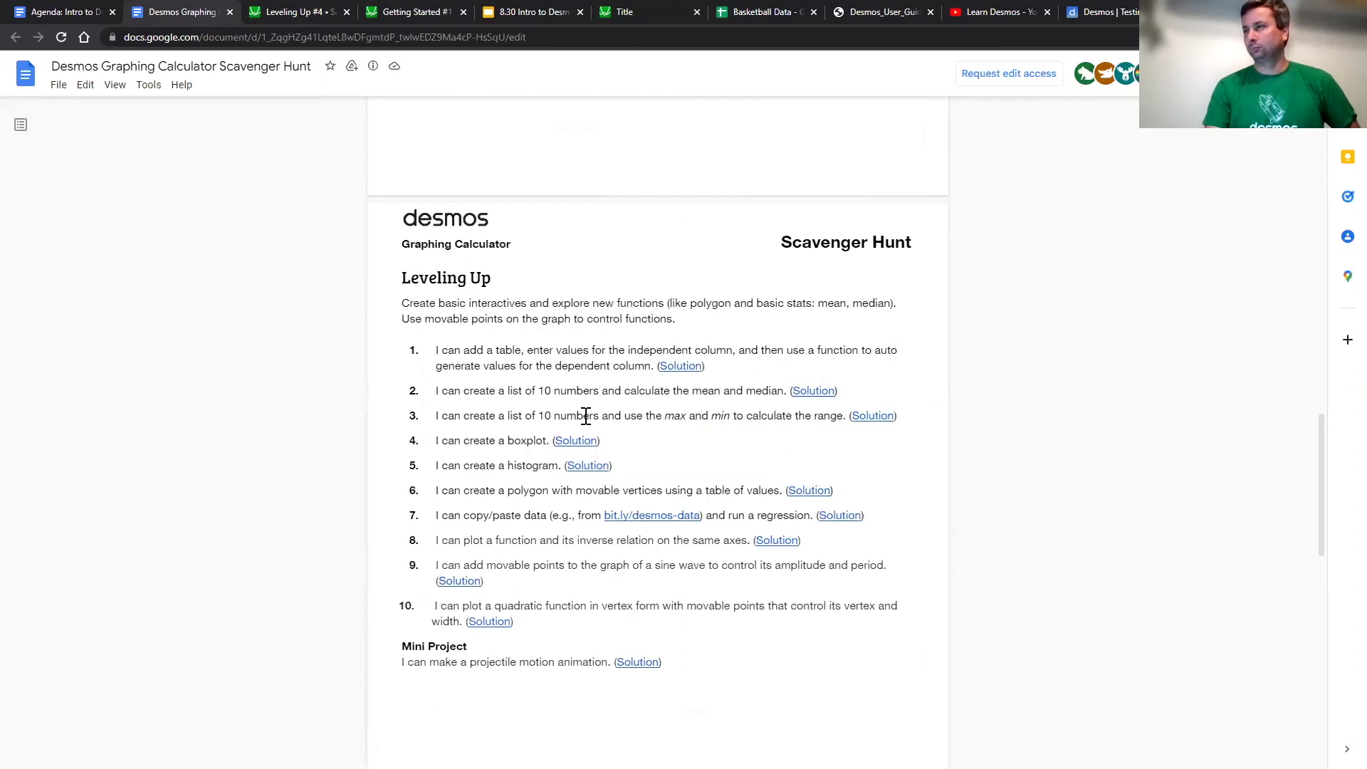
pyautogui.moveTo(815, 514); pyautogui.dragTo(439, 516)
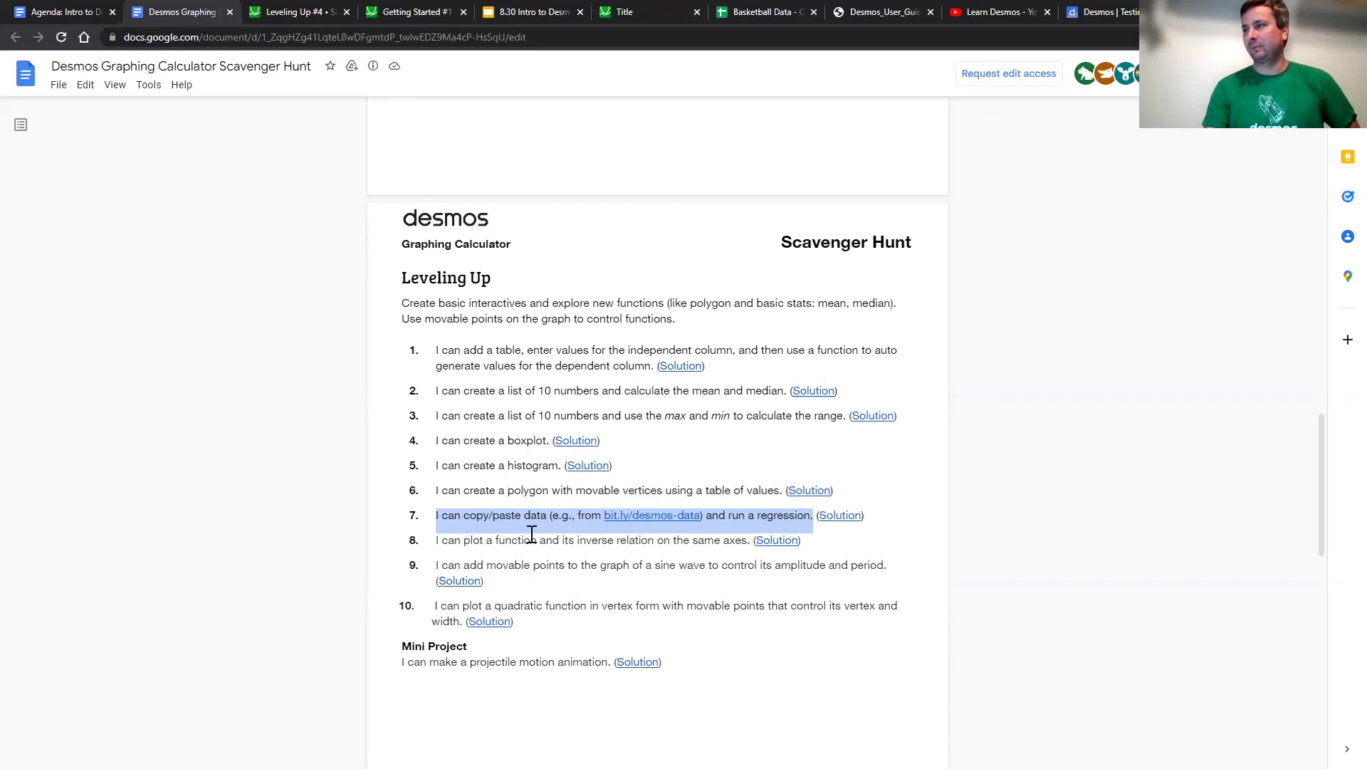
pyautogui.click(575, 561)
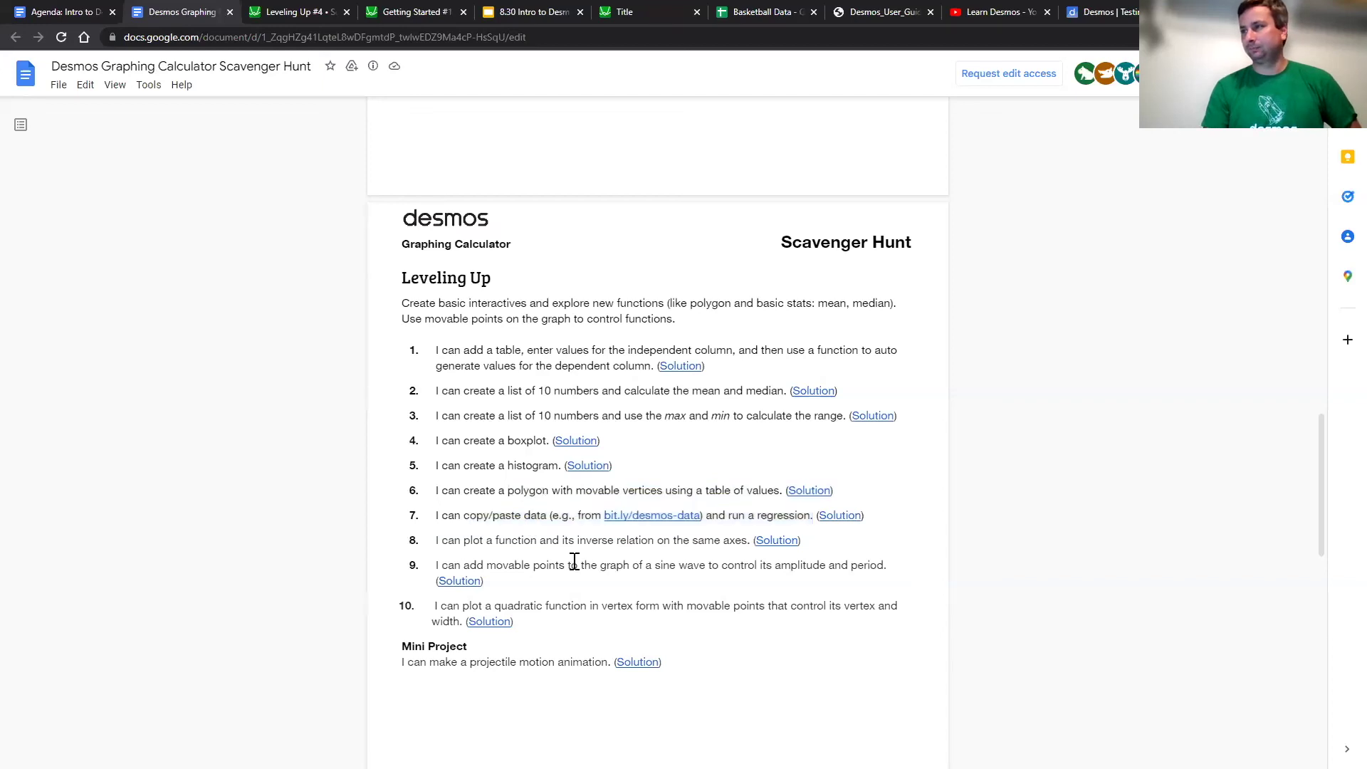
# Step: Explore the Leveling Up 8 and 9 solutions, moving the sine wave's control point, and return to the Scavenger Hunt document's earlier pages
pyautogui.click(780, 539)
pyautogui.click(773, 564)
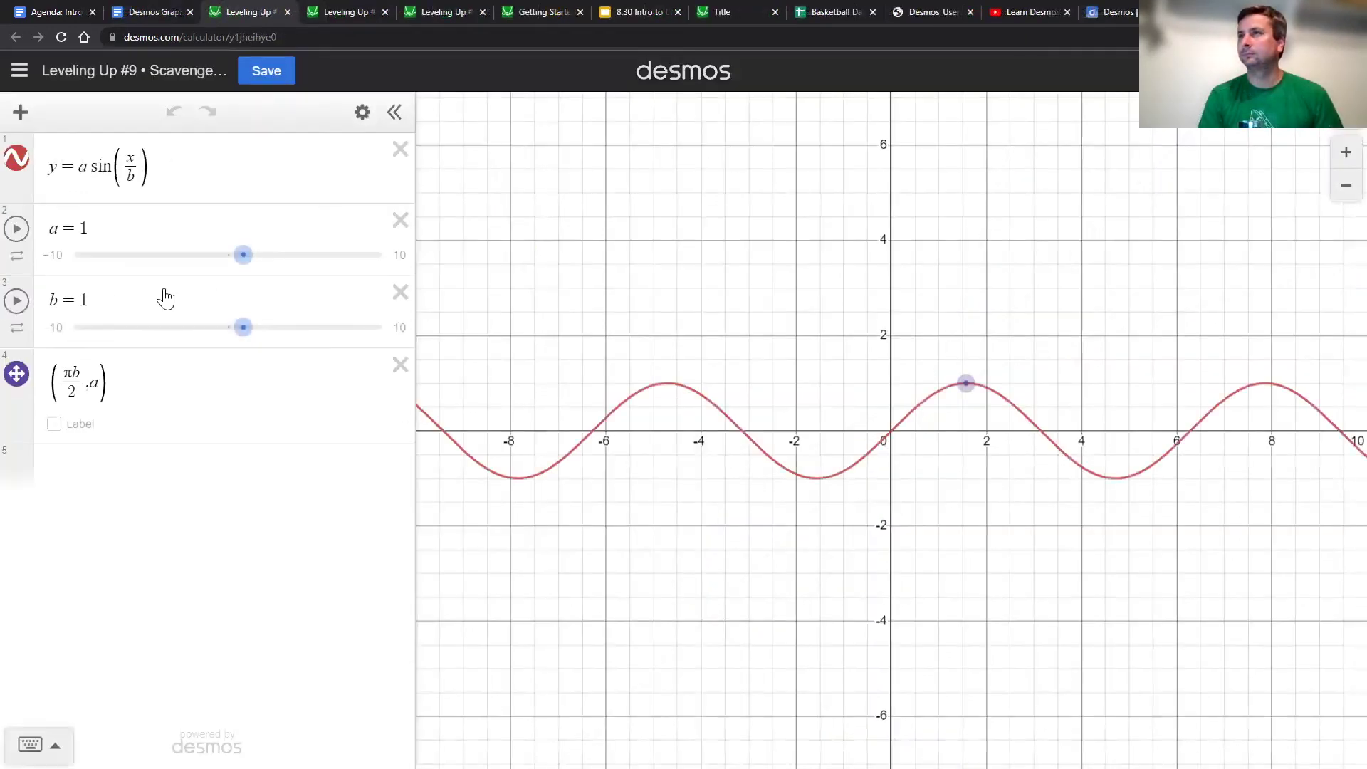
pyautogui.moveTo(238, 261)
pyautogui.mouseDown()
pyautogui.moveTo(327, 258)
pyautogui.moveTo(239, 256)
pyautogui.mouseUp()
pyautogui.moveTo(965, 398); pyautogui.dragTo(877, 505)
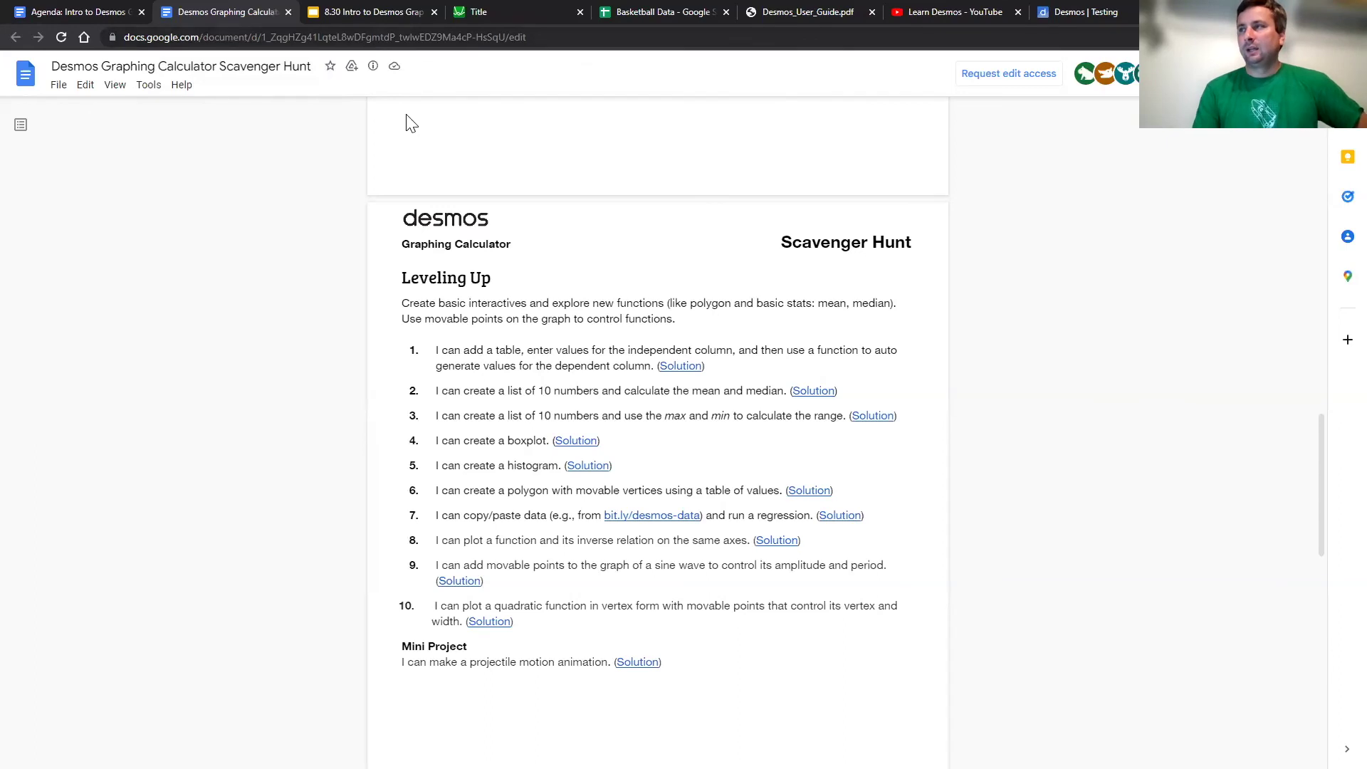
pyautogui.scroll(2, 433, 326)
pyautogui.scroll(12, 433, 326)
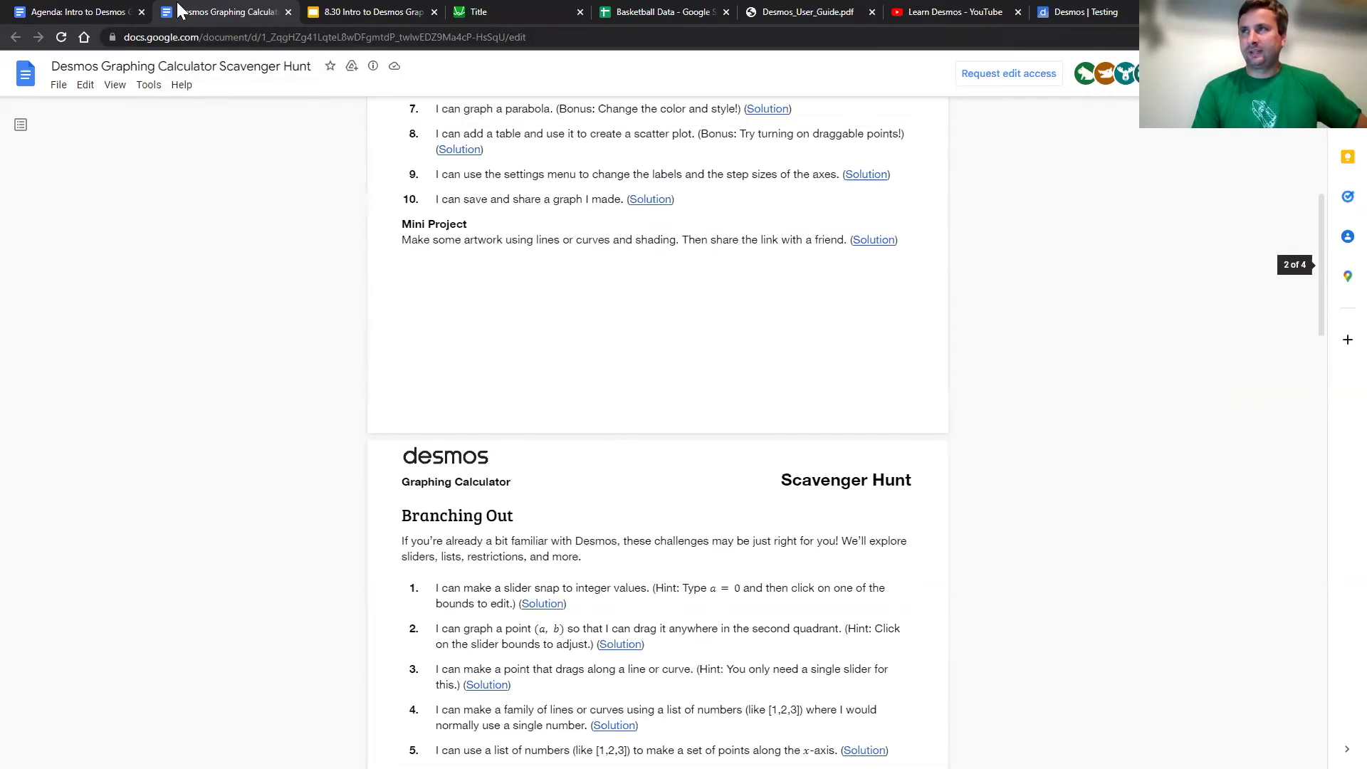